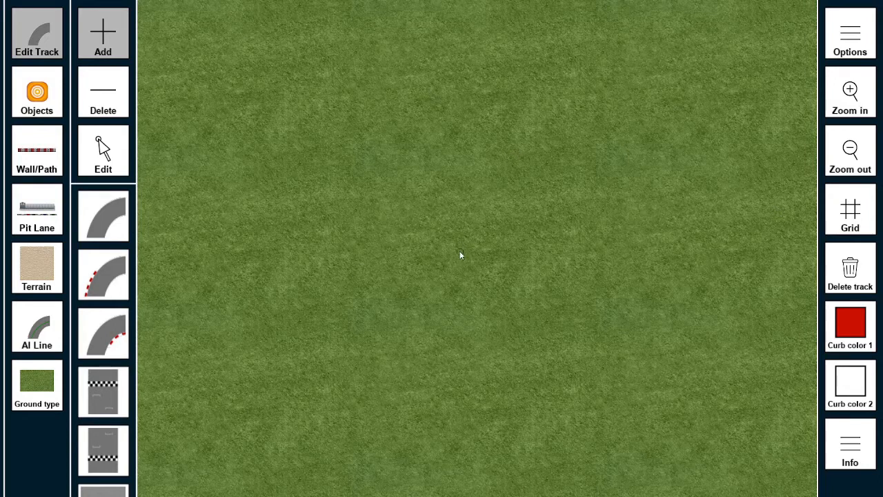
Step: Display the grid over the empty grass map
scroll(457, 252, up, 2)
scroll(426, 252, down, 2)
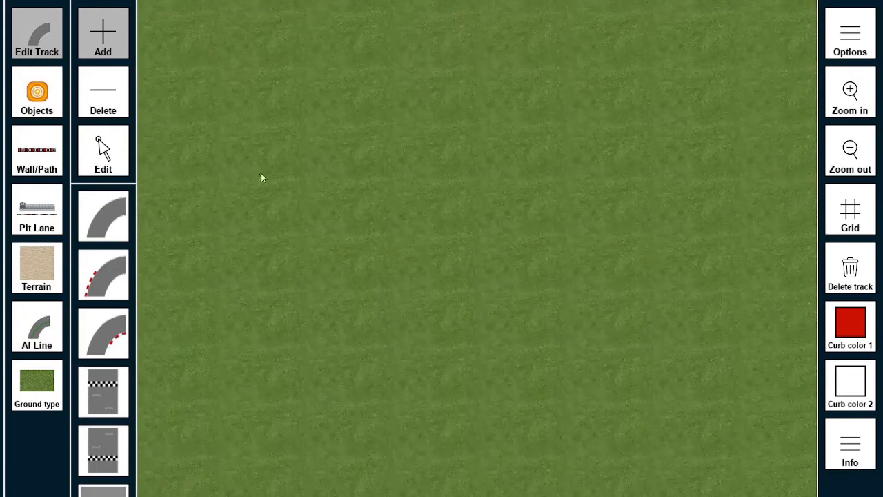
click(848, 230)
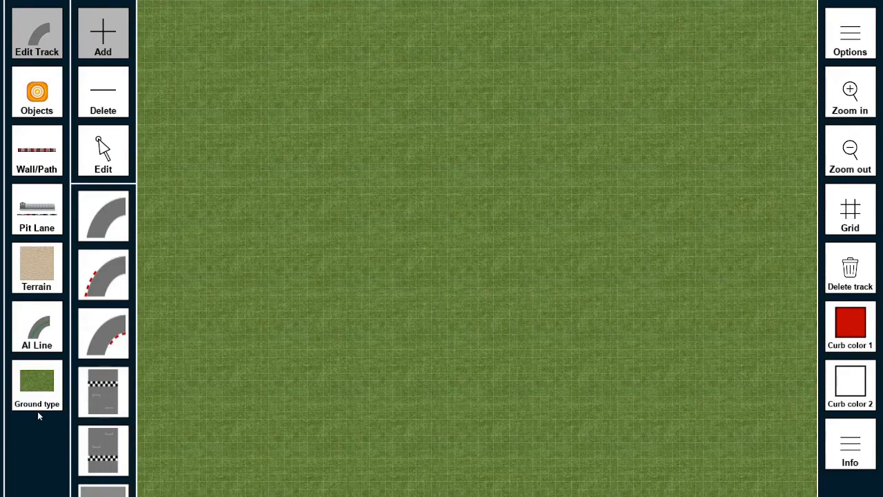
Step: Try out several grass ground types and the plain grey one, and restore the original grass
click(37, 386)
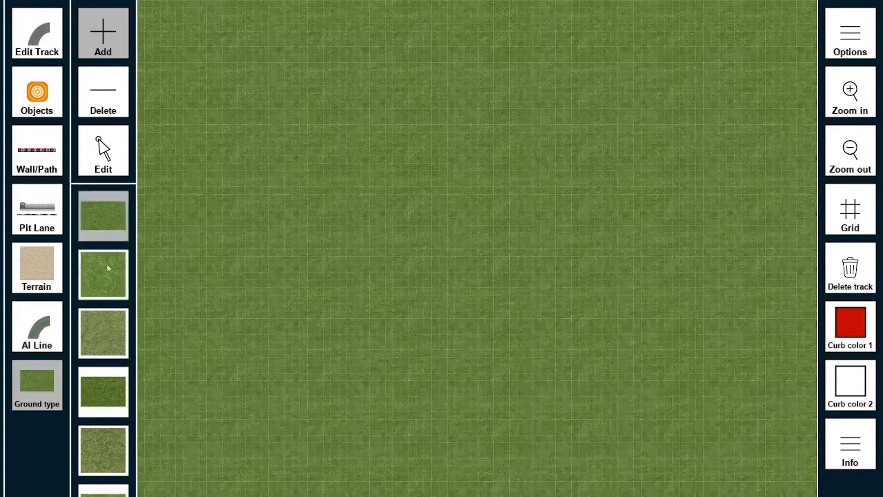
click(108, 269)
click(103, 333)
click(103, 393)
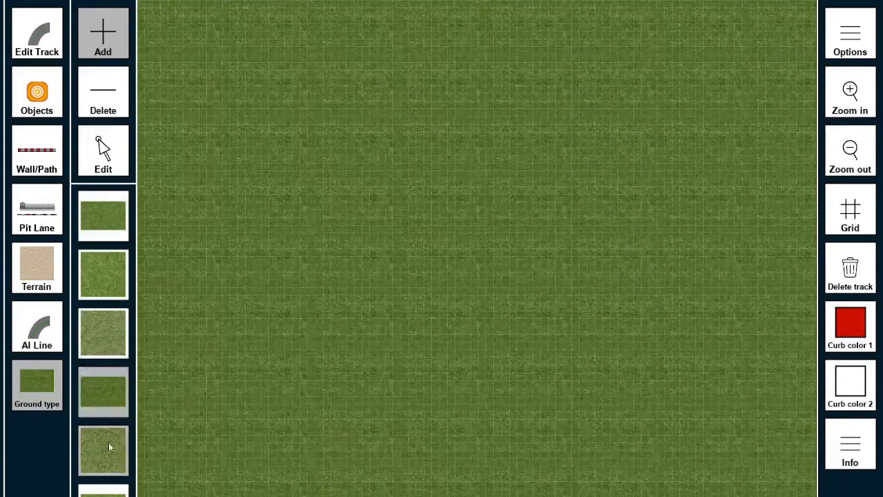
click(108, 443)
scroll(109, 206, down, 3)
drag(107, 202, 122, 282)
click(106, 425)
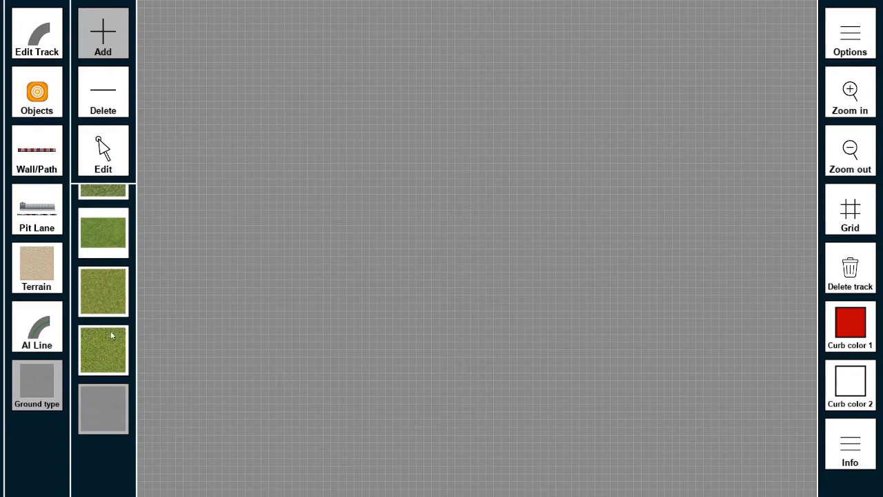
scroll(111, 237, up, 2)
click(117, 267)
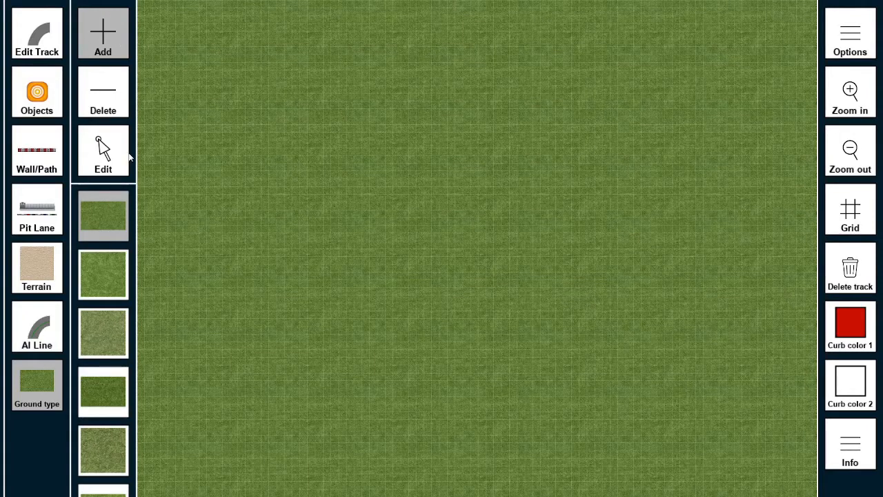
Step: Return to track editing with the Add mode active
click(116, 72)
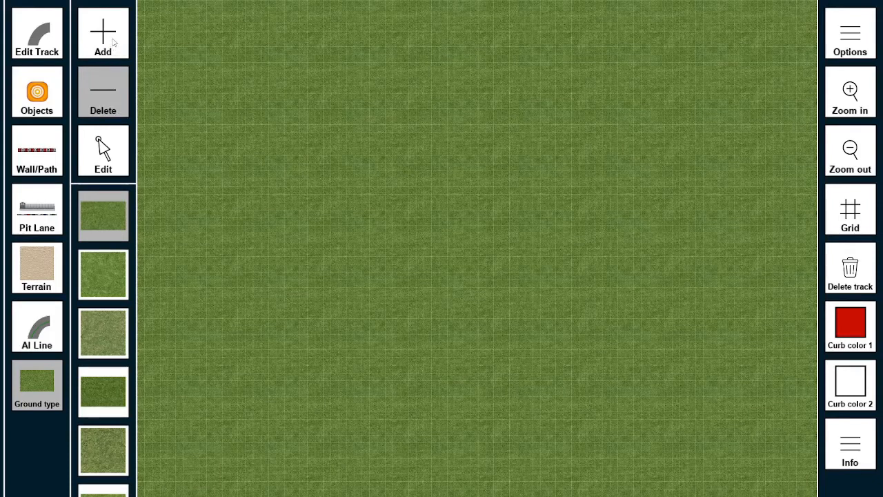
click(114, 43)
click(32, 33)
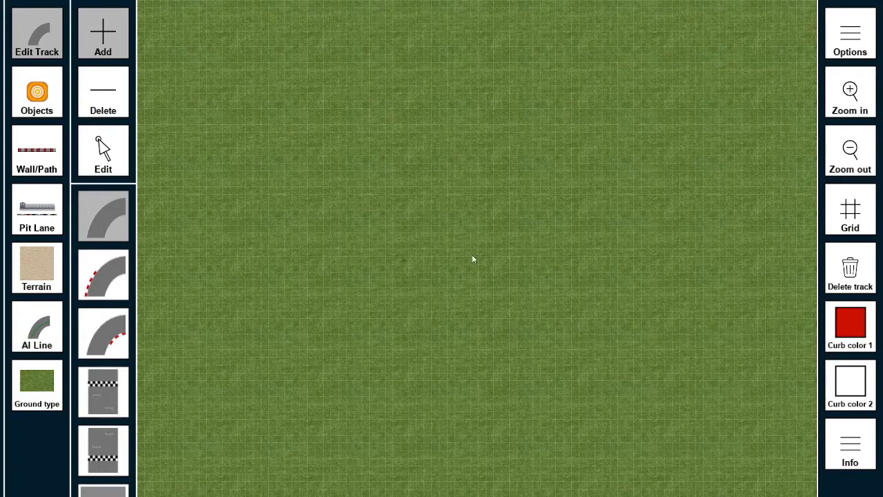
Step: Set the map width to 2048
click(849, 35)
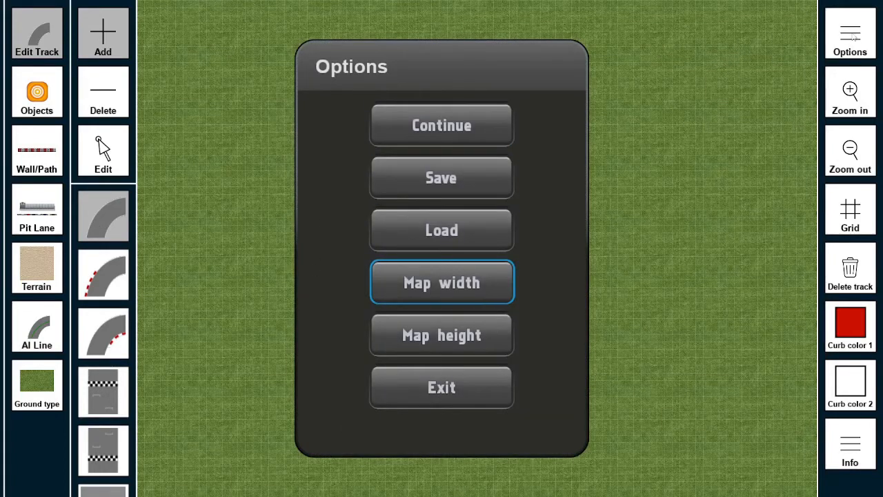
click(452, 283)
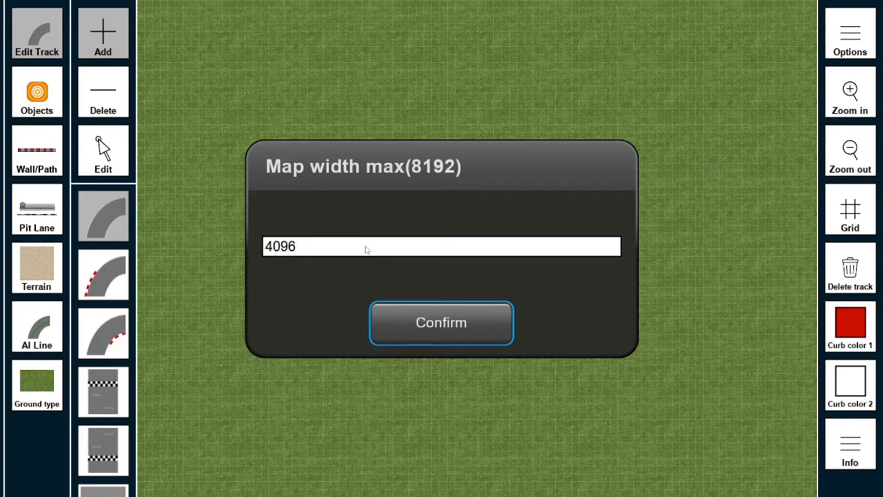
key(BackSpace)
key(BackSpace)
key(BackSpace)
key(BackSpace)
text(2048)
click(459, 301)
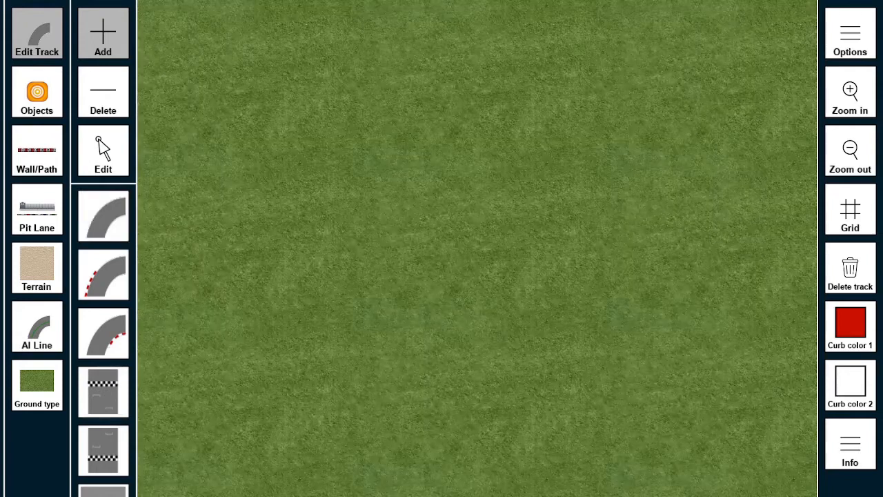
Step: Set the map height to 2048 and display the grid on the resized map
click(868, 39)
click(478, 324)
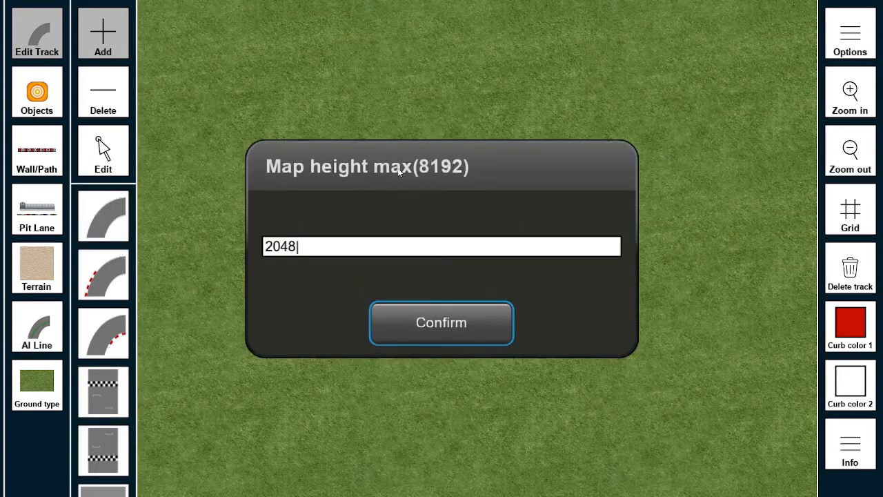
click(438, 334)
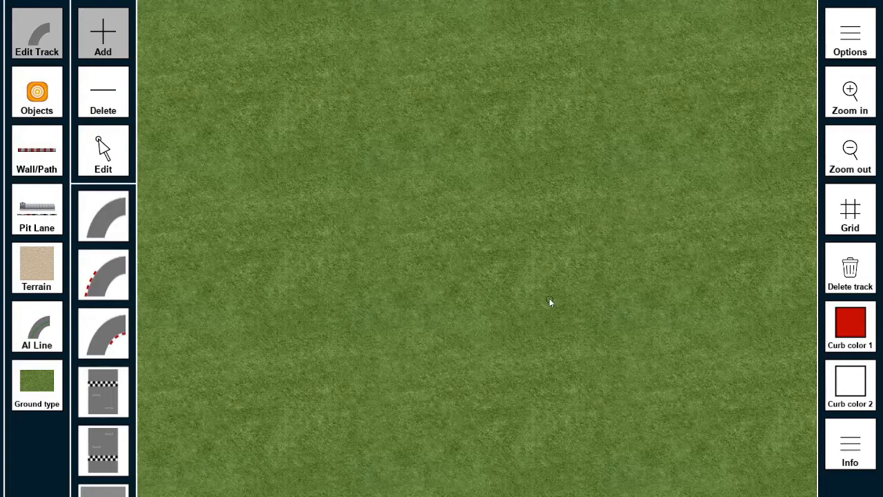
click(864, 223)
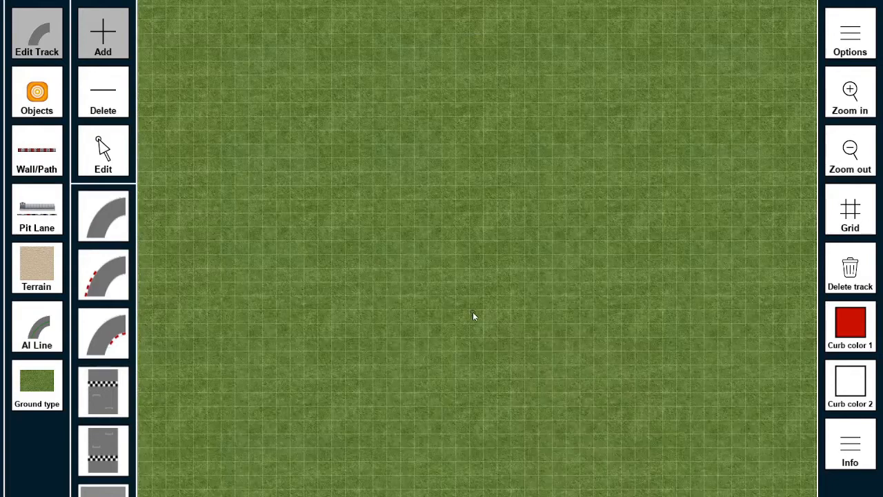
Step: Display the editor's control hints and try out panning and zooming the empty map
right_drag(392, 239, 146, 288)
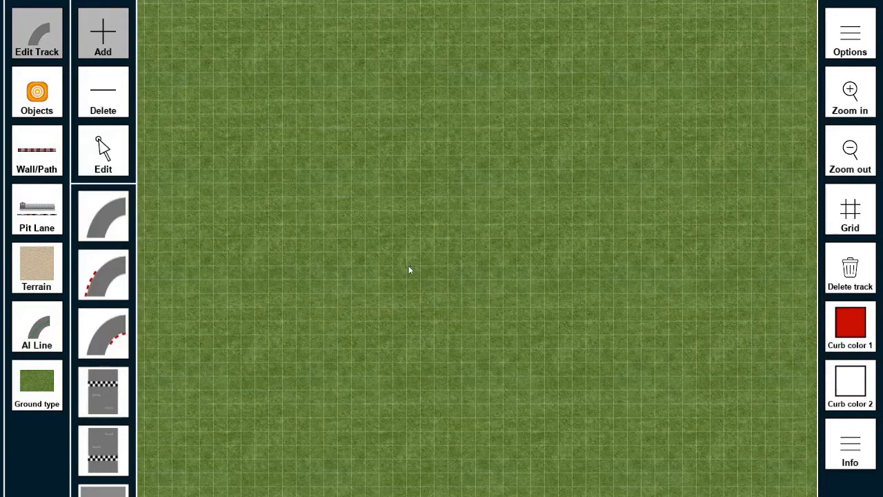
drag(301, 162, 573, 363)
click(864, 447)
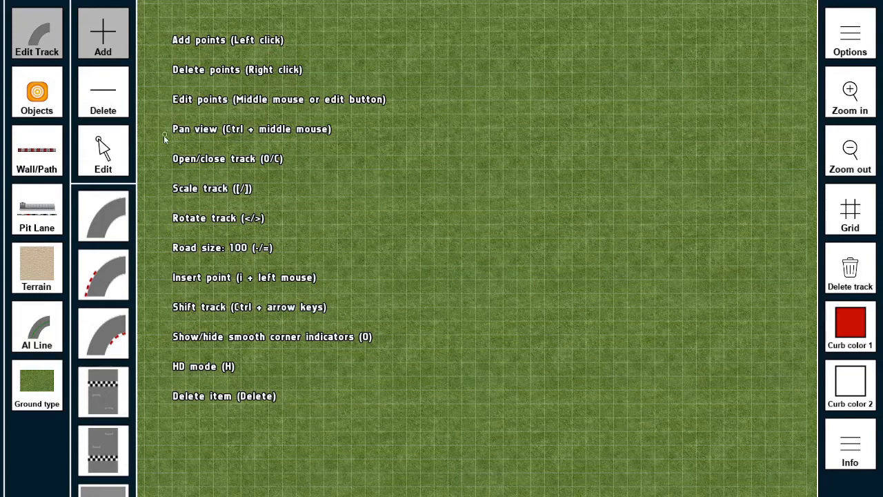
ctrl+middle_drag(459, 254, 444, 288)
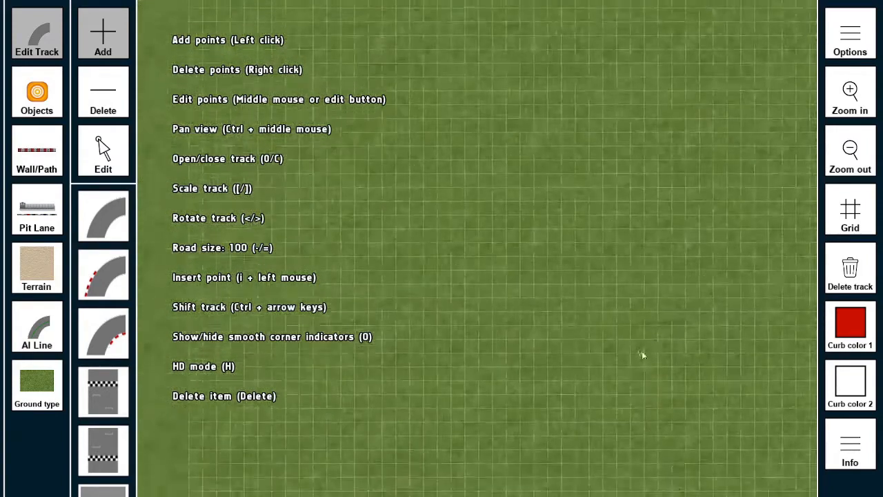
ctrl+middle_drag(333, 82, 301, 130)
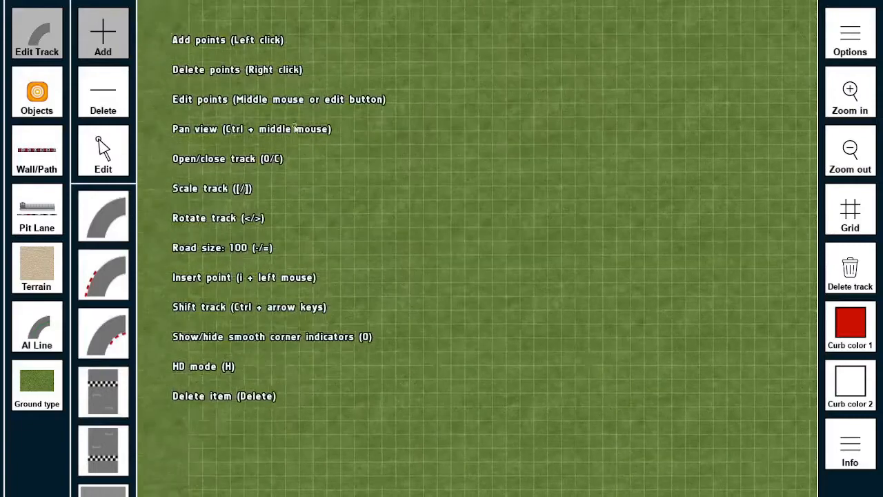
scroll(524, 289, up, 5)
scroll(524, 288, down, 5)
Step: Toggle the grid and the HD mode, returning each to its previous setting
click(855, 227)
click(856, 227)
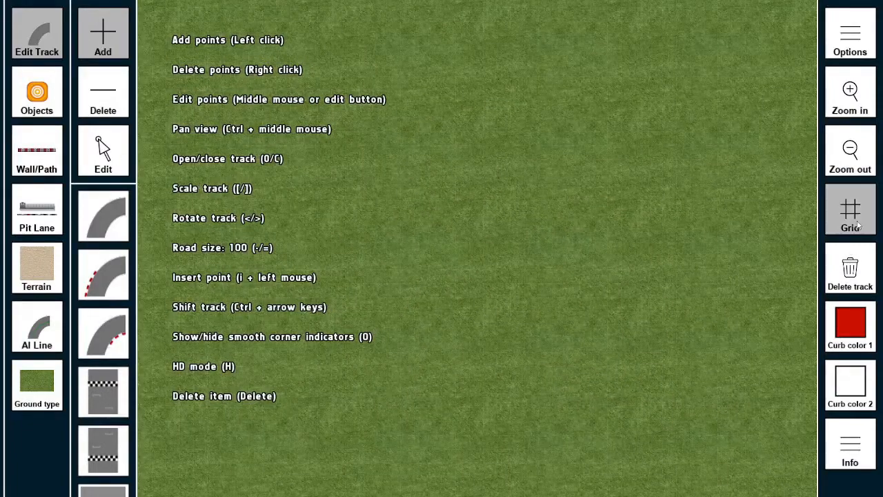
ctrl+middle_drag(414, 258, 520, 156)
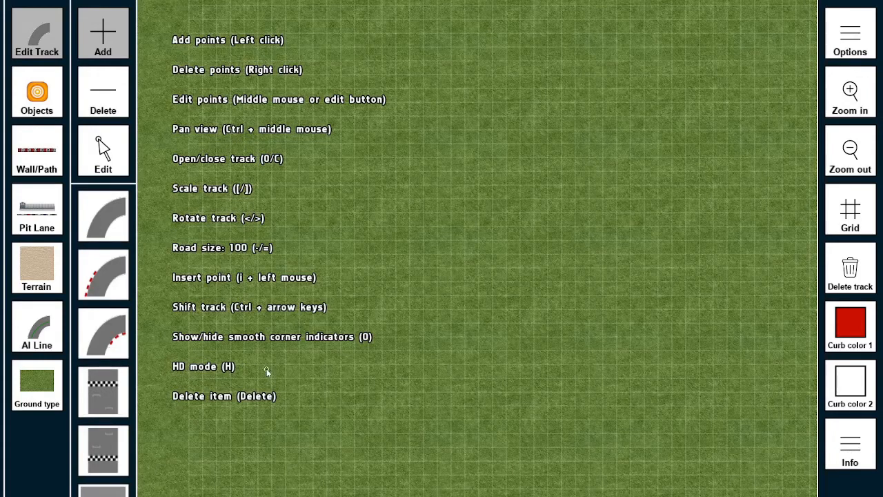
key(h)
key(h)
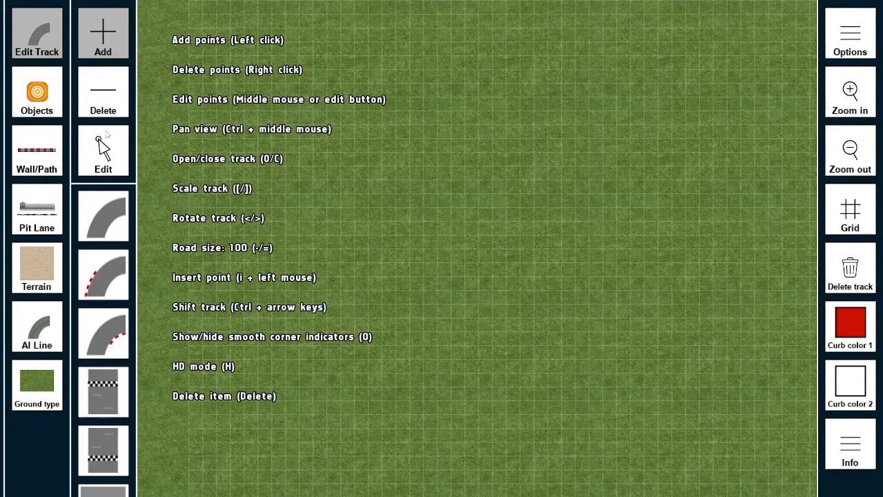
Step: Switch to Delete mode and back to Add mode, and hide the control hints
click(103, 103)
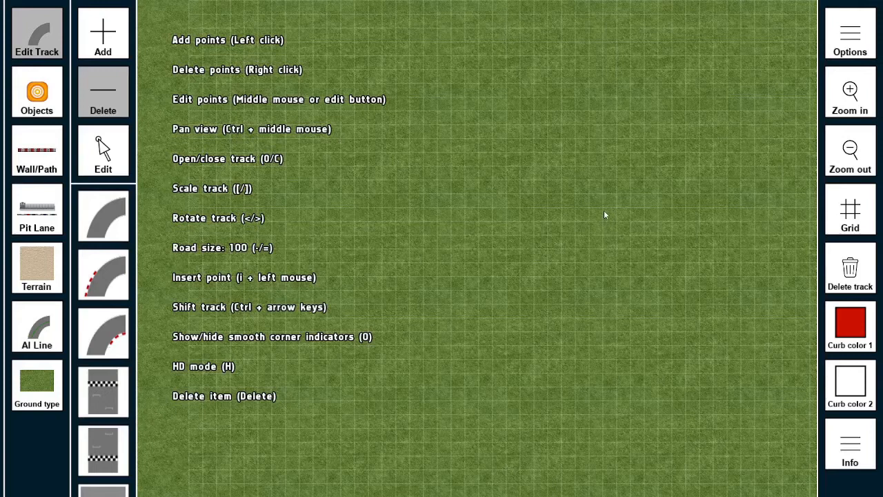
click(105, 46)
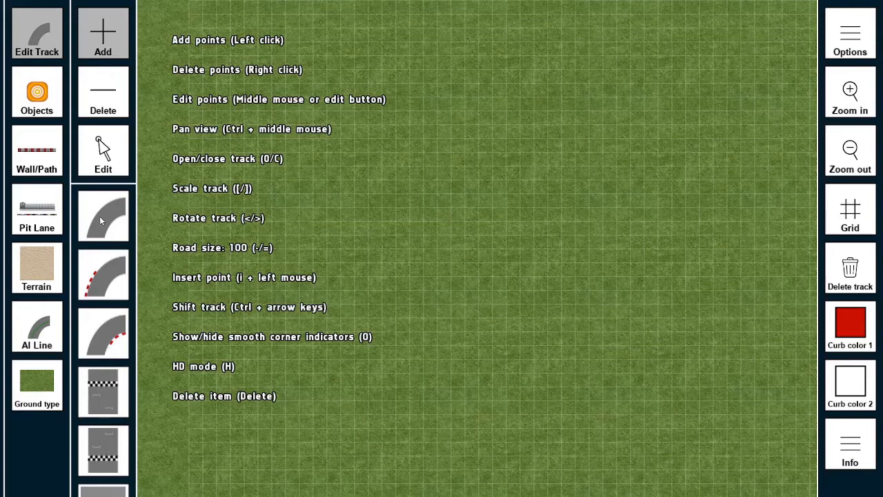
click(853, 450)
Step: Lay a three-point road across the map's upper part and down its right side, and close it into a triangular circuit
drag(643, 264, 597, 292)
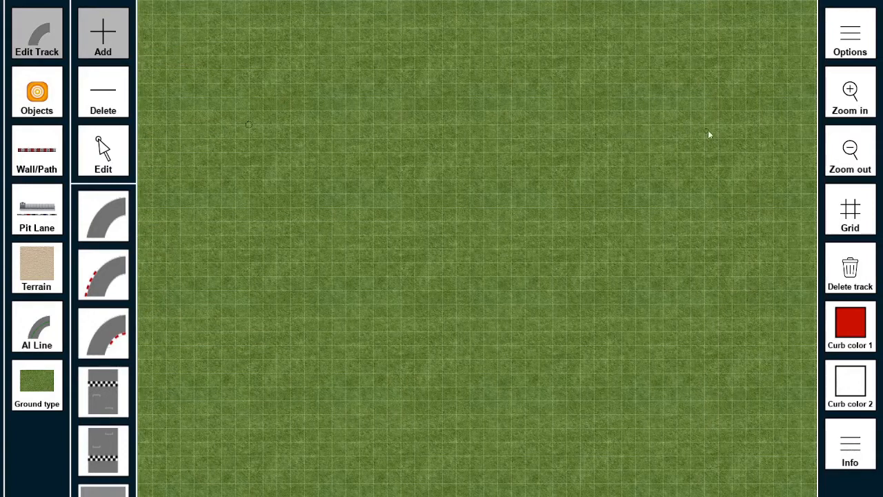
drag(705, 133, 733, 136)
click(742, 457)
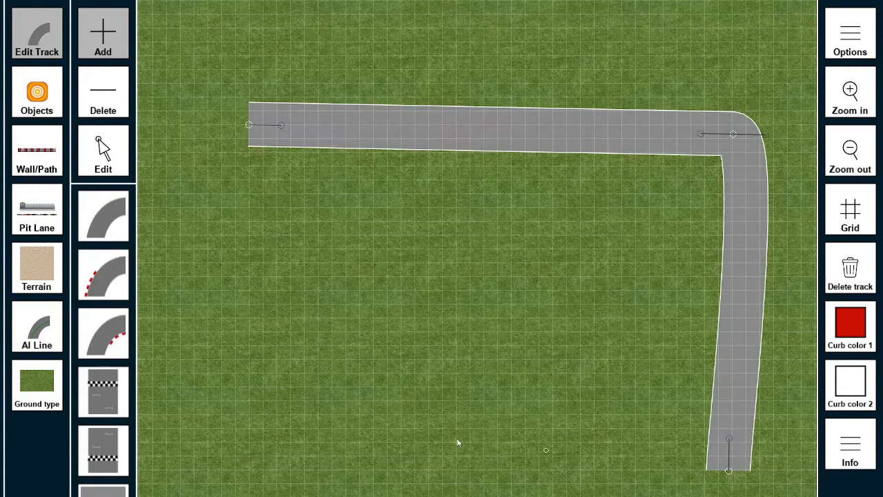
click(248, 126)
right_drag(418, 471, 406, 438)
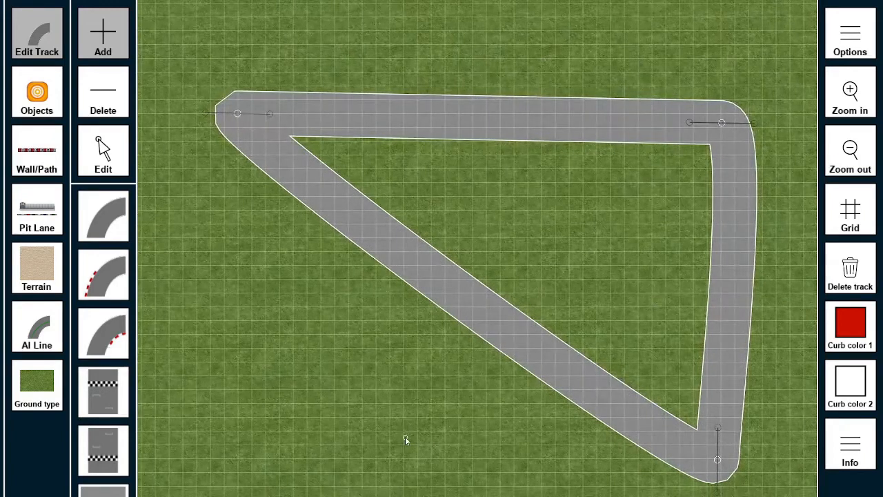
Step: Reopen the triangular circuit at its first point and delete its points to clear the road
click(246, 114)
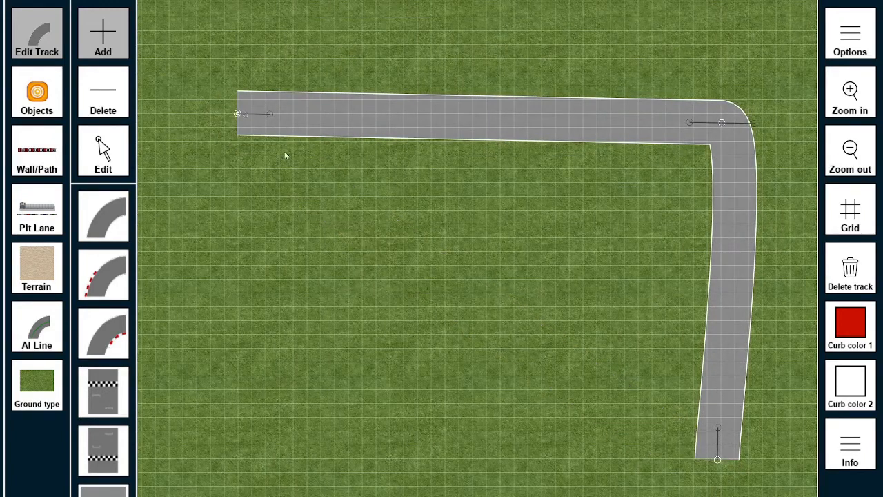
right_click(718, 461)
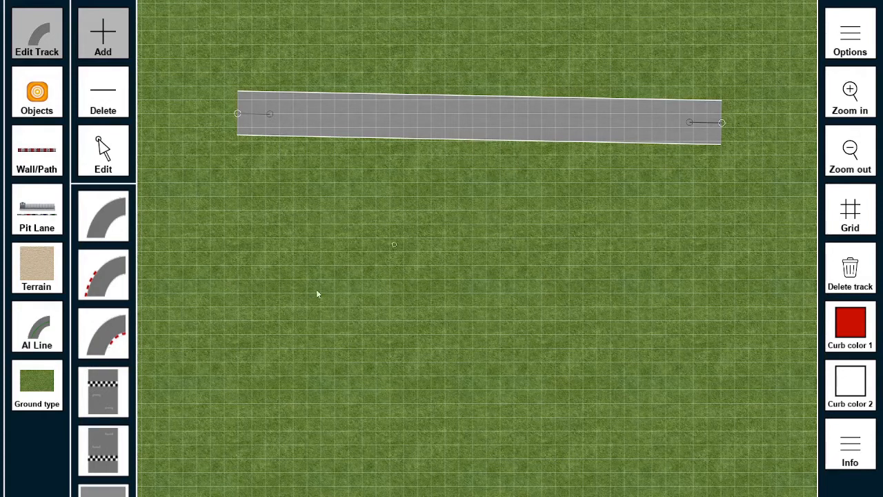
drag(226, 140, 226, 142)
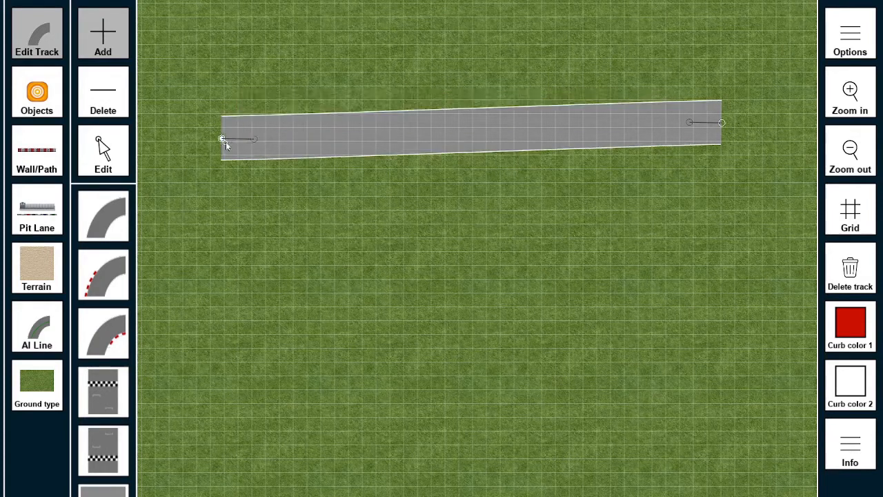
right_click(722, 126)
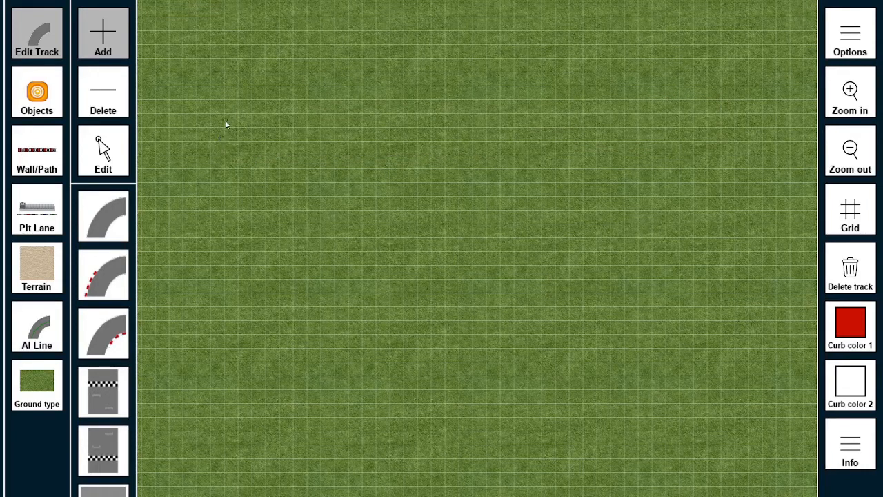
Step: Lay a new open road across the map's upper part and down its right side, lengthening the start handle and angling the corner handle
click(716, 133)
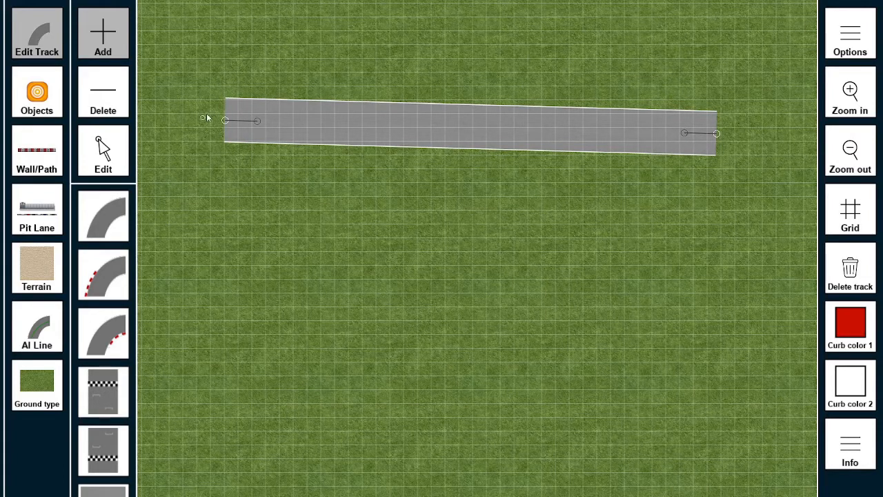
drag(262, 122, 296, 120)
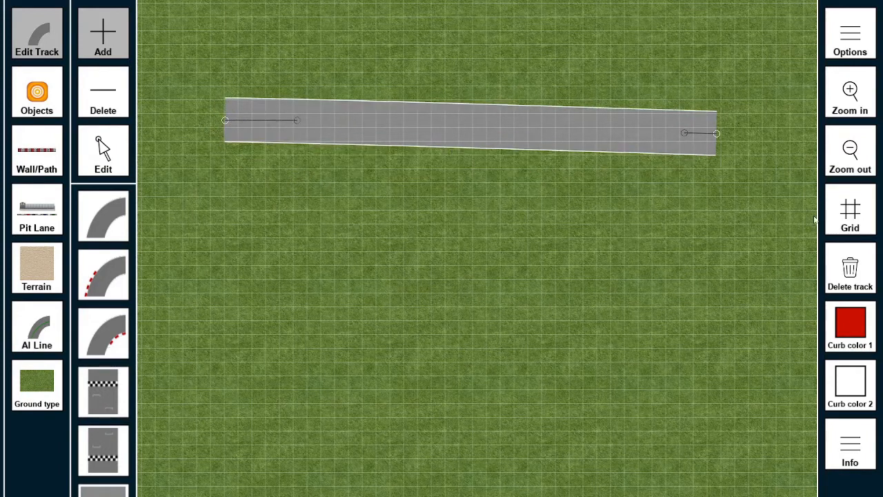
click(704, 384)
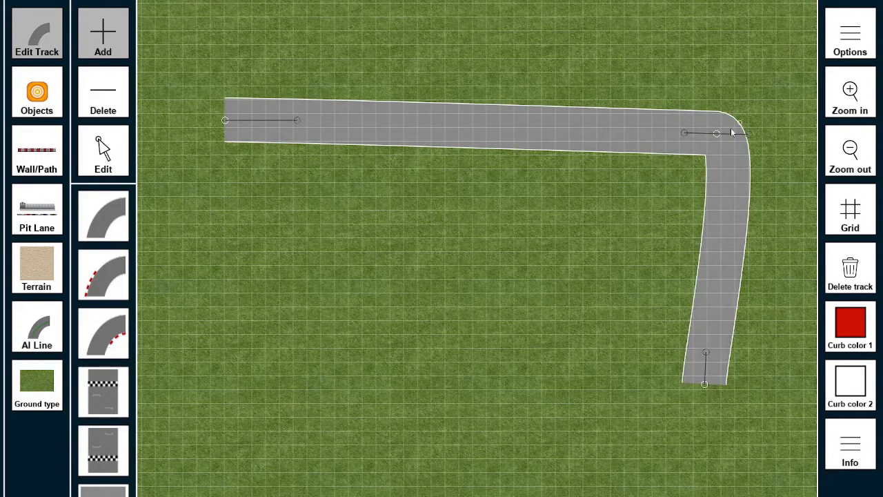
drag(750, 140, 701, 112)
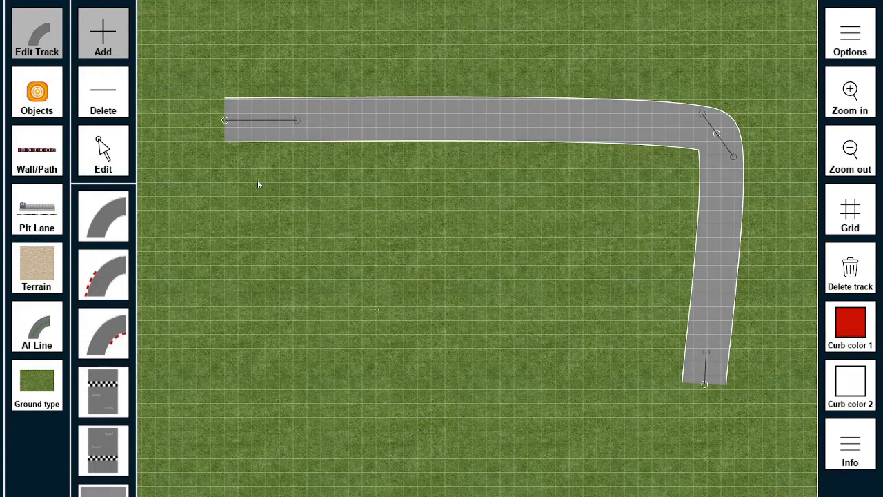
Step: Close the road at its starting point and angle that point's handles diagonally to round the corner
click(227, 124)
drag(196, 125, 206, 146)
drag(273, 64, 242, 89)
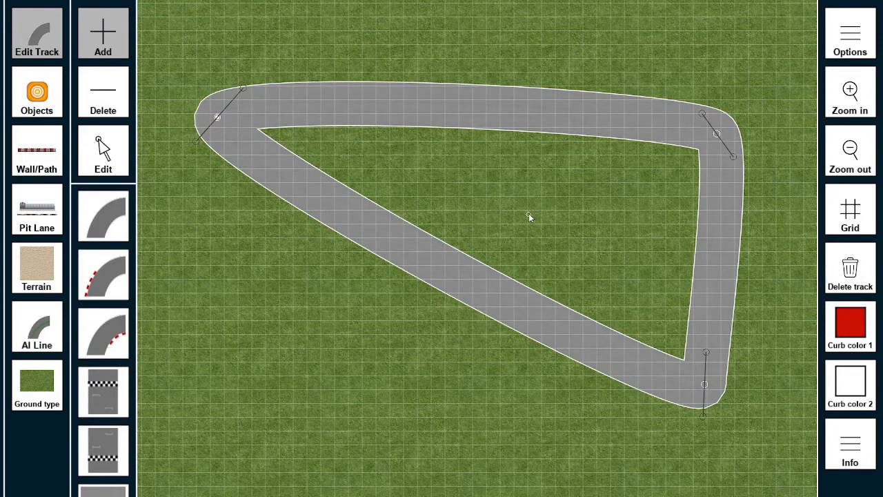
Step: Insert a point on the diagonal road, move it to the circuit's lower-left corner, and angle its shortened handles to round the corner
click(859, 443)
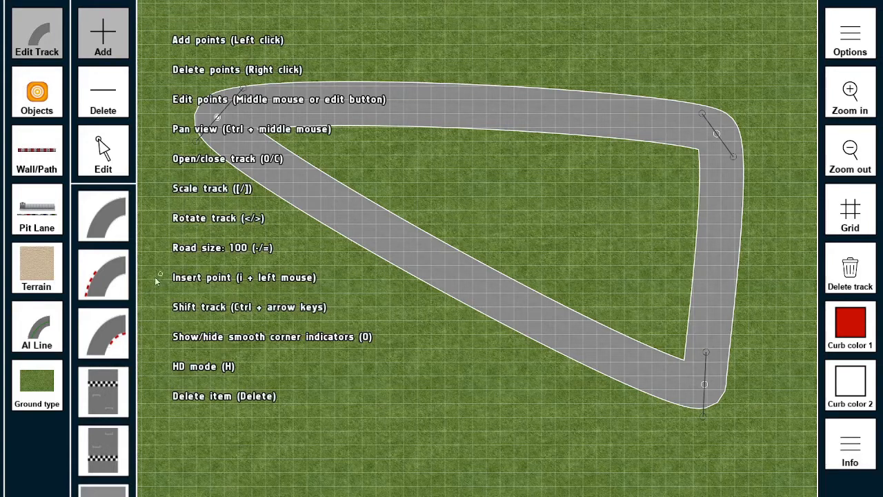
click(843, 441)
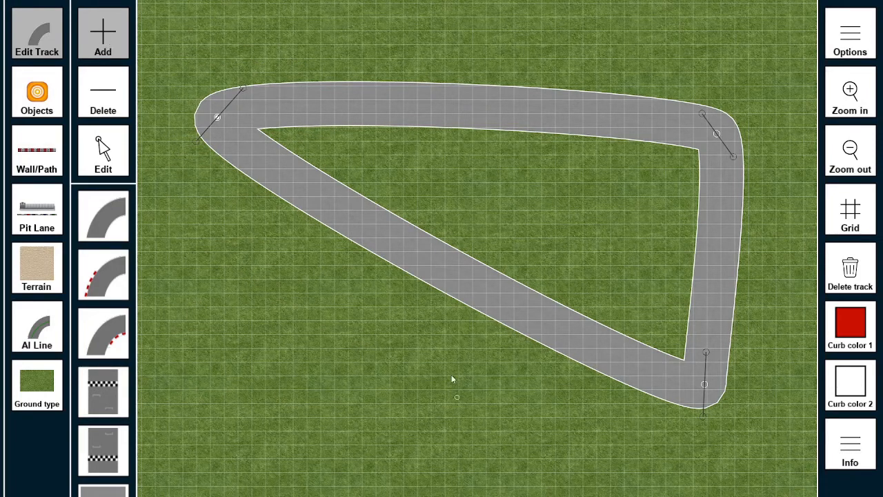
click(438, 256)
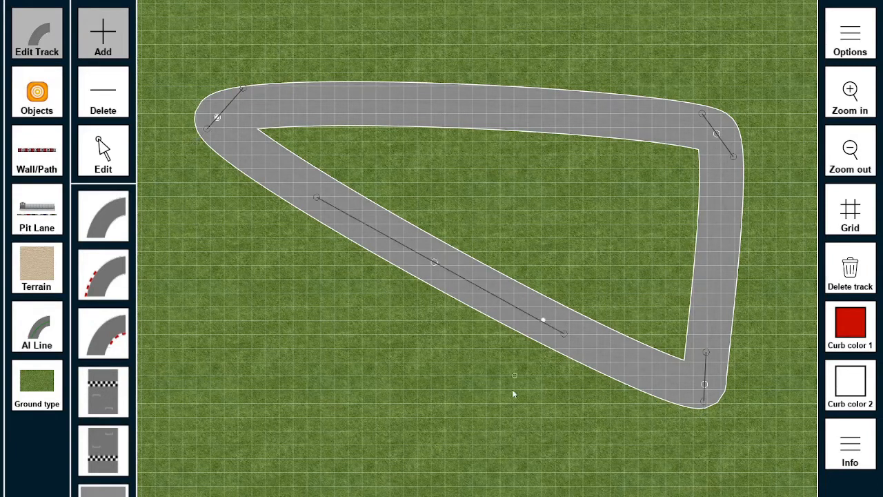
drag(430, 260, 308, 376)
drag(192, 312, 290, 365)
drag(437, 453, 221, 383)
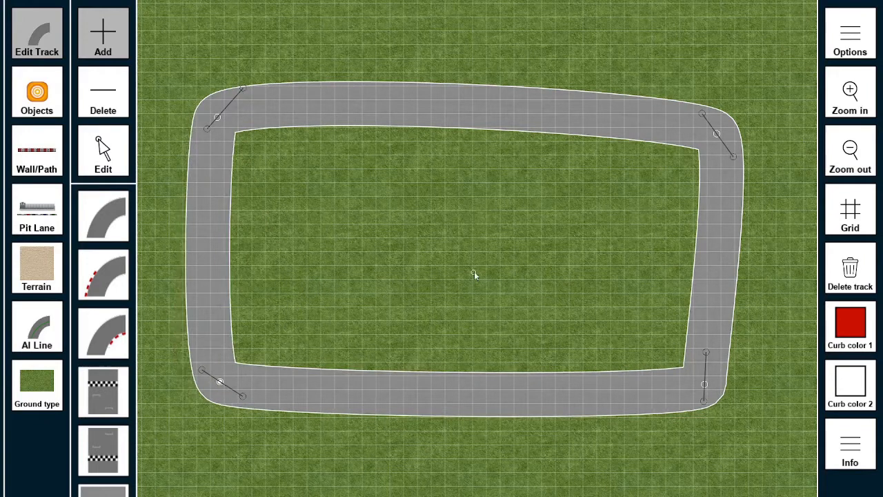
Step: Insert a point on the upper straight near its right end and move the upper-right corner point down to form a two-point bend
click(663, 123)
drag(726, 142, 728, 171)
drag(693, 125, 651, 116)
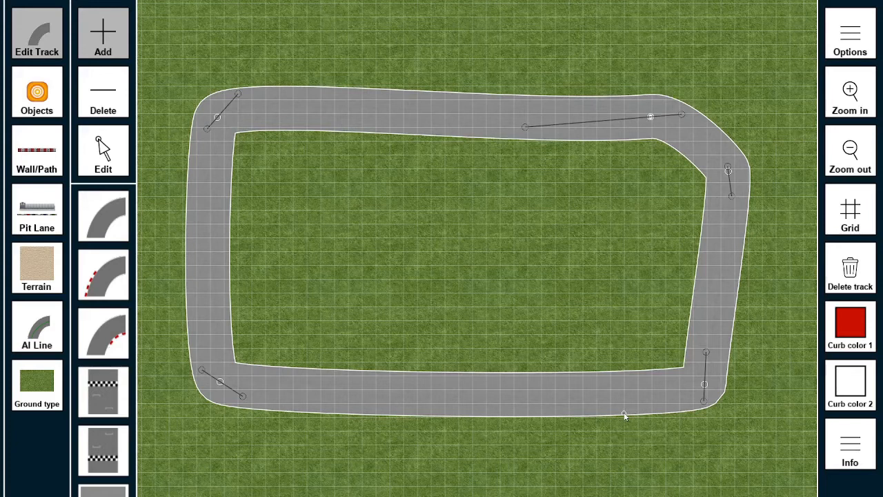
Step: Place the first start line variant on the upper straight near its left end, with grid slots running toward the right
click(102, 221)
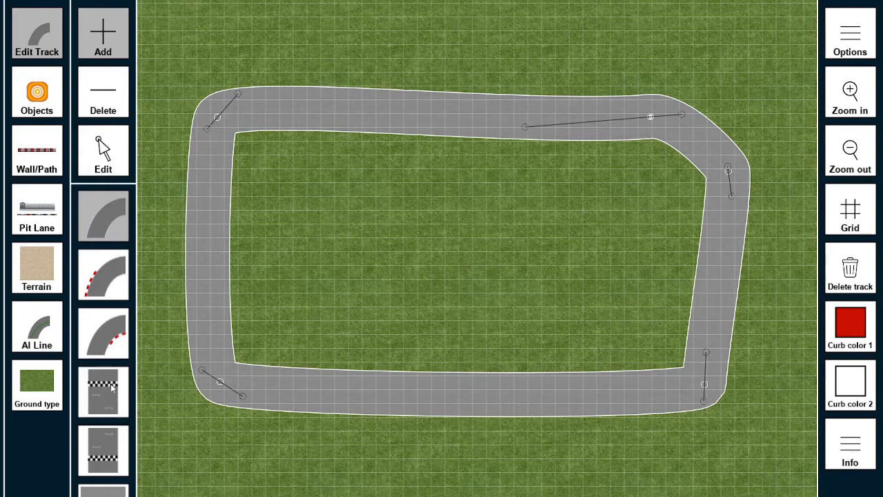
click(113, 388)
click(295, 391)
click(630, 111)
click(316, 111)
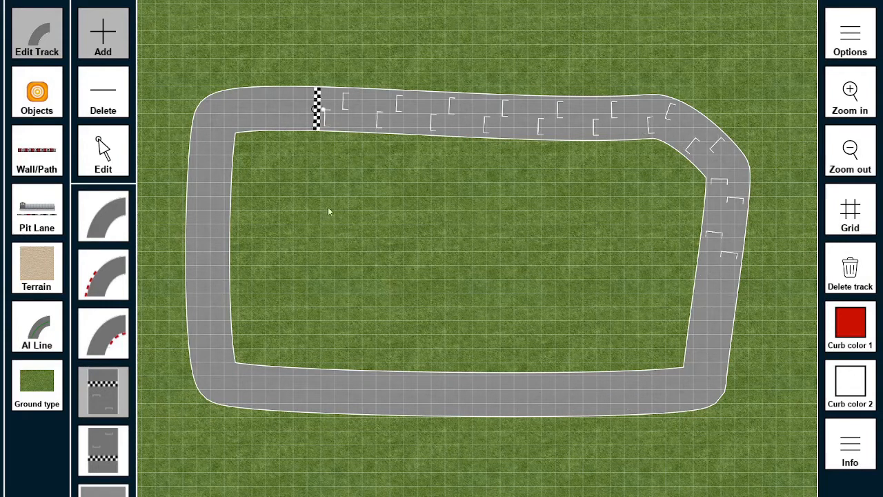
Step: Place the opposite-direction start line on the upper straight right of its middle, with grid slots running toward the left
click(122, 441)
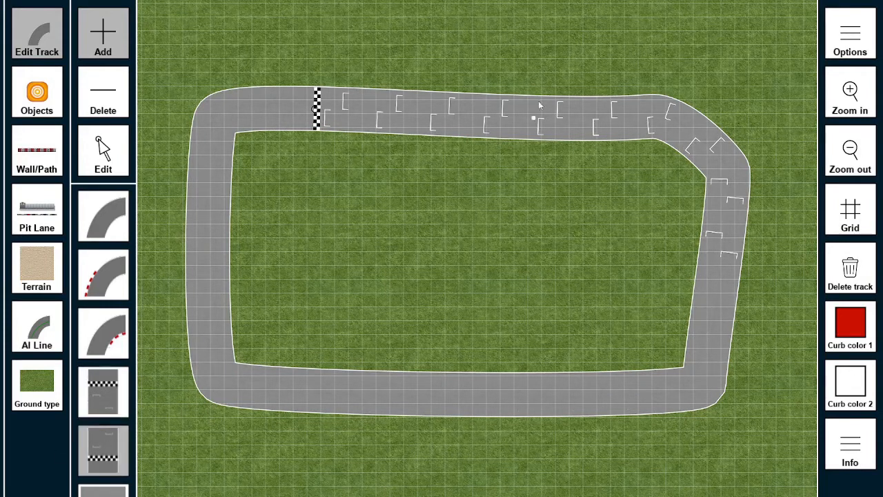
click(618, 117)
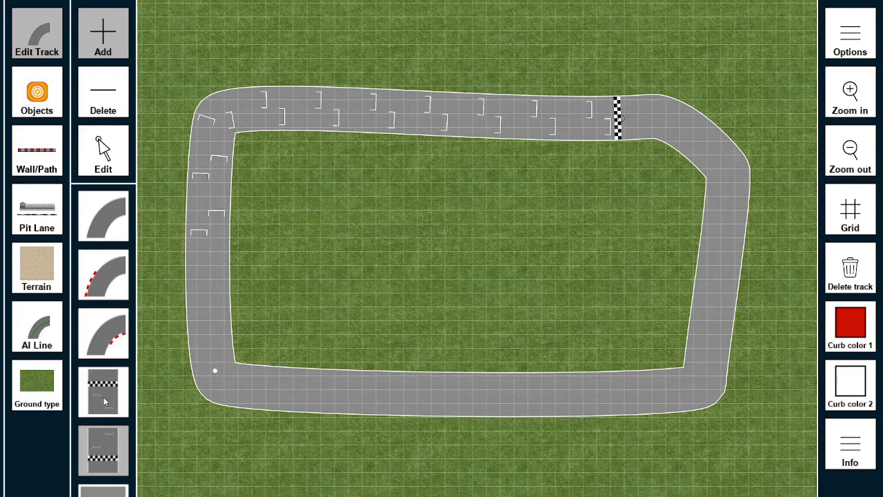
scroll(111, 441, down, 2)
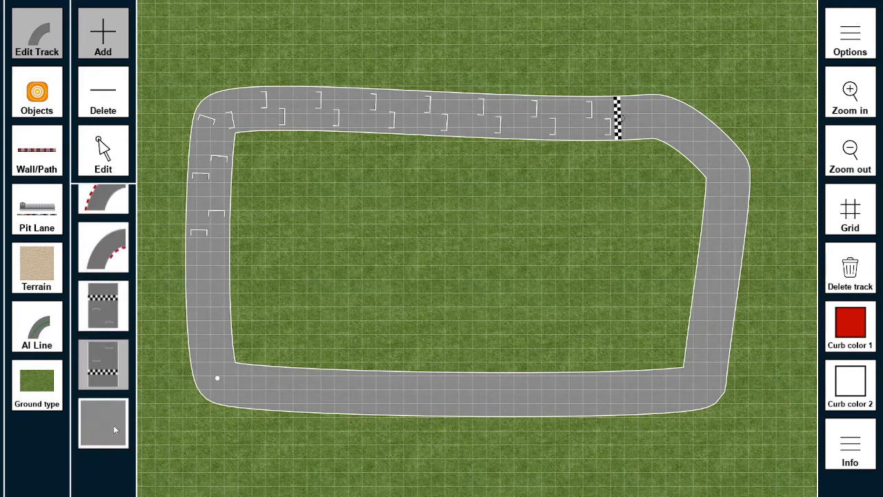
click(111, 426)
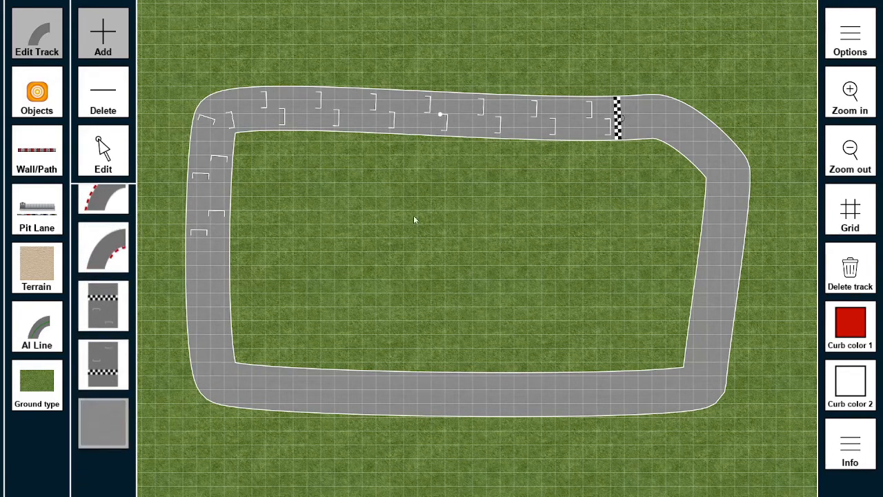
click(442, 206)
click(538, 205)
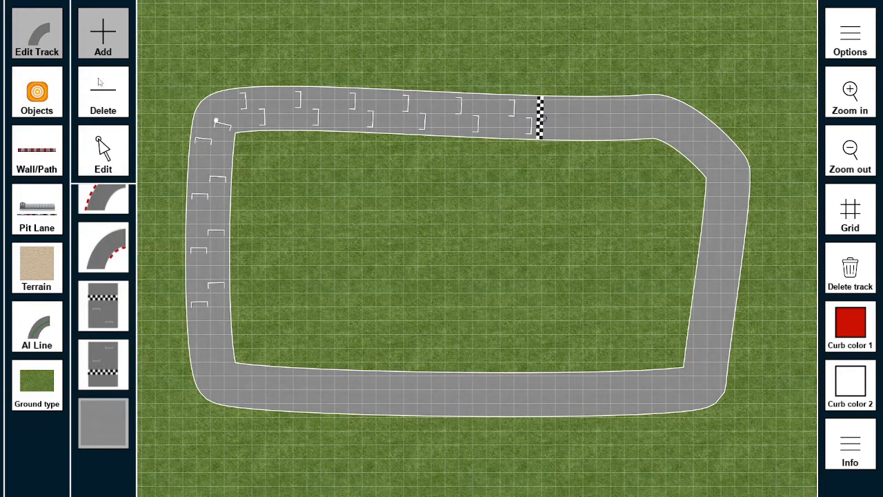
Step: Lay a continuous inner curb around the upper-right bend, from the end of the upper straight to below the corner
click(837, 438)
click(837, 439)
scroll(121, 324, up, 2)
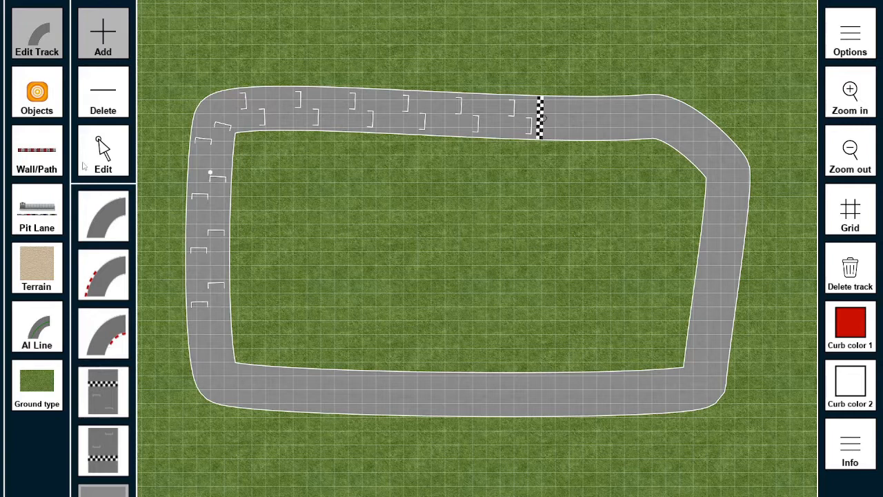
click(107, 283)
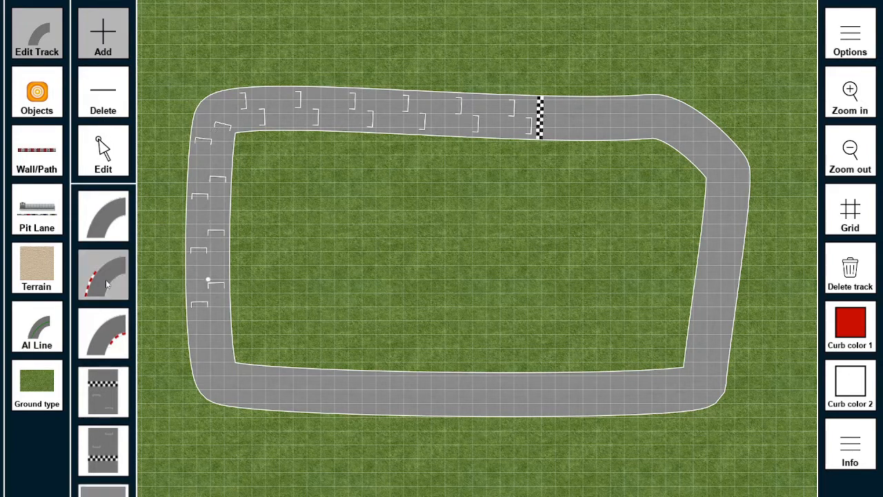
click(110, 349)
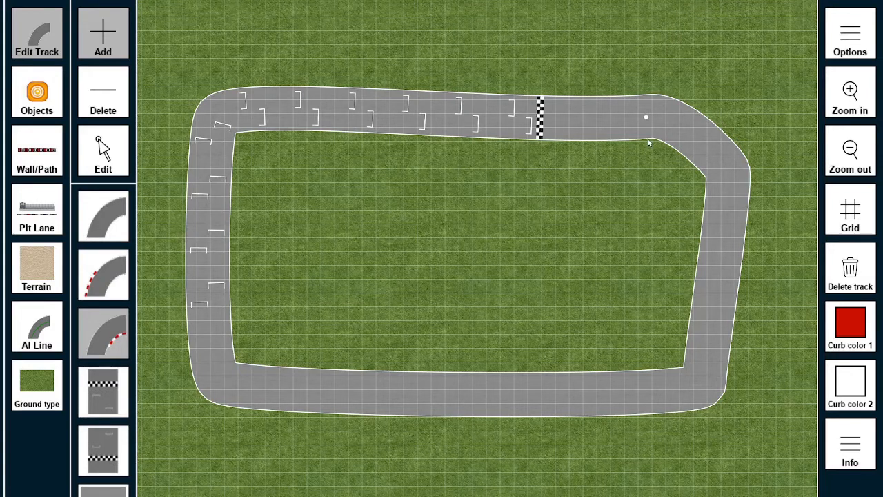
drag(649, 143, 705, 216)
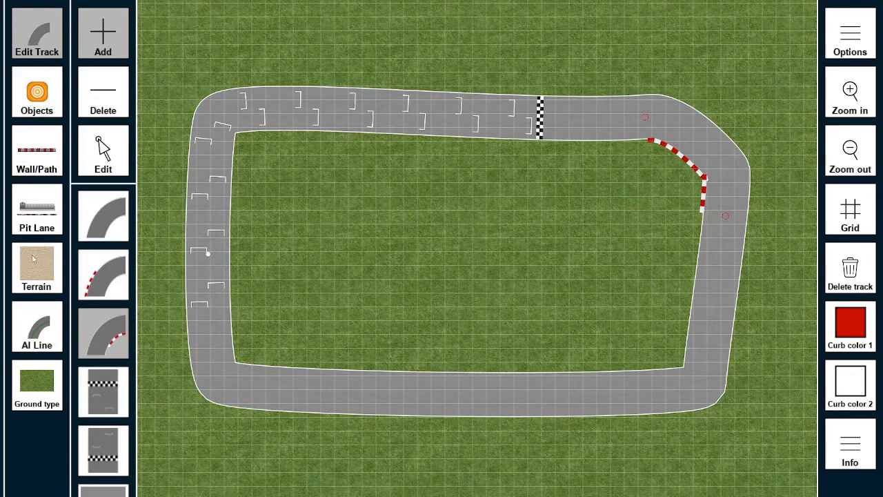
Step: Move the upper-right corner point outward and adjust its position to reshape the bend
click(109, 216)
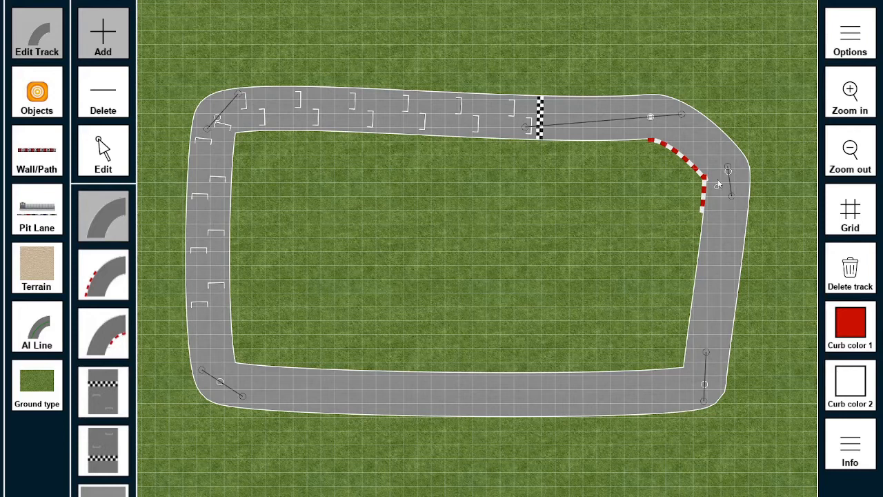
drag(733, 169, 763, 140)
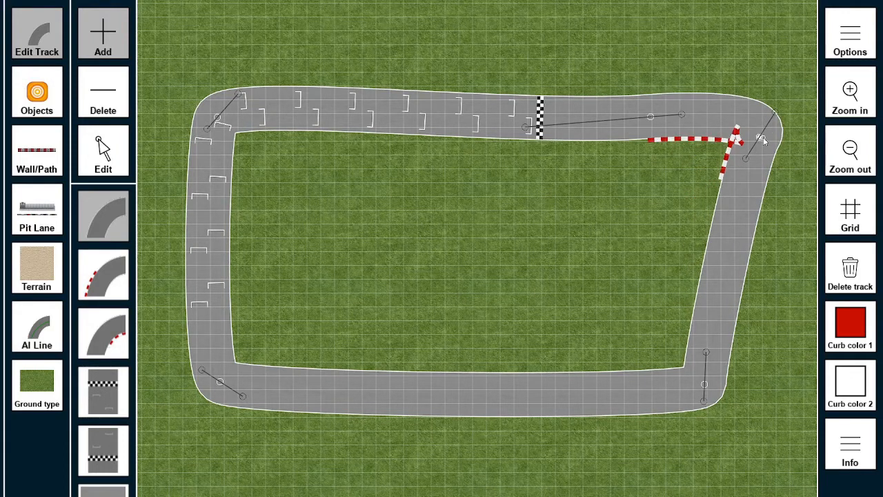
drag(763, 141, 722, 196)
Step: Replace the upper-right bend's overlapping inner curb with two inner curb segments that meet at the corner
click(93, 328)
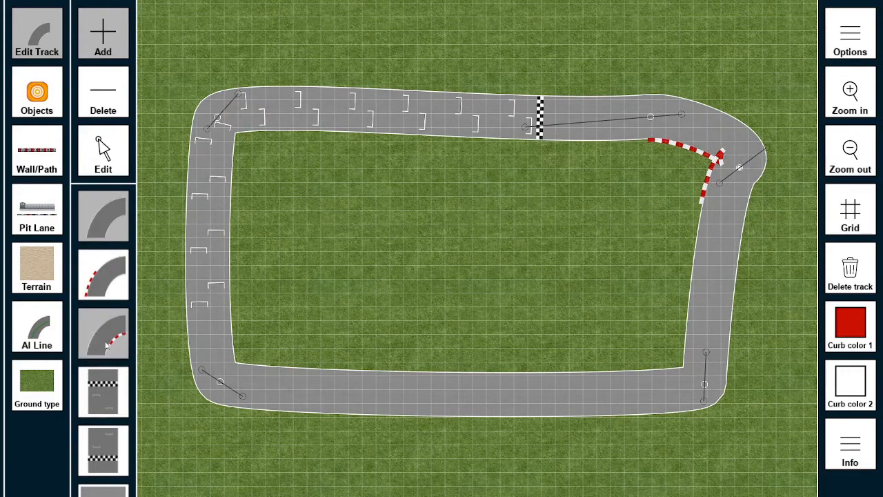
click(728, 209)
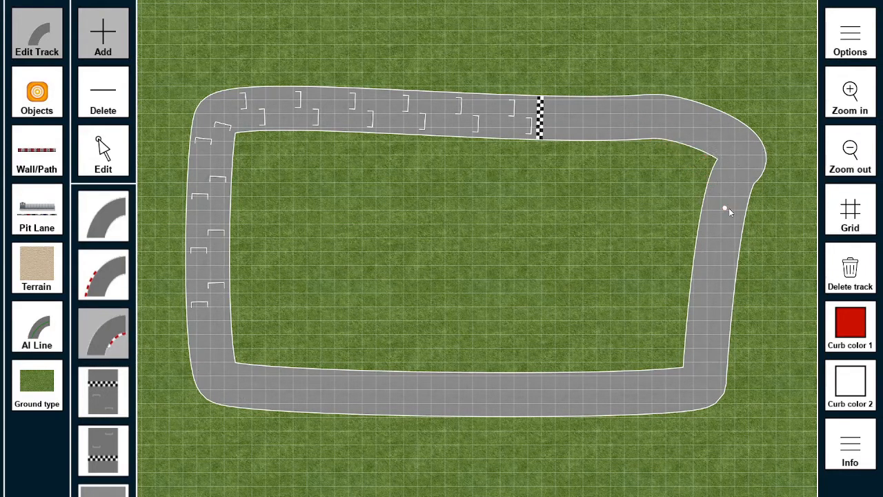
click(725, 146)
click(669, 136)
click(718, 200)
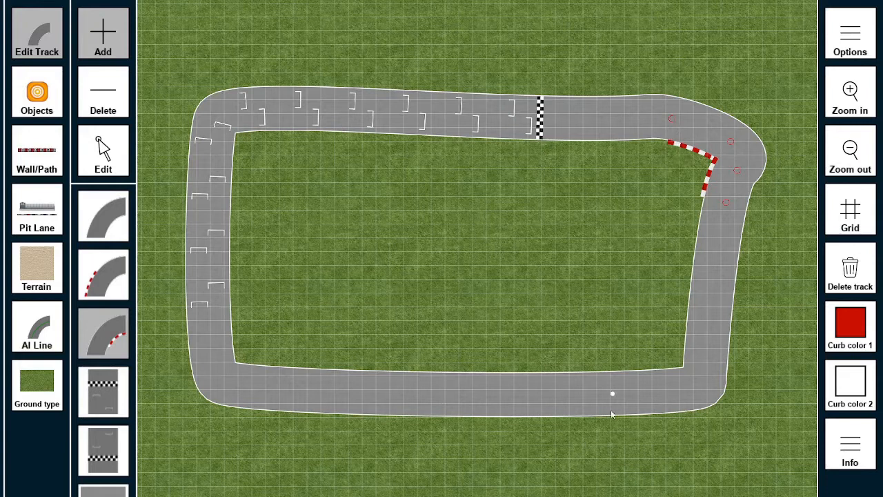
Step: Try to run a single inner curb around the lower-right corner, and delete it
click(666, 393)
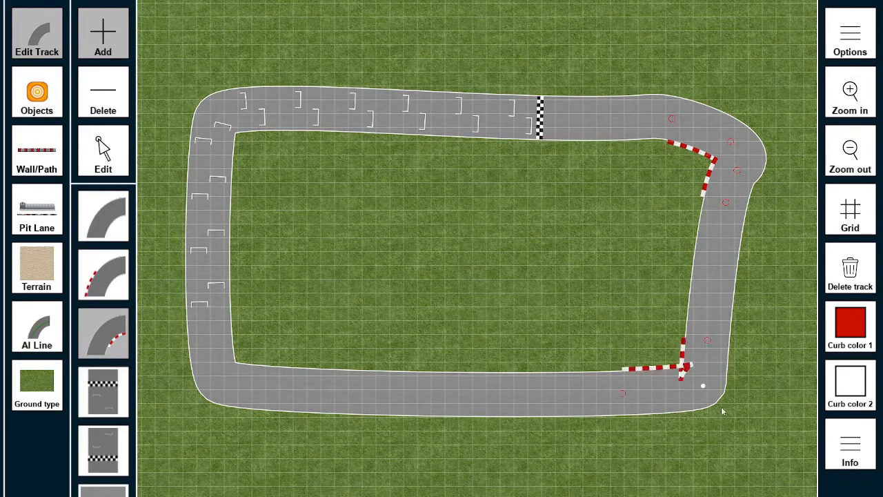
click(696, 382)
click(703, 348)
click(704, 366)
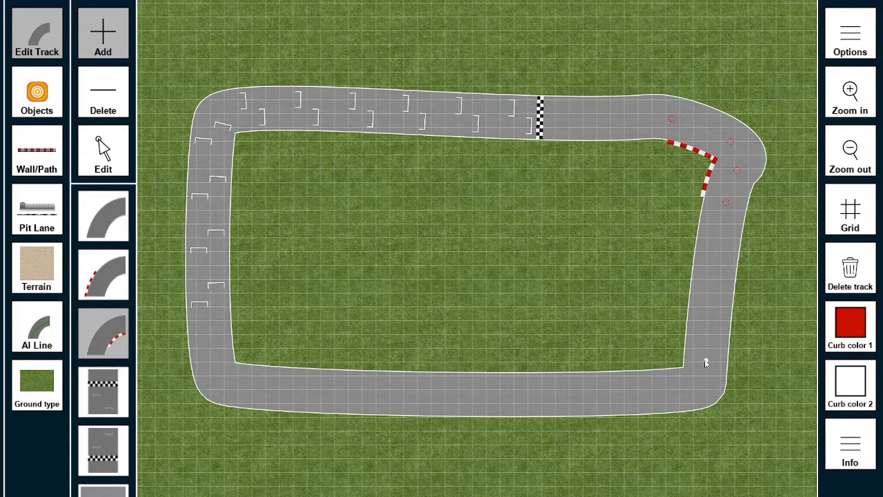
Step: Lay two separate inner curbs at the lower-right corner, one on the right side road and one on the lower road
click(704, 373)
click(708, 353)
click(708, 373)
click(708, 369)
click(708, 370)
click(653, 391)
drag(686, 390, 690, 389)
drag(690, 389, 682, 391)
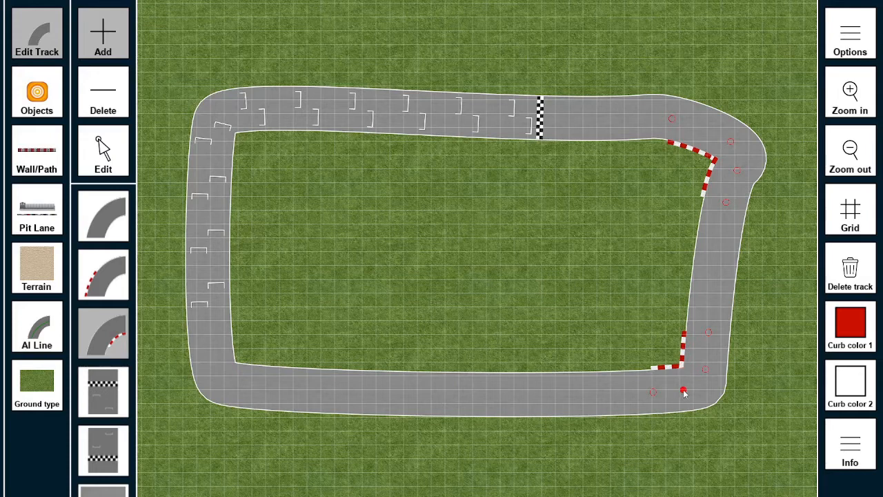
Step: Fine-tune the corner end of the lower road's inner curb so that it meets the other curb at the lower-right corner
scroll(703, 398, up, 6)
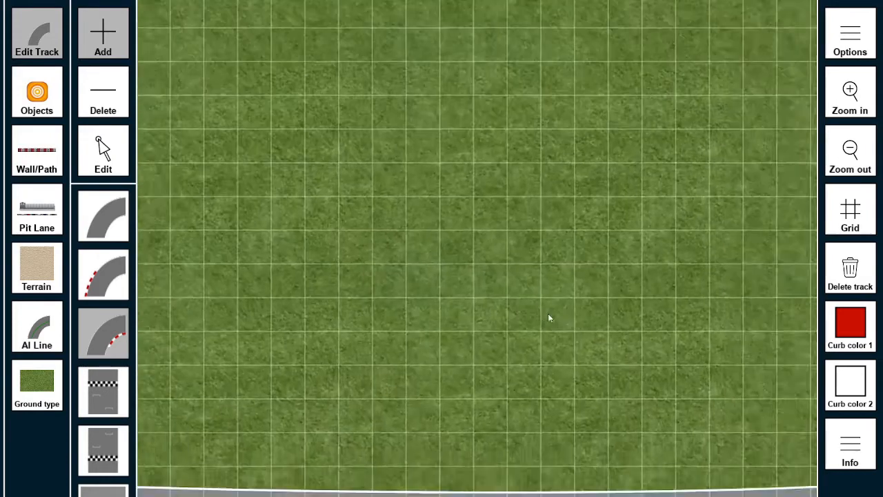
right_drag(549, 317, 560, 219)
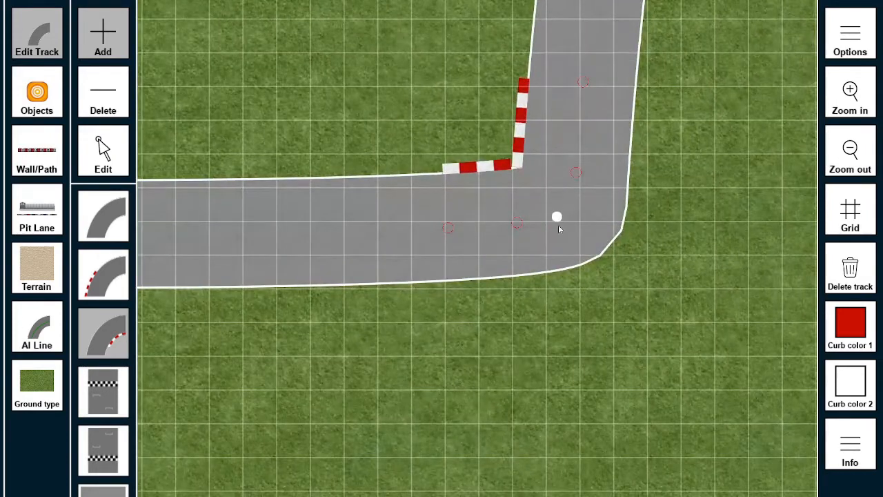
scroll(571, 174, up, 5)
right_drag(794, 47, 638, 235)
drag(484, 370, 494, 371)
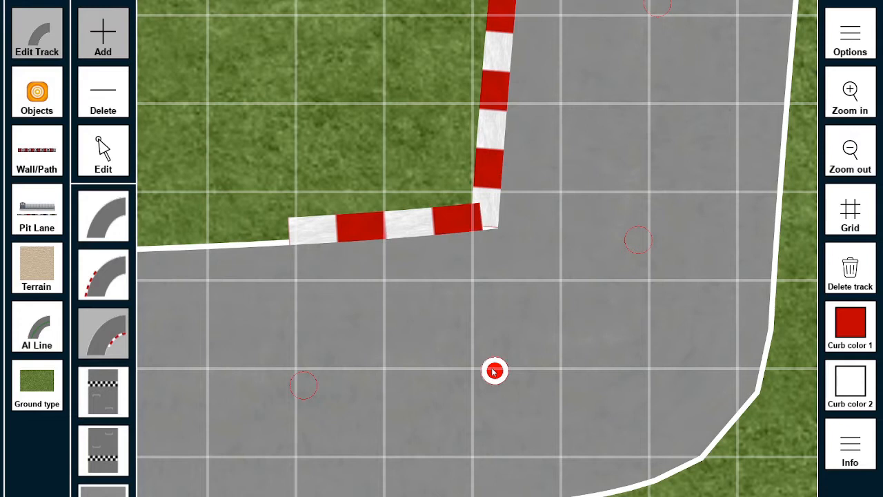
click(638, 239)
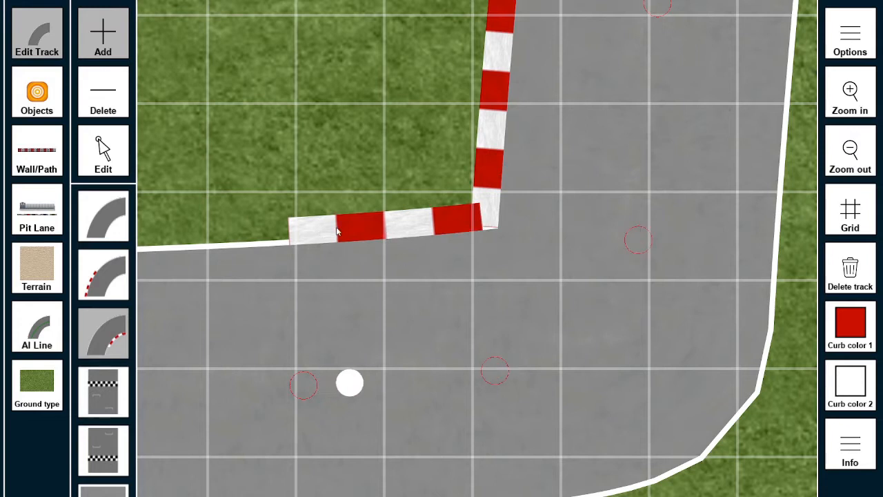
mouse_move(494, 372)
mouse_down()
mouse_move(518, 372)
mouse_move(491, 372)
mouse_move(498, 371)
mouse_up()
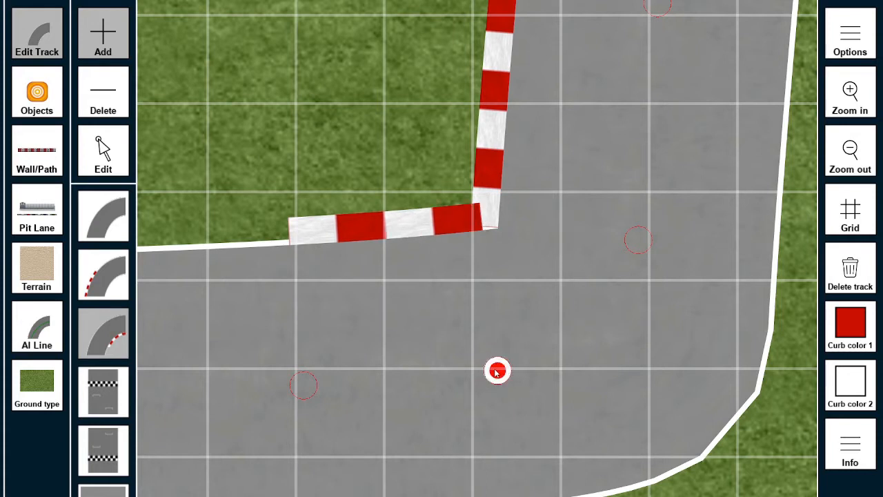
Step: Try to run a single inner curb around the lower-left corner, and delete it
scroll(557, 329, down, 6)
middle_drag(371, 189, 471, 338)
click(368, 280)
click(428, 380)
click(350, 282)
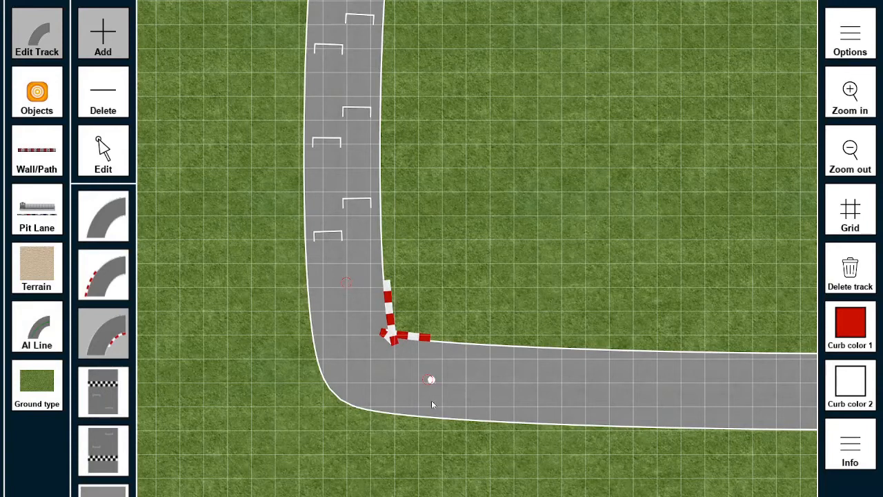
click(430, 384)
Step: Lay two separate inner curbs meeting at the lower-left corner, one on the left side road and one on the lower road
click(384, 334)
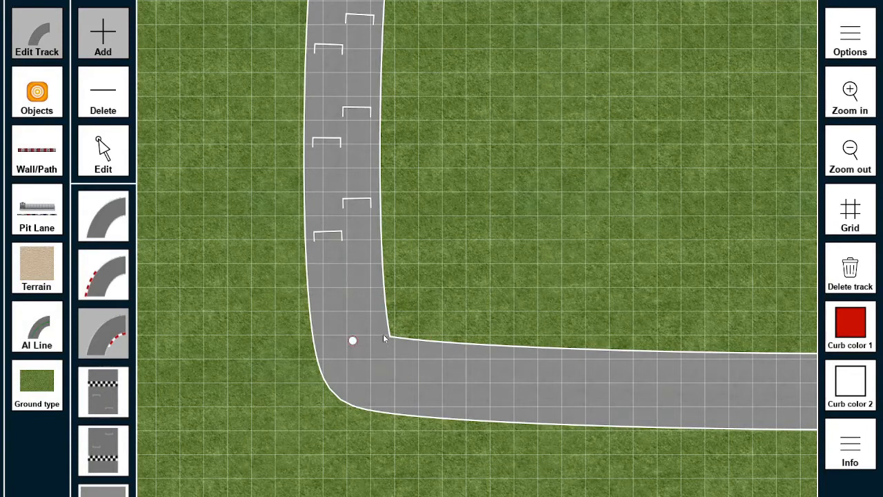
click(380, 293)
click(392, 345)
click(417, 350)
mouse_move(383, 382)
mouse_down()
mouse_move(375, 380)
mouse_move(438, 386)
mouse_up()
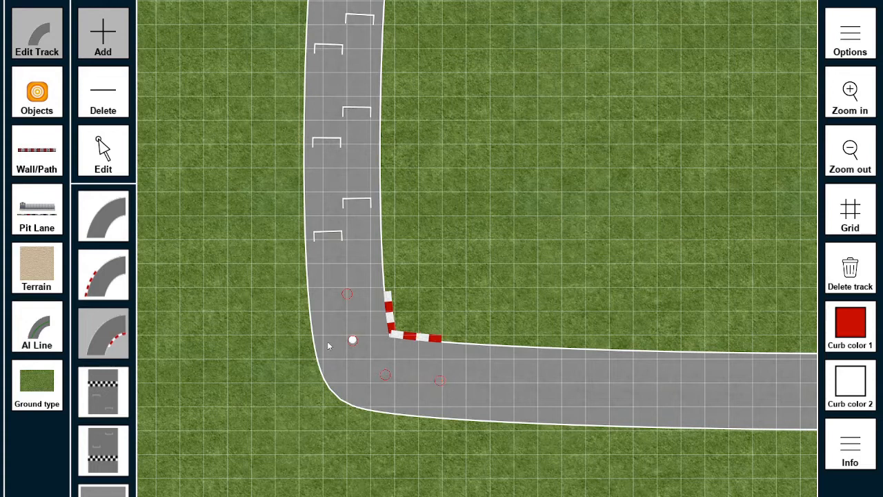
drag(344, 346, 349, 351)
Step: Lay an outer curb around the upper-right corner and another along the lower road's outer edge near the lower-right corner
right_drag(538, 112, 440, 319)
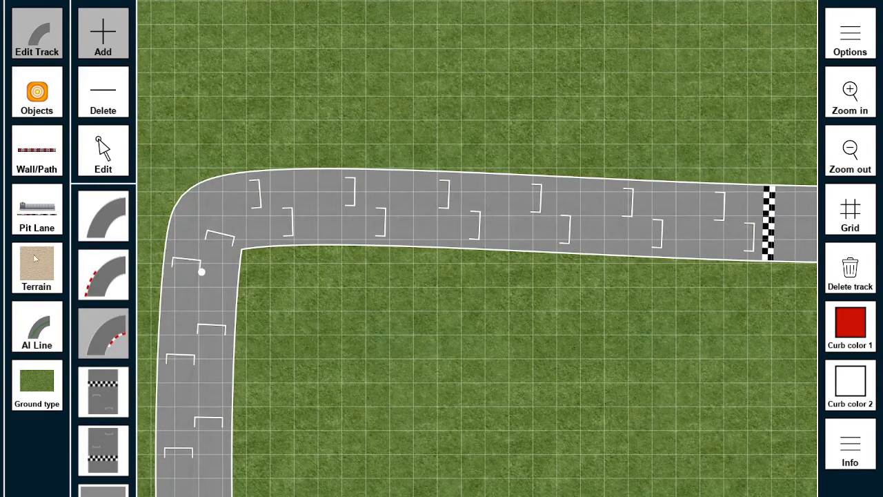
click(106, 287)
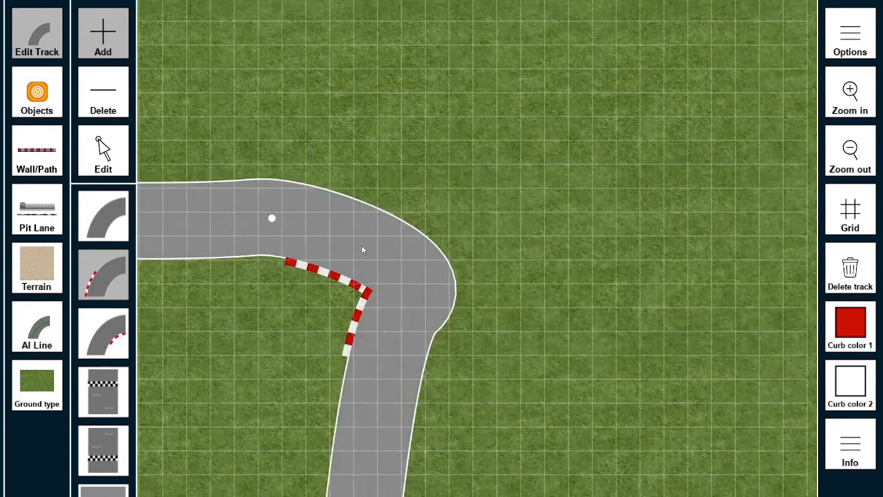
click(274, 184)
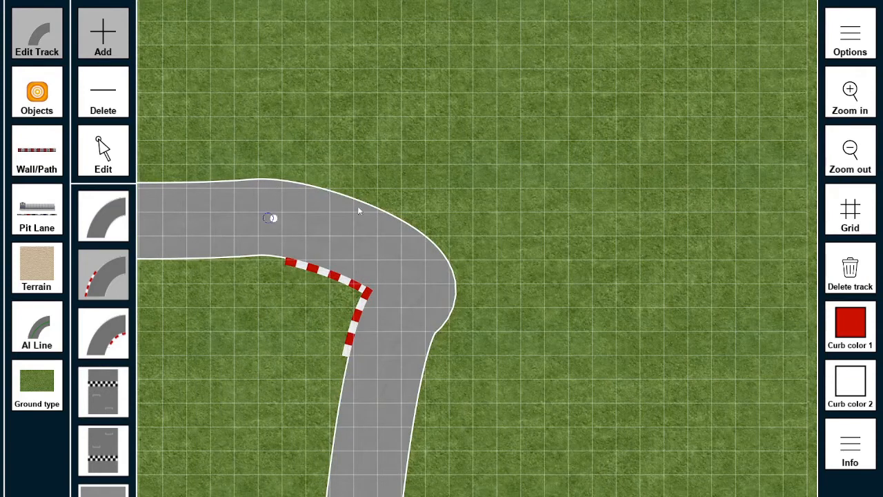
click(448, 437)
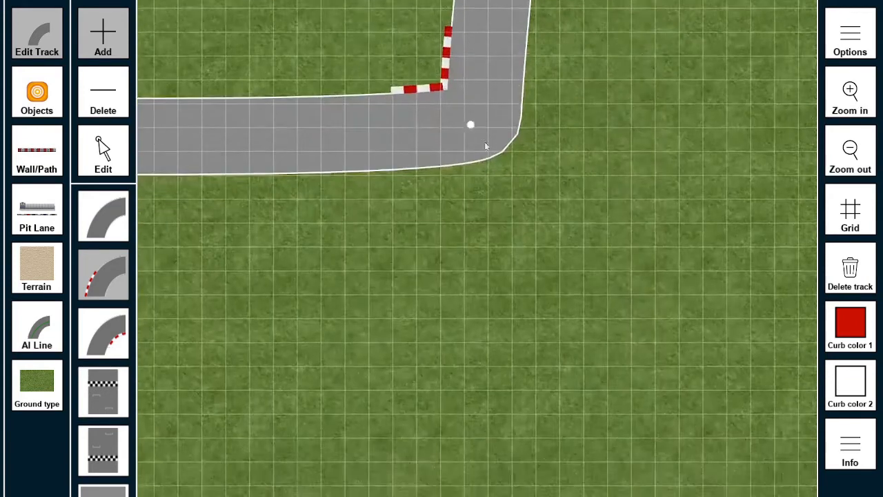
click(189, 185)
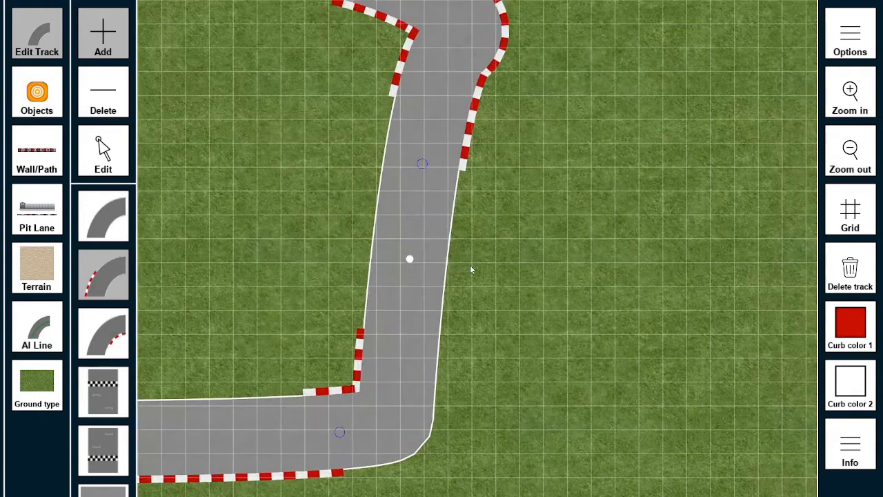
Step: Lay an outer curb down the right side road and adjust the outer curb ends on both sides of the upper-right corner
click(489, 204)
click(475, 369)
right_drag(782, 173, 735, 385)
mouse_move(389, 372)
mouse_down()
mouse_move(411, 302)
mouse_move(389, 337)
mouse_move(385, 396)
mouse_move(398, 332)
mouse_move(377, 416)
mouse_move(439, 256)
mouse_move(423, 156)
mouse_move(341, 186)
mouse_move(347, 191)
mouse_move(305, 175)
mouse_move(354, 194)
mouse_up()
mouse_move(406, 414)
mouse_down()
mouse_move(398, 348)
mouse_move(407, 329)
mouse_up()
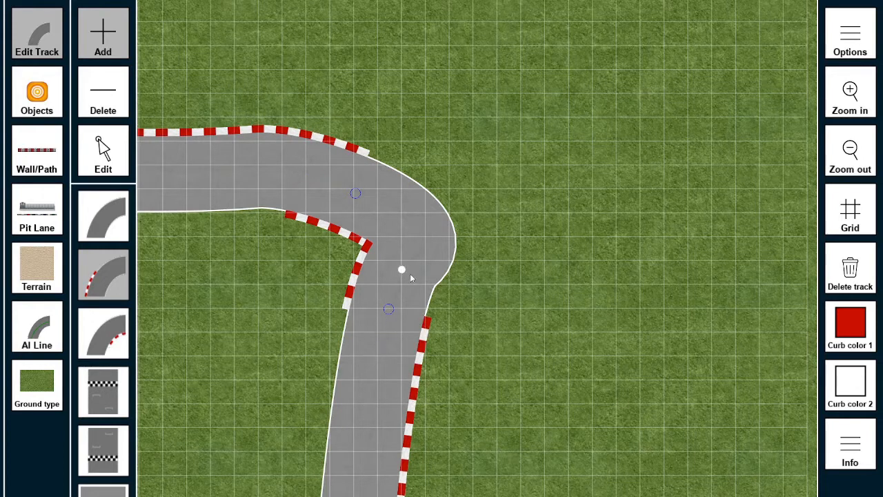
drag(399, 309, 418, 278)
Step: Try blue as the first curb color
key(Left)
key(Down)
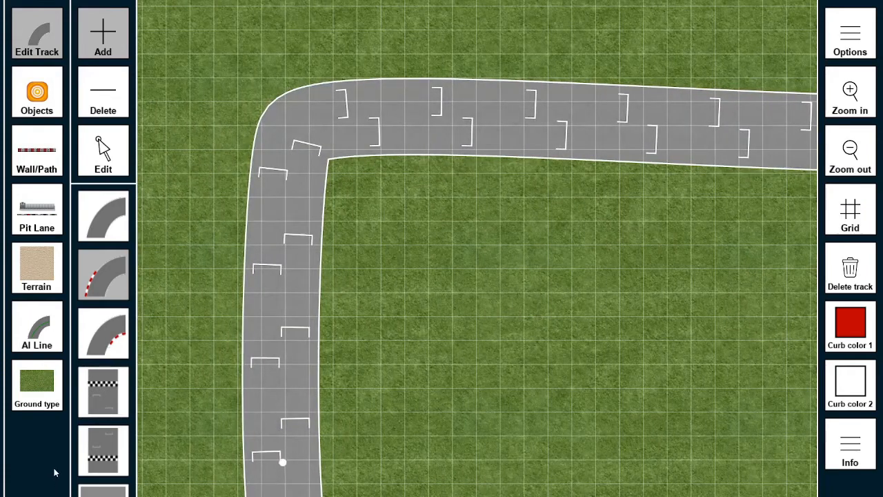
right_drag(800, 289, 427, 326)
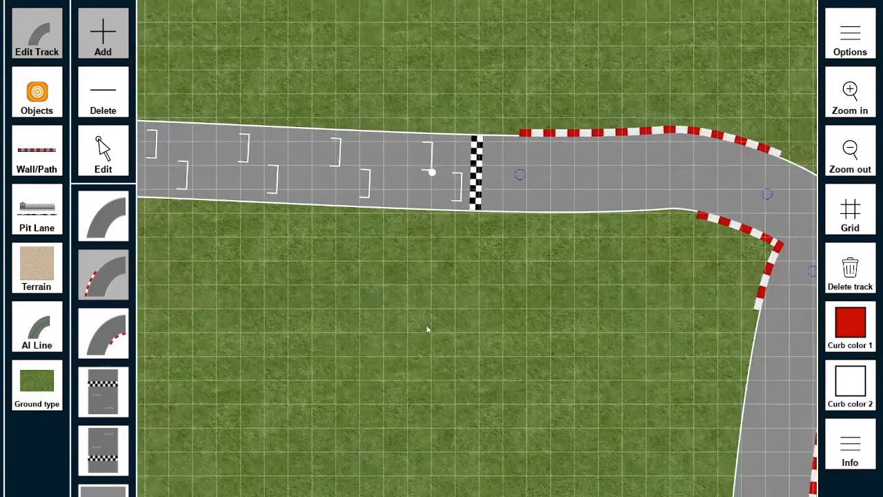
scroll(467, 360, down, 3)
scroll(465, 362, down, 5)
right_drag(288, 276, 441, 285)
click(856, 336)
click(720, 269)
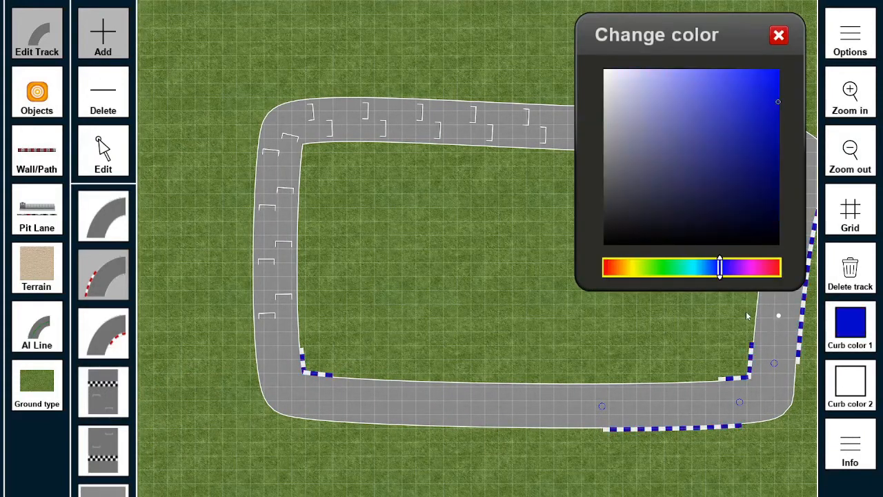
Step: Set the first curb color to a dark magenta-purple
click(754, 269)
drag(753, 270, 749, 270)
mouse_move(773, 152)
mouse_down()
mouse_move(765, 140)
mouse_move(779, 69)
mouse_up()
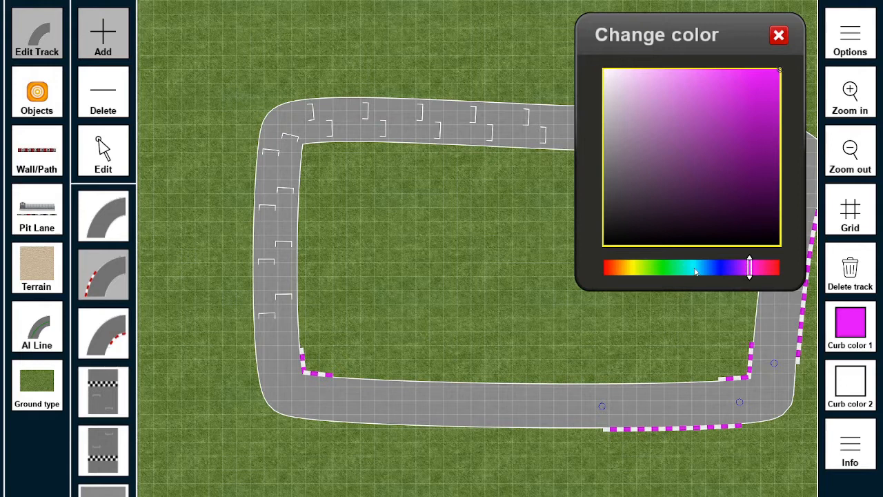
click(695, 270)
drag(695, 270, 755, 269)
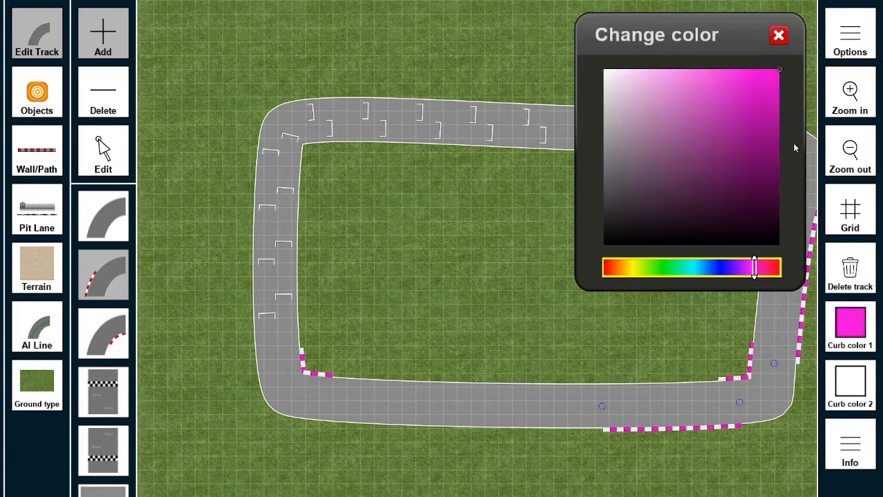
click(777, 136)
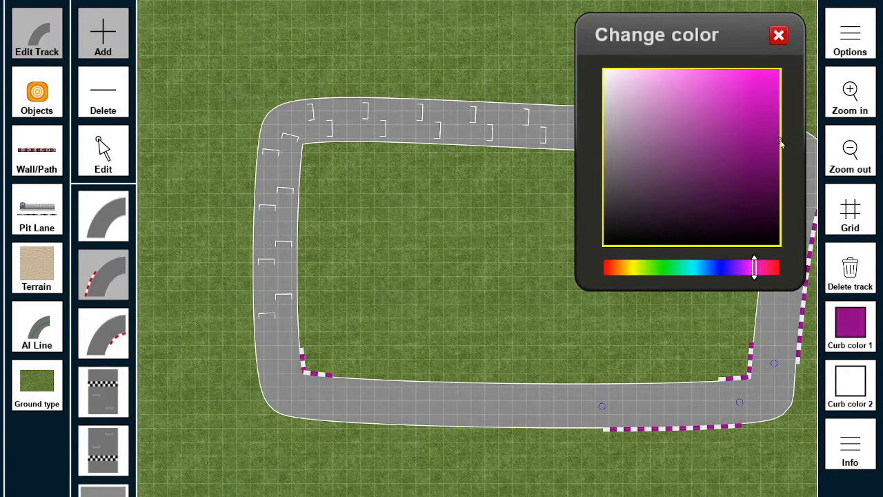
click(778, 35)
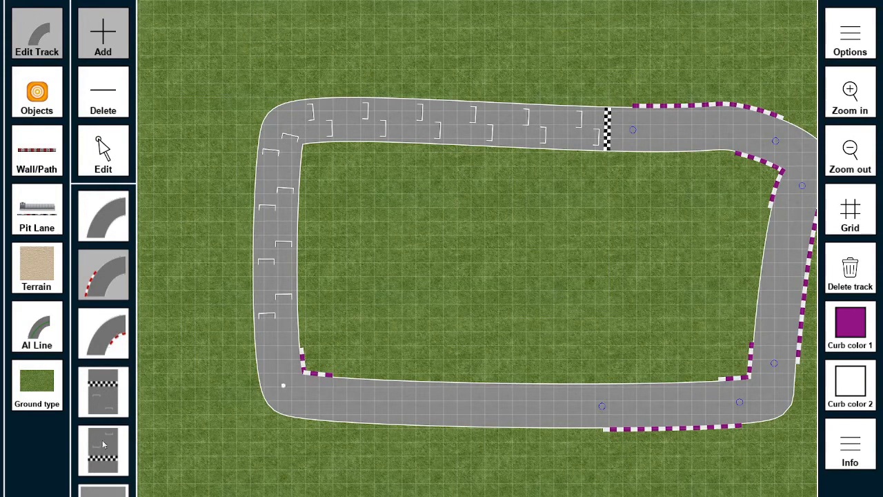
Step: Show the editor's list of track controls and shift the whole track slightly to the right on the map
click(856, 472)
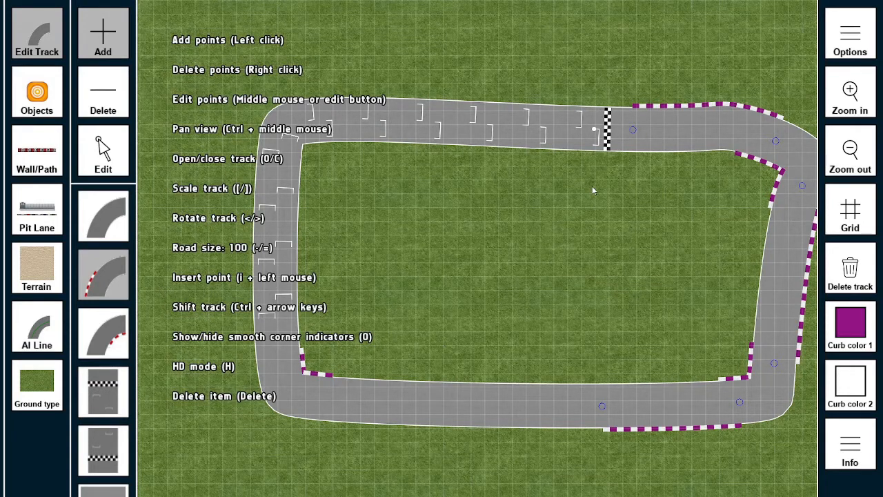
key(ctrl+Left)
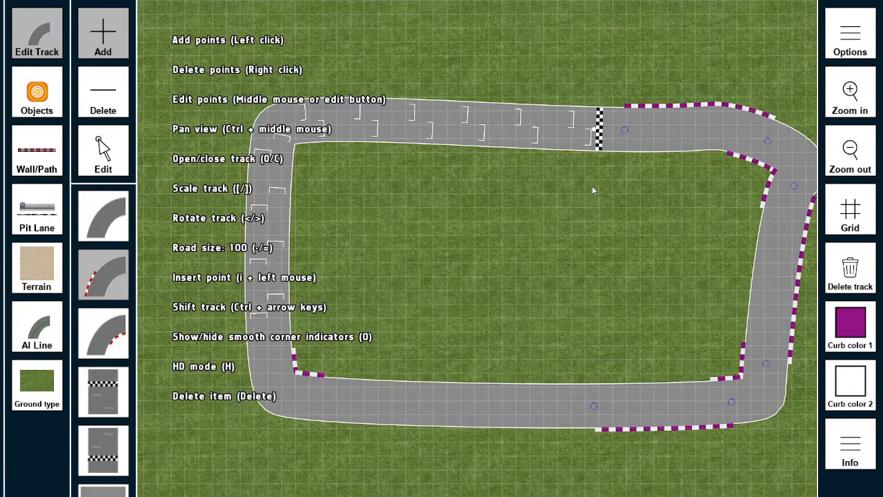
key(ctrl+Right)
key(ctrl+Right)
key(ctrl+Right)
key(ctrl+Right)
key(ctrl+Right)
key(ctrl+Right)
key(ctrl+Left)
key(ctrl+Left)
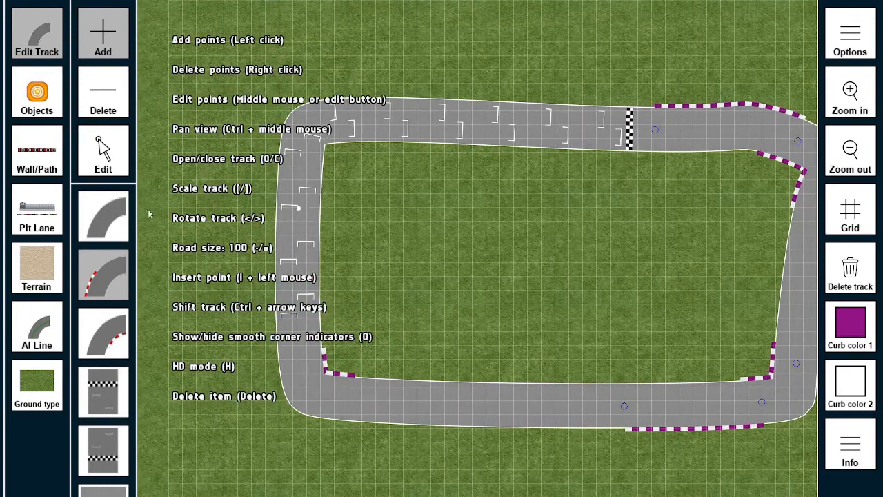
Step: Switch to the plain road tool and shift the whole track far to the left on the map
click(117, 215)
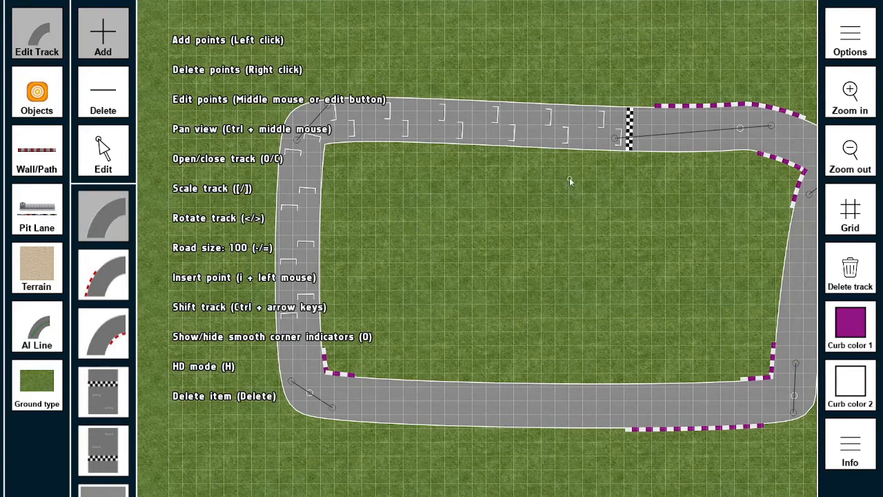
key(ctrl+Right)
key(ctrl+Right)
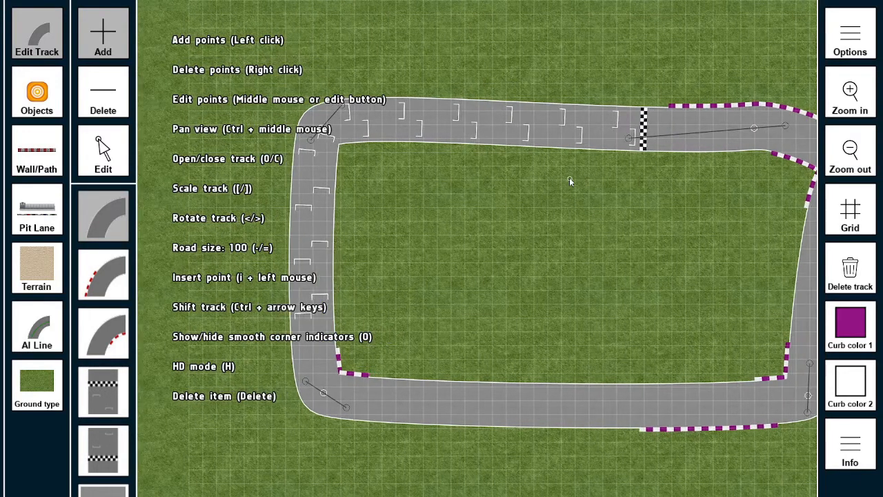
key(ctrl+Left)
key(ctrl+Left)
key(ctrl+Left)
key(ctrl+Left)
key(ctrl+Left)
key(ctrl+Left)
key(ctrl+Left)
key(ctrl+Left)
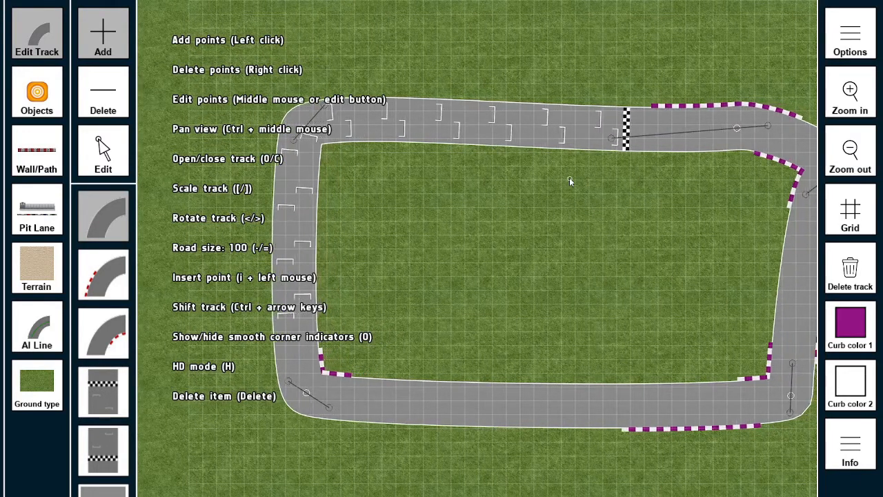
key(ctrl+Left)
key(ctrl+Left)
key(ctrl+Left)
key(ctrl+Left)
key(ctrl+Left)
key(ctrl+Left)
key(ctrl+Left)
key(ctrl+Left)
key(ctrl+Left)
key(ctrl+Left)
key(ctrl+Left)
key(ctrl+Left)
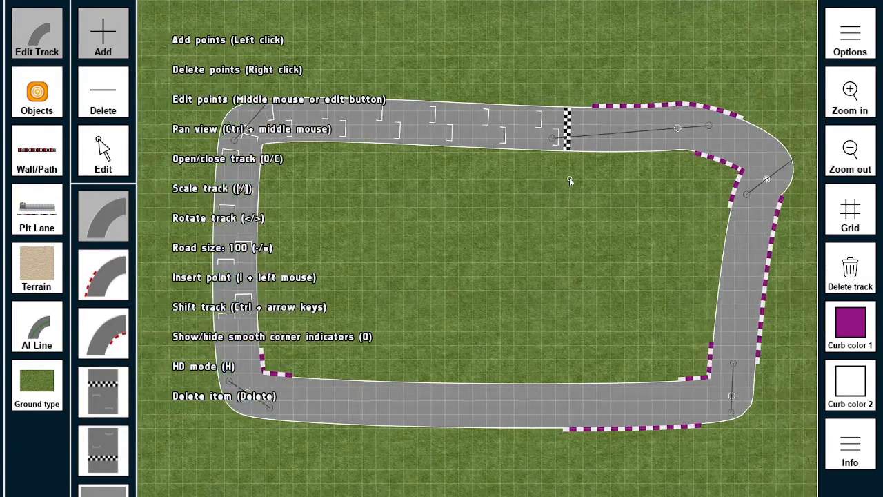
key(ctrl+Left)
key(ctrl+Left)
key(ctrl+Left)
key(ctrl+Left)
key(ctrl+Left)
key(ctrl+Left)
key(ctrl+Left)
key(ctrl+Left)
key(ctrl+Left)
key(ctrl+Left)
key(ctrl+Left)
key(ctrl+Left)
key(ctrl+Left)
key(ctrl+Left)
key(ctrl+Left)
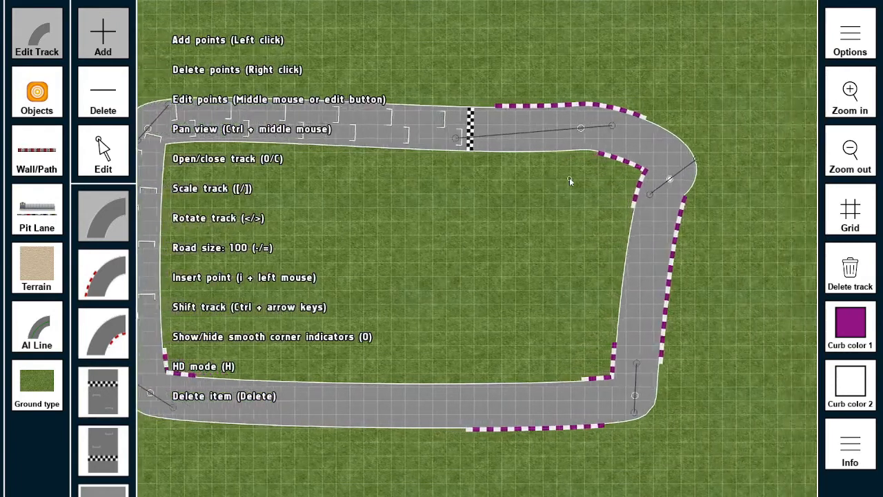
key(ctrl+Left)
key(ctrl+Left)
key(ctrl+Left)
key(ctrl+Left)
key(ctrl+Left)
key(ctrl+Left)
key(ctrl+Left)
Step: Shift the whole track back to the right, close to its original place on the map
key(ctrl+Right)
key(ctrl+Right)
key(ctrl+Right)
key(ctrl+Right)
key(ctrl+Right)
key(ctrl+Right)
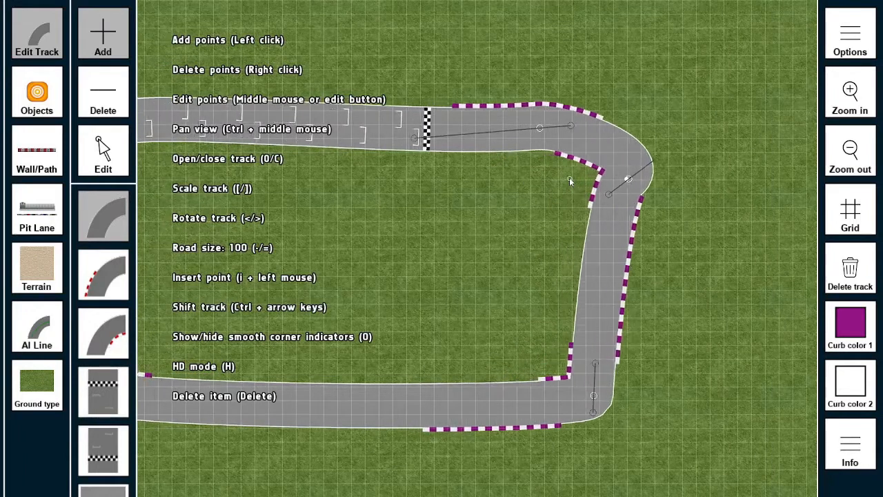
key(ctrl+Right)
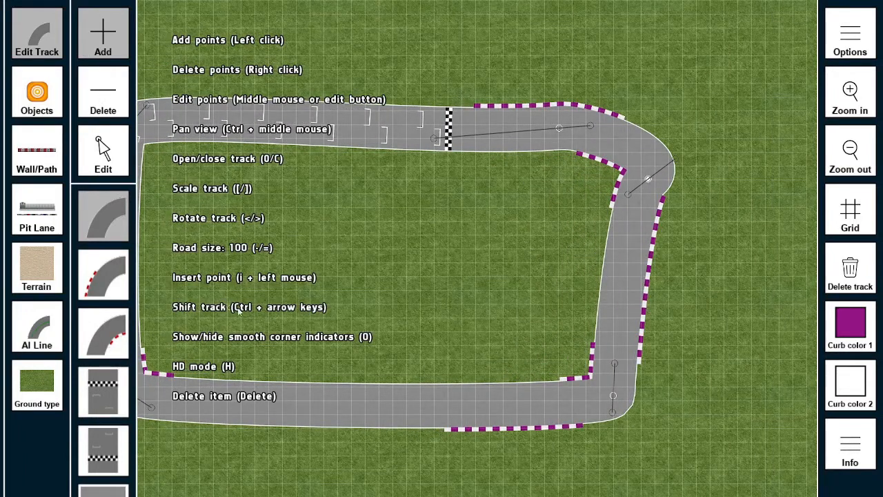
key(ctrl+Right)
key(ctrl+Right)
key(ctrl+Right)
key(ctrl+Right)
key(ctrl+Right)
key(ctrl+Right)
key(ctrl+Right)
key(ctrl+Right)
key(ctrl+Right)
key(ctrl+Right)
key(ctrl+Right)
key(ctrl+Right)
key(ctrl+Right)
key(ctrl+Right)
key(ctrl+Right)
key(ctrl+Right)
key(ctrl+Right)
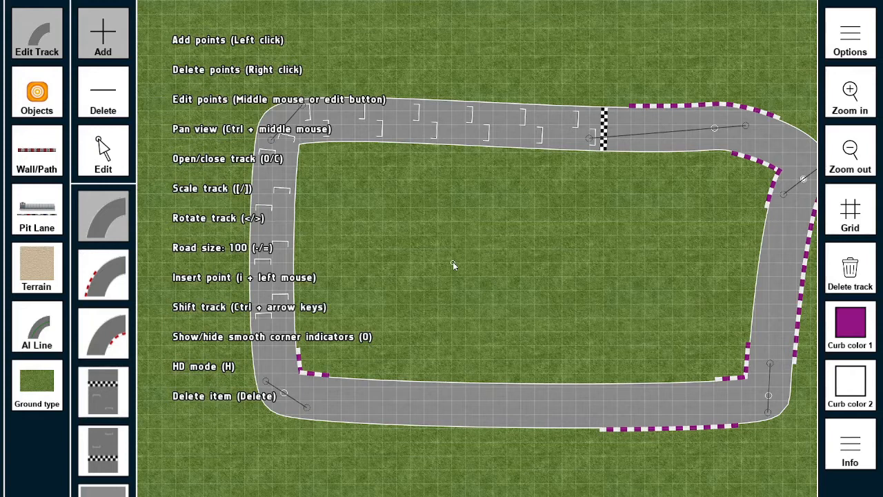
Step: Try a road size of 115 and return it to 100
key(equal)
key(equal)
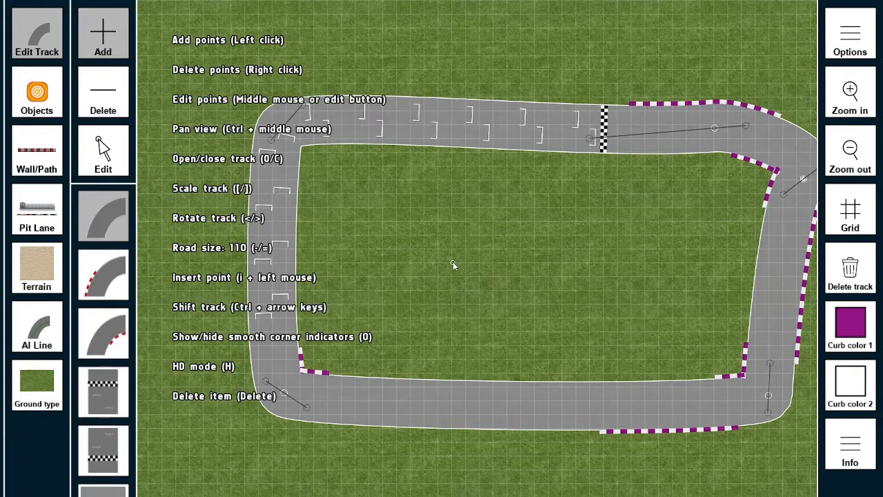
key(equal)
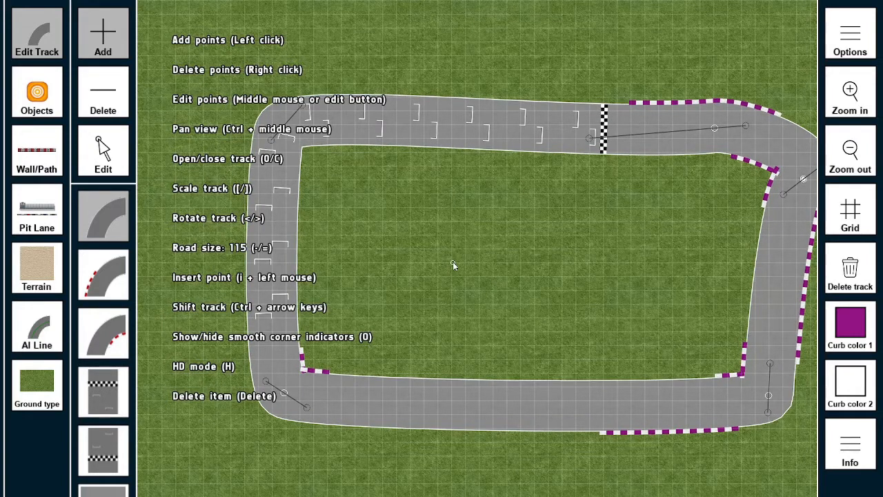
key(minus)
key(minus)
key(minus)
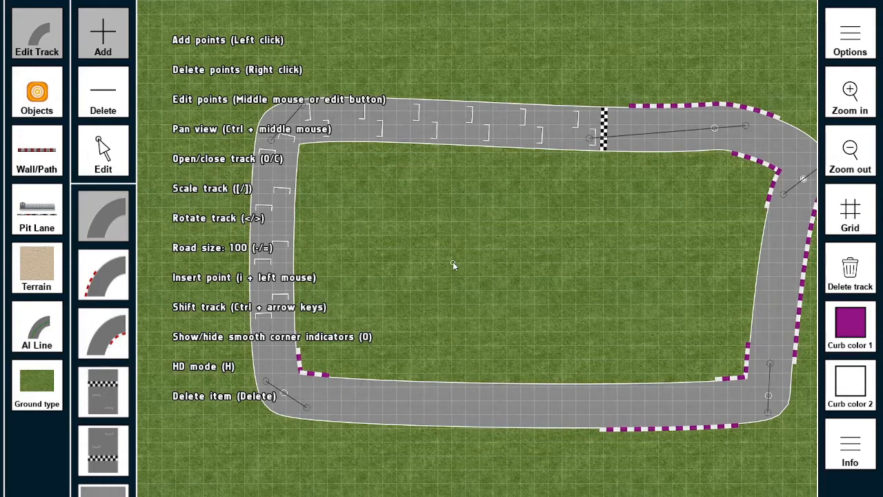
Step: Reduce the road size in steps to -10
key(minus)
key(minus)
key(minus)
key(minus)
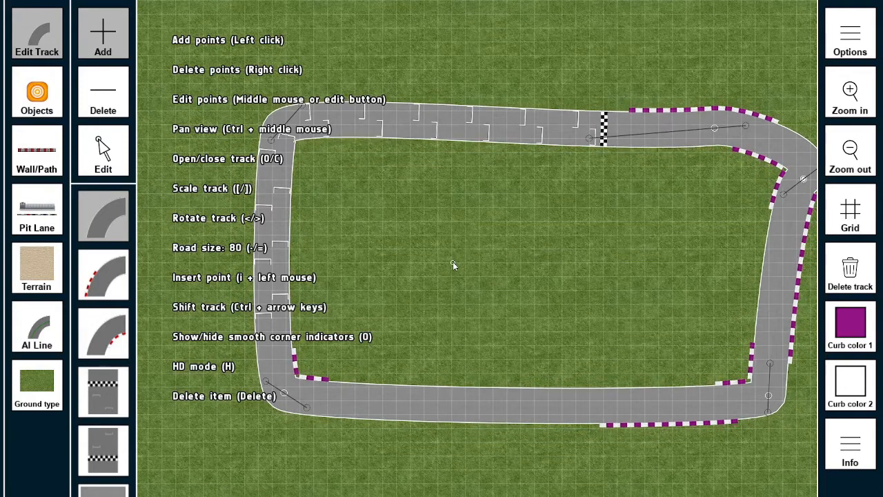
key(minus)
key(minus)
key(minus)
key(minus)
key(minus)
key(minus)
key(minus)
key(minus)
key(minus)
key(minus)
key(minus)
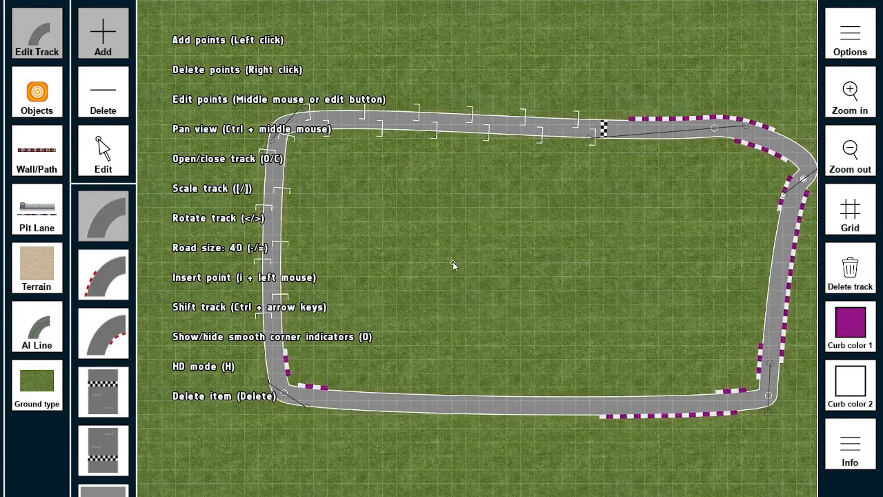
key(minus)
key(minus)
key(minus)
key(minus)
key(minus)
key(minus)
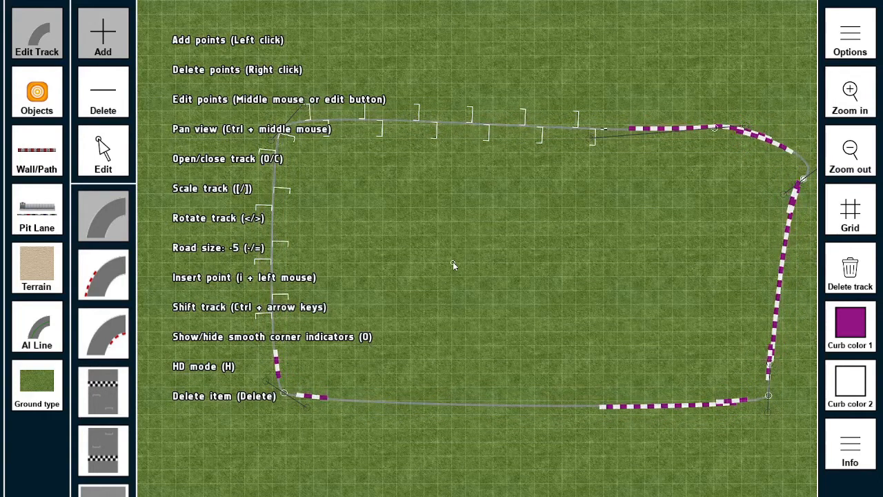
key(minus)
key(minus)
key(minus)
key(minus)
key(minus)
key(minus)
key(minus)
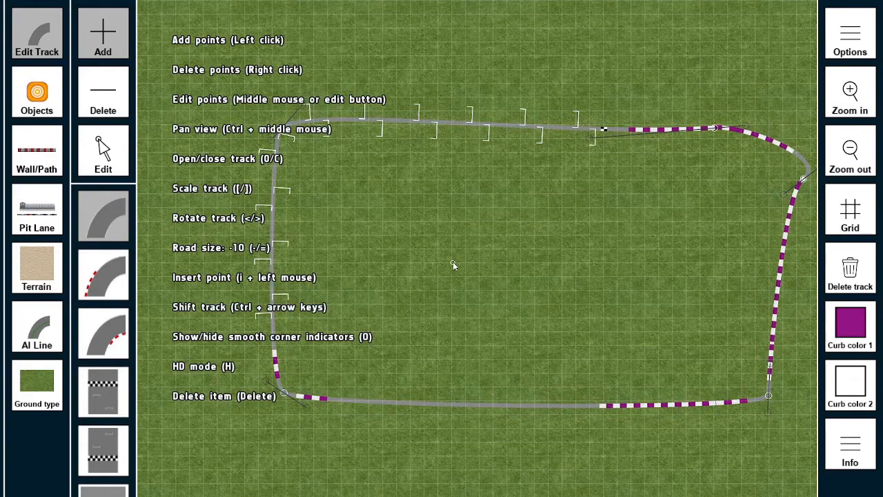
Step: Step the road size further down and raise it back to -5
key(minus)
key(minus)
key(minus)
key(minus)
key(minus)
key(equal)
key(equal)
key(equal)
key(equal)
key(equal)
key(equal)
key(equal)
key(equal)
key(equal)
key(equal)
key(equal)
key(equal)
key(equal)
key(equal)
key(equal)
key(equal)
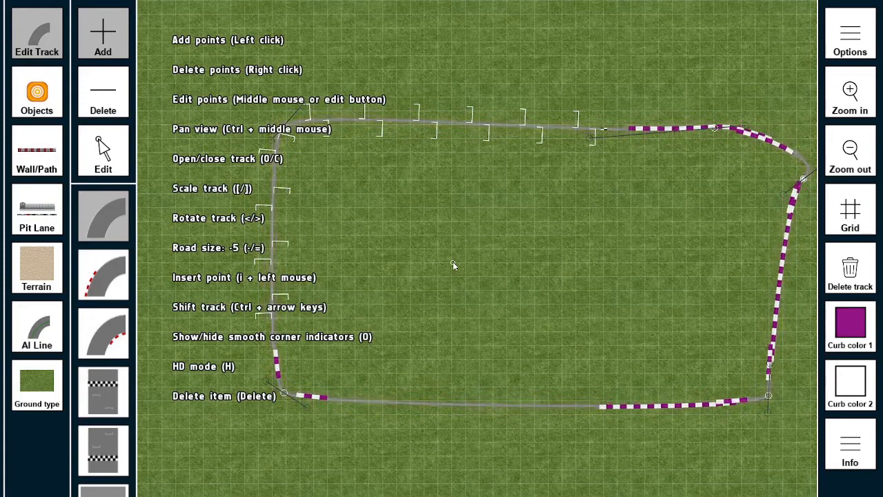
Step: Adjust the road size through 35 and raise it to 100
key(minus)
key(minus)
key(minus)
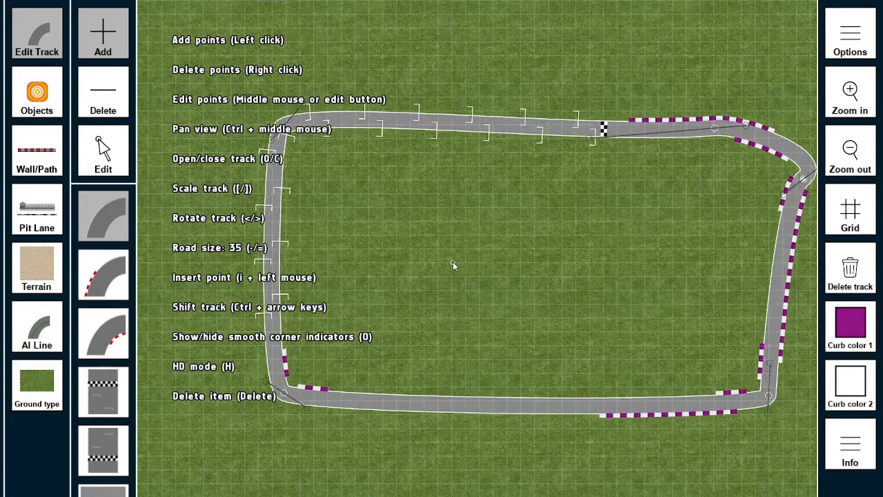
key(equal)
key(equal)
key(equal)
key(equal)
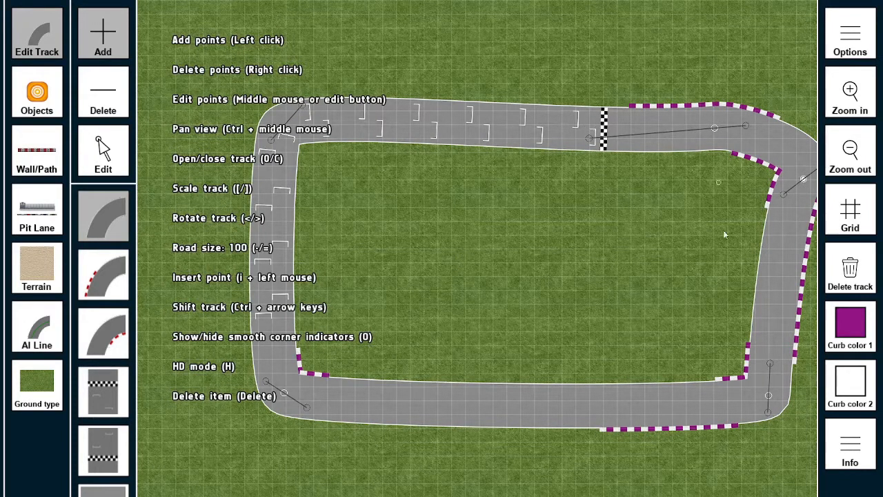
Step: Try a narrower road size of 50 and return it to 100
key(minus)
key(minus)
key(minus)
key(minus)
key(minus)
key(minus)
key(minus)
key(minus)
key(minus)
key(minus)
key(minus)
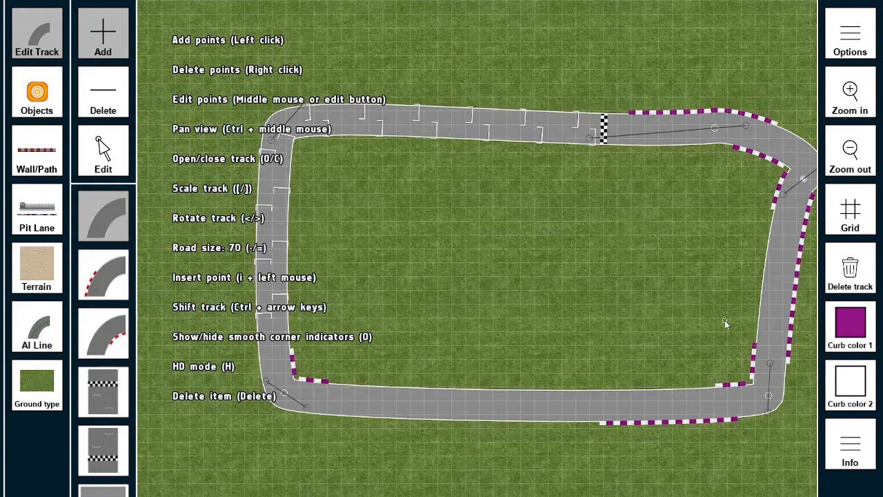
key(equal)
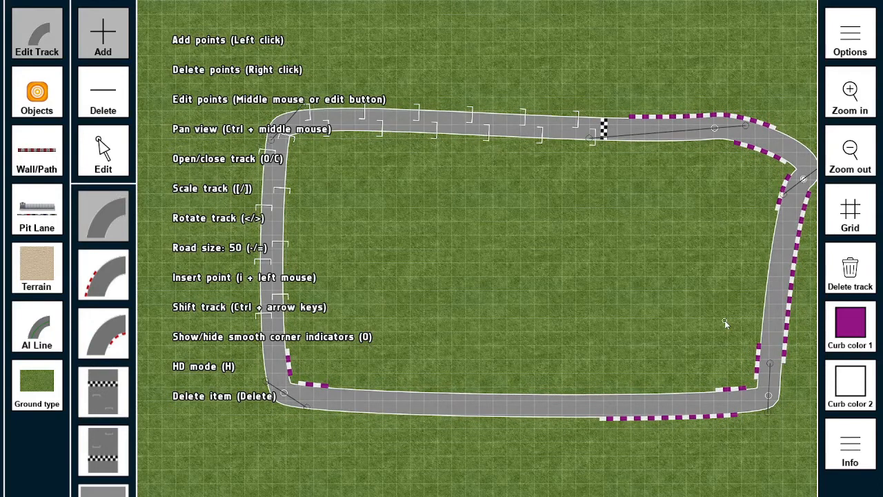
key(equal)
key(equal)
key(equal)
key(equal)
key(equal)
key(equal)
key(equal)
key(equal)
key(equal)
key(equal)
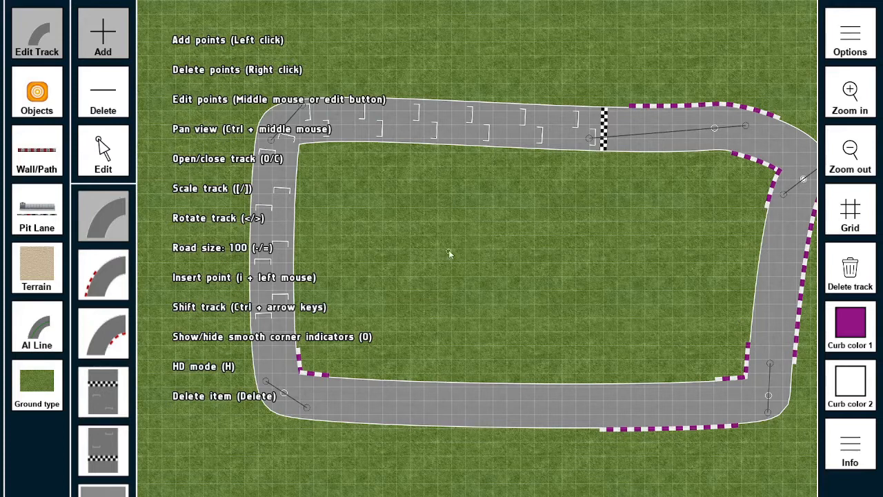
Step: Open the track loop along its left side and close it again, three times in a row
key(o)
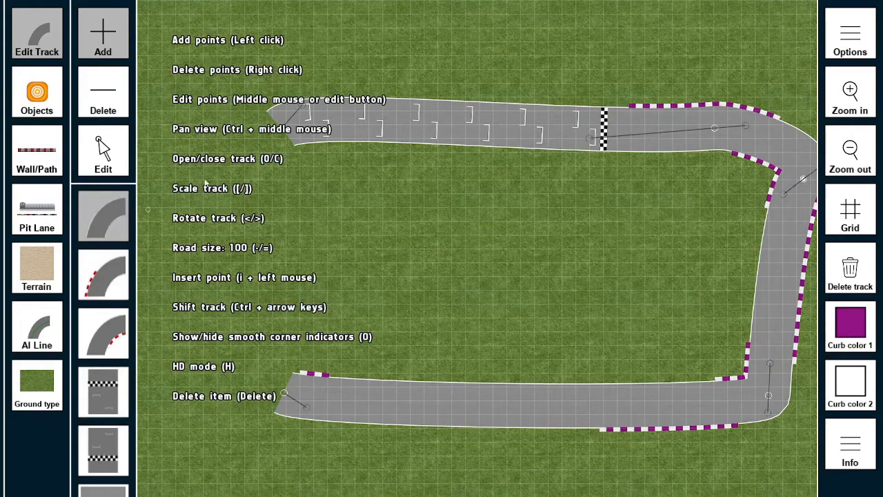
key(c)
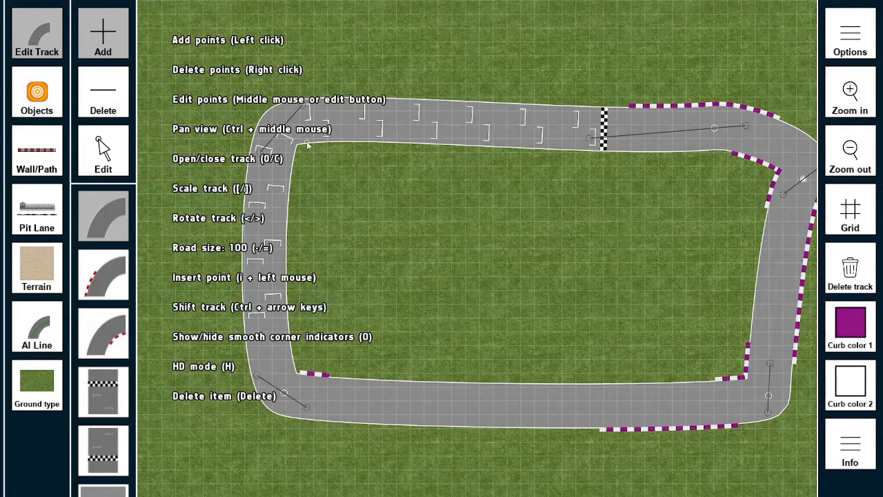
key(o)
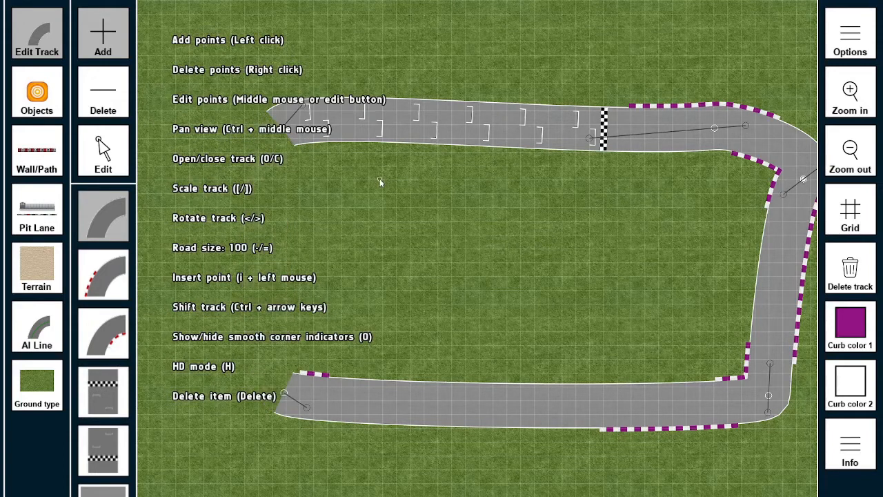
key(c)
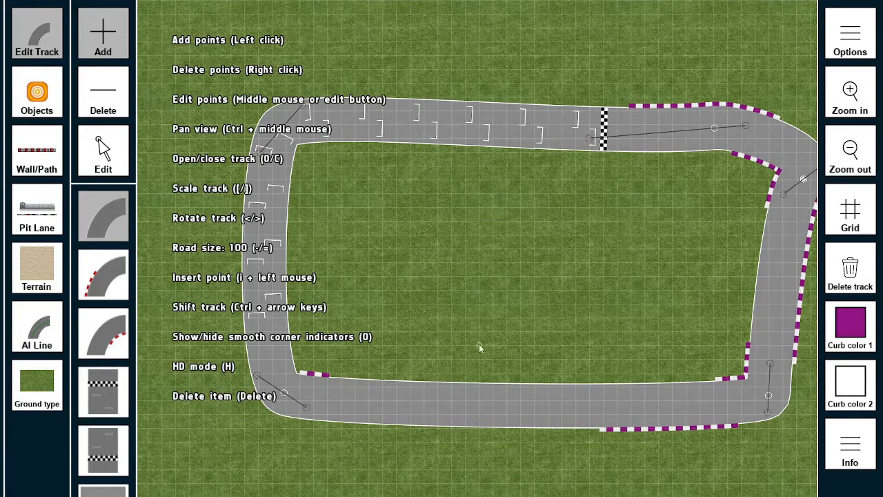
key(o)
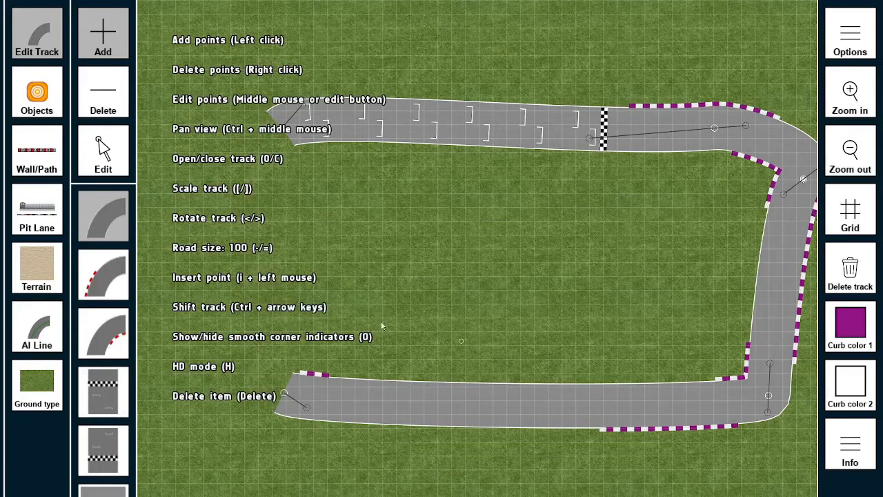
key(c)
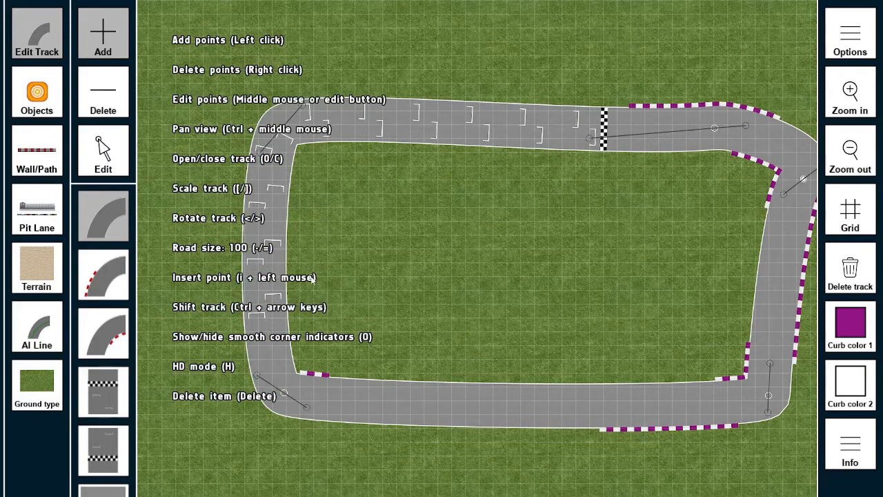
Step: Switch to the outer-curb road tool and open and reclose the track loop once more
click(104, 279)
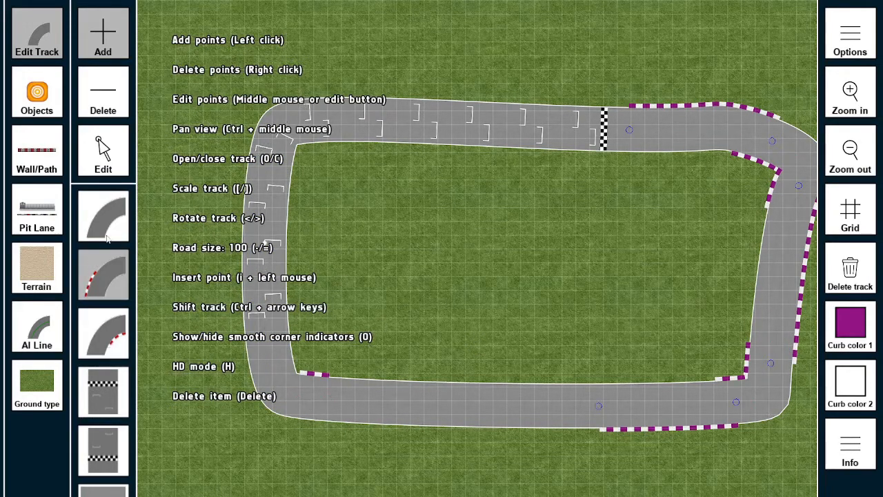
click(108, 233)
click(106, 272)
key(o)
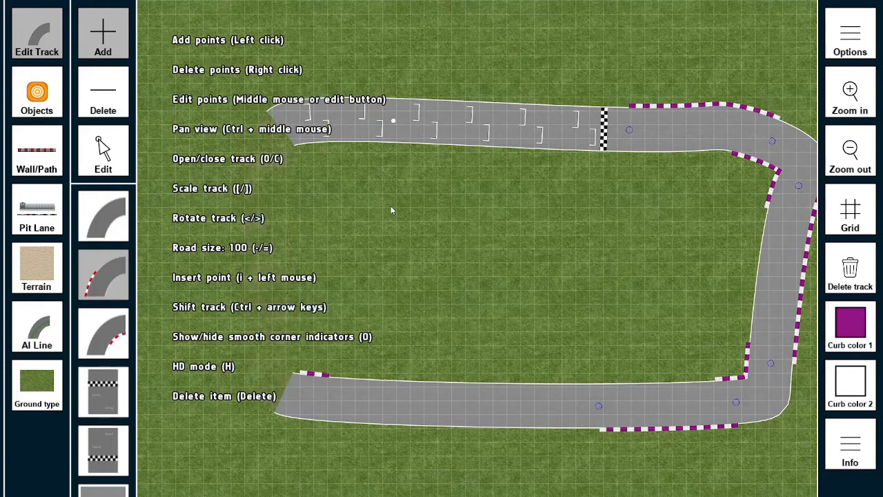
key(c)
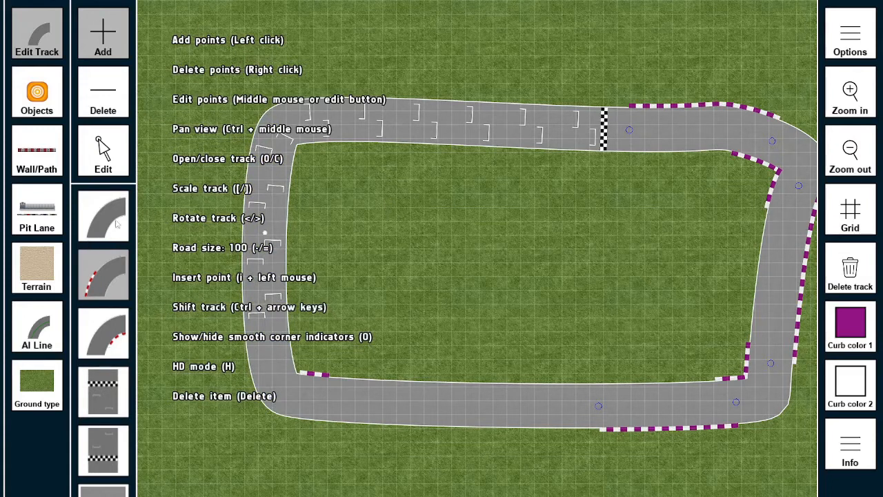
Step: Shift the whole track to the left on the map in edit mode and hide the list of shortcuts
click(103, 152)
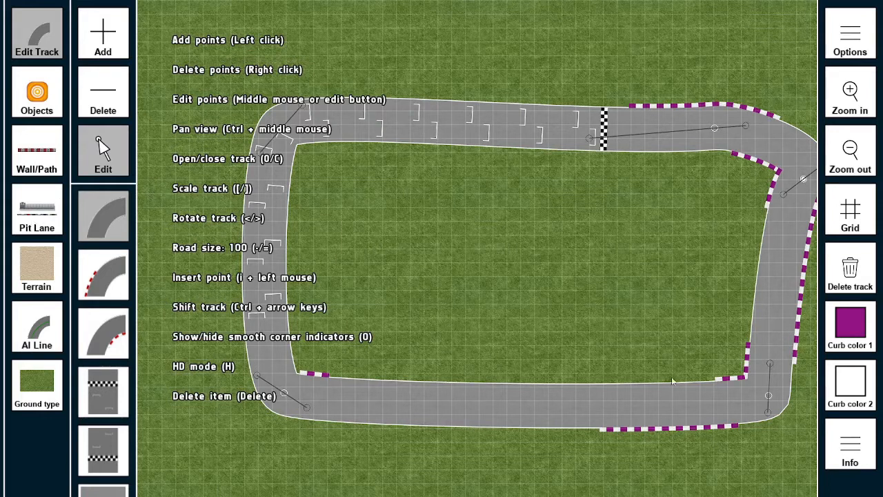
key(ctrl+Left)
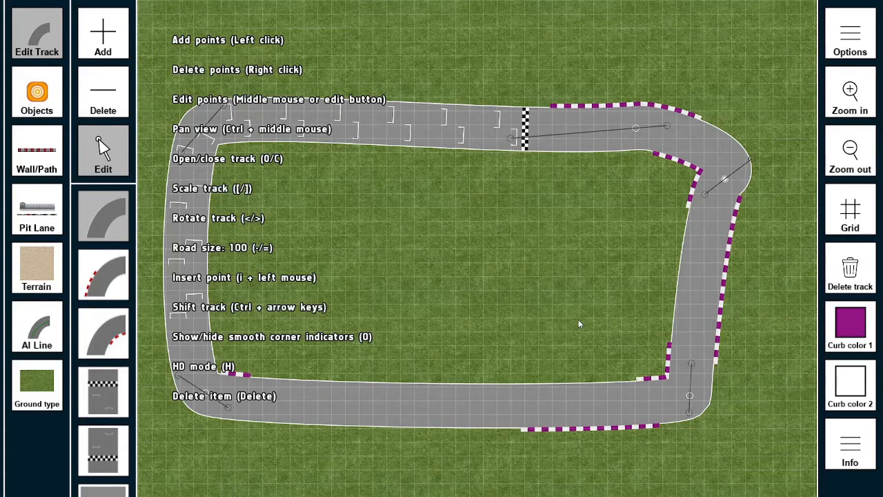
key(0)
click(854, 445)
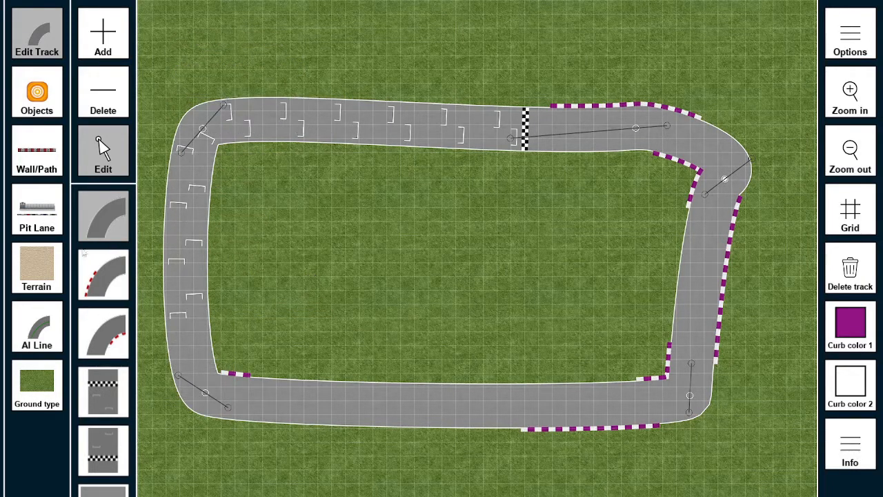
Step: Place a hay bale in the infield below the starting grid and nudge it slightly to the right
click(37, 92)
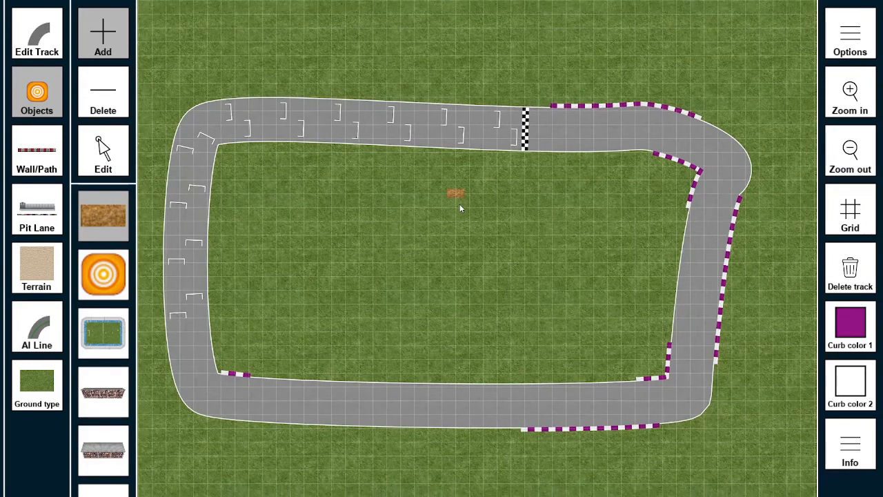
click(386, 196)
click(109, 151)
drag(391, 195, 399, 196)
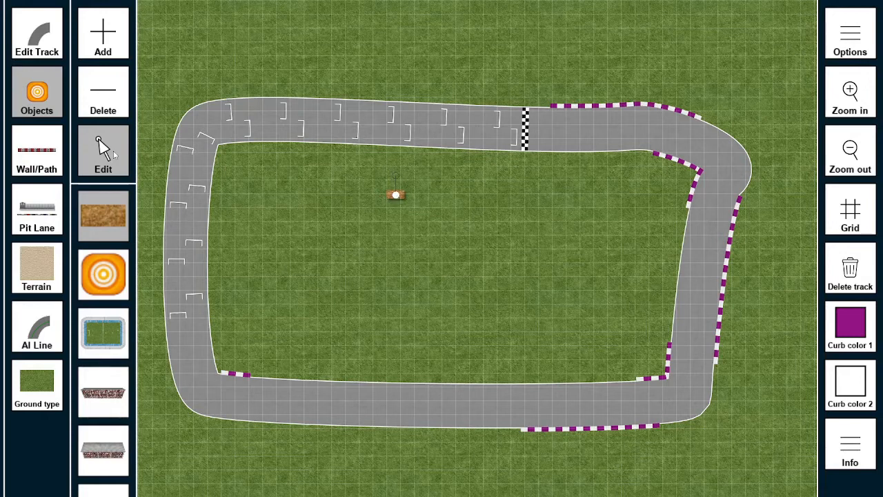
click(109, 234)
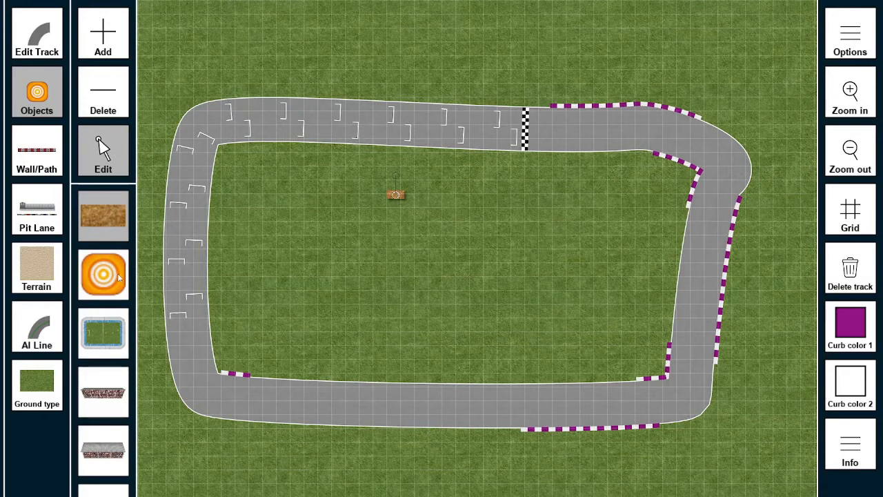
Step: Move the hay bale toward the infield's upper-left corner and delete it
click(106, 53)
click(89, 156)
drag(396, 195, 293, 167)
right_click(295, 198)
Step: Reshape the upper straight by lengthening the upper-left corner's handles and pulling the handle near the start line down to the infield edge
click(23, 47)
mouse_move(223, 104)
mouse_down()
mouse_move(290, 63)
mouse_move(224, 105)
mouse_up()
mouse_move(182, 154)
mouse_down()
mouse_move(148, 204)
mouse_move(194, 136)
mouse_move(170, 83)
mouse_move(195, 160)
mouse_move(176, 161)
mouse_up()
drag(223, 102, 255, 70)
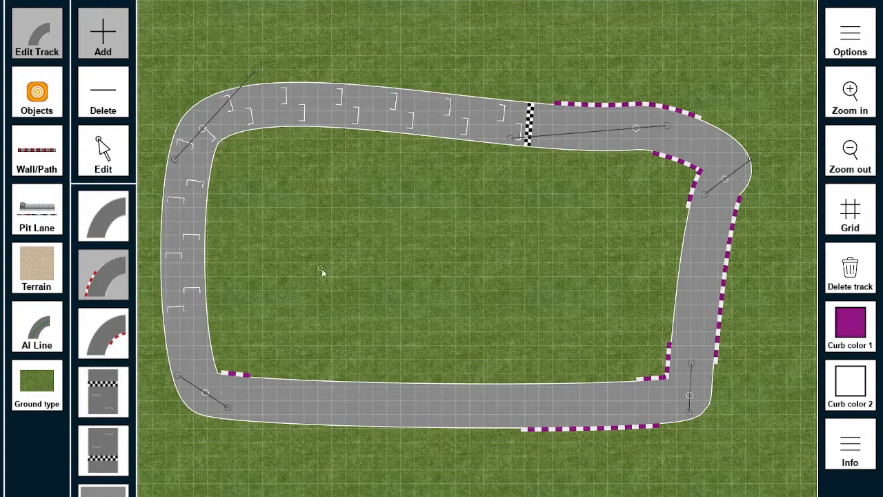
drag(510, 137, 493, 71)
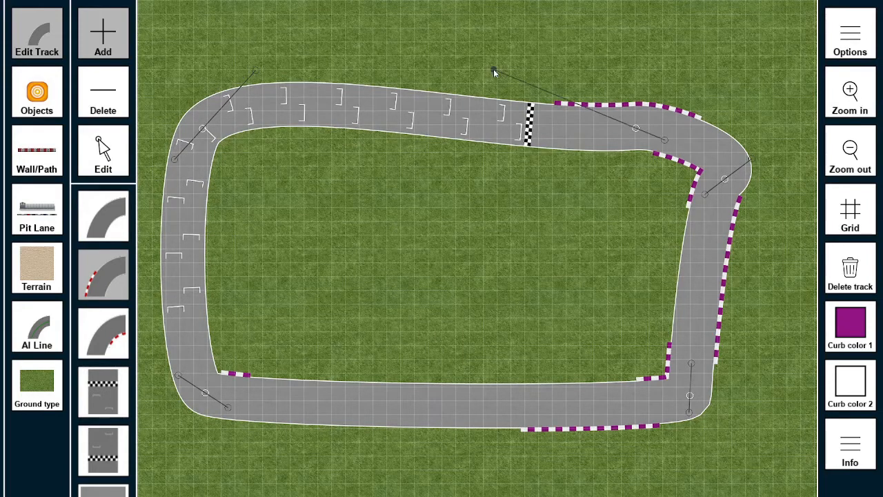
drag(493, 71, 474, 170)
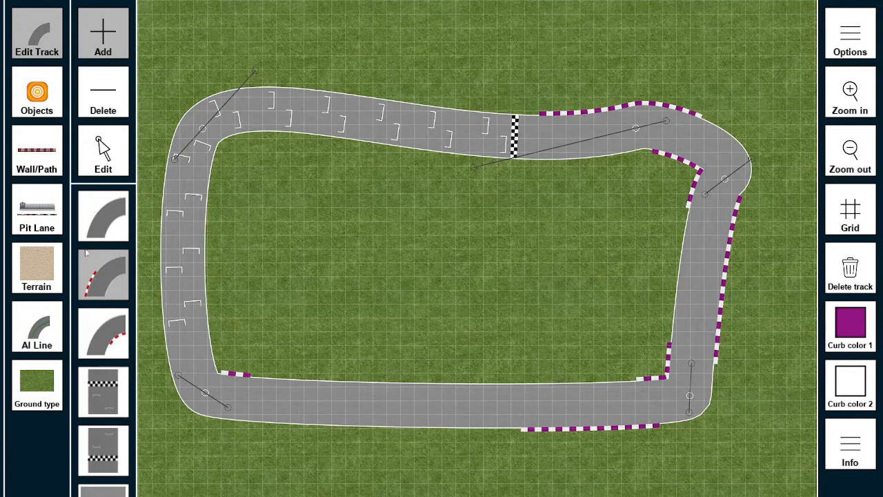
Step: Place a large grandstand in the infield beside the lower straight and move it outside the track above the starting grid
click(51, 144)
click(37, 93)
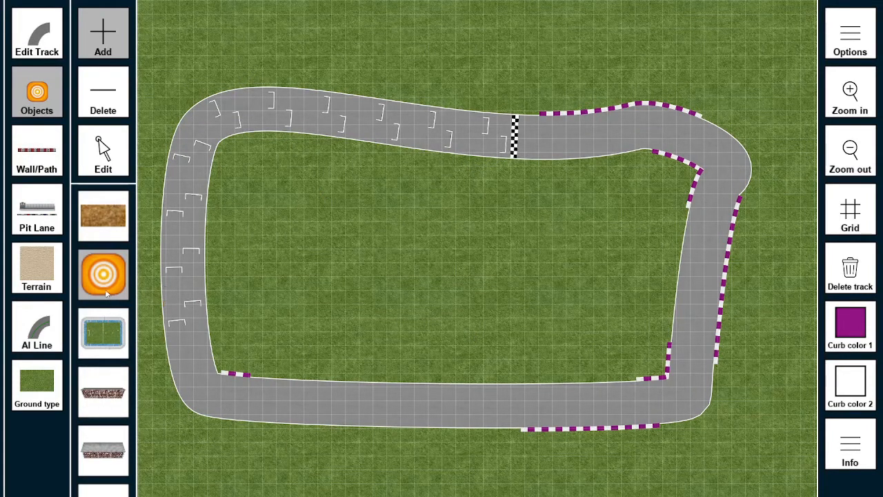
drag(98, 337, 392, 310)
click(109, 398)
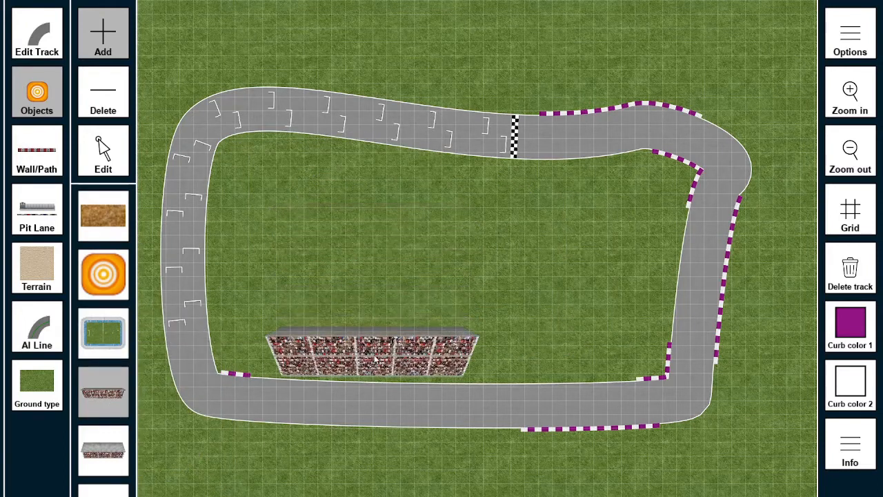
click(384, 342)
mouse_move(373, 314)
mouse_down()
mouse_move(417, 330)
mouse_move(397, 296)
mouse_move(410, 331)
mouse_move(329, 299)
mouse_move(374, 306)
mouse_up()
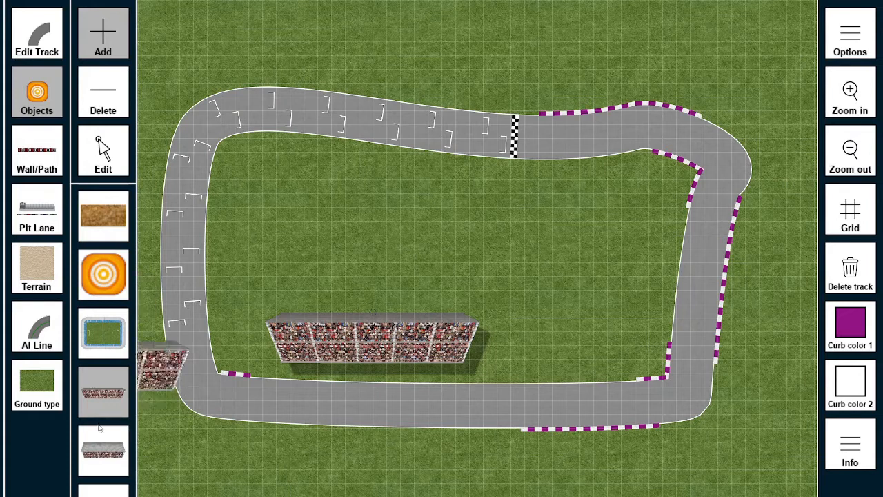
drag(373, 331, 444, 25)
click(397, 354)
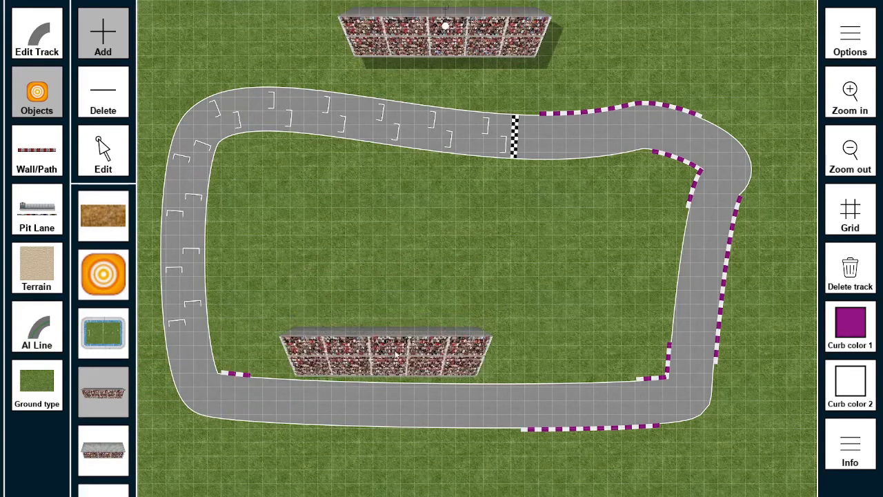
Step: Place the orange-and-white marshal figure on the grass between the grandstand and the starting grid
scroll(103, 421, down, 5)
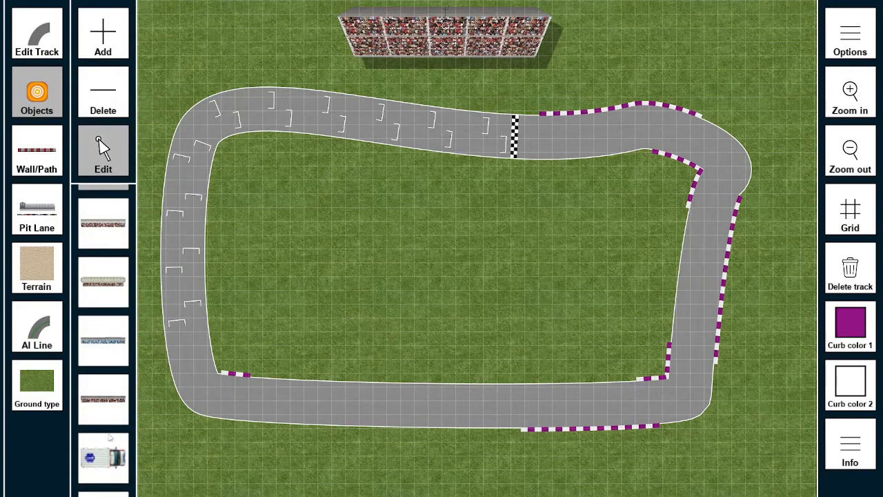
scroll(114, 422, down, 3)
scroll(104, 407, up, 3)
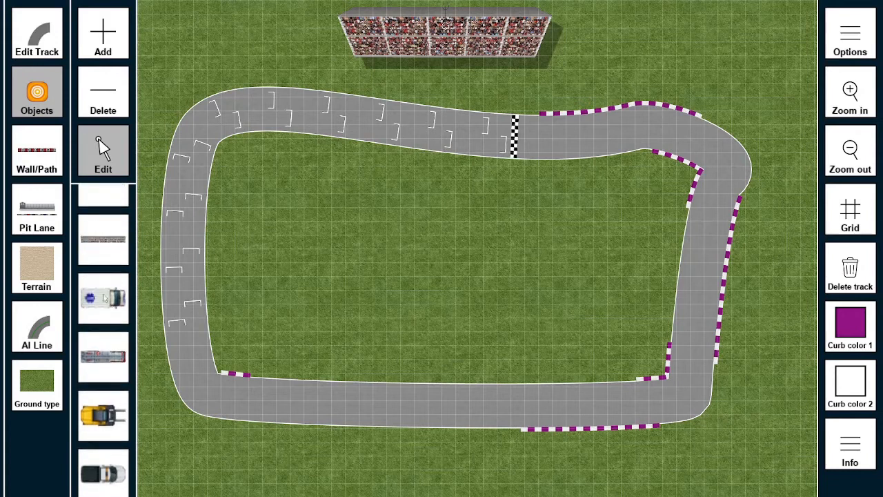
scroll(104, 407, down, 8)
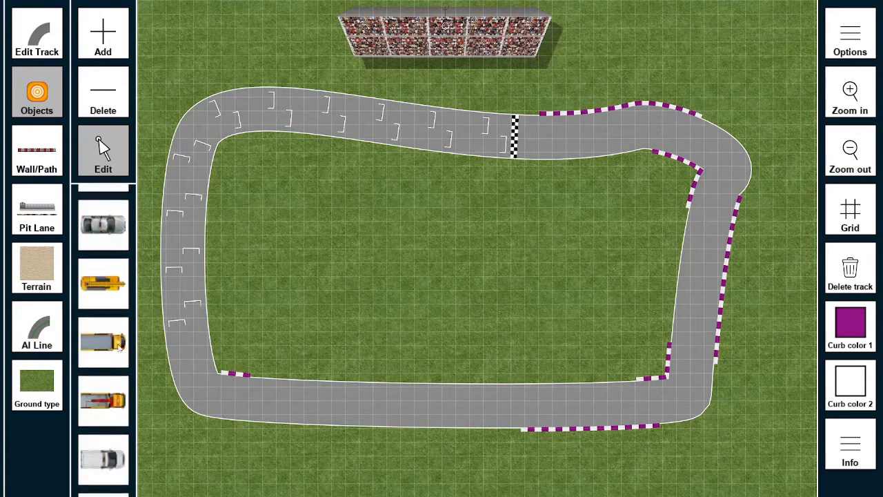
scroll(97, 334, down, 6)
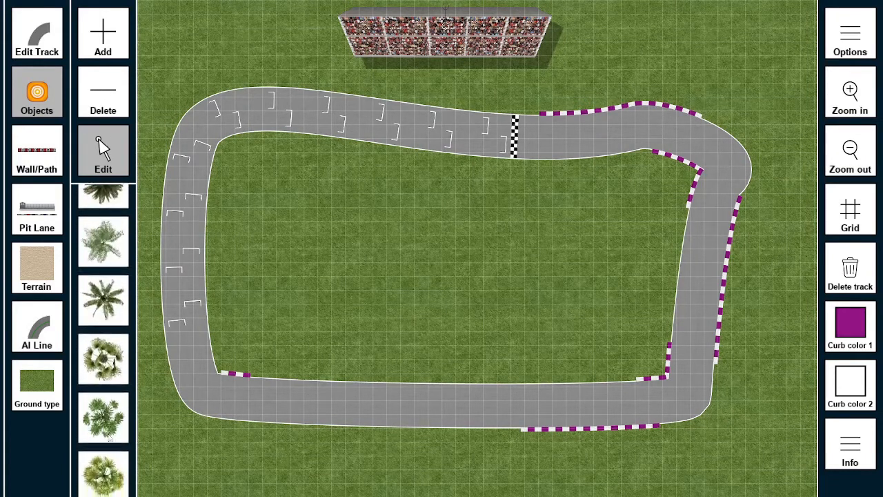
scroll(112, 371, down, 8)
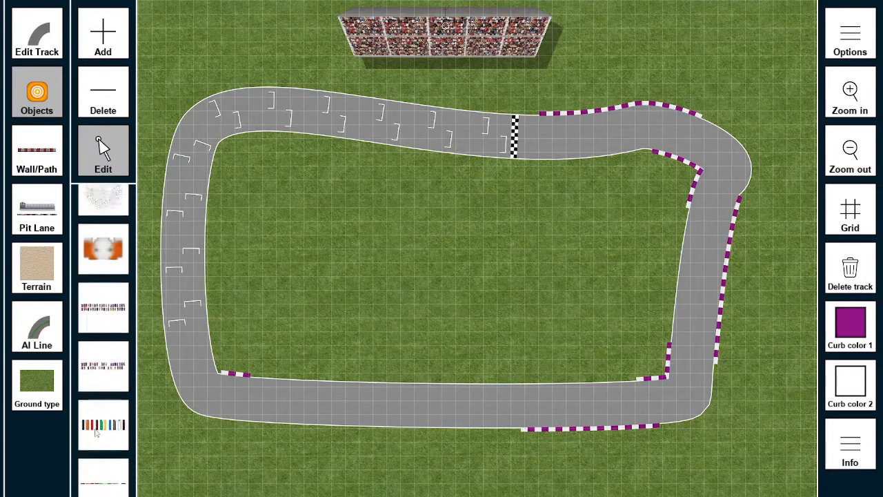
drag(117, 230, 122, 269)
click(115, 328)
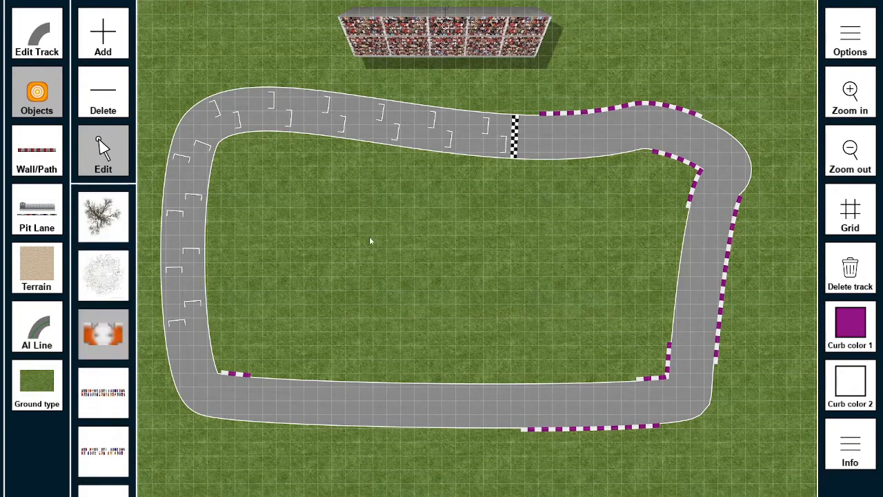
click(109, 50)
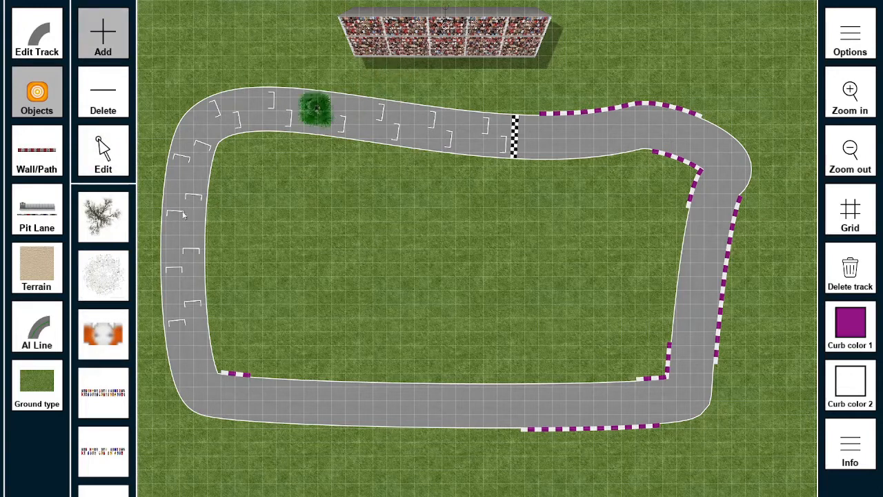
click(461, 83)
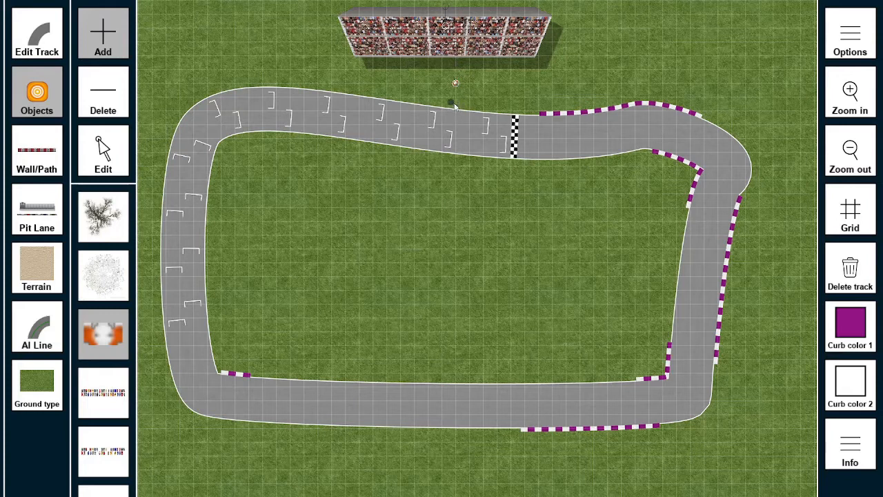
Step: Place a double row of parked cars to the right of the grandstand and a small silver-roofed building above the start line
click(104, 394)
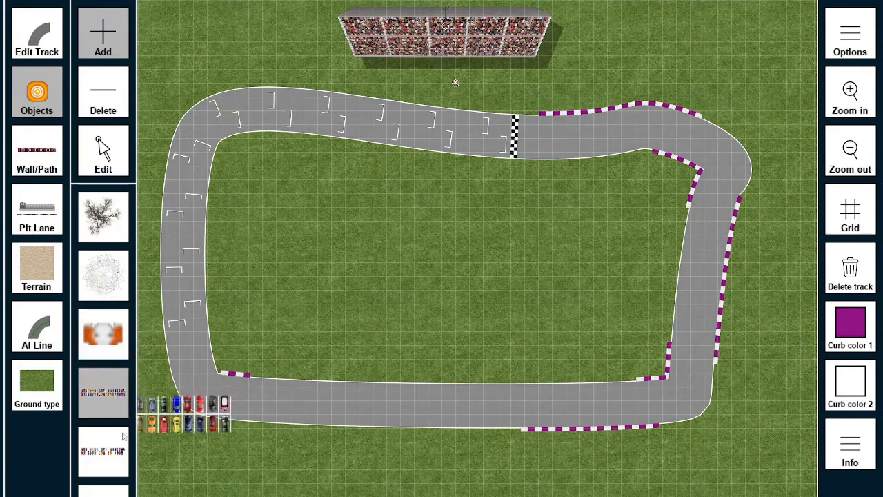
click(695, 43)
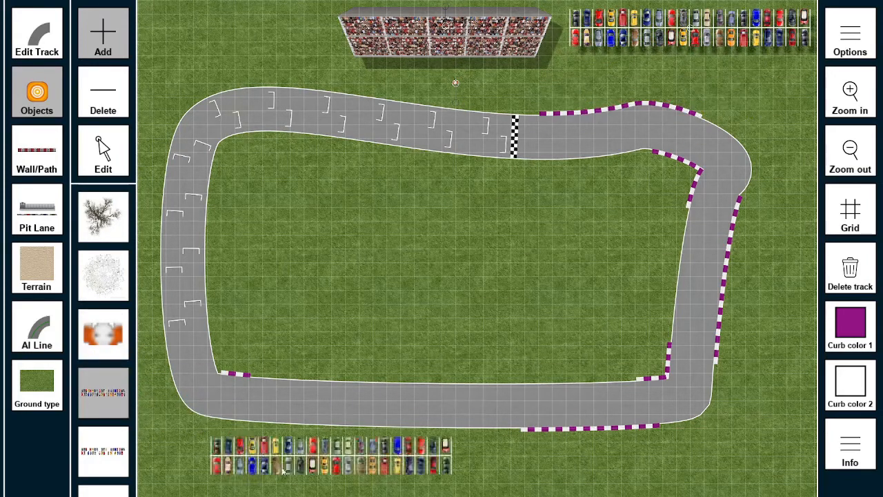
scroll(104, 372, down, 1)
scroll(111, 371, down, 5)
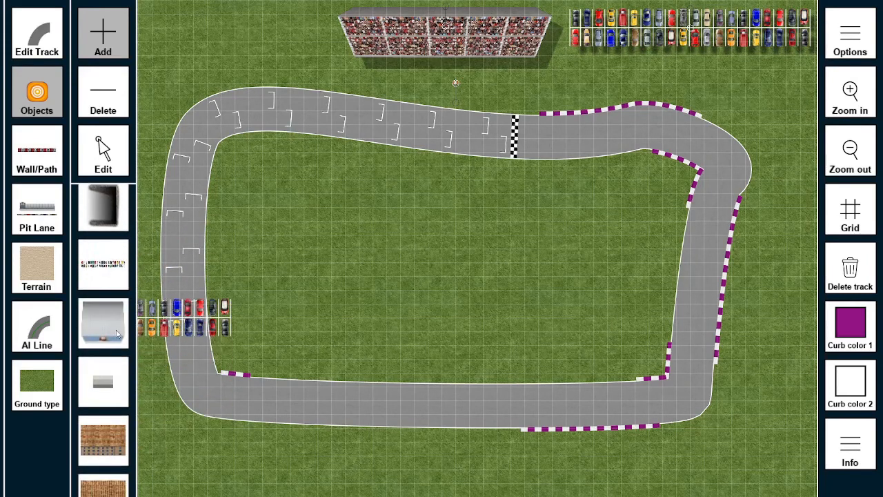
click(116, 333)
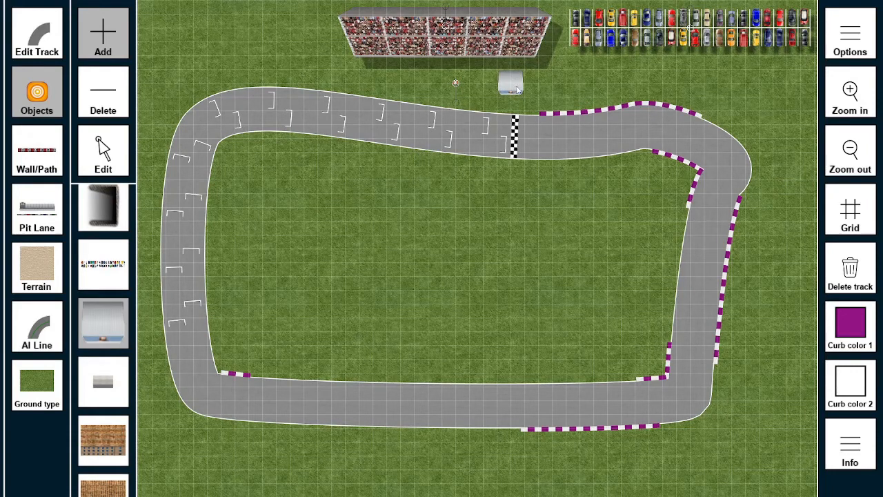
Step: Look through the available building objects, previewing the grey-roofed and tiled-roof buildings near the grandstand
scroll(118, 374, down, 1)
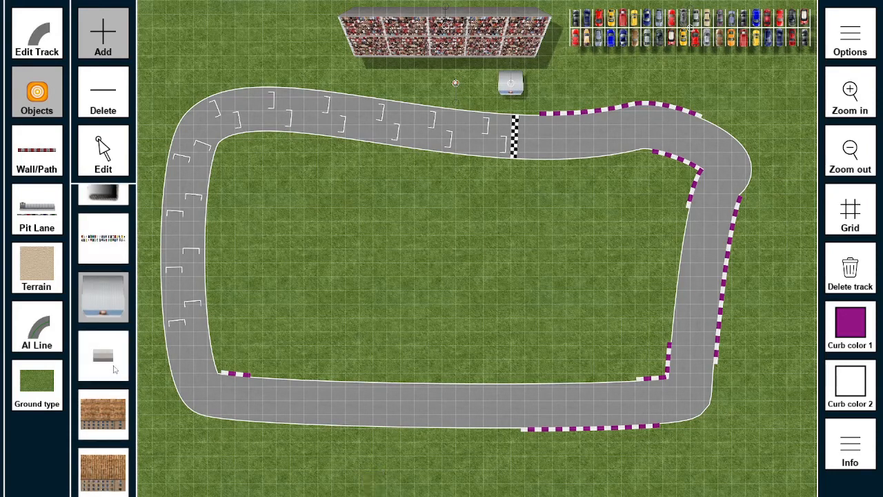
click(103, 356)
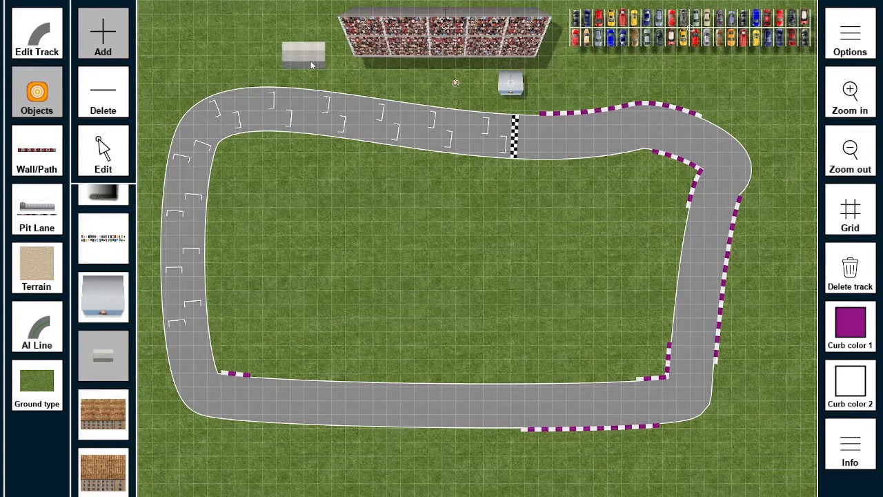
click(103, 413)
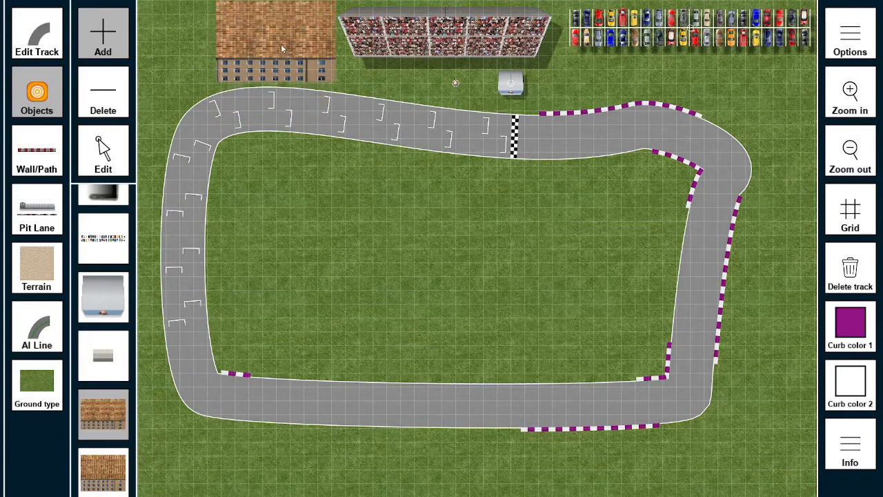
drag(105, 474, 99, 193)
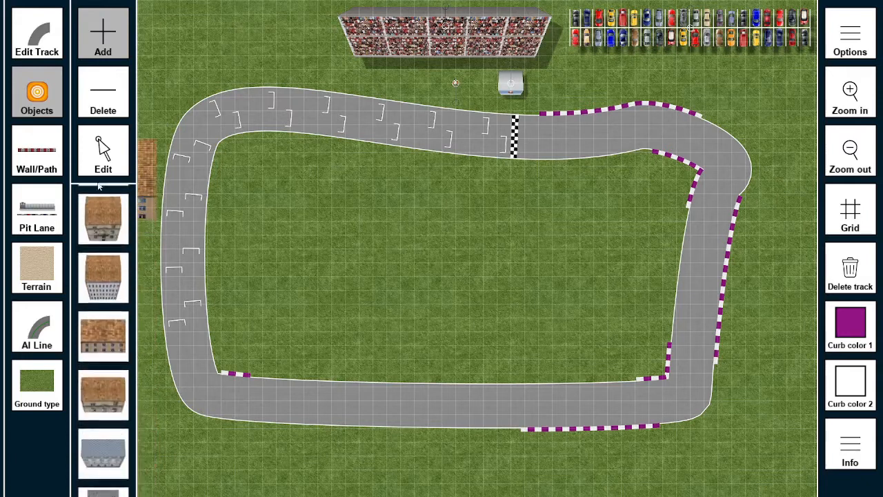
drag(104, 410, 118, 210)
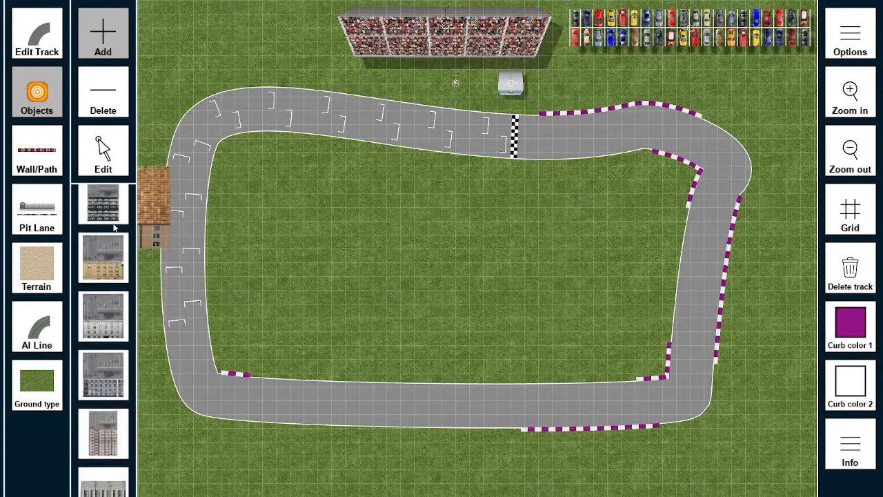
drag(105, 380, 110, 234)
drag(104, 347, 108, 224)
drag(104, 409, 112, 227)
drag(105, 378, 116, 266)
mouse_move(105, 336)
mouse_down()
mouse_move(111, 204)
mouse_move(107, 338)
mouse_up()
drag(109, 266, 108, 385)
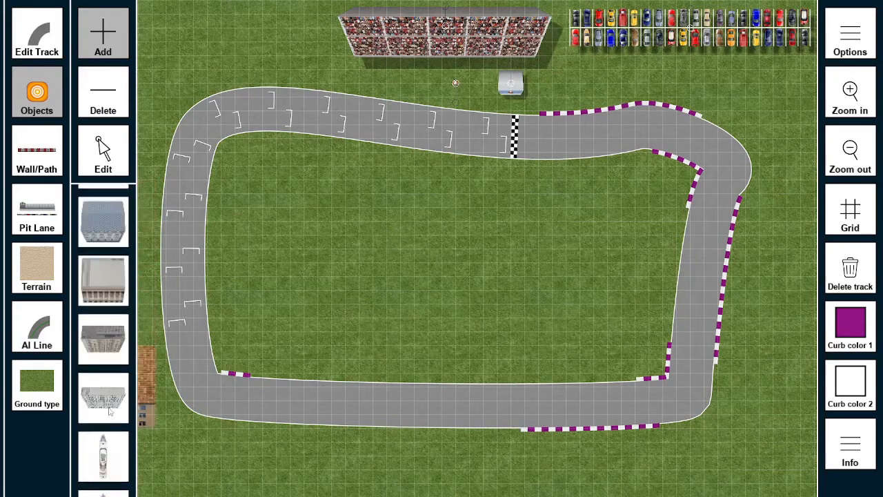
Step: Review the wall types and lay a straight concrete wall segment across the outside of the track's upper-left corner
click(37, 151)
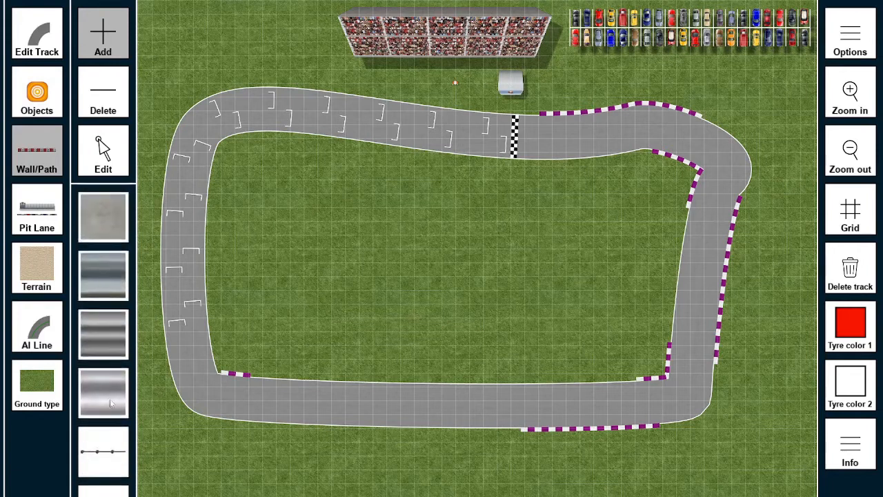
drag(102, 236, 111, 297)
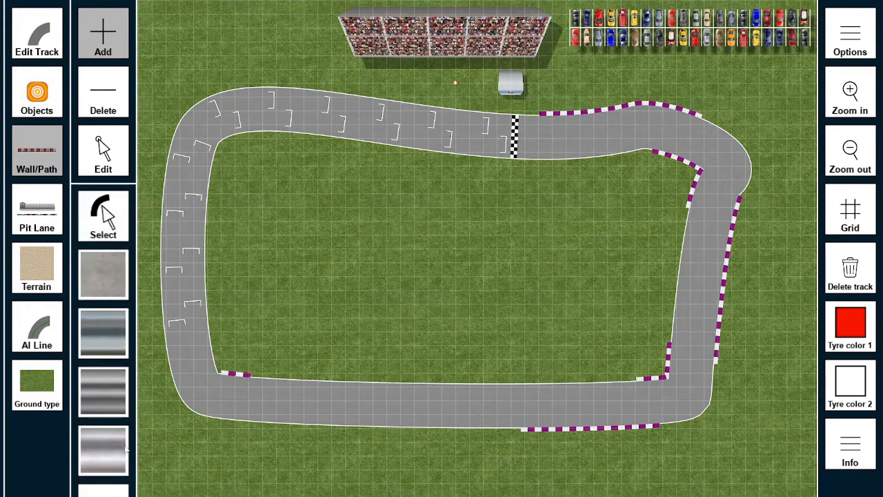
drag(126, 449, 129, 147)
drag(103, 225, 105, 481)
drag(102, 315, 108, 364)
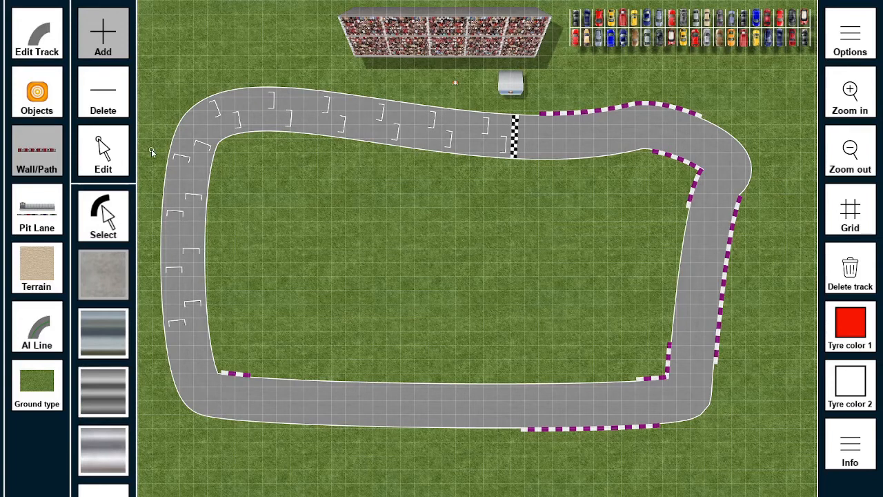
click(276, 64)
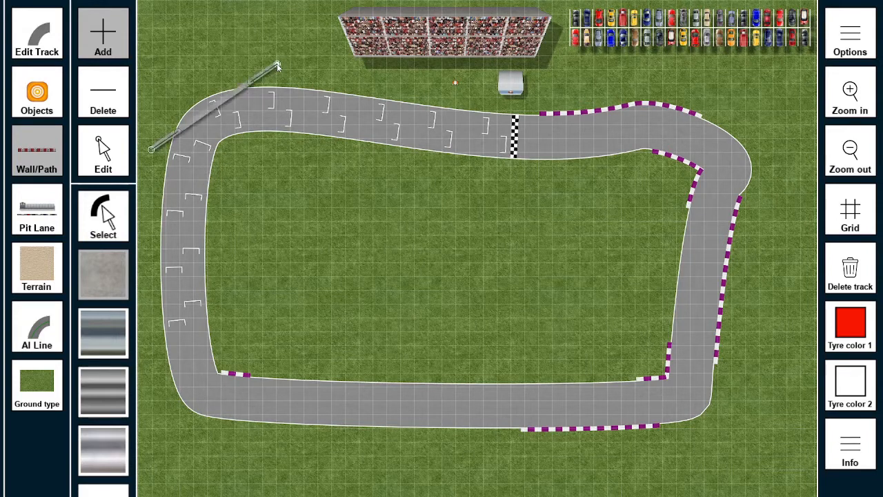
Step: Bend the concrete wall around the outside of the upper-left corner by adjusting its curve handles and upper end point
drag(180, 131, 159, 75)
drag(251, 82, 215, 61)
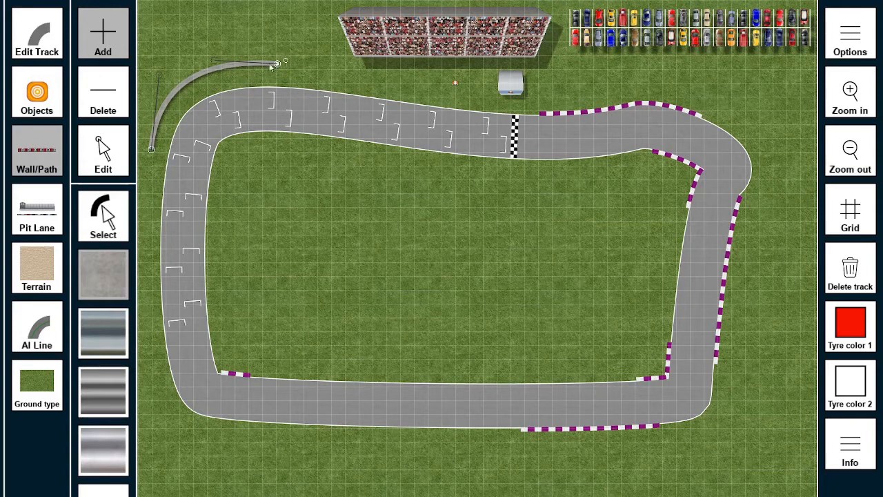
drag(196, 58, 153, 129)
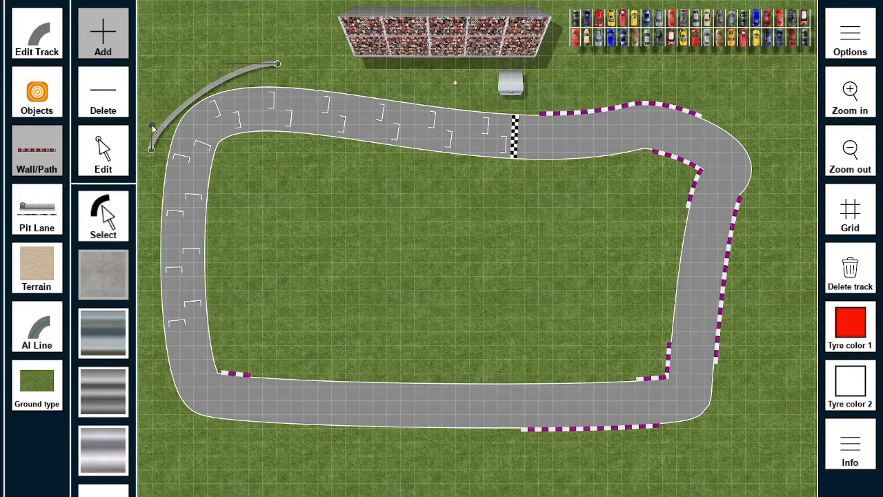
drag(157, 84, 157, 61)
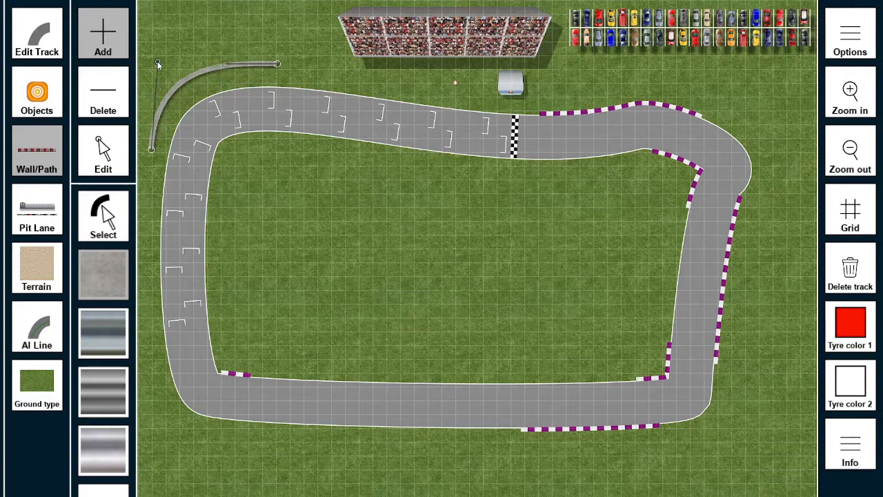
drag(226, 64, 133, 91)
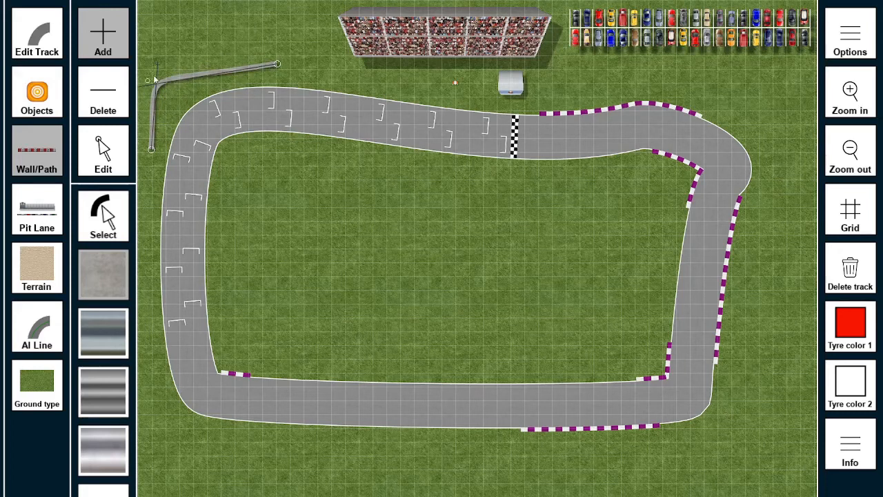
drag(270, 63, 302, 51)
drag(169, 75, 245, 52)
drag(309, 52, 254, 70)
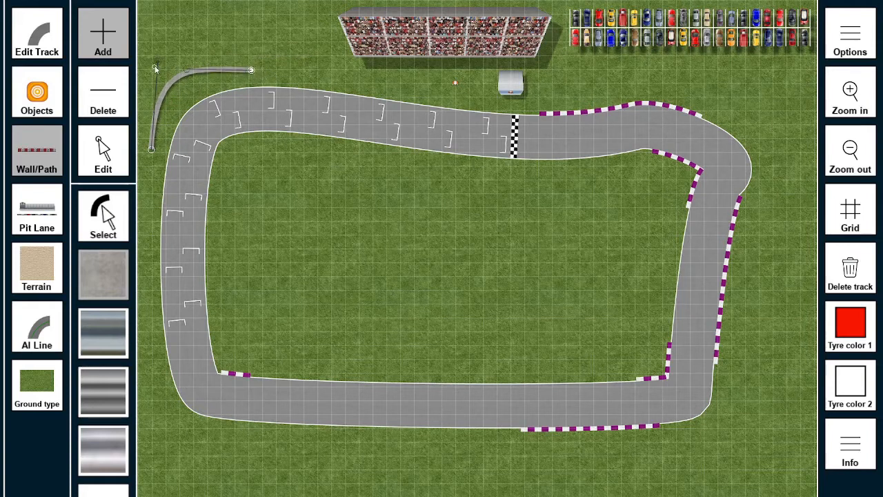
drag(151, 109, 156, 114)
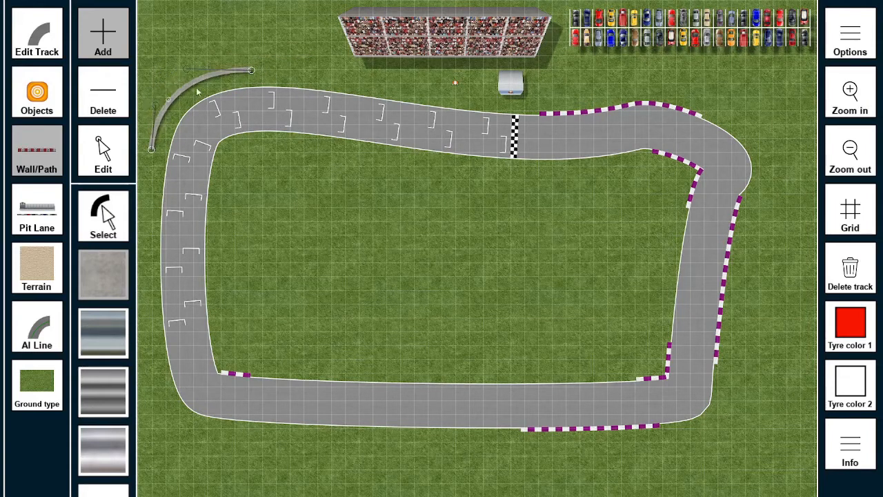
drag(253, 72, 256, 68)
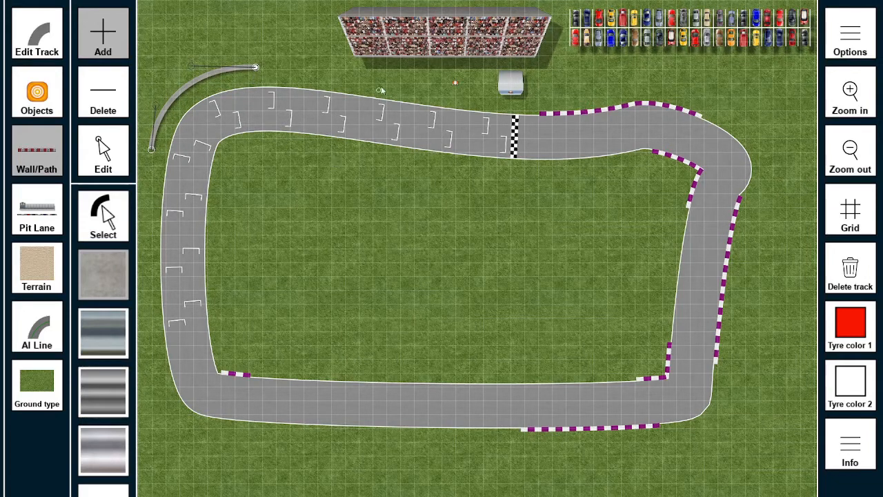
Step: Extend the concrete wall along the outside of the upper straight, past the start line and around the upper-right corner
click(462, 97)
drag(463, 98, 513, 101)
click(641, 82)
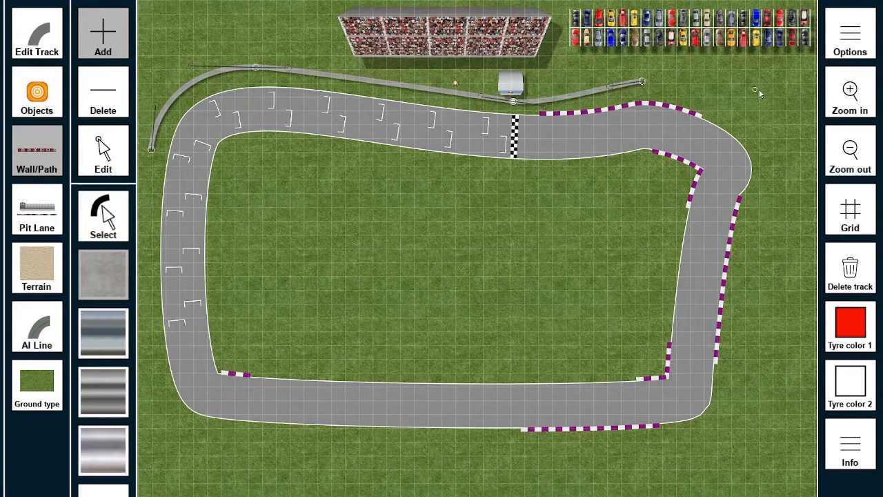
click(765, 125)
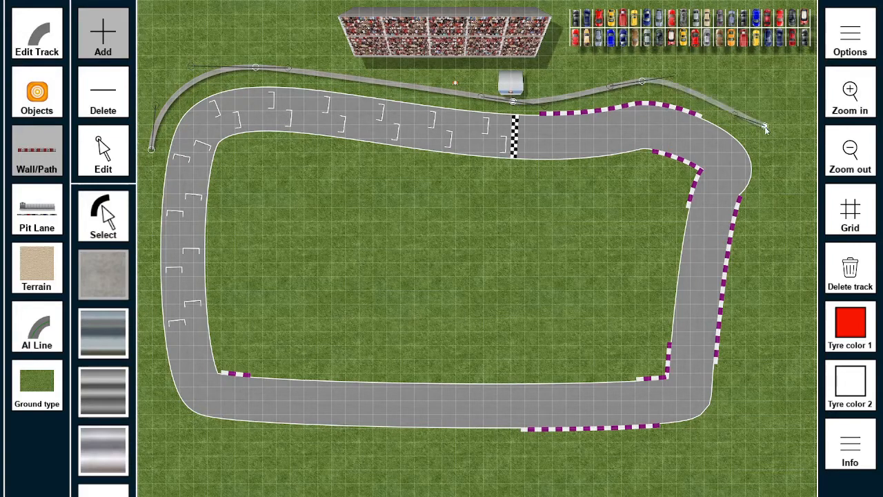
click(762, 218)
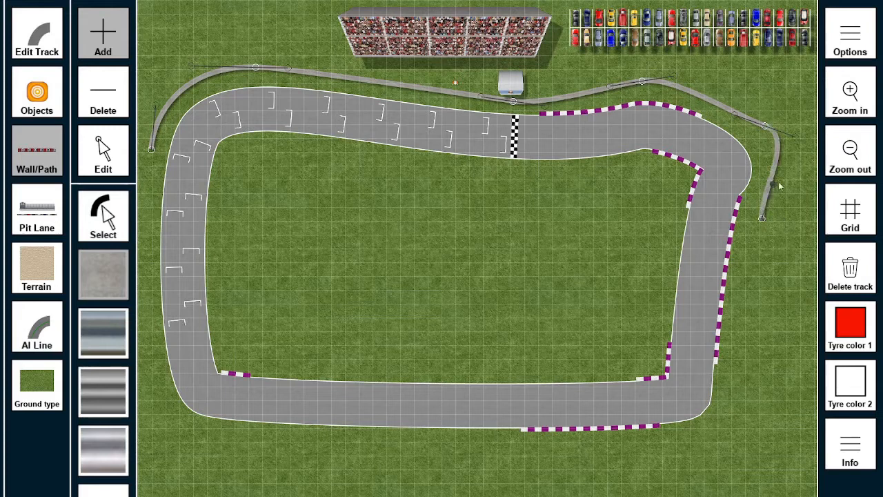
Step: Smooth the wall around the upper-right corner and near the start line by adjusting its points and handles
drag(779, 183, 787, 184)
drag(763, 218, 755, 219)
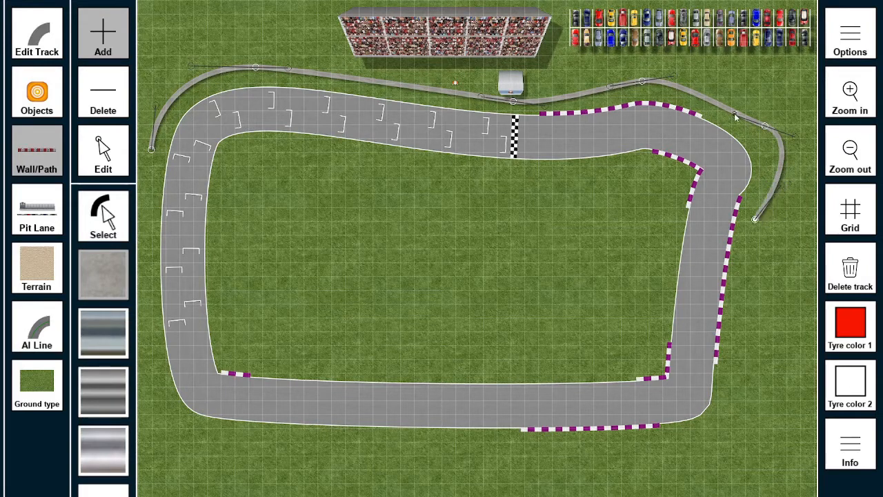
drag(764, 125, 748, 116)
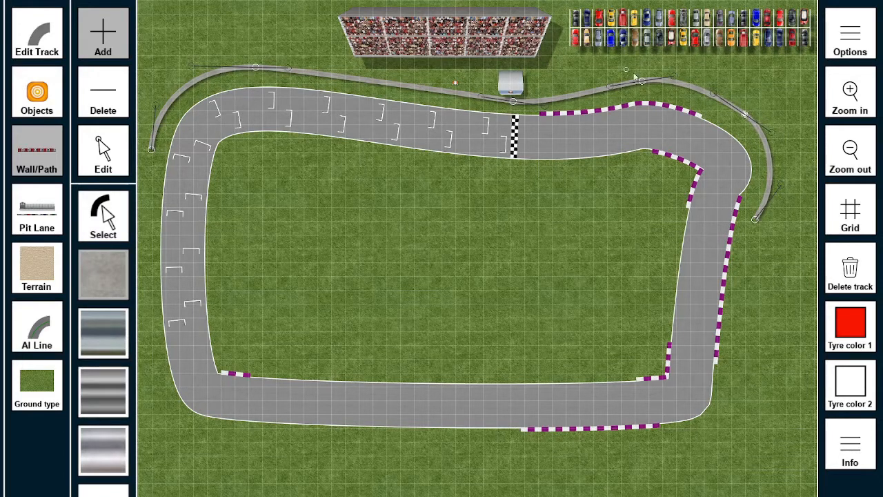
drag(527, 103, 569, 101)
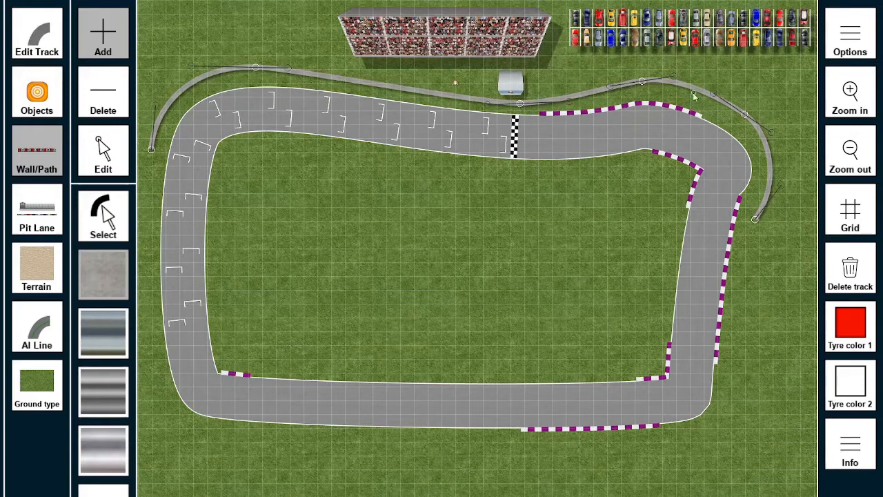
Step: Nudge the wall point at the upper-right corner, extend the concrete wall down and along the track's lower side, and close its loop
drag(659, 82, 657, 85)
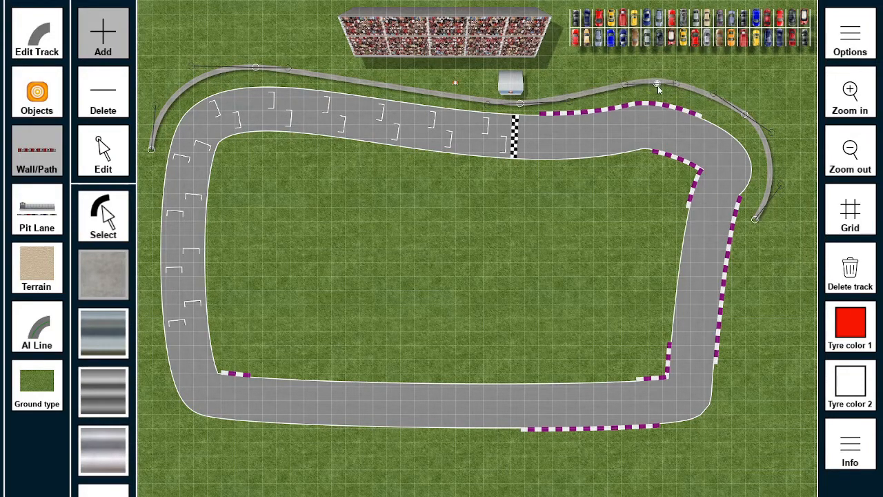
click(736, 433)
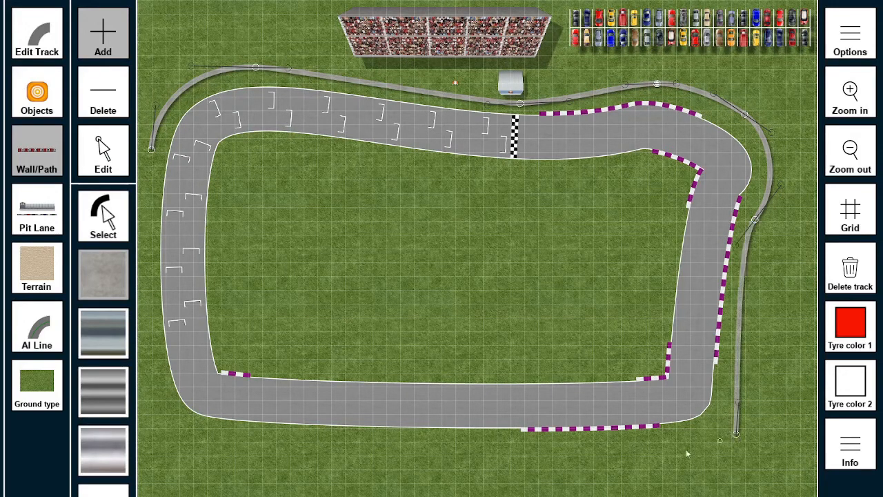
click(163, 446)
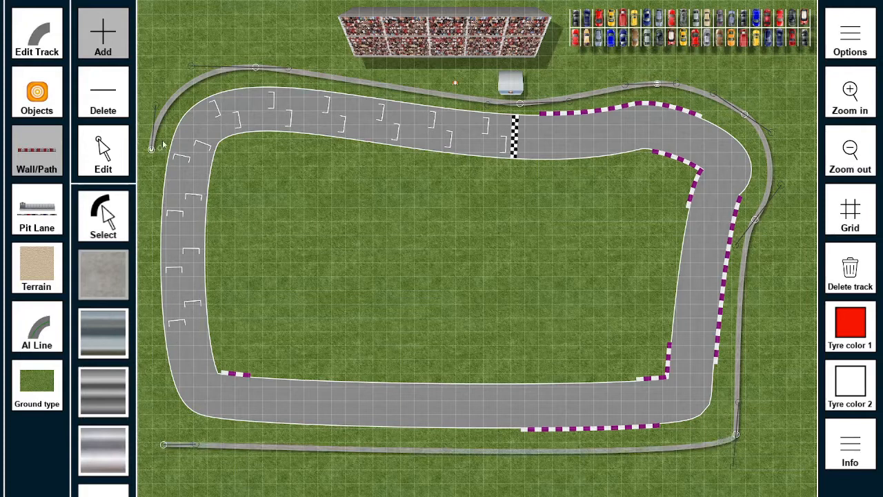
click(152, 149)
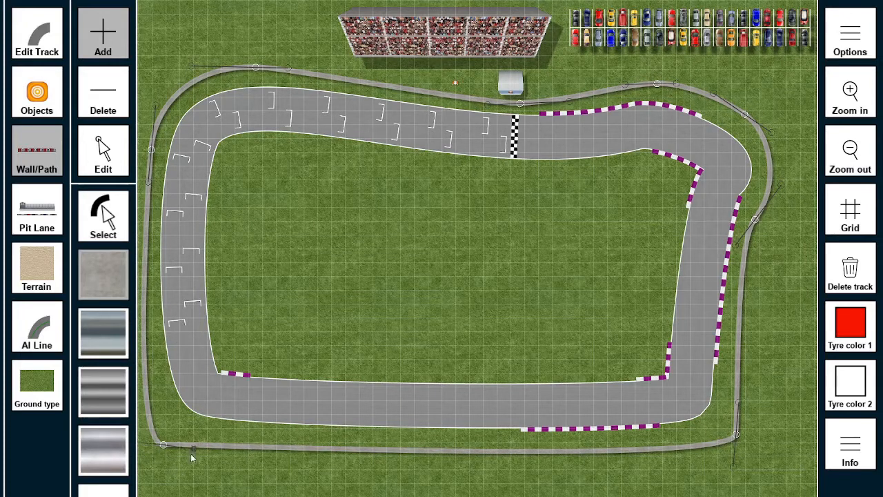
Step: Round the outer wall at the lower-left and lower-right corners by adjusting both corner points' curve handles
drag(172, 459, 192, 465)
drag(166, 436, 139, 399)
drag(733, 466, 690, 472)
drag(760, 414, 790, 373)
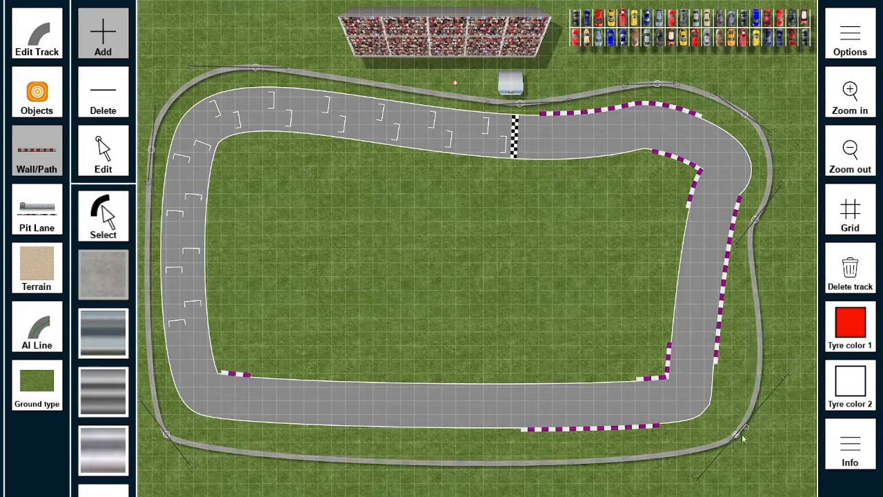
Step: Move the outer wall's lower-right corner point closer to the track and angle its curve handles for a smoother bend
drag(737, 436, 728, 439)
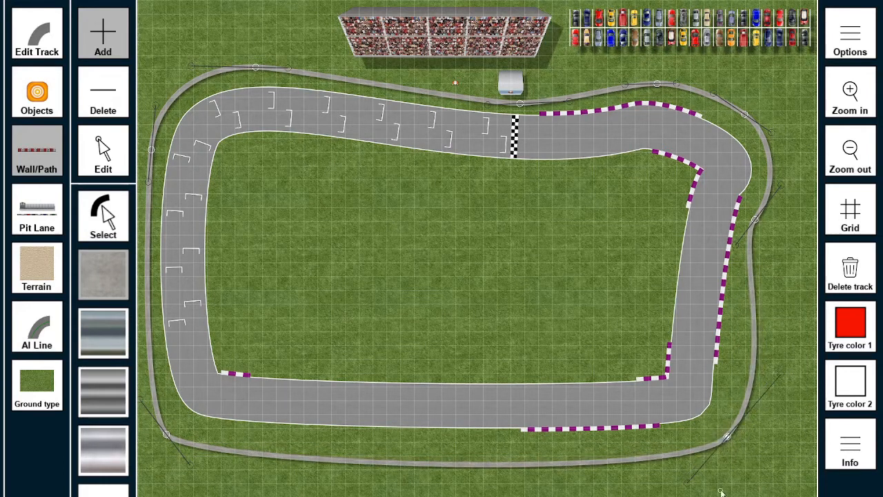
drag(681, 486, 669, 489)
drag(783, 385, 794, 362)
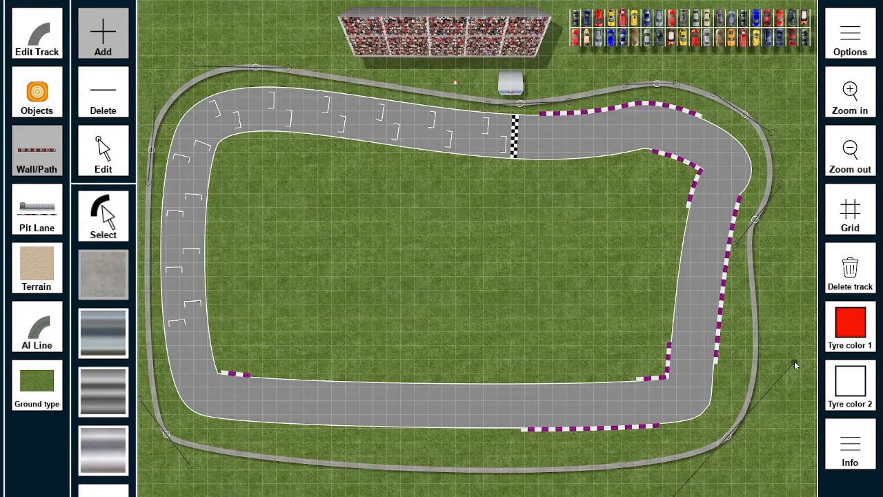
drag(727, 439, 723, 440)
drag(714, 447, 720, 427)
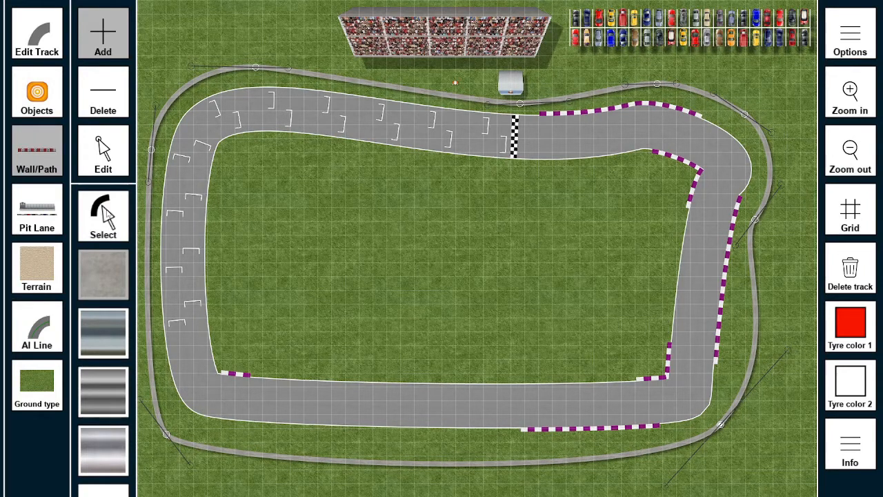
click(105, 215)
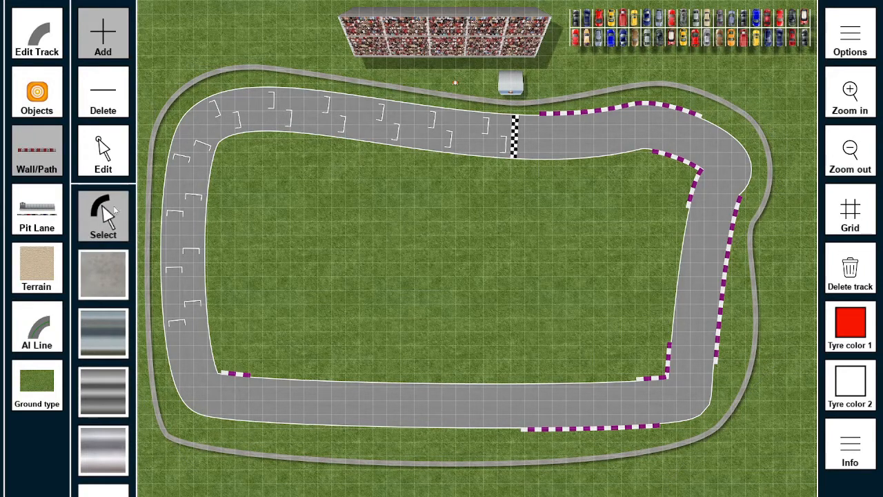
click(109, 272)
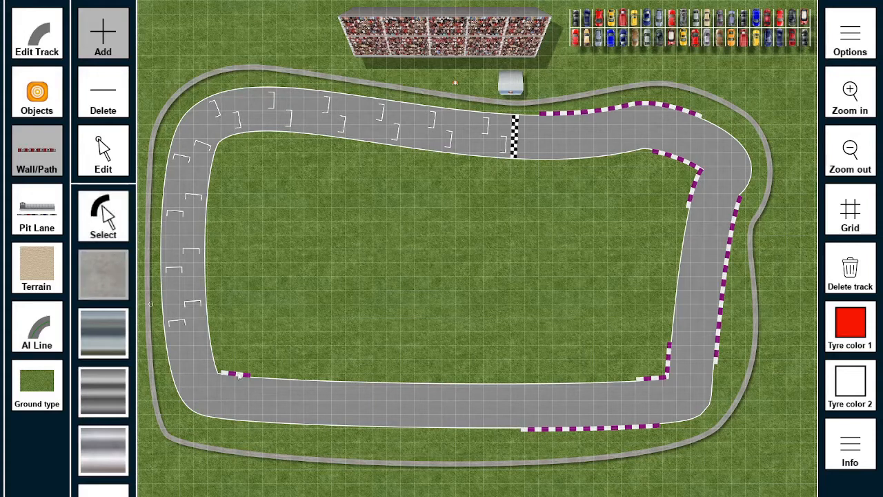
click(103, 157)
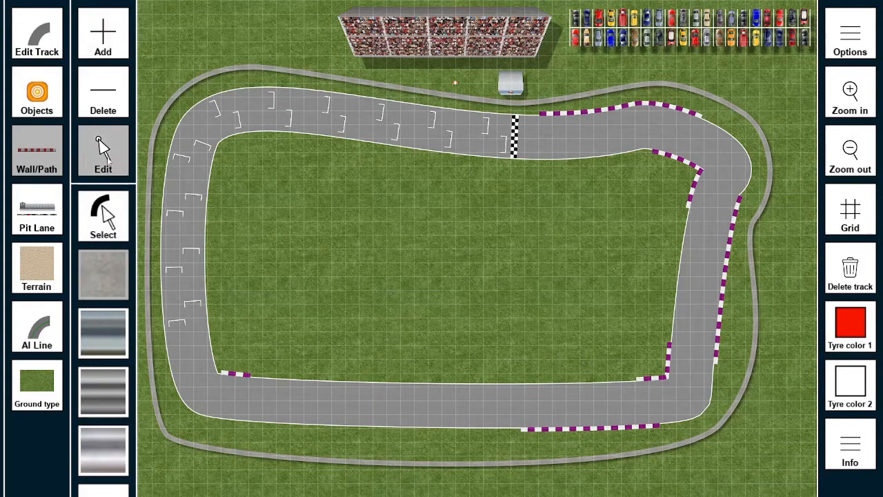
click(105, 215)
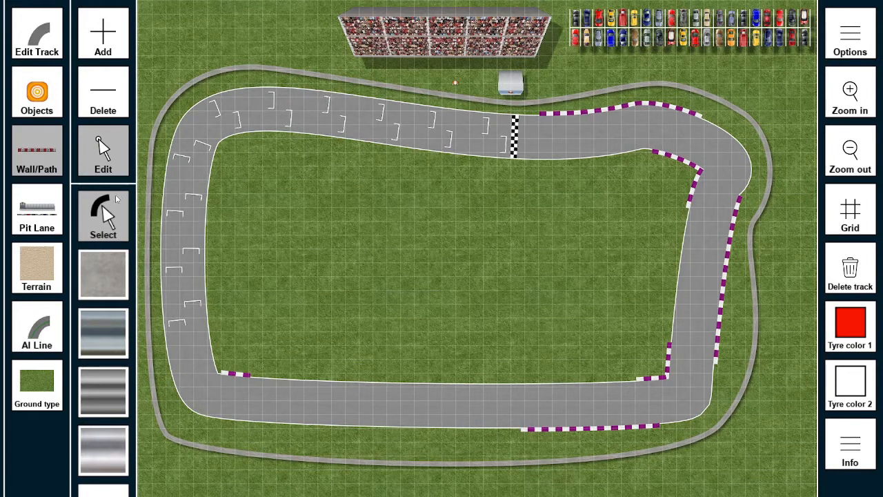
click(113, 265)
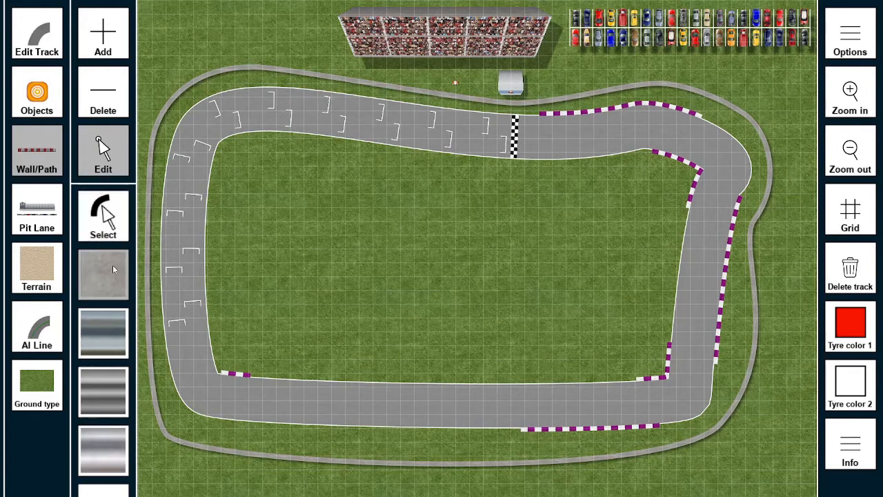
Step: Select the outer wall, add a point midway along its lower stretch, and flatten that stretch closer to the track
click(103, 215)
click(202, 76)
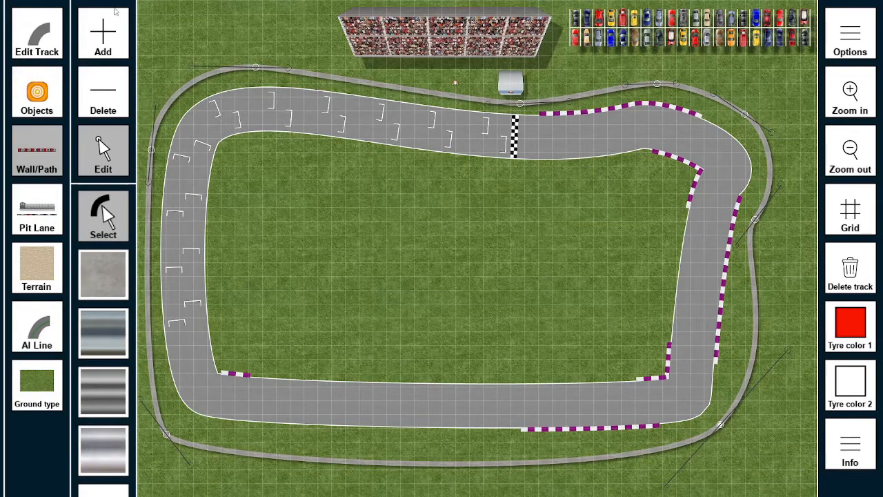
click(117, 38)
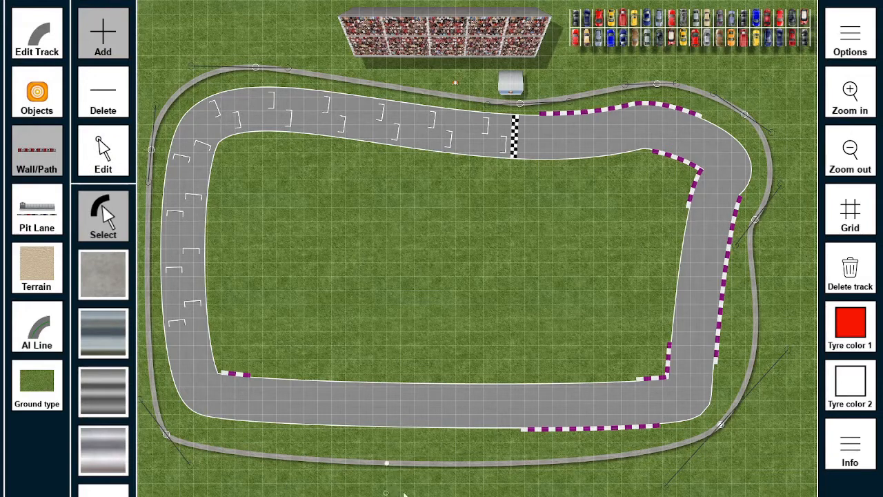
click(435, 464)
mouse_move(434, 465)
mouse_down()
mouse_move(422, 450)
mouse_move(429, 452)
mouse_up()
drag(559, 455, 491, 453)
drag(369, 453, 378, 453)
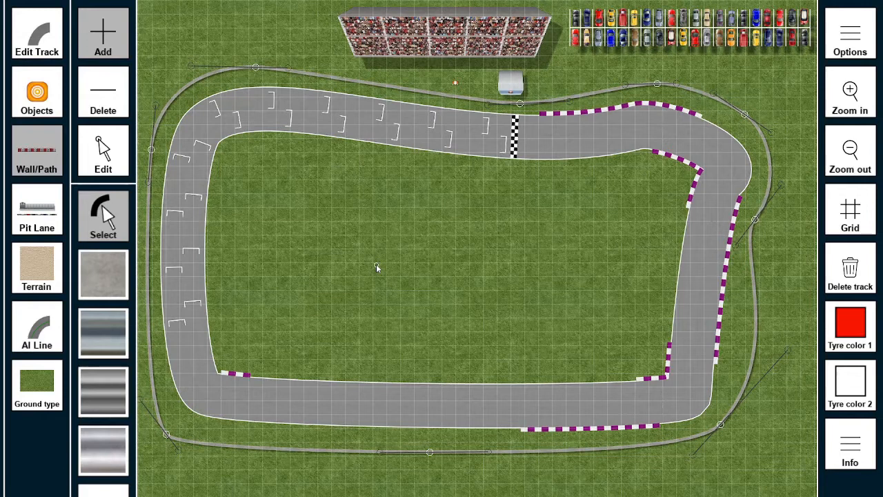
Step: Lay a separate concrete wall inside the track, around the upper-left corner and along the upper straight past the start line
click(105, 218)
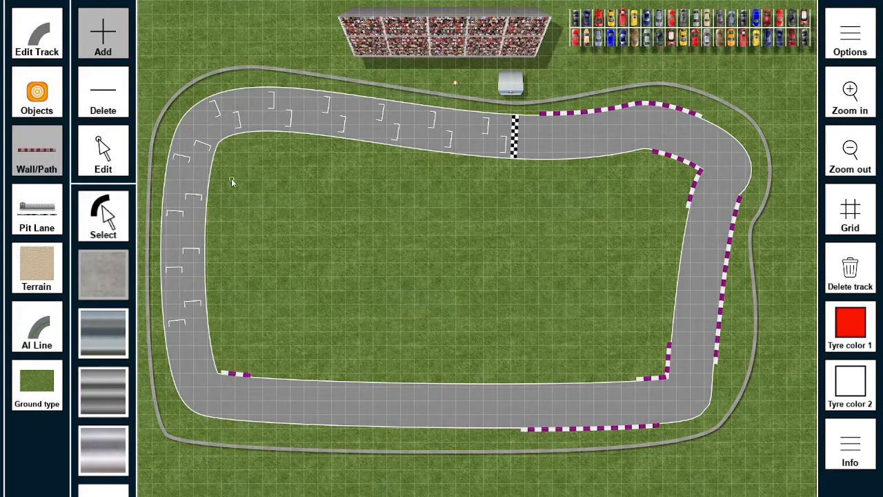
drag(224, 215, 227, 141)
click(512, 170)
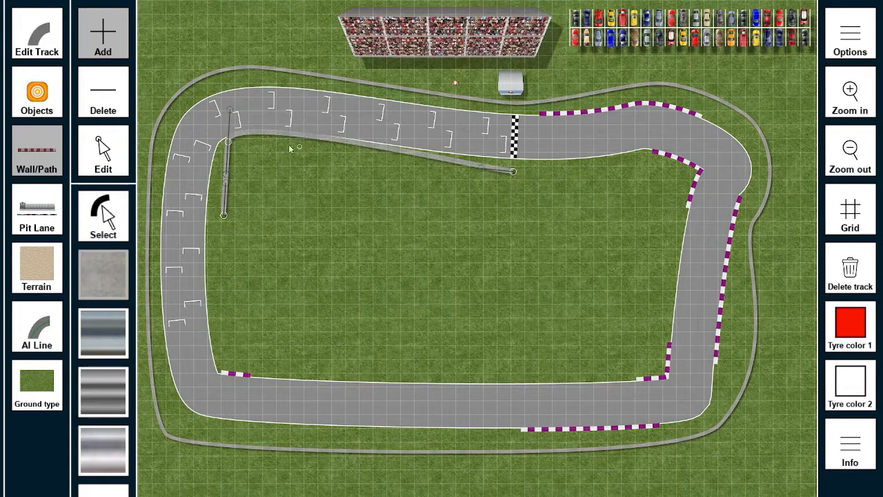
mouse_move(229, 143)
mouse_down()
mouse_move(220, 149)
mouse_move(232, 153)
mouse_up()
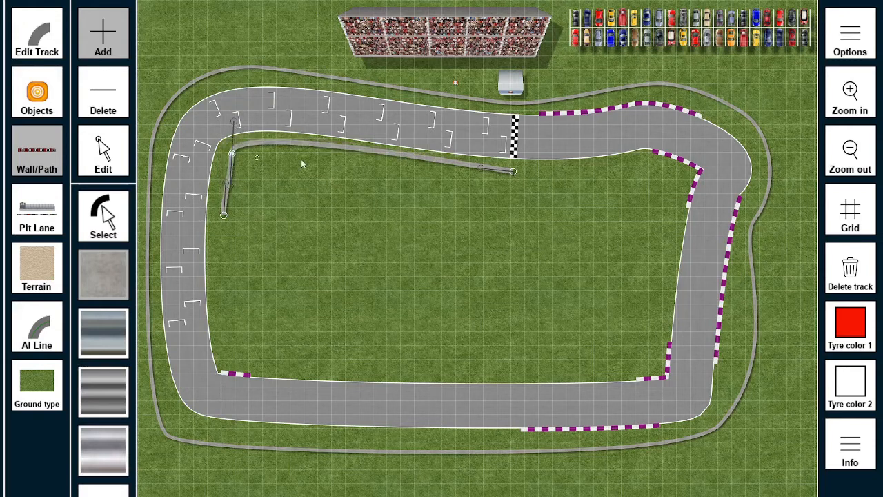
click(649, 166)
key(Left)
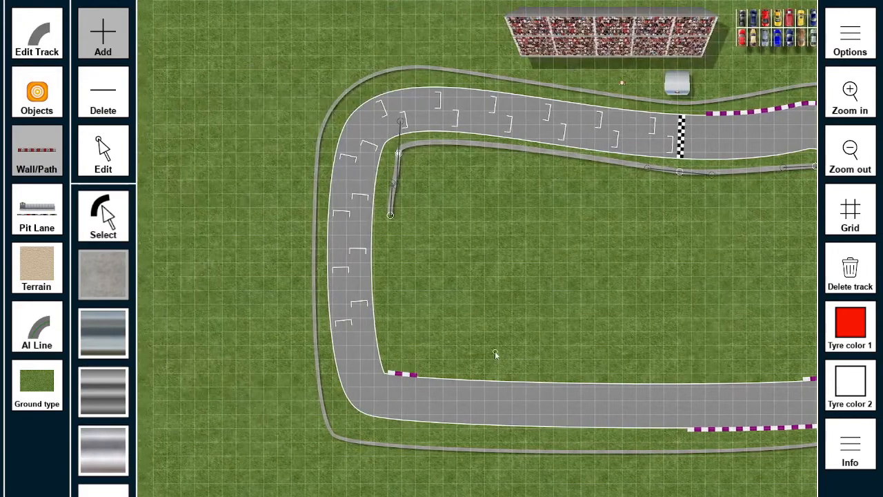
Step: Move the inner wall's upper-left corner point toward the track's inner edge and swing its curve handle inward
scroll(412, 133, up, 1)
scroll(415, 136, up, 3)
middle_drag(405, 67, 426, 183)
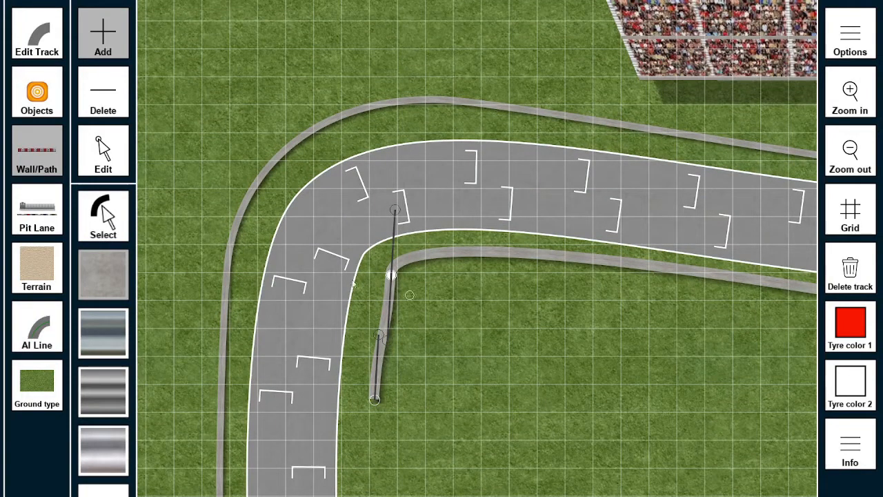
middle_drag(718, 420, 378, 329)
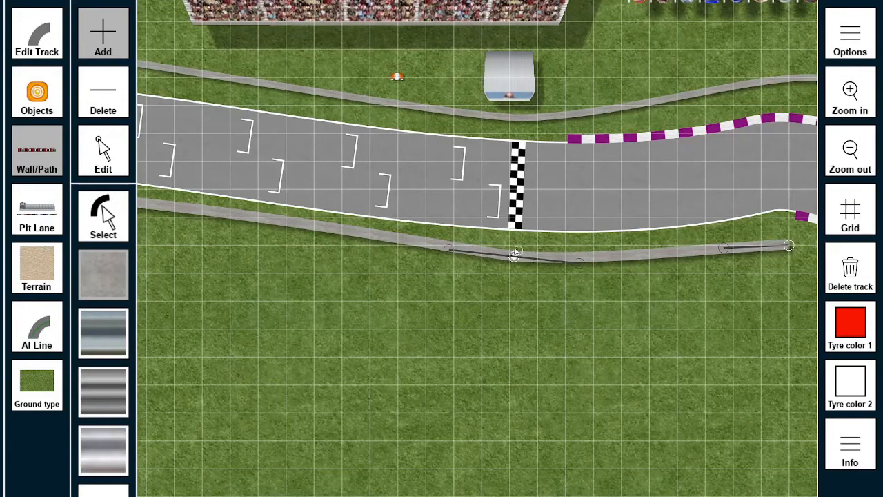
middle_drag(229, 284, 639, 374)
middle_drag(547, 381, 321, 367)
middle_drag(600, 402, 684, 444)
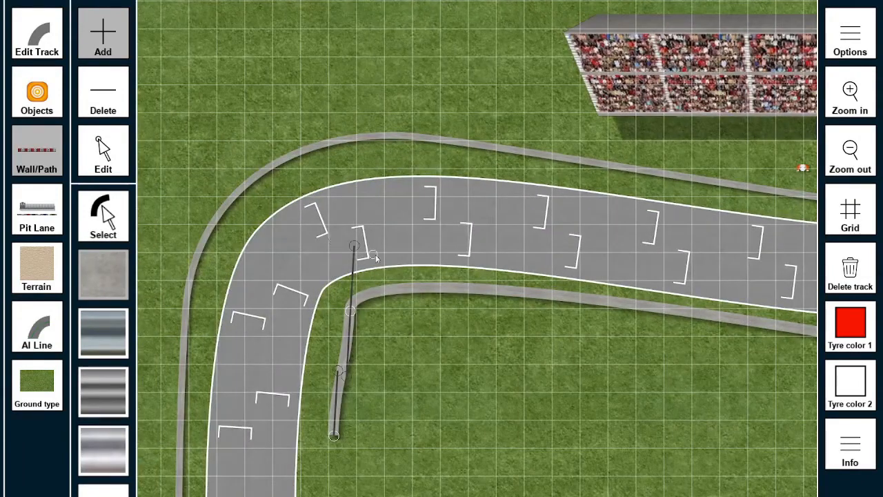
drag(347, 246, 350, 295)
scroll(394, 360, up, 2)
middle_drag(364, 435, 456, 374)
drag(429, 301, 380, 253)
drag(378, 415, 578, 322)
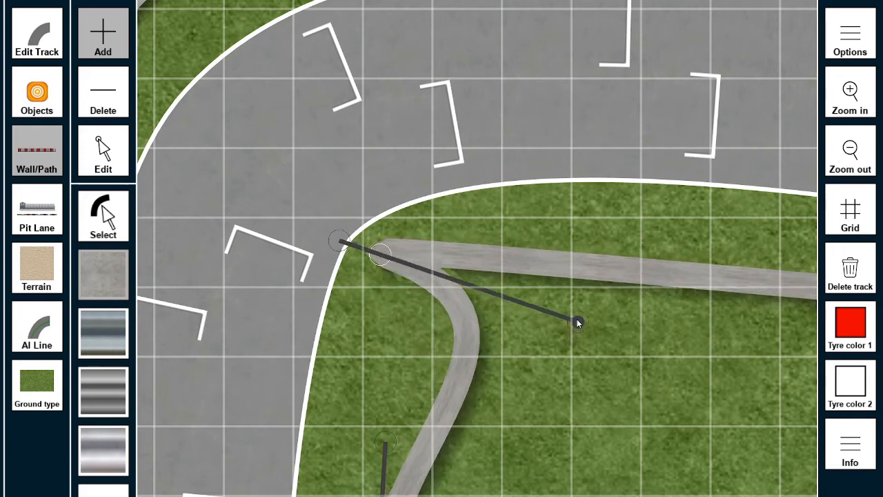
scroll(326, 260, up, 1)
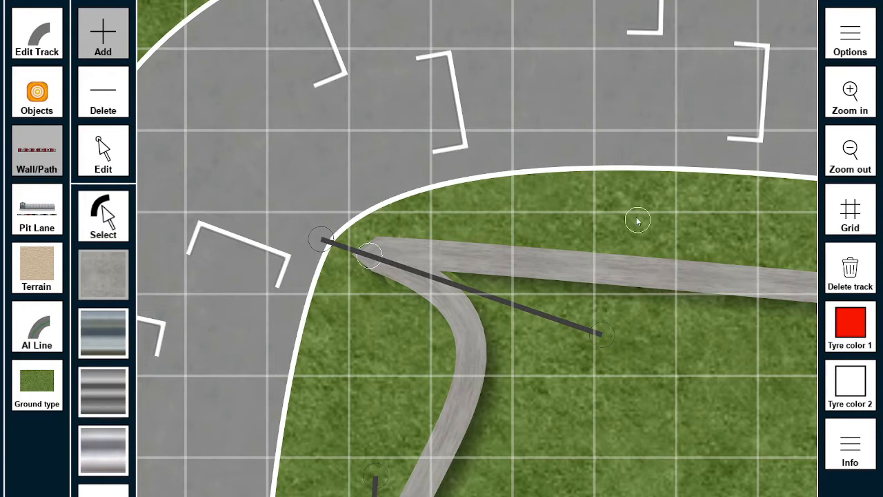
click(105, 216)
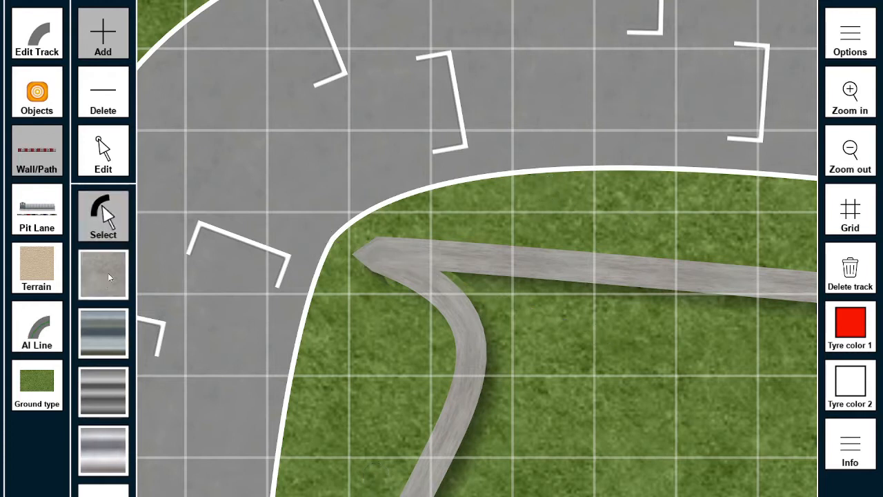
click(108, 272)
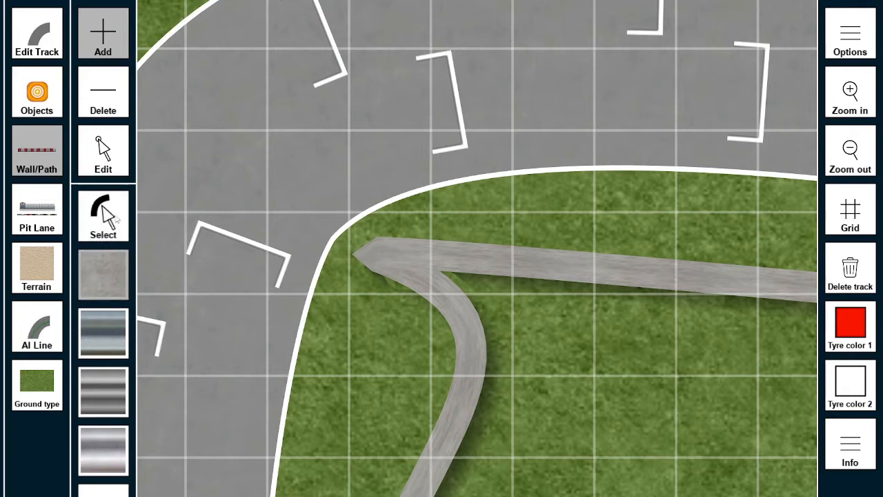
click(126, 233)
click(91, 163)
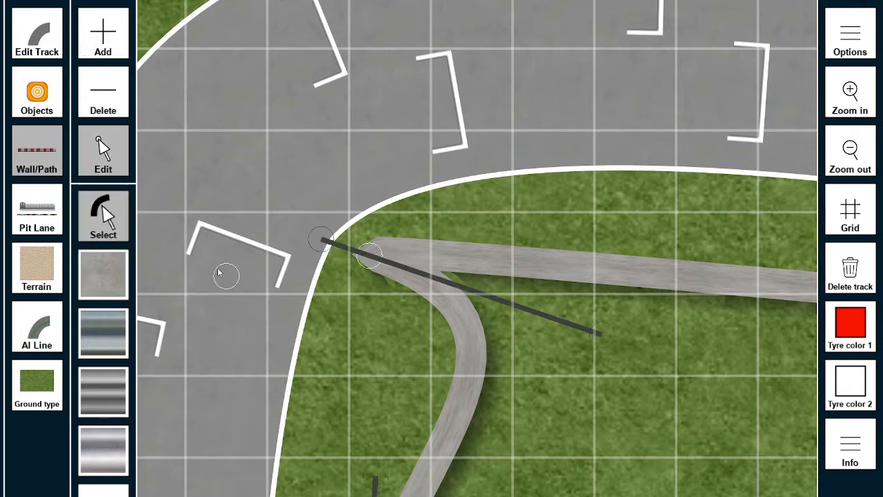
Step: Realign the corner handle so the inner wall runs straight down, and move the corner point closer to the track edge
click(116, 41)
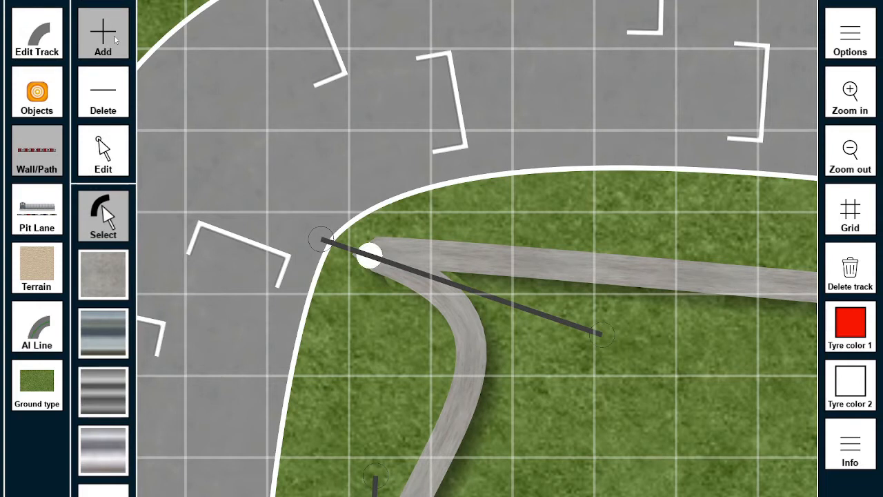
drag(626, 343, 380, 387)
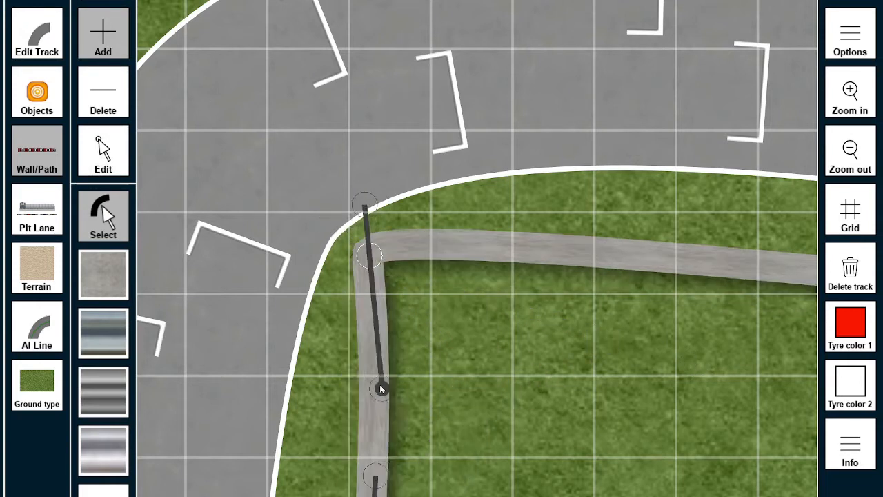
drag(406, 266, 393, 251)
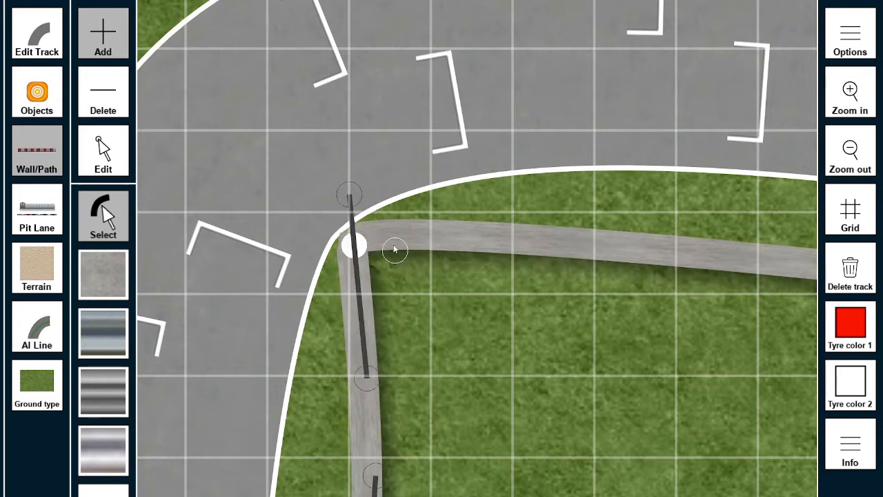
Step: Add a point to the inner wall just past the upper-left corner and position it to follow the track's inner edge
right_drag(681, 330, 407, 297)
scroll(455, 306, down, 5)
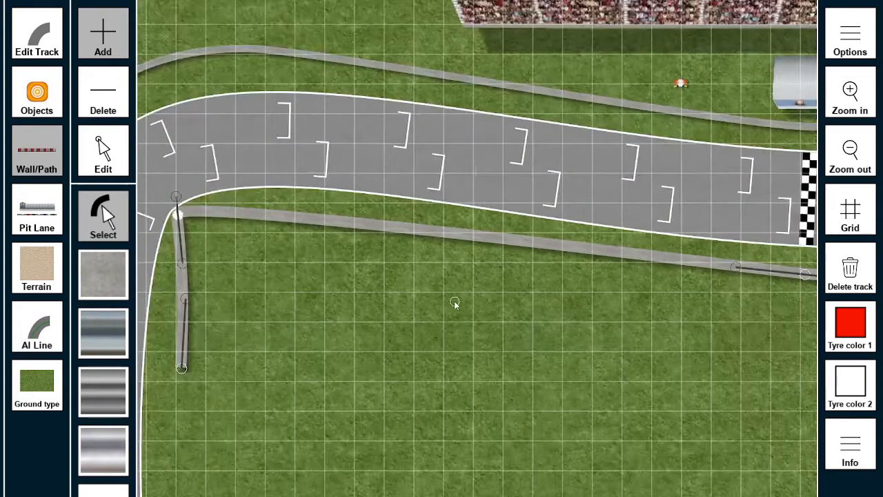
mouse_move(327, 212)
mouse_down()
mouse_move(341, 217)
mouse_move(322, 212)
mouse_move(317, 222)
mouse_move(314, 214)
mouse_up()
drag(263, 231, 261, 233)
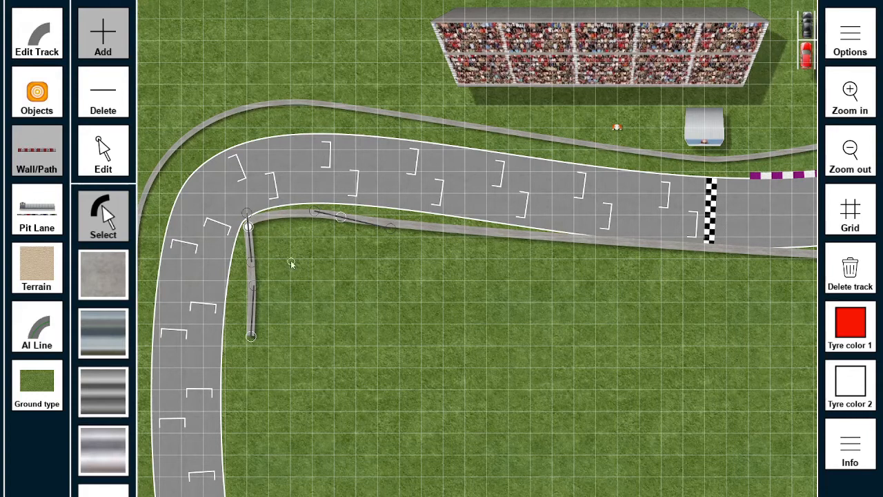
Step: Bend the lower end of the inner wall toward the track by adjusting its end point's curve handle
scroll(296, 256, up, 5)
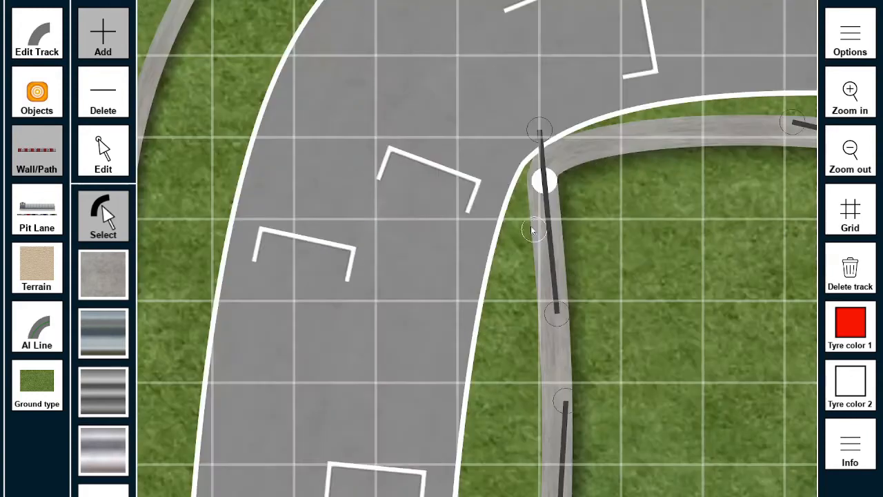
right_drag(729, 264, 664, 195)
drag(434, 248, 394, 261)
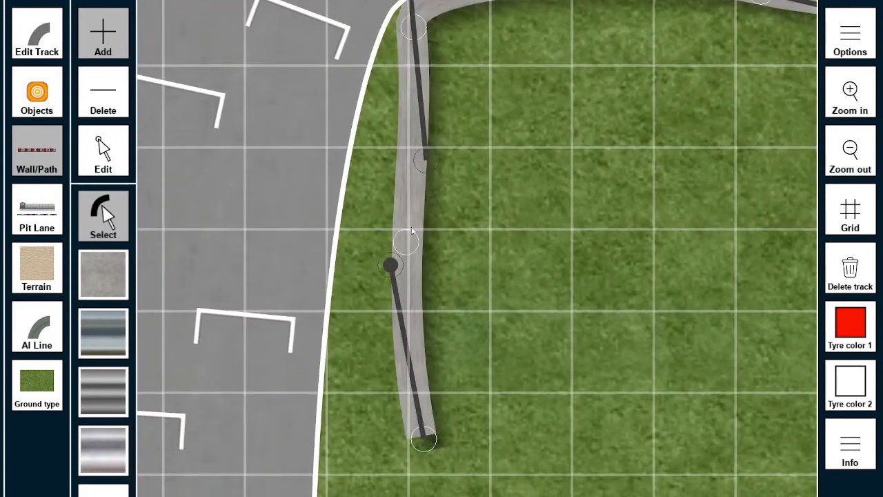
Step: Move the inner wall's upper-left corner point slightly outward, closer to the track's inner edge
right_drag(522, 157, 523, 235)
drag(425, 239, 422, 192)
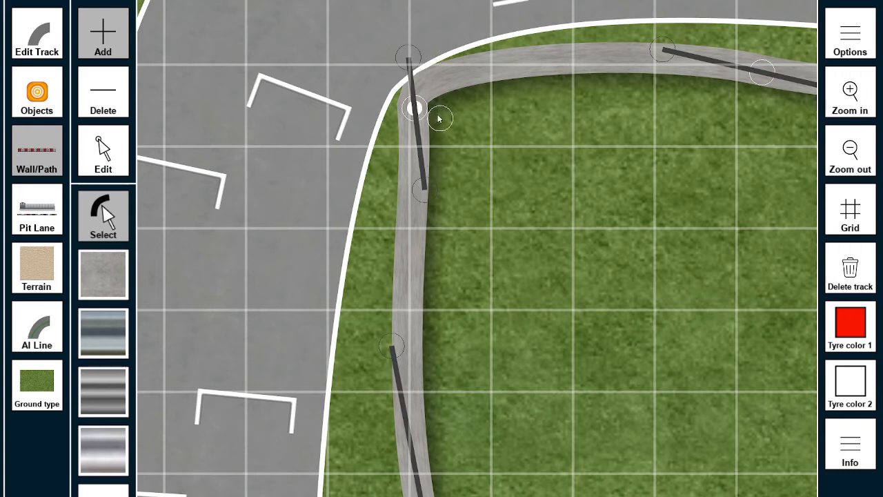
mouse_move(430, 119)
mouse_down()
mouse_move(421, 122)
mouse_move(436, 132)
mouse_move(426, 123)
mouse_up()
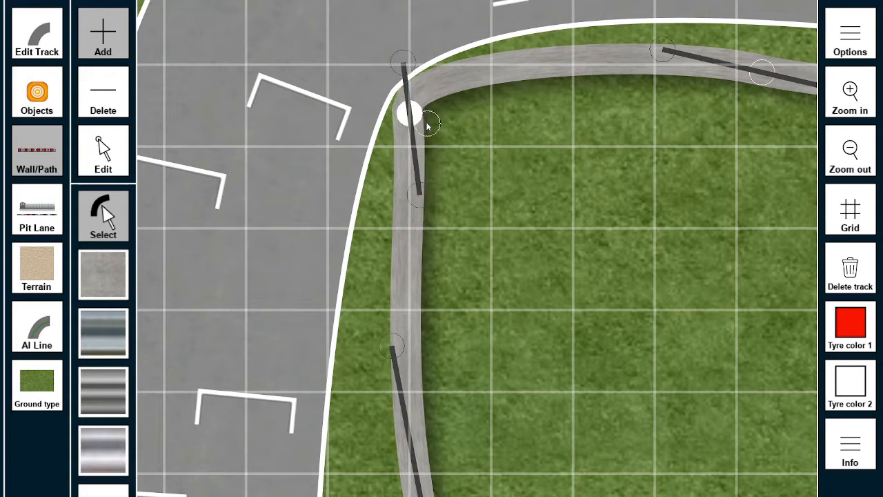
Step: Move the inner wall's lower left end point closer to the track and set its curve handle vertical to straighten the segment
right_drag(559, 391, 542, 238)
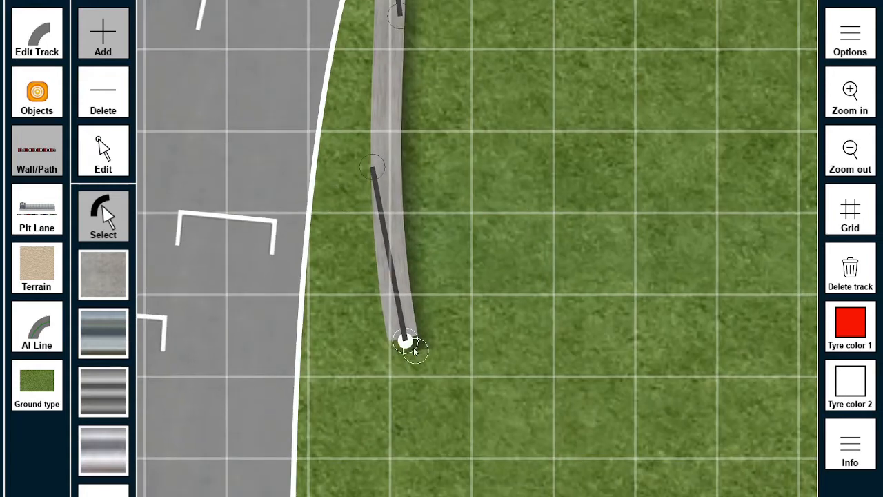
drag(413, 349, 374, 345)
scroll(534, 382, down, 1)
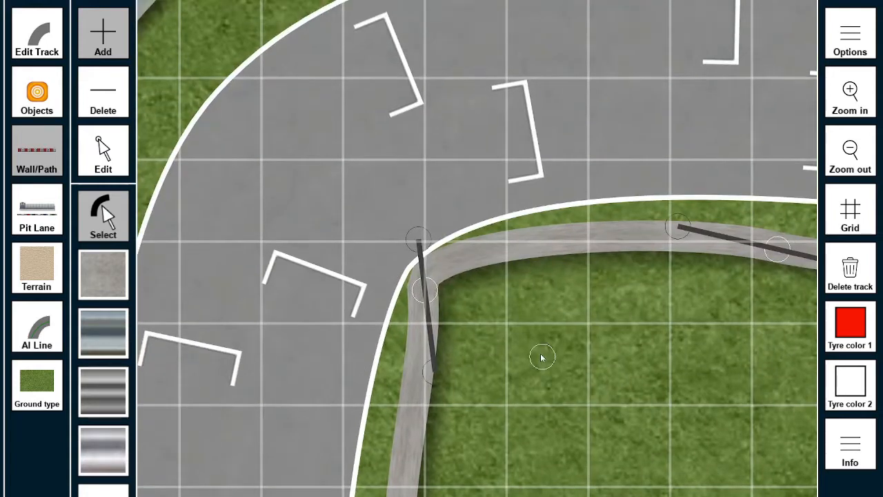
scroll(540, 354, down, 1)
key(Down)
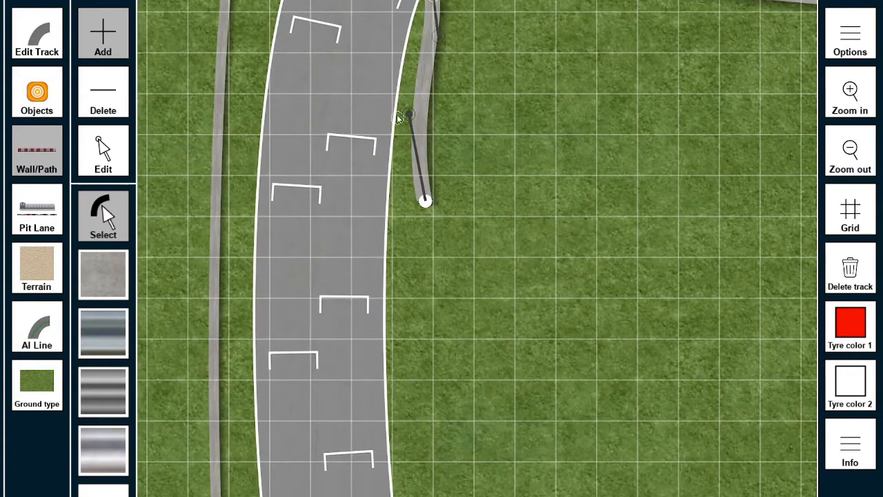
drag(409, 117, 424, 129)
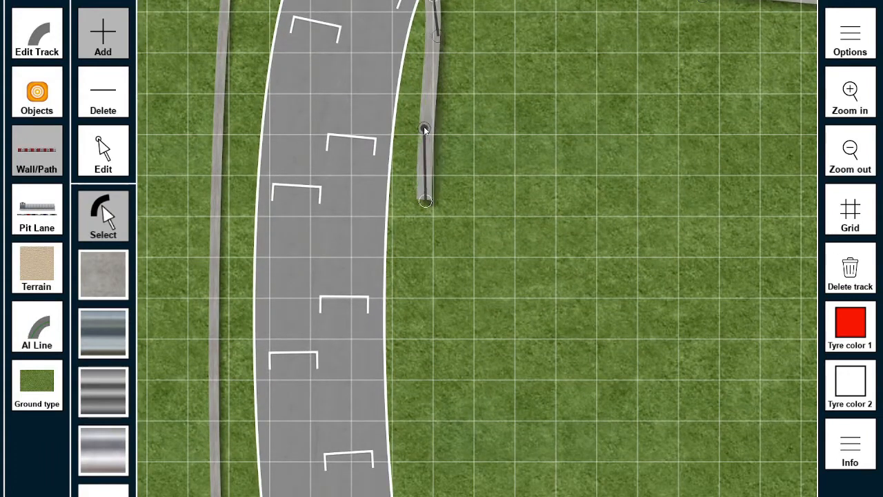
Step: Reposition the inner wall's right end point and lengthen its curve handle so the wall follows the track edge past the start line
scroll(437, 138, down, 1)
right_drag(498, 371, 478, 410)
scroll(516, 348, down, 2)
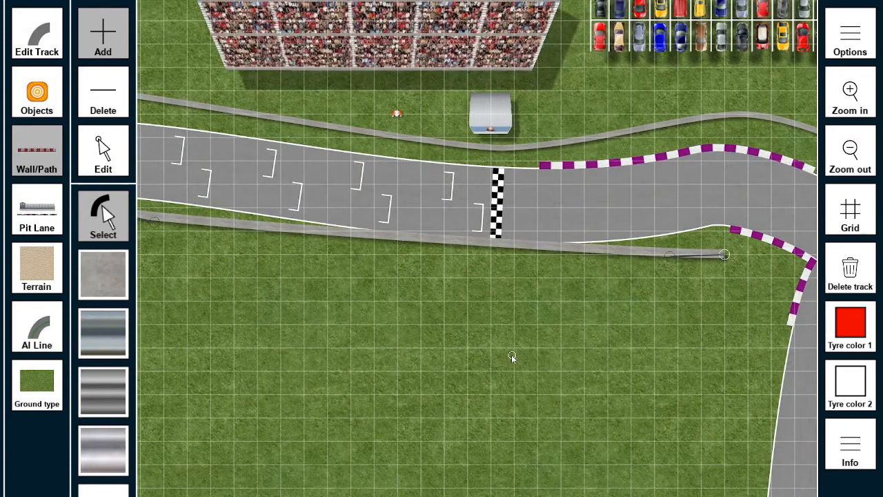
scroll(729, 258, down, 1)
drag(724, 256, 697, 244)
drag(618, 276, 577, 286)
drag(238, 338, 556, 366)
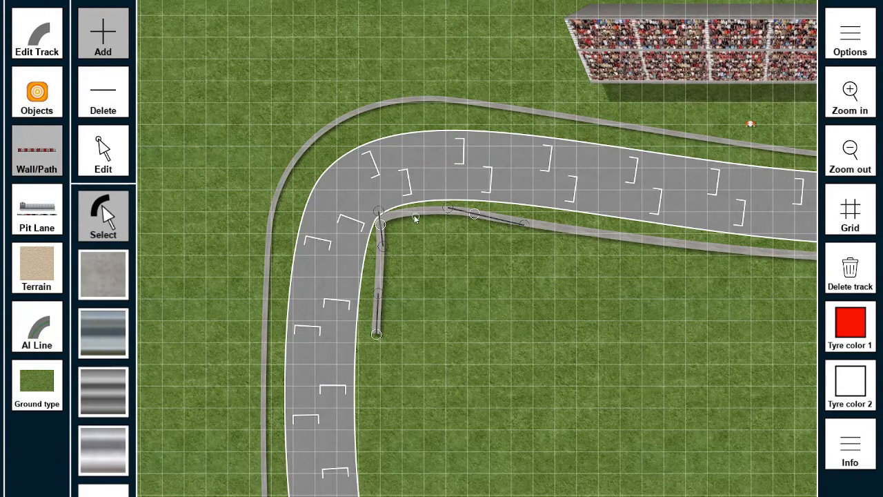
right_drag(773, 308, 418, 314)
right_drag(783, 354, 519, 353)
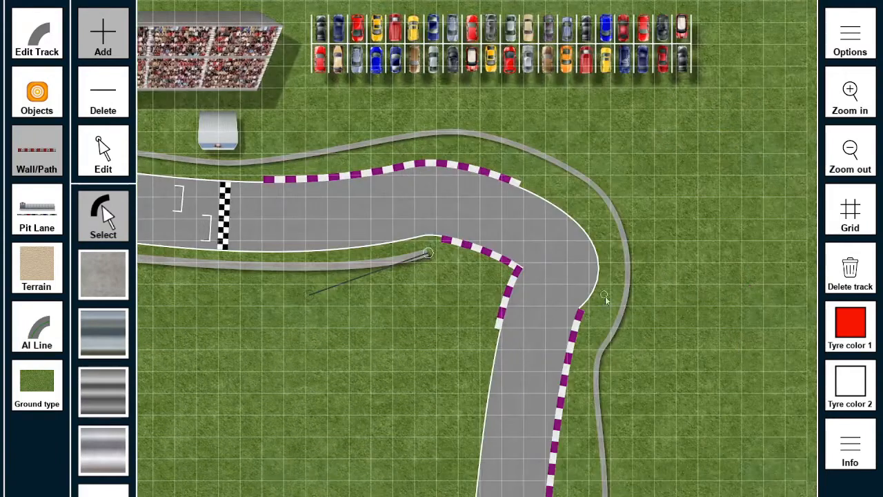
Step: Extend the inner wall with points at the upper-right curb corner and beside the track below it, and adjust the corner point and handles
click(506, 272)
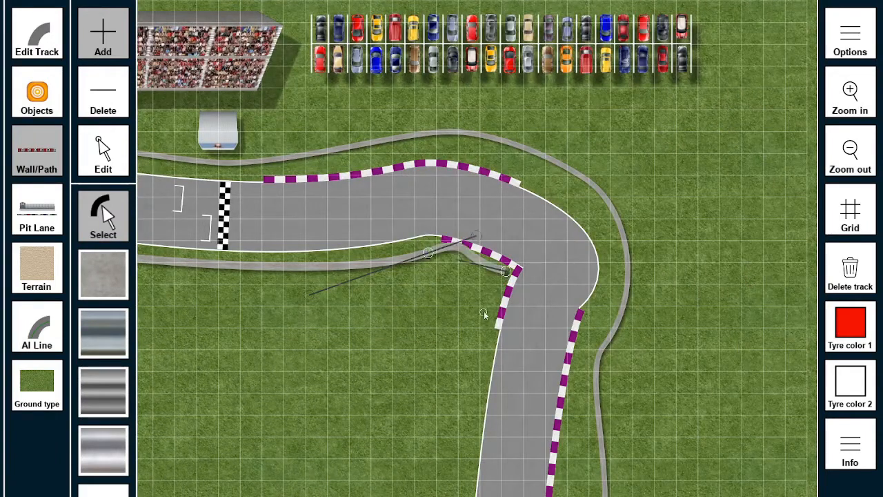
drag(476, 236, 453, 263)
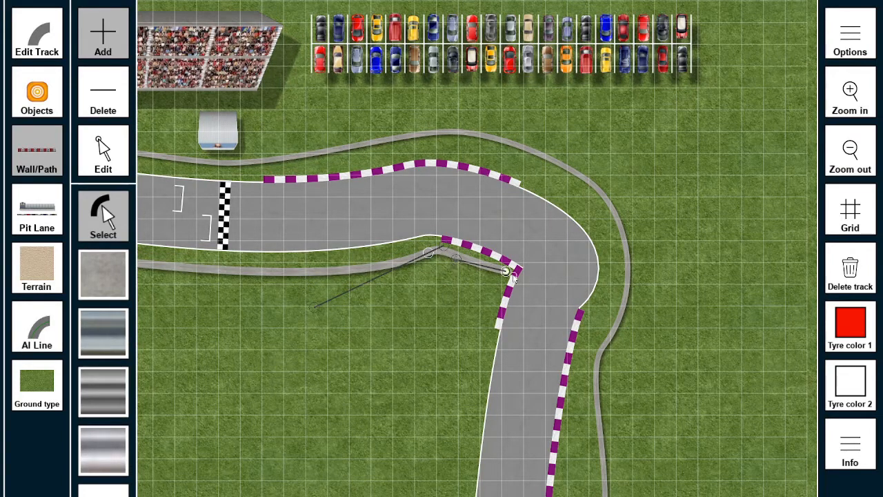
click(474, 364)
drag(555, 274, 507, 272)
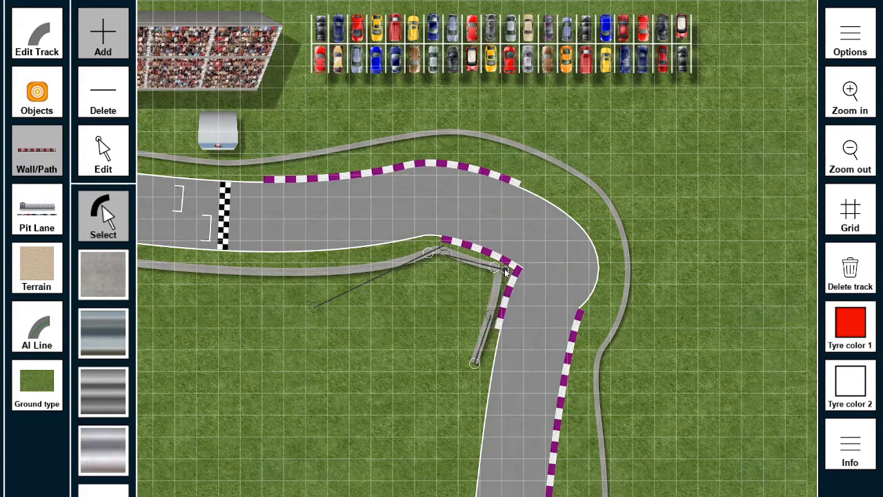
drag(480, 269, 516, 280)
drag(519, 279, 511, 279)
Step: Move the inner wall point just before the upper-right inner curb back toward the start line and closer to the track edge
drag(423, 314, 583, 342)
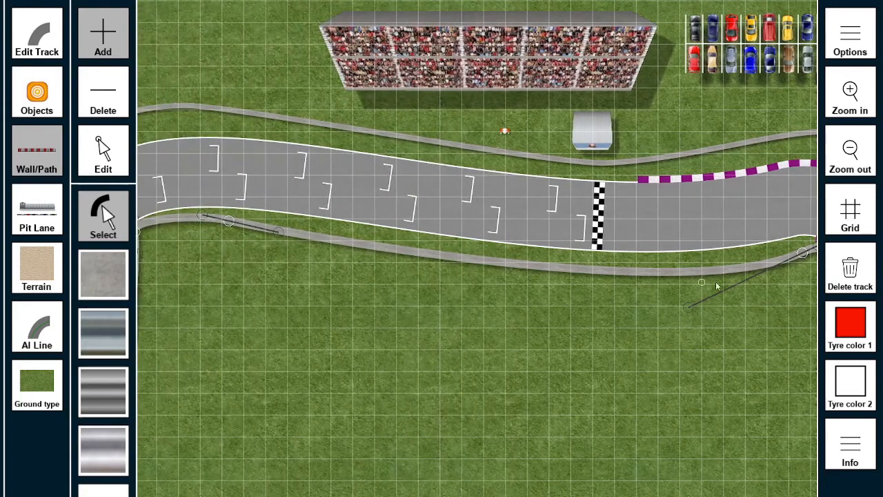
drag(620, 366, 417, 383)
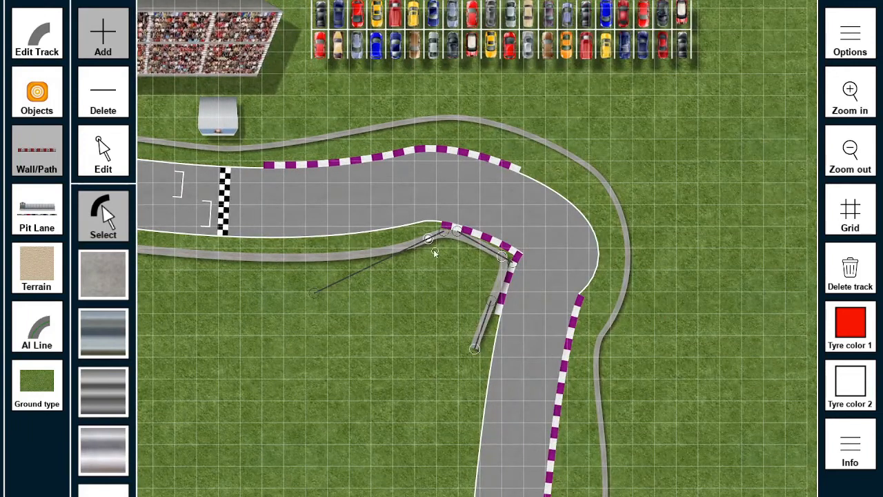
drag(433, 254, 409, 248)
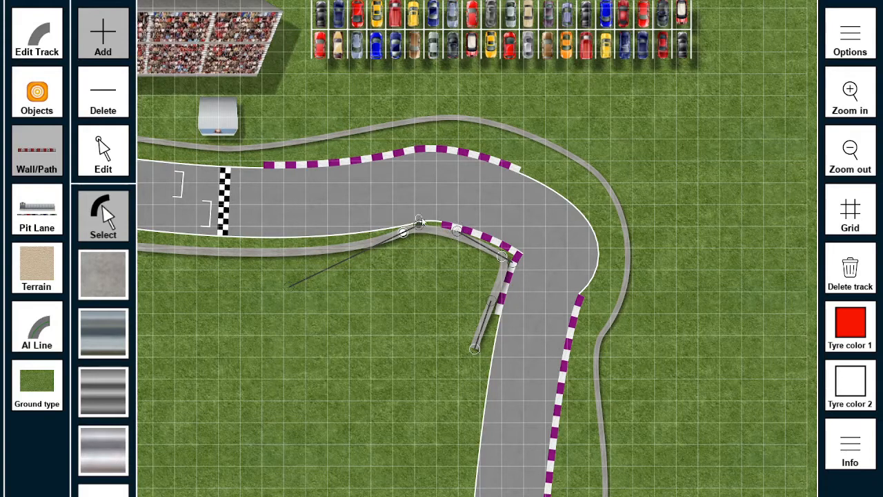
Step: Bend the wall segment below the upper-right curb corner by adjusting the end point's curve handle
drag(492, 304, 456, 249)
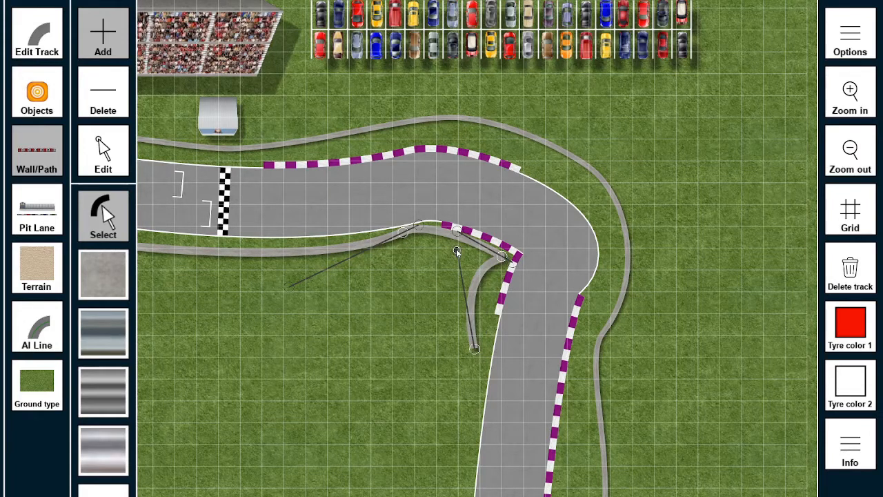
scroll(618, 307, up, 5)
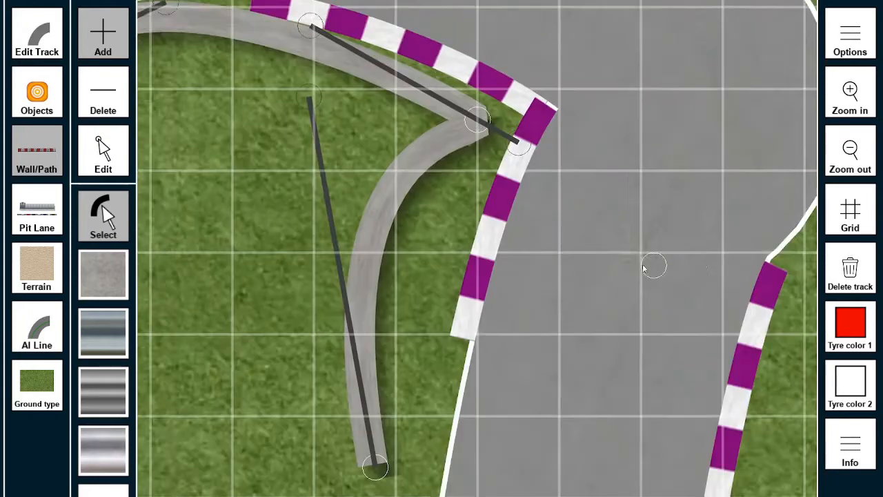
right_drag(642, 268, 594, 276)
drag(260, 105, 304, 245)
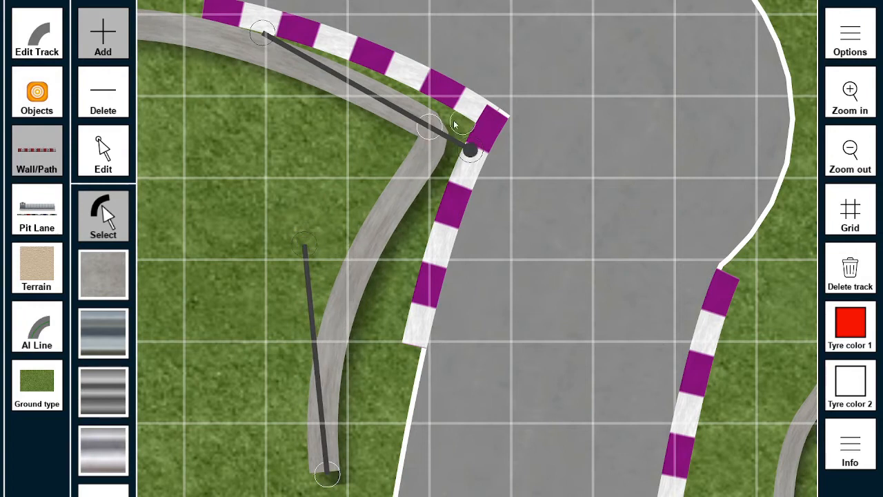
Step: Move the upper-right corner point of the inner wall up against the curb and angle its handle parallel to the curb
mouse_move(413, 103)
mouse_down()
mouse_move(436, 102)
mouse_move(429, 100)
mouse_up()
drag(445, 129, 438, 131)
click(602, 210)
mouse_move(478, 153)
mouse_down()
mouse_move(493, 154)
mouse_move(496, 145)
mouse_move(494, 151)
mouse_up()
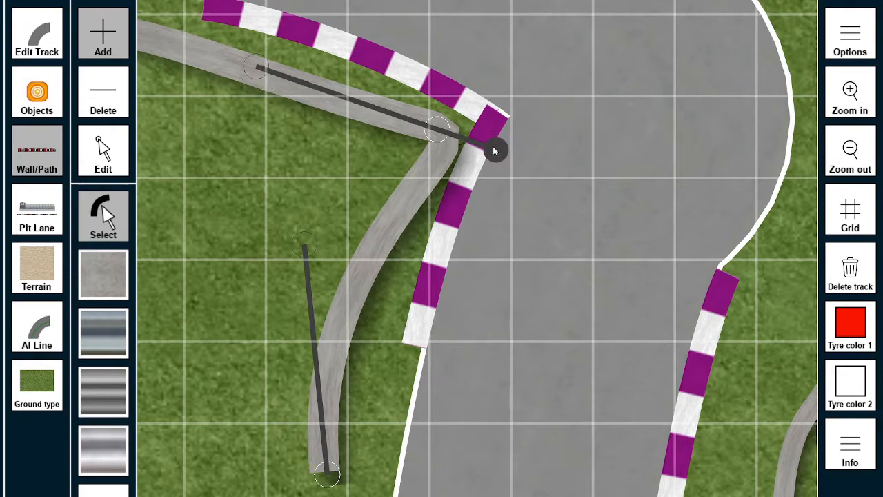
drag(437, 139, 452, 133)
drag(272, 59, 288, 42)
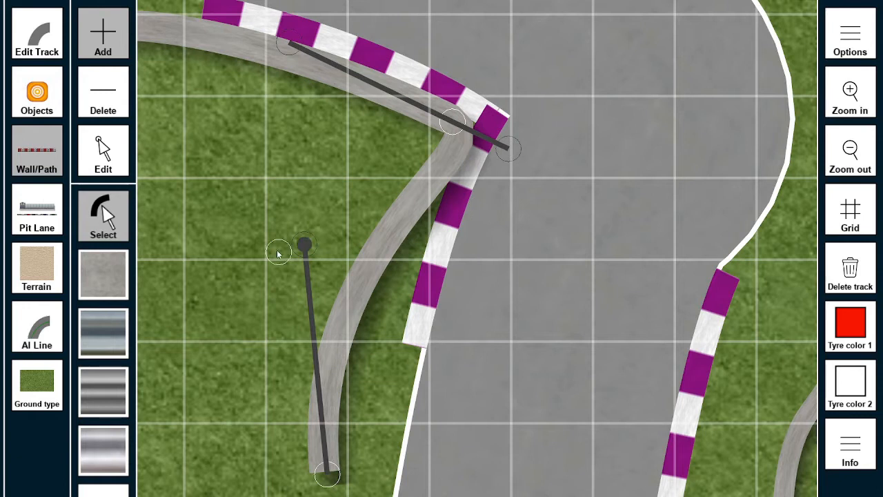
Step: Fine-tune the end point's curve handle and nudge the wall point before the upper-right curb closer to the track edge
key(Left)
key(Up)
right_drag(280, 199, 269, 128)
drag(432, 199, 434, 204)
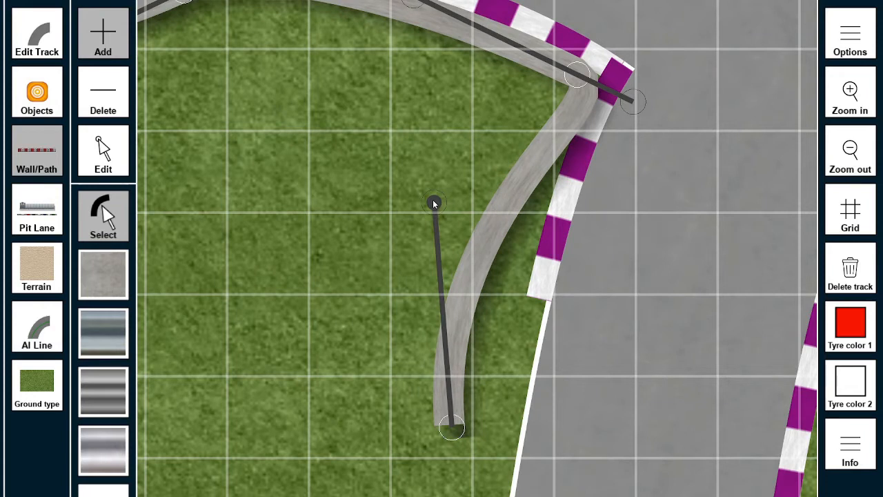
right_drag(360, 54, 482, 145)
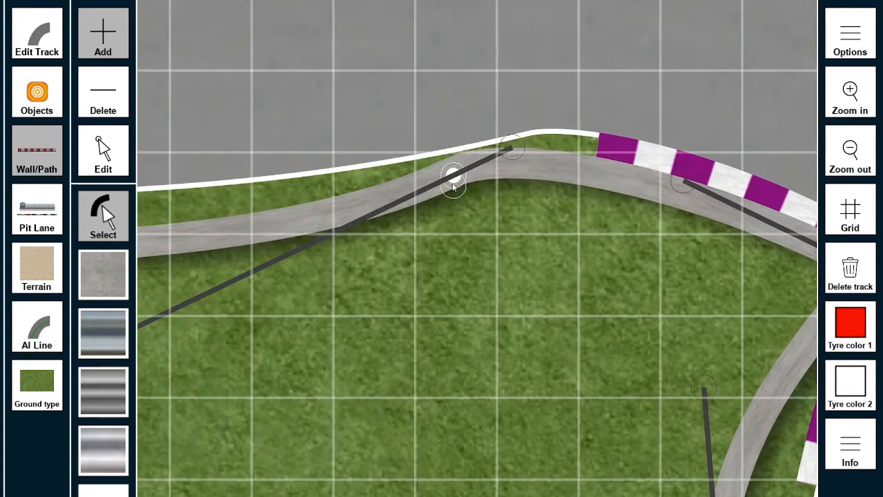
drag(451, 182, 451, 182)
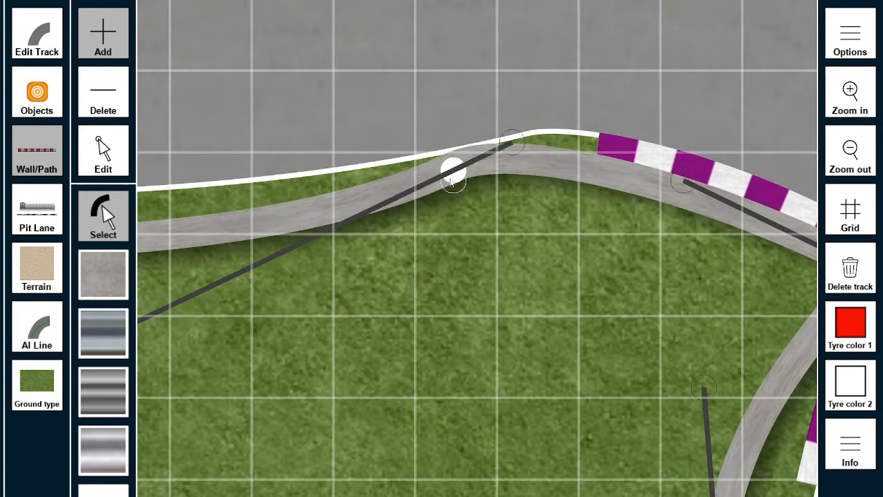
Step: Extend the inner wall down to the lower-right curb corner and back along the bottom straight with two new points
right_drag(592, 295, 407, 224)
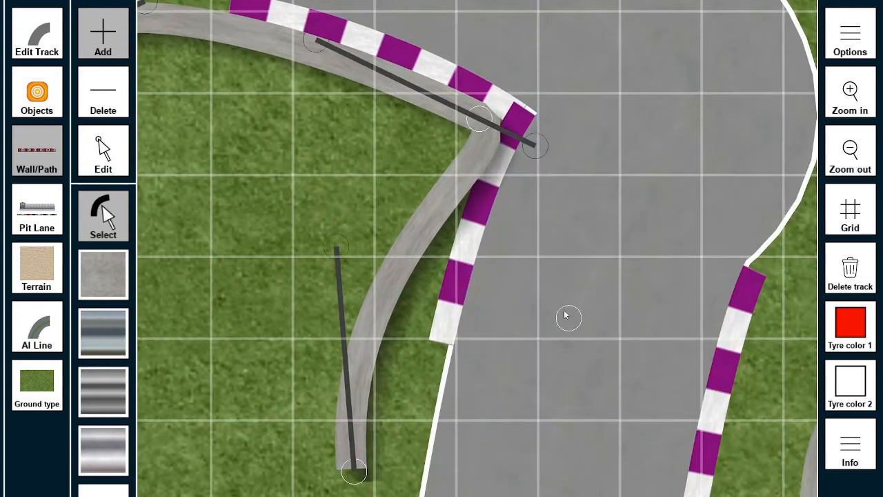
right_drag(529, 383, 514, 314)
scroll(517, 319, up, 3)
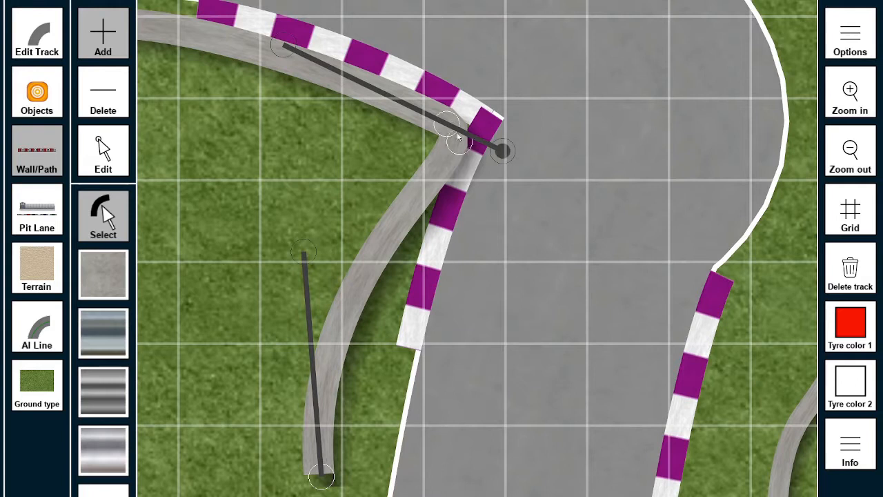
right_drag(542, 418, 577, 151)
scroll(487, 416, down, 5)
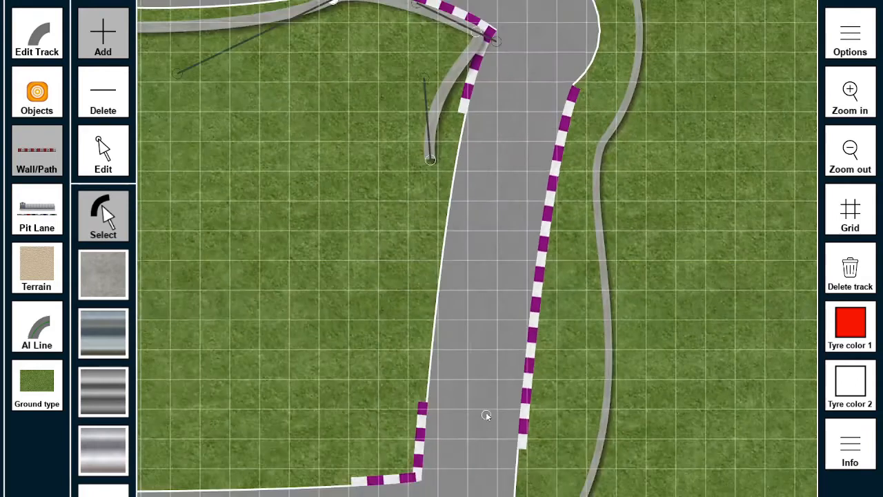
right_drag(487, 416, 547, 410)
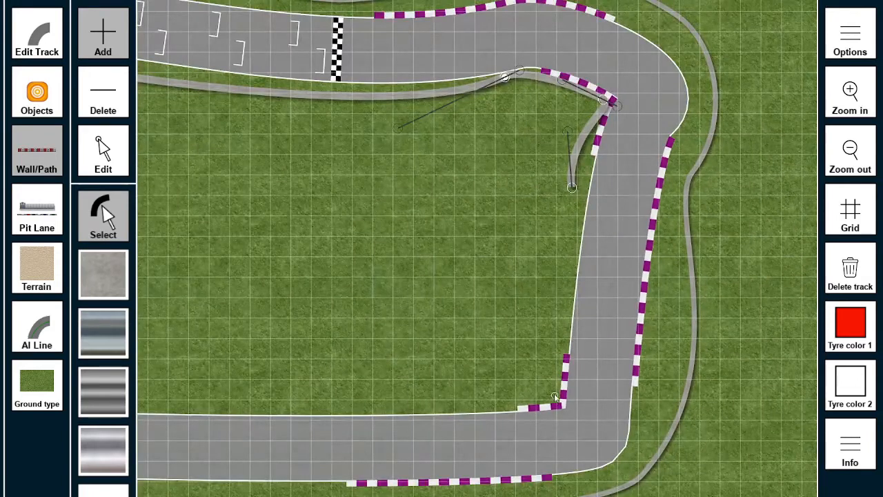
click(555, 396)
click(212, 401)
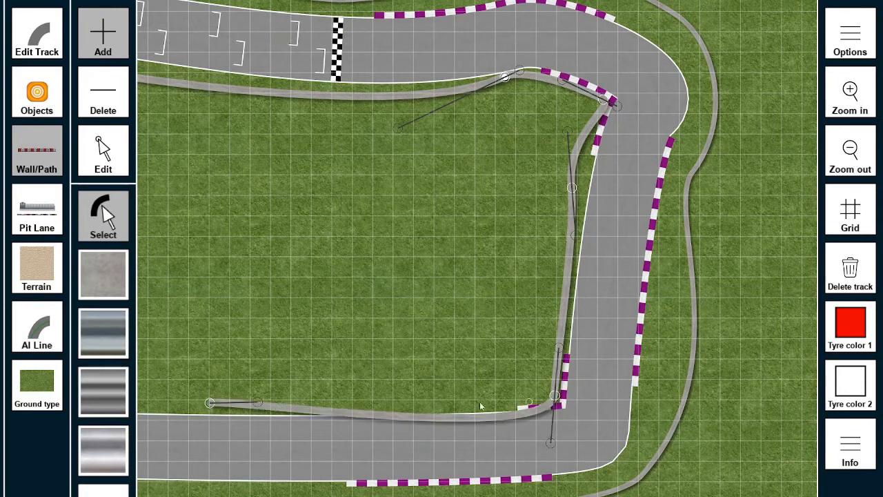
Step: Shape the inner wall's lower-right corner by moving its point into the curb corner and shortening and angling its curve handles
drag(550, 440, 567, 386)
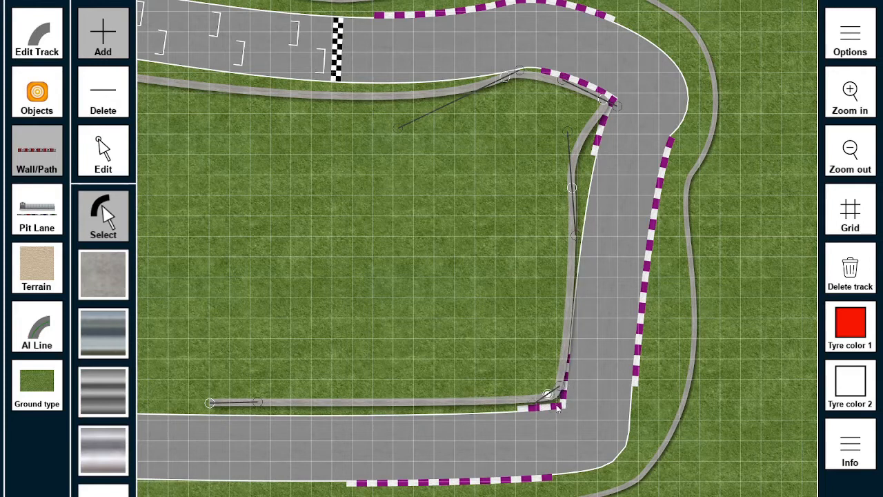
scroll(565, 403, up, 5)
right_drag(542, 371, 507, 279)
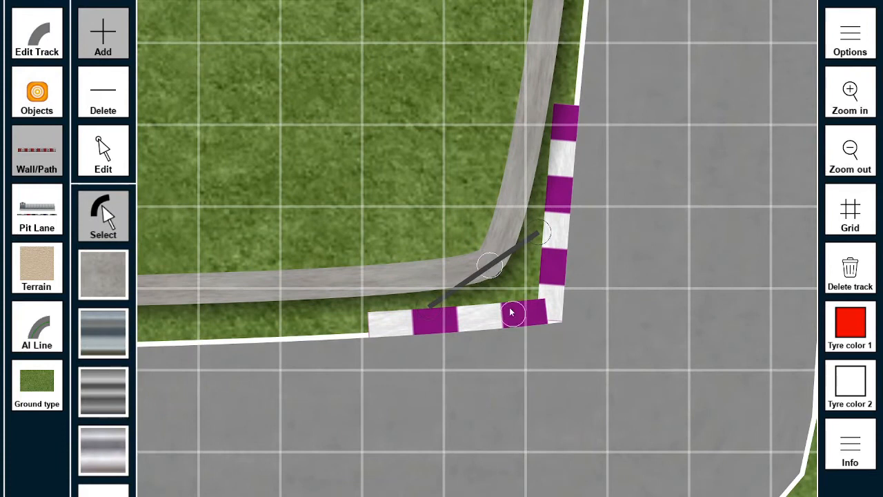
drag(504, 296, 532, 312)
drag(564, 252, 542, 262)
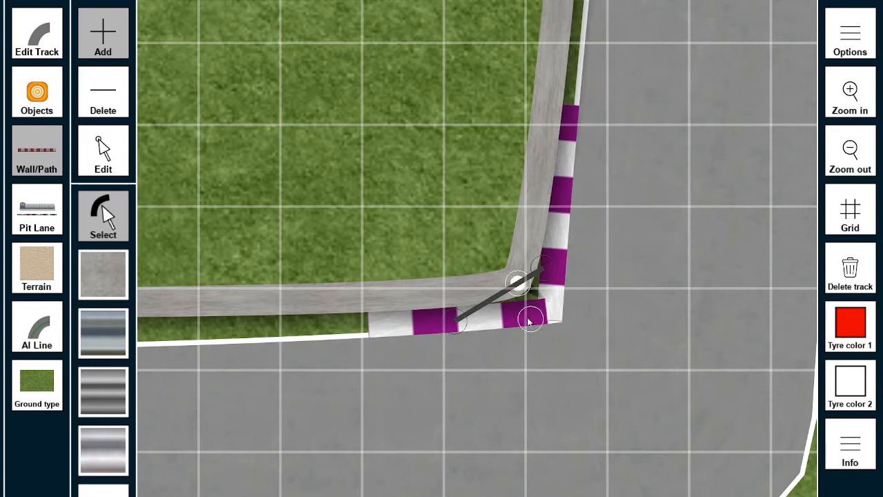
drag(455, 322, 492, 306)
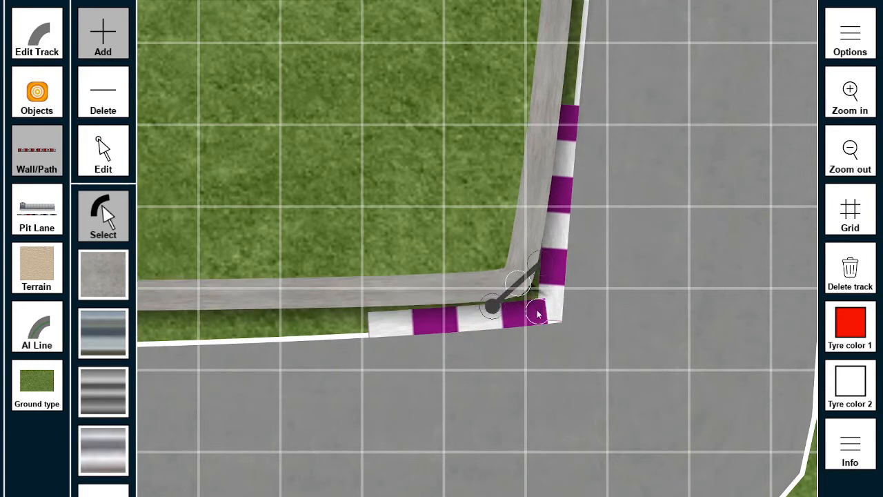
drag(548, 321, 552, 326)
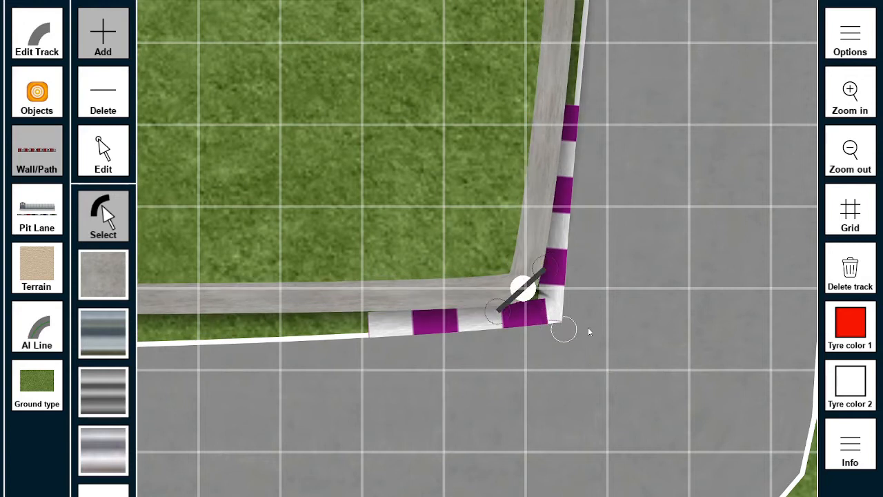
Step: Examine the inner wall along the right straight and around the lower-right corner, and the remaining route to the lower-left corner
right_drag(701, 177, 676, 366)
right_drag(622, 164, 608, 317)
drag(531, 320, 526, 217)
right_drag(649, 422, 609, 78)
right_drag(545, 331, 561, 231)
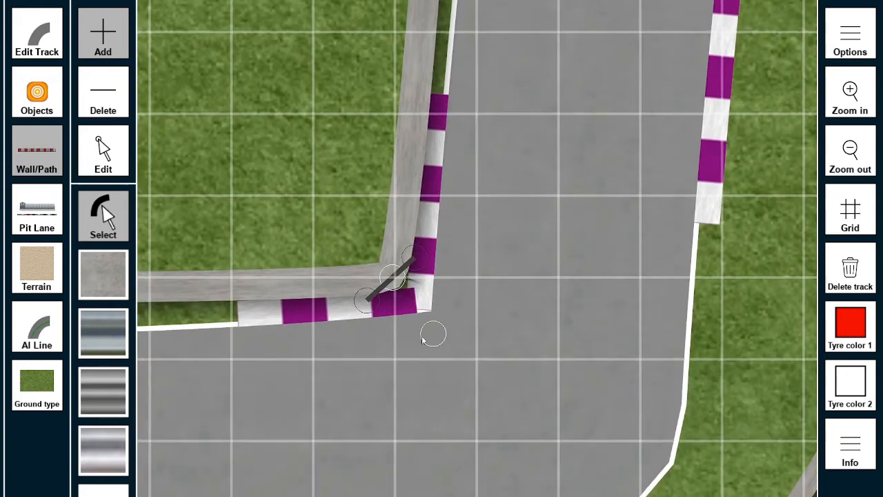
right_drag(378, 428, 772, 414)
right_drag(386, 400, 758, 393)
right_drag(414, 402, 766, 414)
right_drag(528, 416, 779, 410)
right_drag(296, 387, 766, 404)
mouse_move(172, 262)
right_down()
mouse_move(619, 400)
mouse_move(512, 393)
right_up()
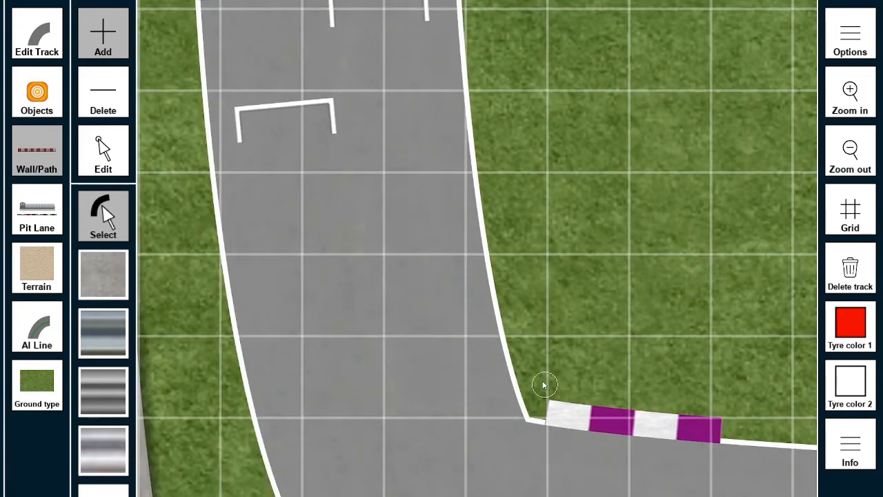
Step: Close the inner wall with a point at the lower-left curb corner and a connection to its starting point below the upper-left bend
click(544, 378)
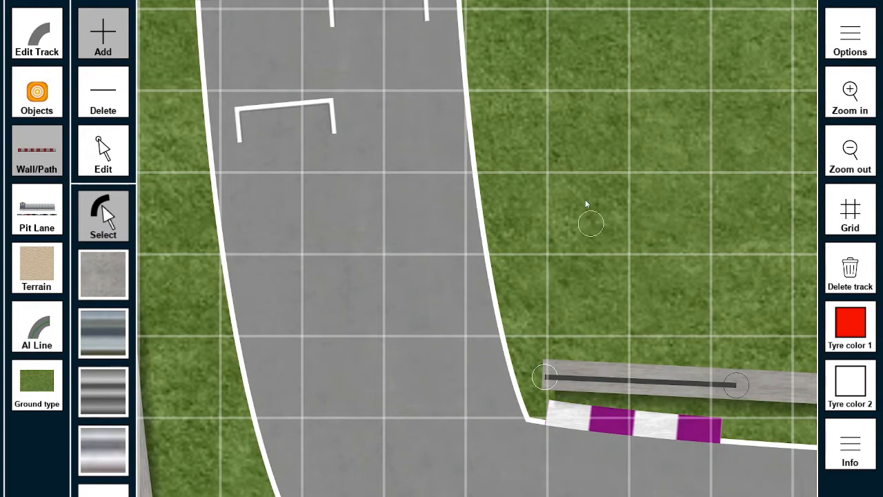
right_drag(561, 164, 586, 476)
click(610, 85)
scroll(713, 253, down, 1)
scroll(713, 253, down, 1)
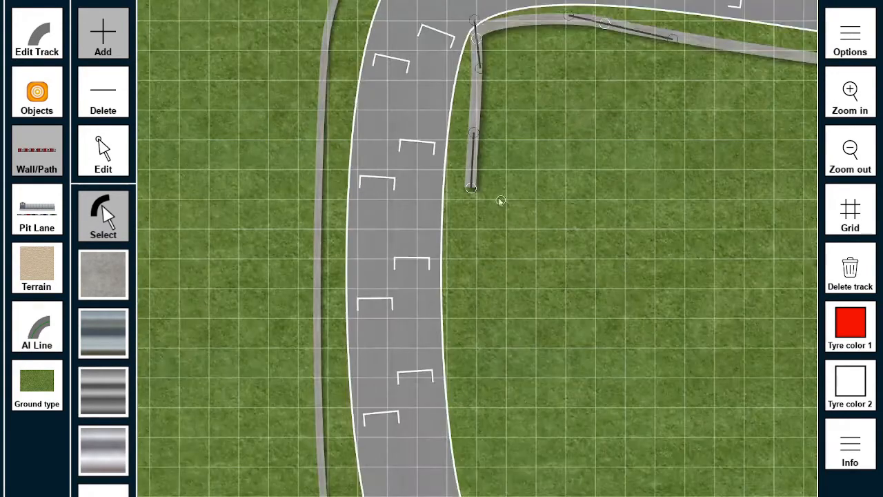
click(473, 192)
right_drag(580, 345, 558, 237)
drag(357, 272, 413, 276)
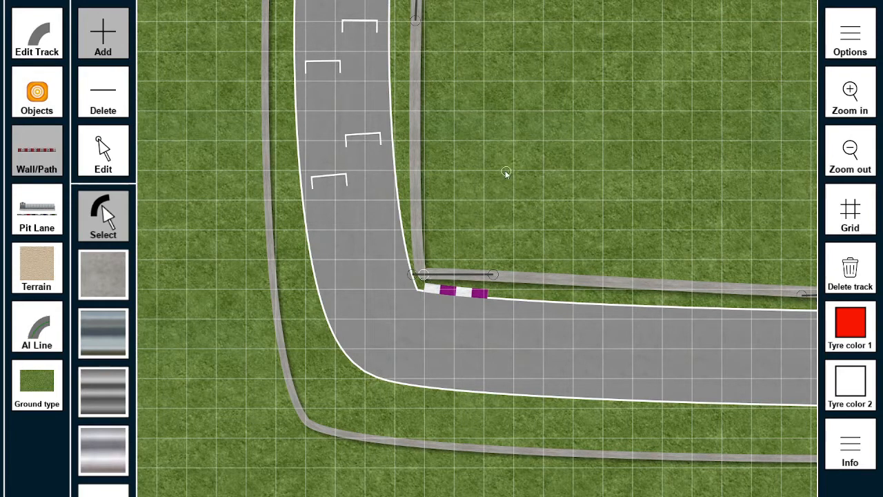
key(Delete)
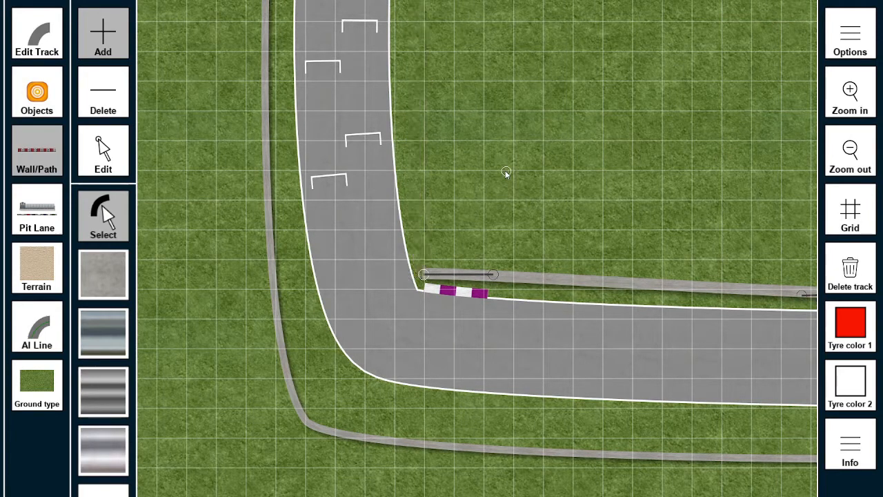
key(ctrl+z)
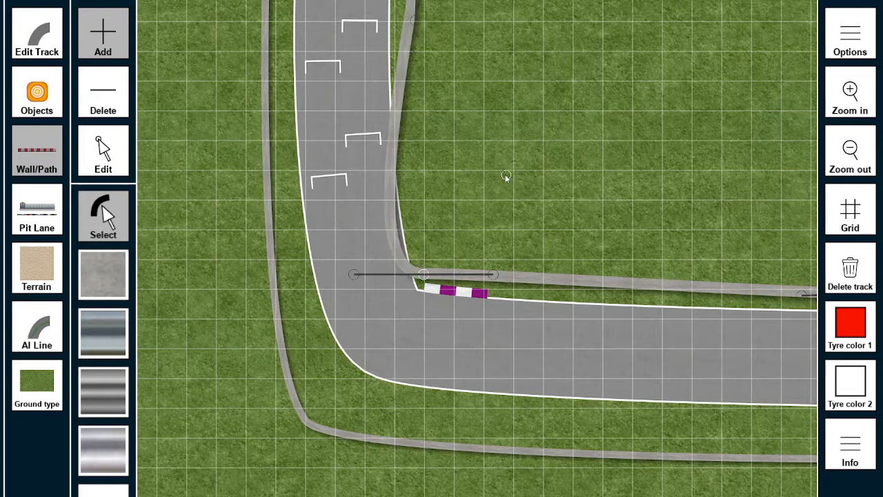
Step: Shorten the curve handle at the inner wall's lower-left corner and nudge the corner point closer to the track corner
drag(355, 274, 412, 275)
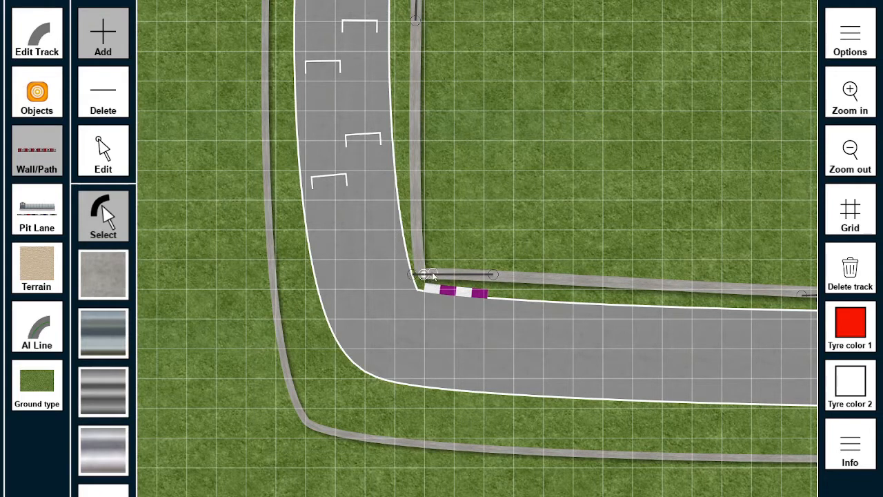
drag(433, 273, 431, 276)
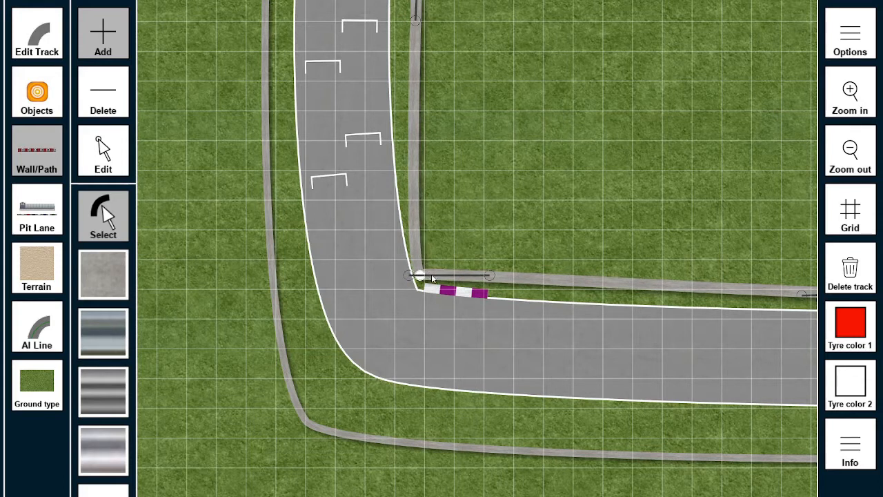
key(ctrl+z)
drag(433, 275, 431, 277)
click(431, 276)
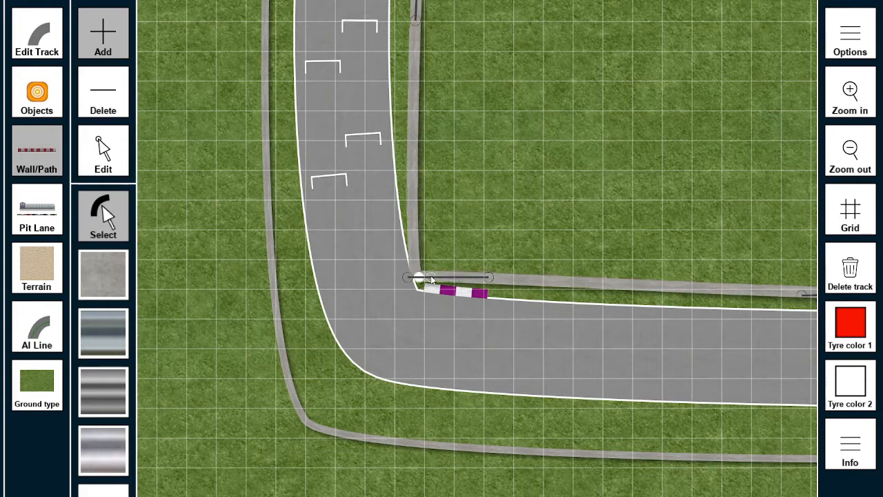
drag(431, 277, 432, 277)
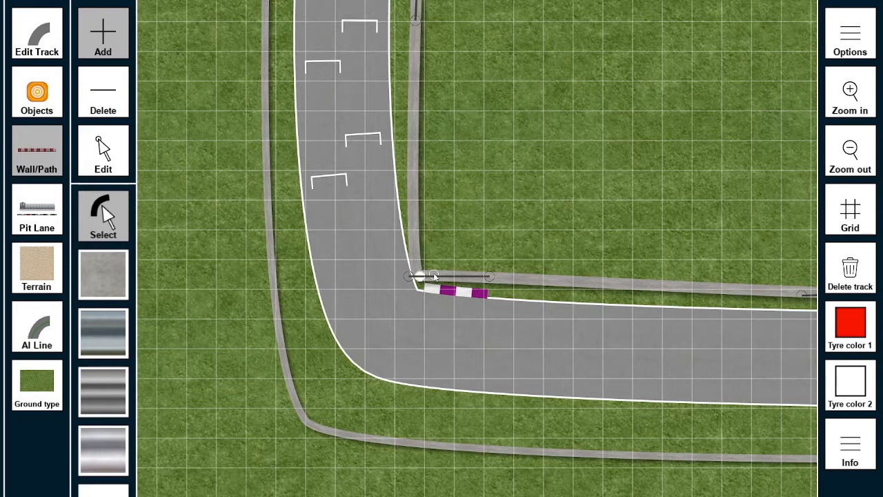
drag(793, 167, 350, 159)
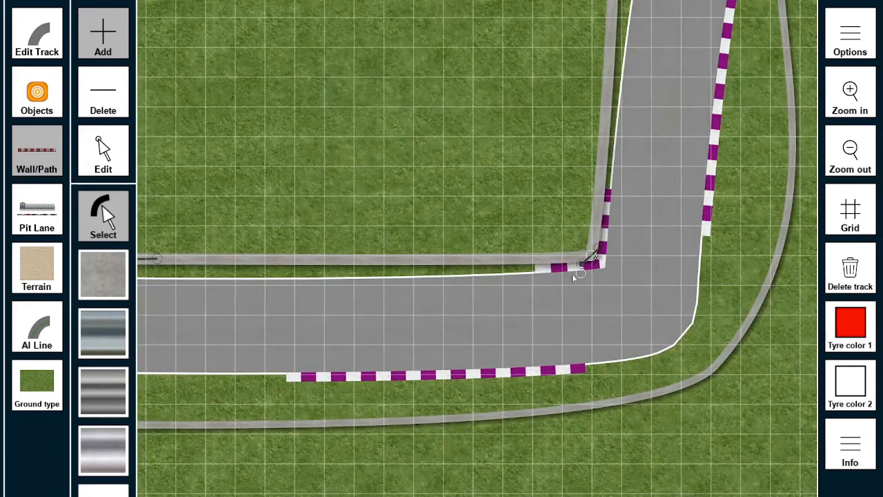
drag(235, 180, 747, 214)
drag(300, 179, 697, 247)
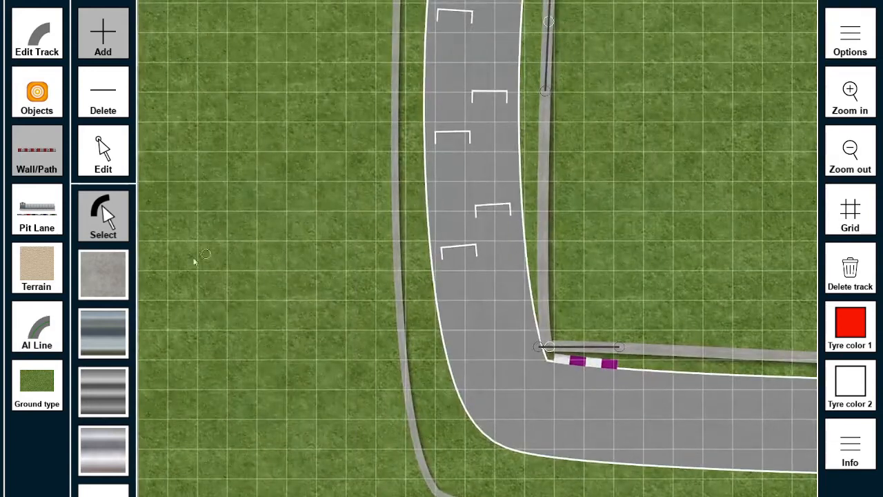
Step: Try to extend the inside curb at the lower-left corner further around the bend, and remove that curb
click(42, 51)
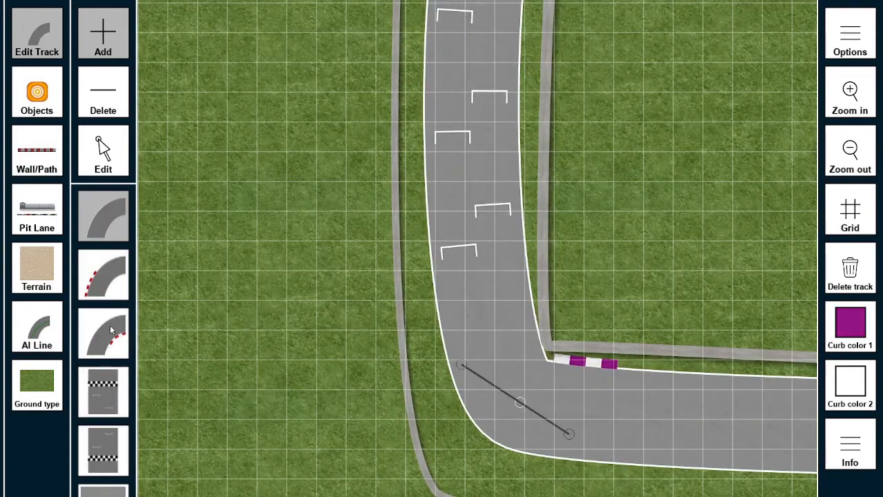
click(111, 330)
click(542, 409)
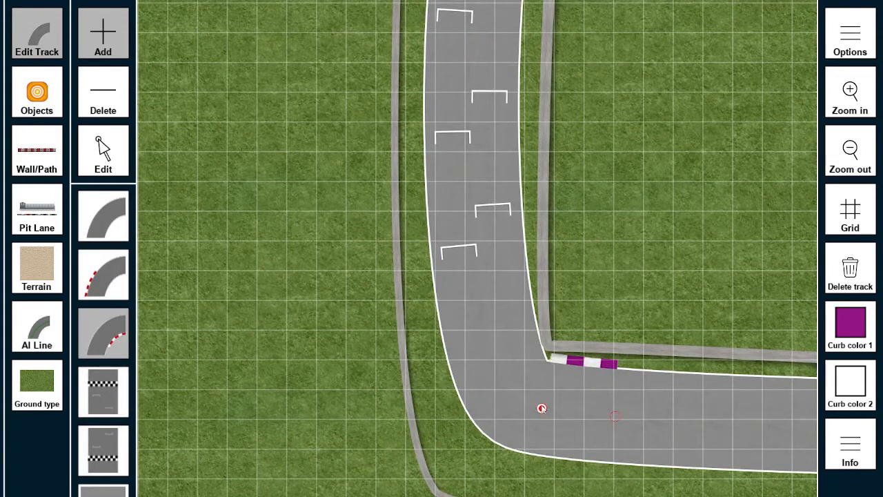
click(535, 408)
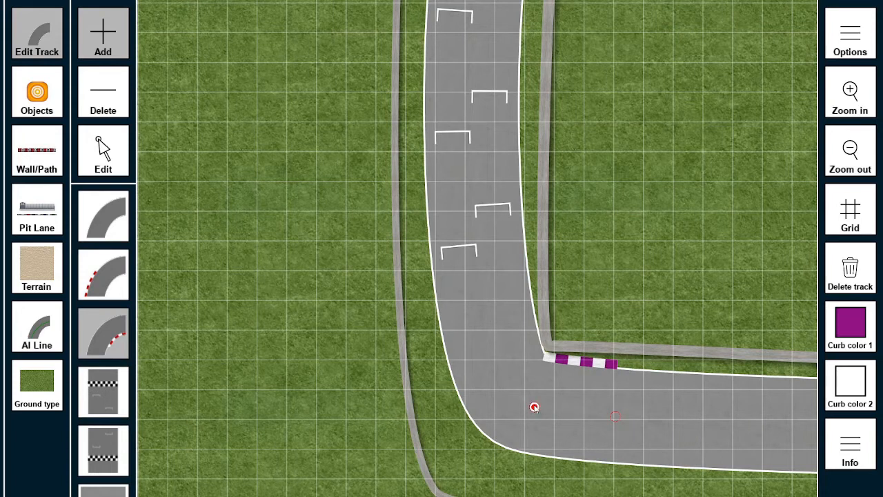
click(538, 408)
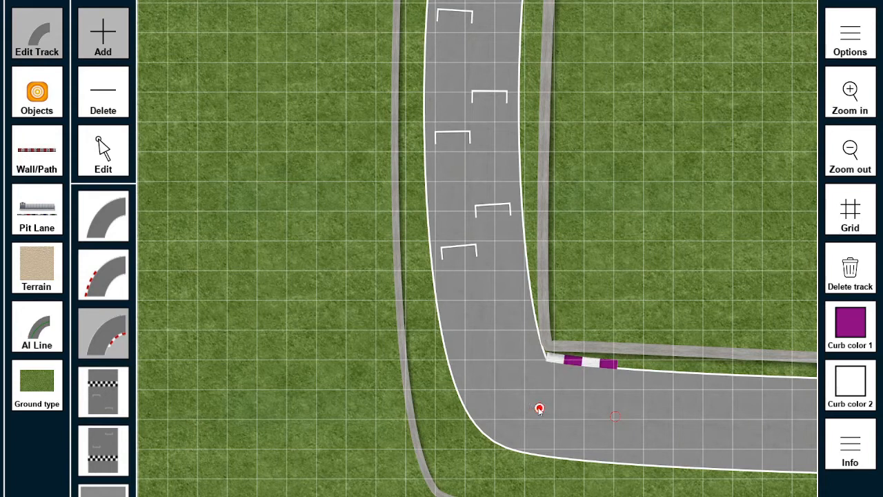
click(534, 407)
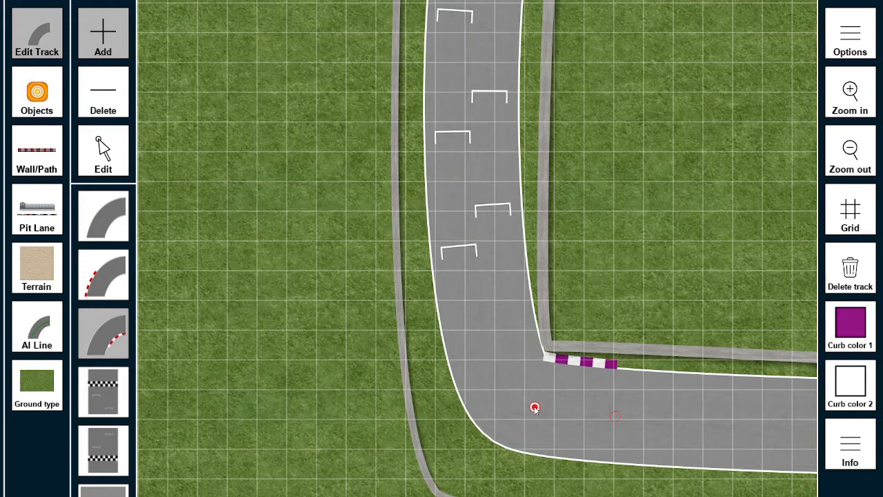
click(528, 405)
click(518, 401)
click(528, 407)
right_click(530, 406)
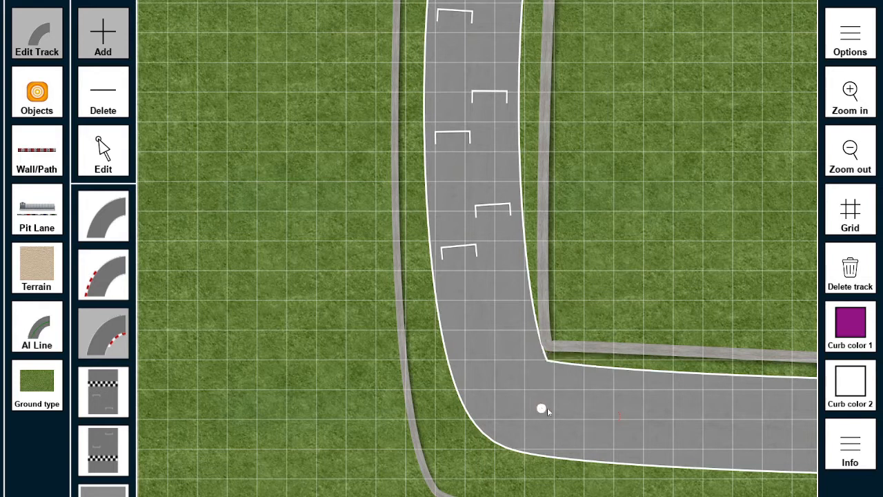
Step: Add a new inside curb from the lower-left corner along the bottom straight and lengthen it at both ends
click(545, 364)
click(601, 414)
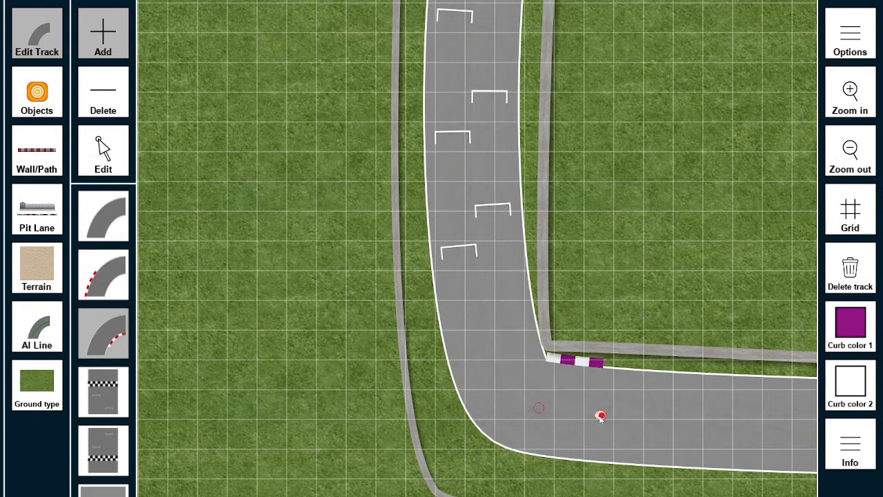
drag(542, 414, 535, 413)
drag(601, 415, 633, 417)
Step: Add an inside curb around the upper-left bend and extend its lower end further down the left straight
drag(683, 186, 564, 326)
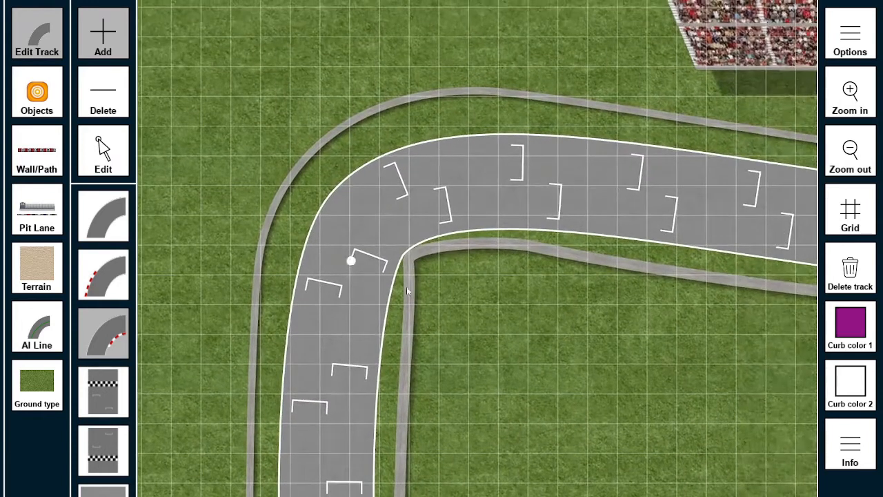
click(378, 298)
click(549, 240)
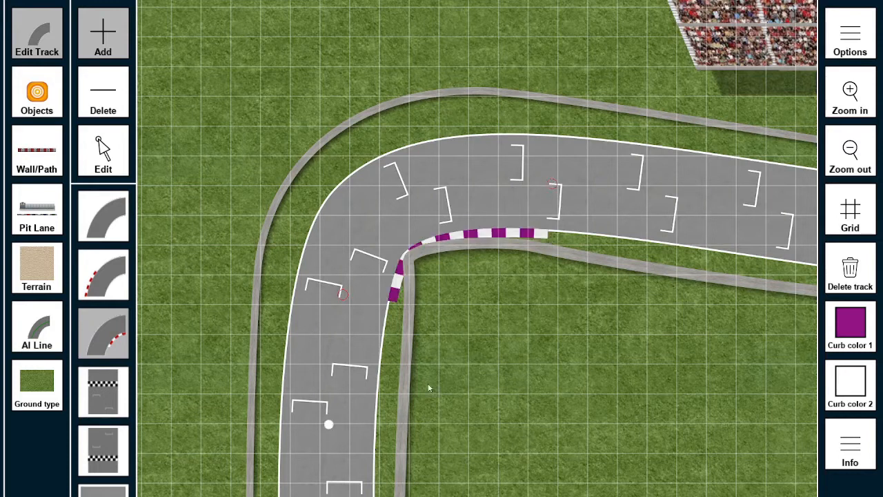
drag(352, 299, 342, 314)
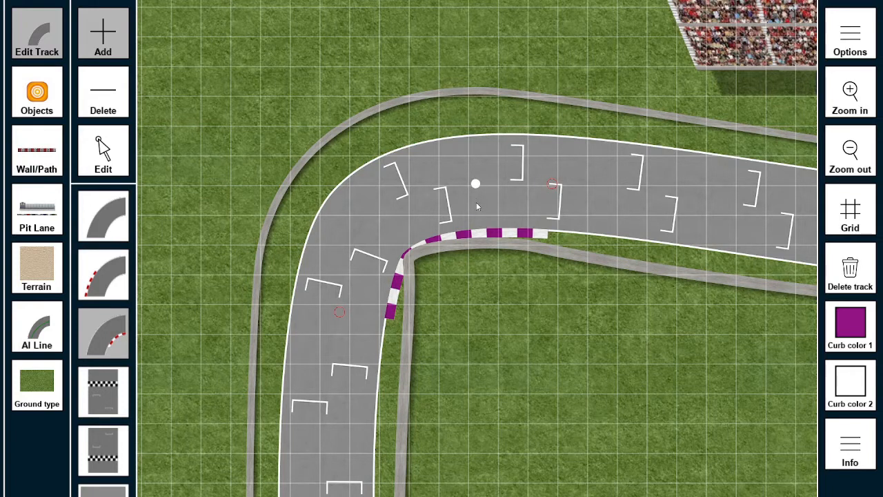
Step: Extend the upper-right bend's inside curb back toward the start line and the lower-right corner's inside curb further up the right straight
right_drag(655, 383, 363, 361)
right_drag(584, 386, 648, 355)
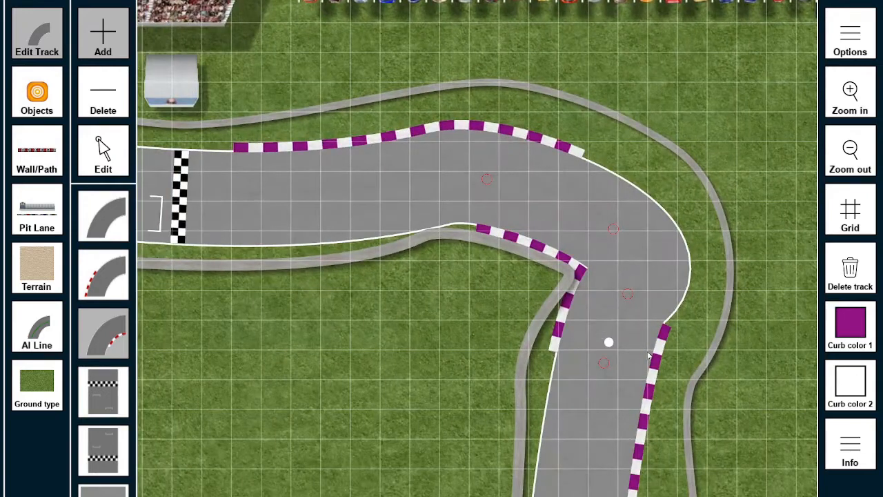
drag(487, 186, 425, 200)
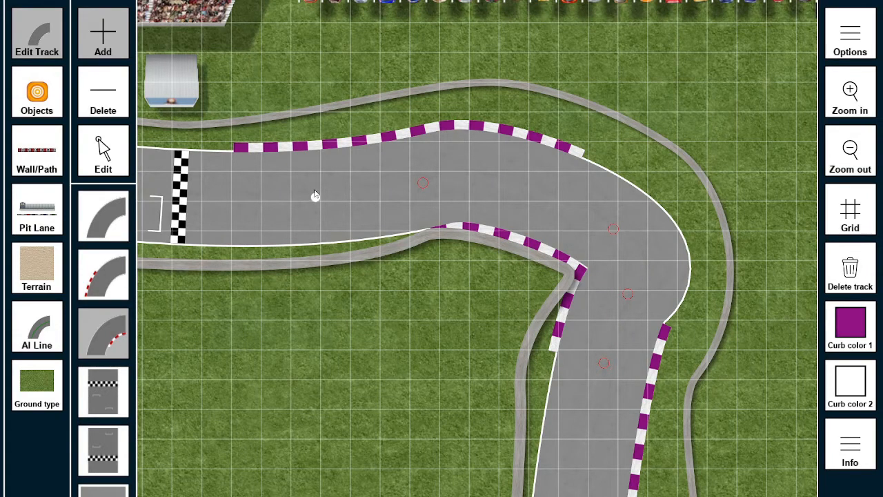
right_drag(447, 360, 412, 236)
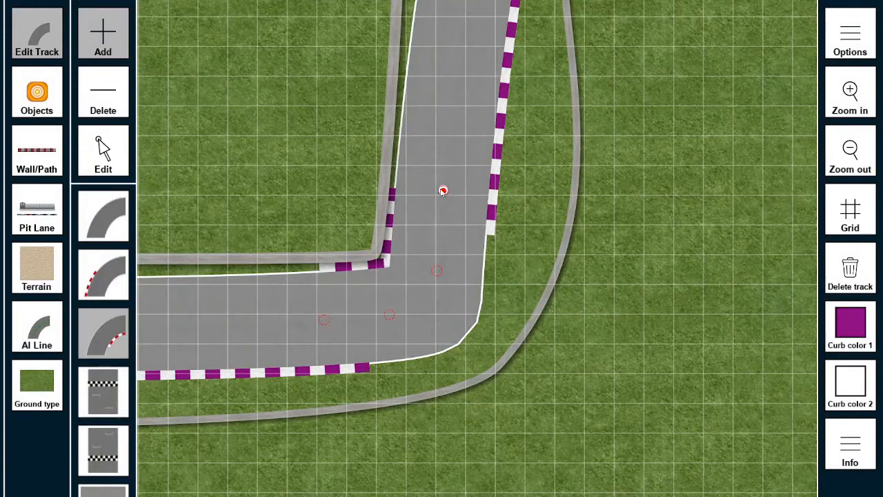
drag(443, 190, 446, 163)
Step: Add an inside curb along the lower part of the left straight and fit its end into the lower-left corner
right_drag(295, 337, 395, 338)
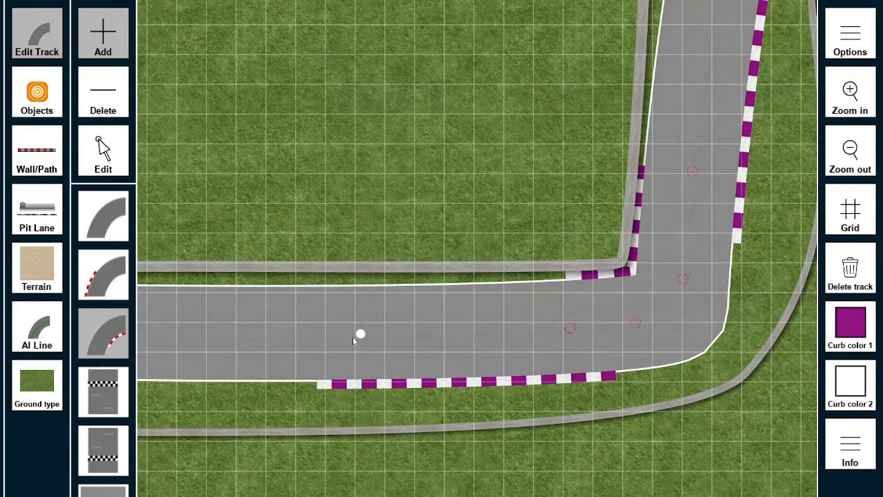
right_drag(305, 342, 337, 334)
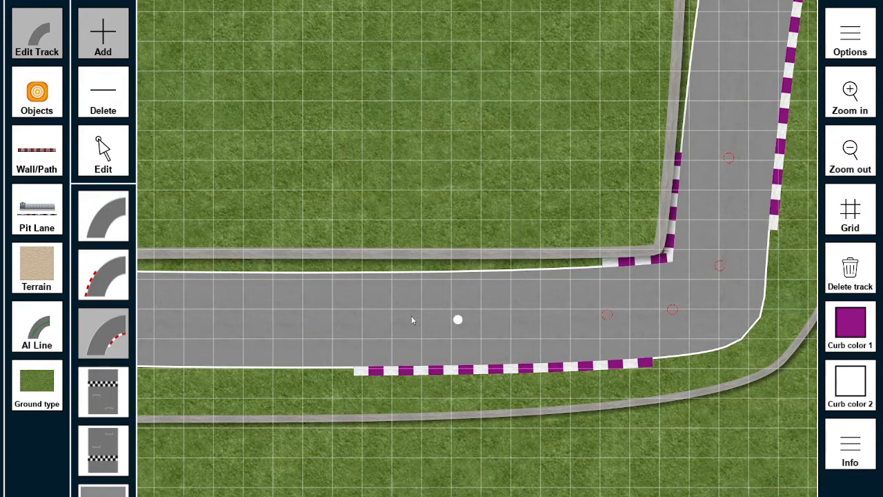
right_drag(361, 309, 546, 331)
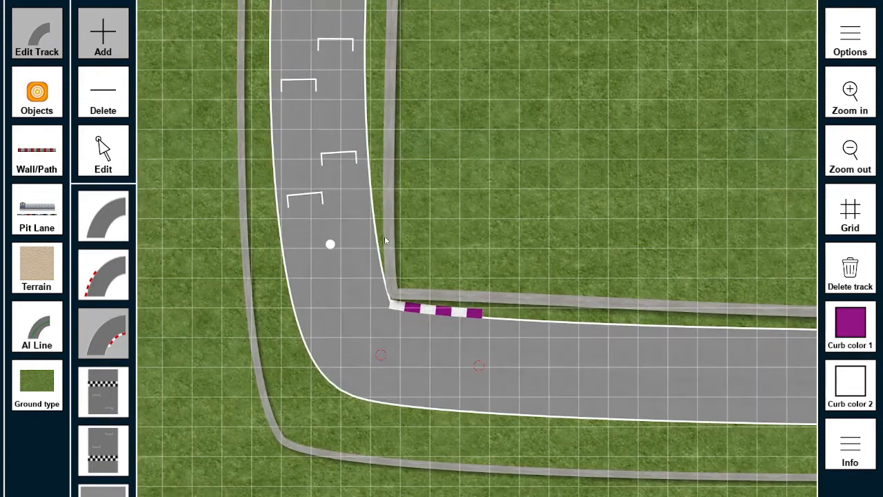
mouse_move(381, 298)
mouse_down()
mouse_move(370, 249)
mouse_move(372, 190)
mouse_move(344, 158)
mouse_up()
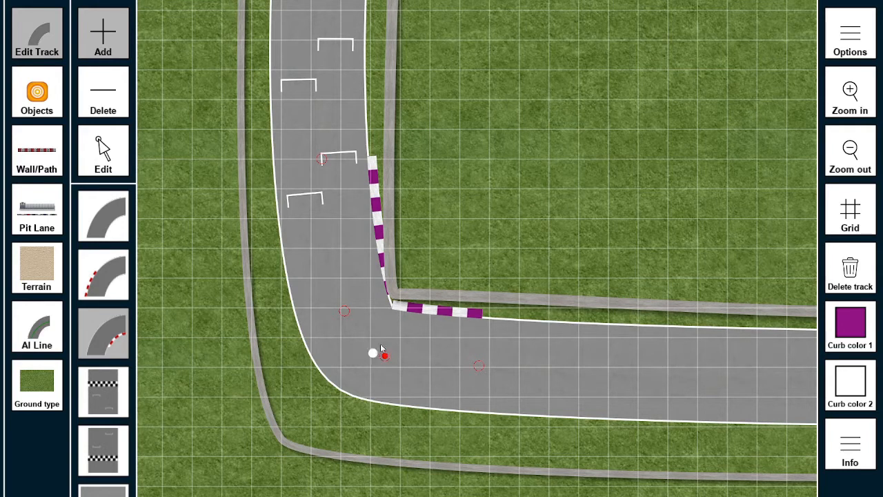
drag(346, 311, 348, 323)
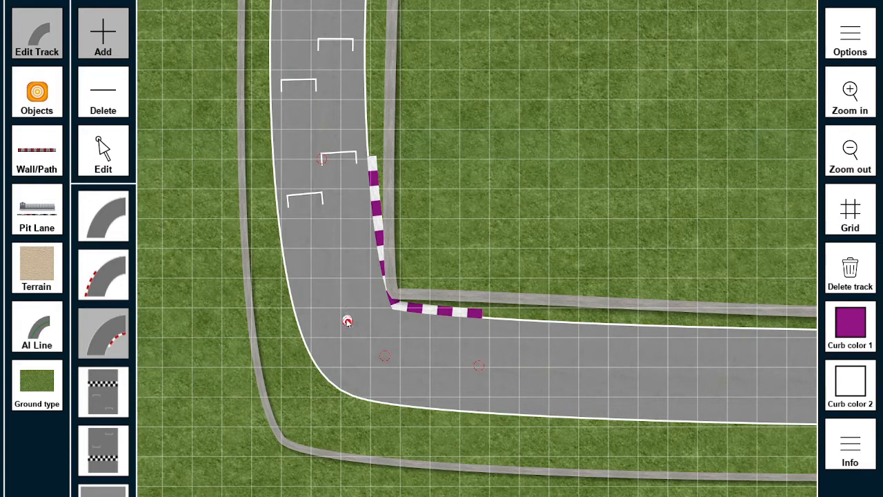
drag(349, 323, 350, 325)
Step: Start a grey asphalt terrain area with points at the outer and inner walls just past the start line and toward the upper-left curb
drag(284, 254, 320, 256)
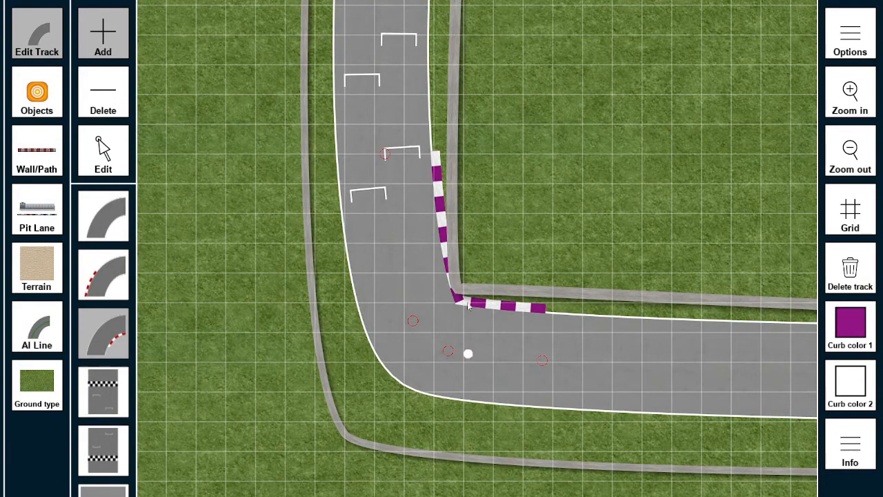
drag(656, 148, 639, 433)
drag(681, 257, 579, 302)
scroll(580, 302, up, 1)
scroll(579, 302, down, 3)
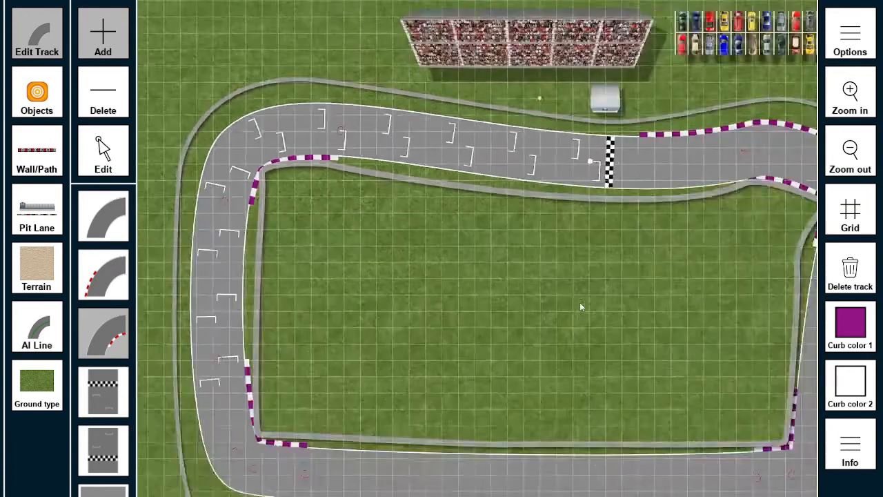
click(27, 268)
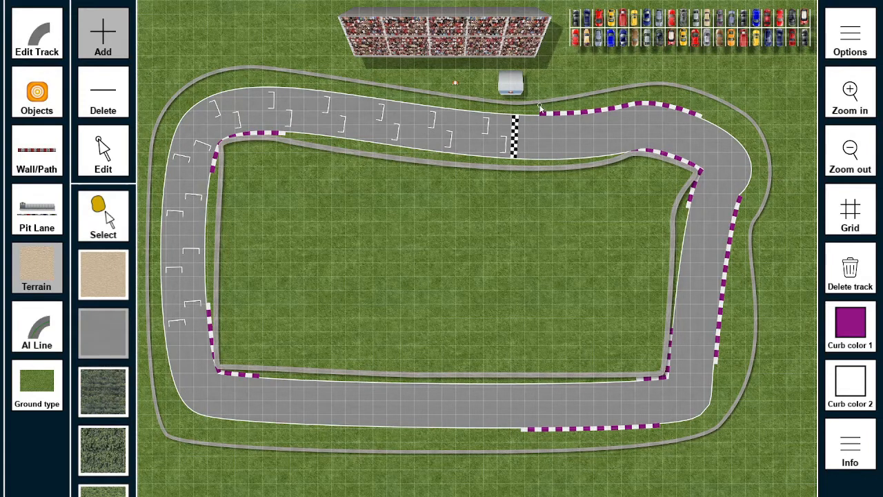
click(540, 169)
click(286, 137)
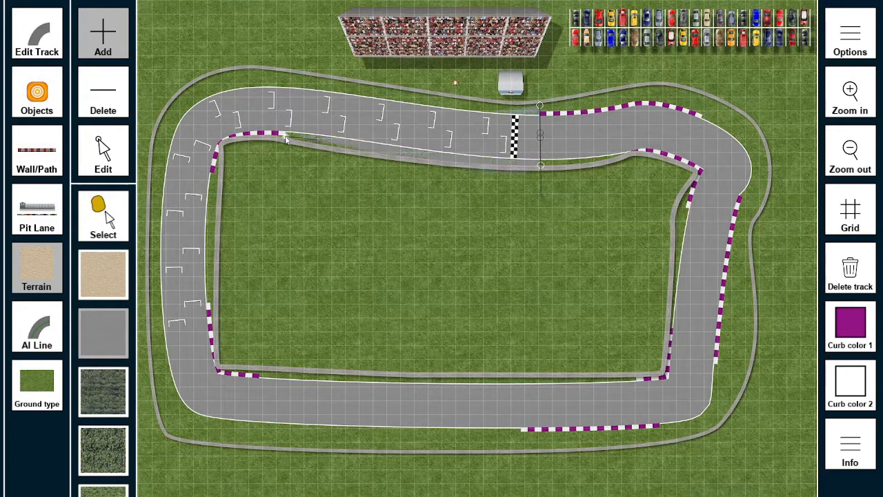
Step: Complete the asphalt run-off across the start straight with two points near the northwest corner, and fit its inner edge to the wall past the start line
click(292, 74)
drag(286, 139, 289, 143)
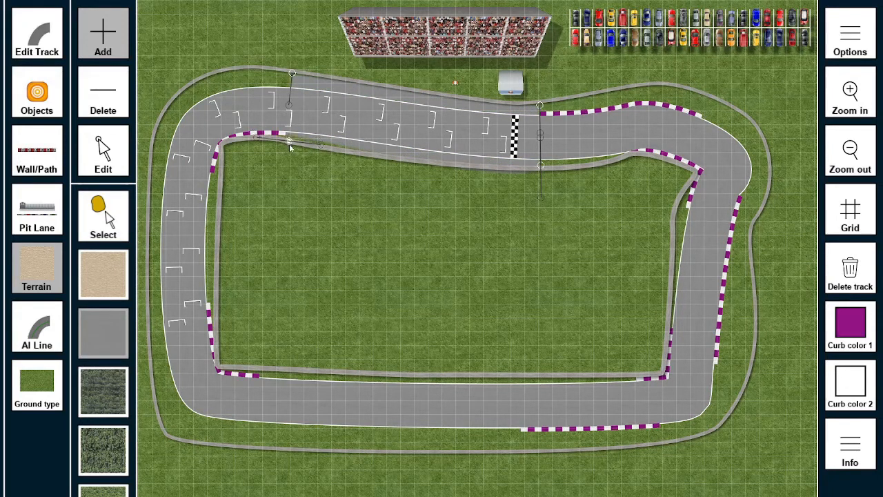
scroll(350, 175, up, 5)
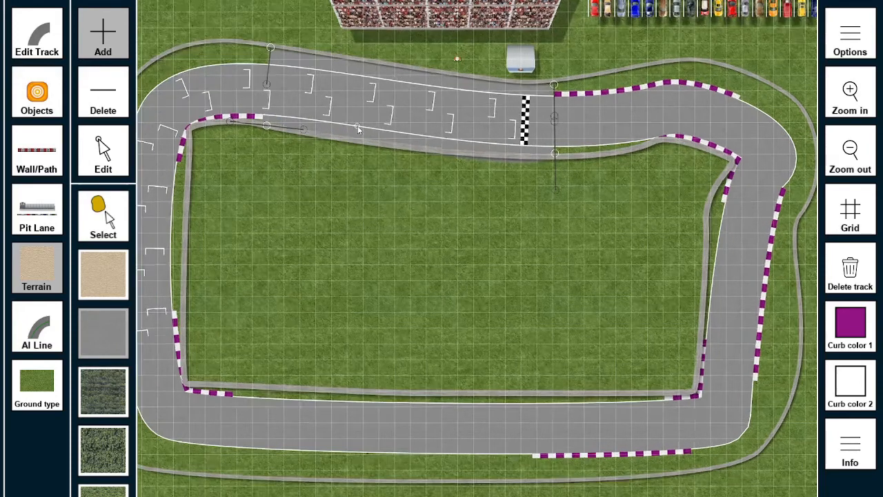
middle_drag(389, 145, 300, 248)
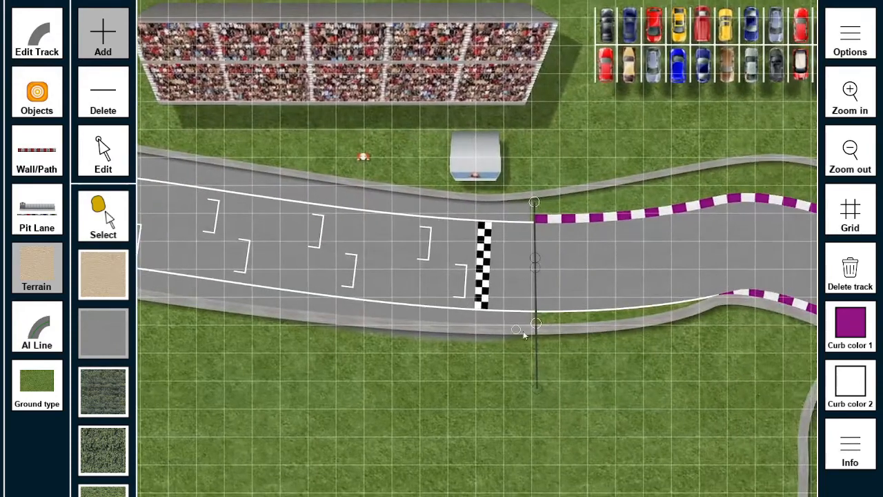
drag(536, 384, 531, 334)
drag(579, 291, 663, 326)
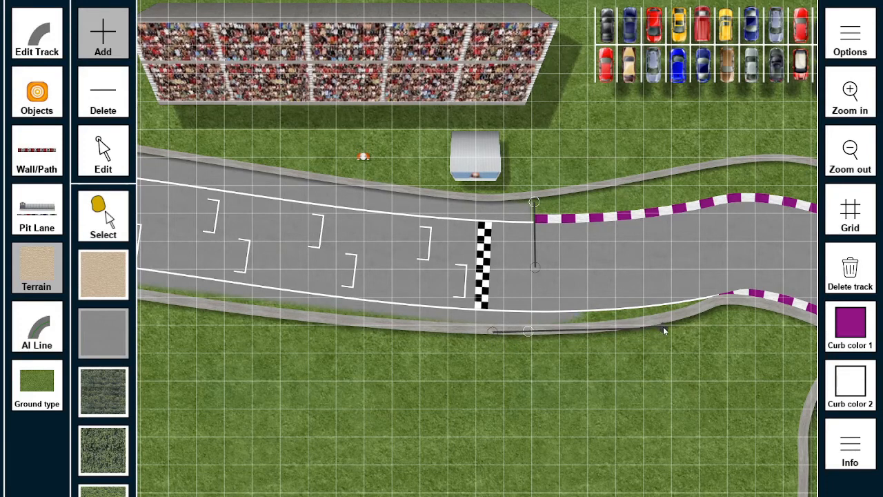
drag(490, 333, 347, 334)
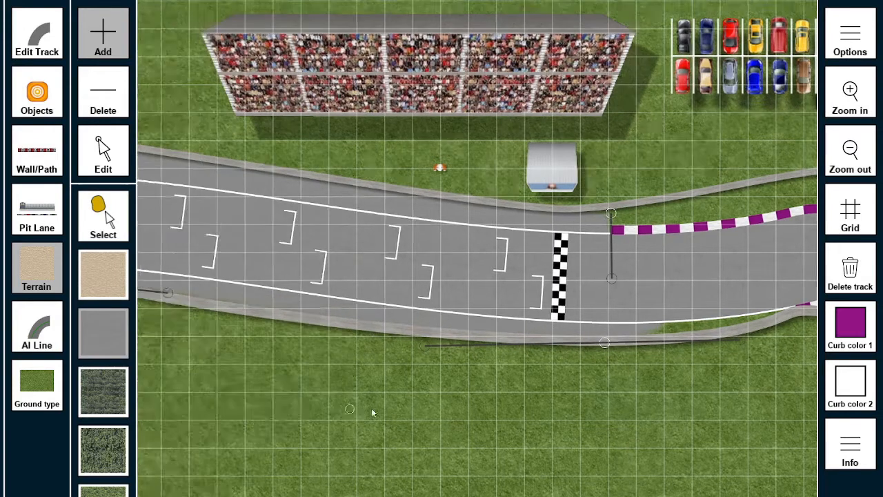
Step: Move the asphalt area's inner northwest point past the end of the curb and align its handles with the inner wall
key(Left)
drag(456, 287, 458, 292)
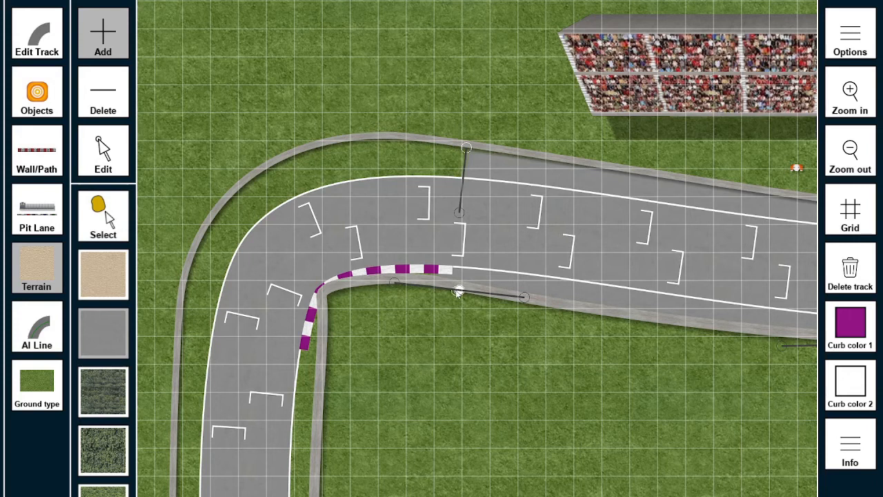
drag(394, 281, 424, 284)
mouse_move(459, 293)
mouse_down()
mouse_move(485, 297)
mouse_move(472, 293)
mouse_up()
drag(473, 293, 509, 303)
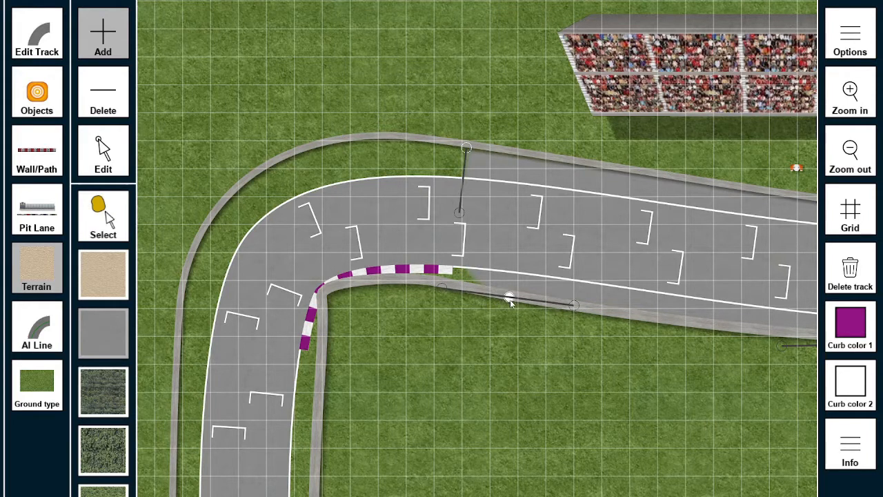
Step: Reshape the asphalt area's outer edge so its end points and handles follow the outer wall along the start straight
drag(467, 148, 467, 142)
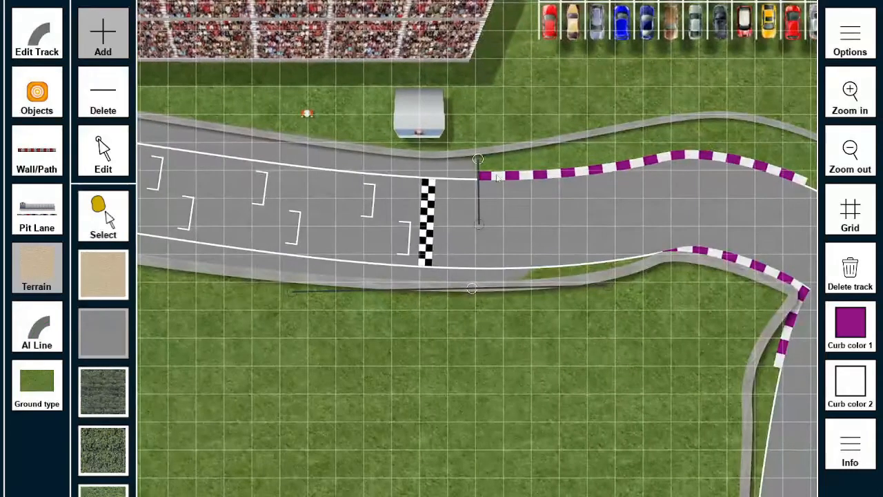
drag(477, 159, 477, 93)
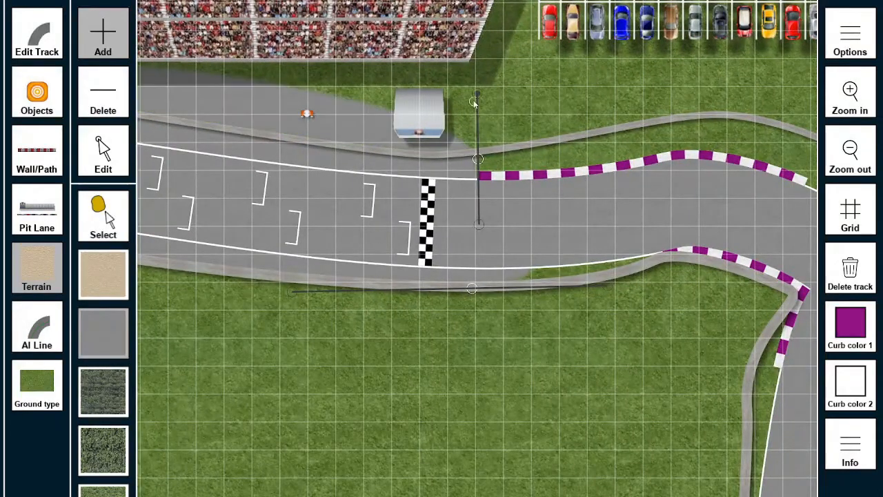
right_drag(213, 166, 482, 205)
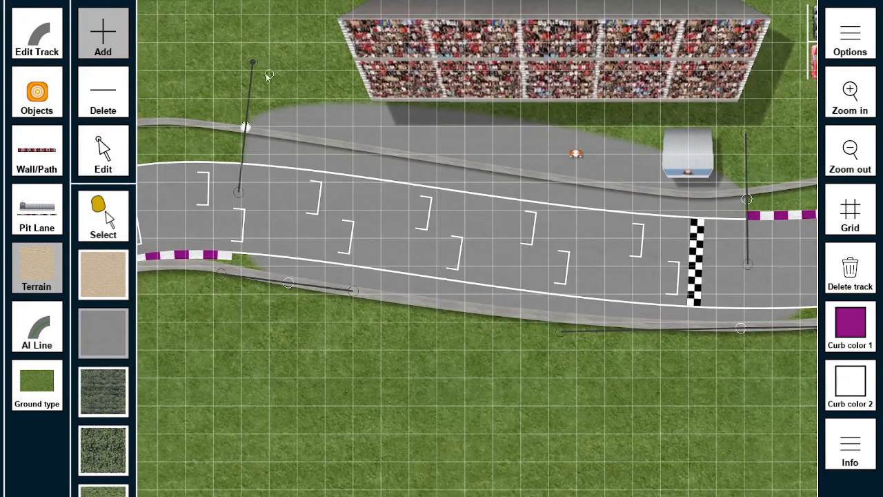
drag(253, 66, 302, 142)
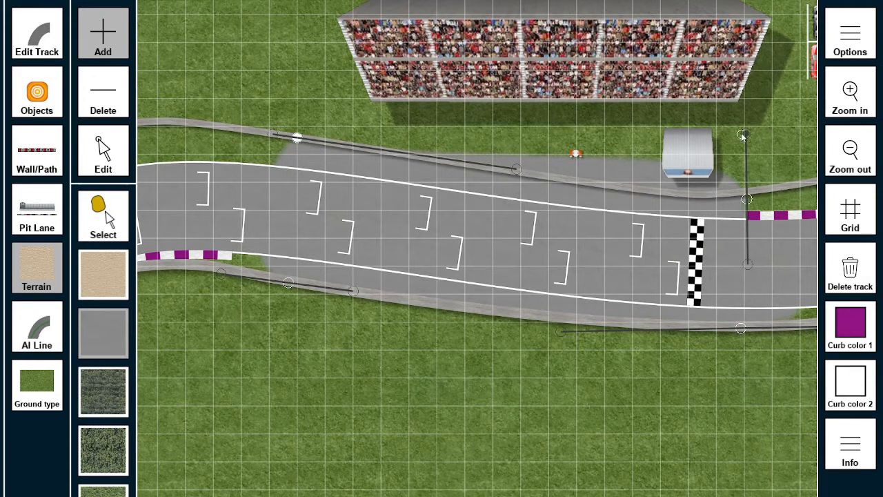
drag(743, 135, 747, 185)
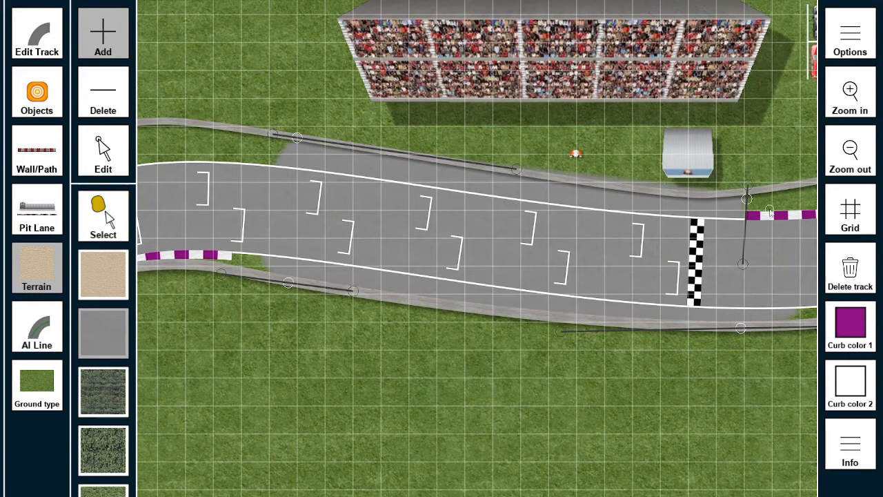
drag(747, 200, 692, 202)
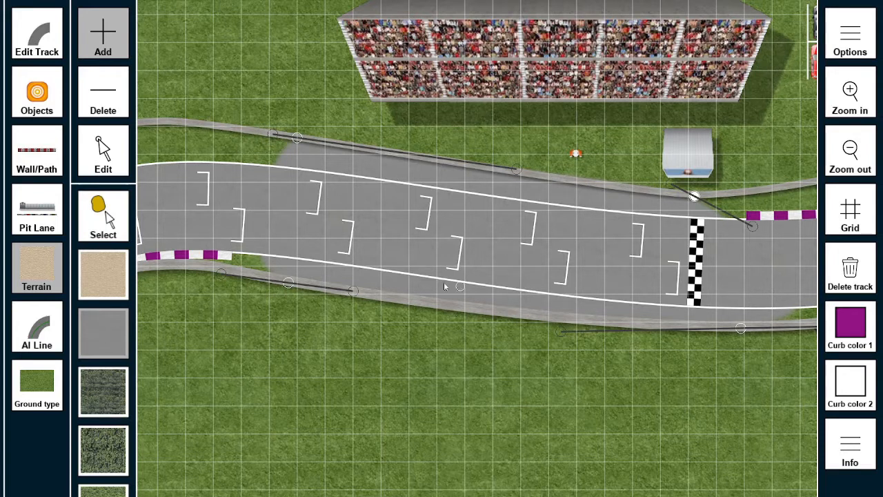
Step: Examine the asphalt run-off edges along the start straight, the first corner and the whole circuit
key(Up)
key(Left)
key(Right)
key(Left)
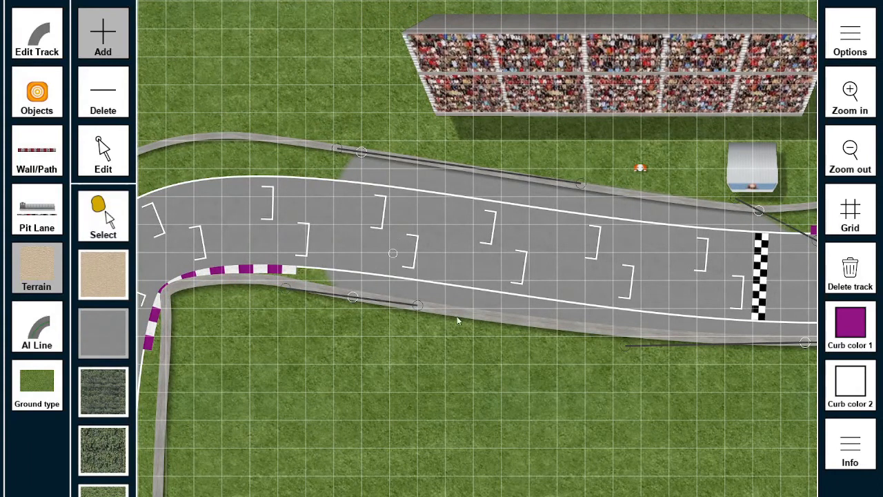
key(Right)
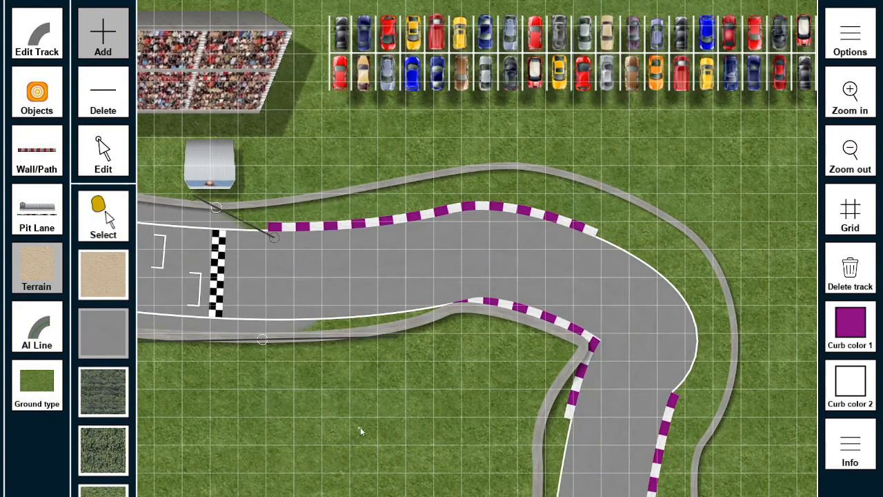
right_drag(463, 405, 506, 393)
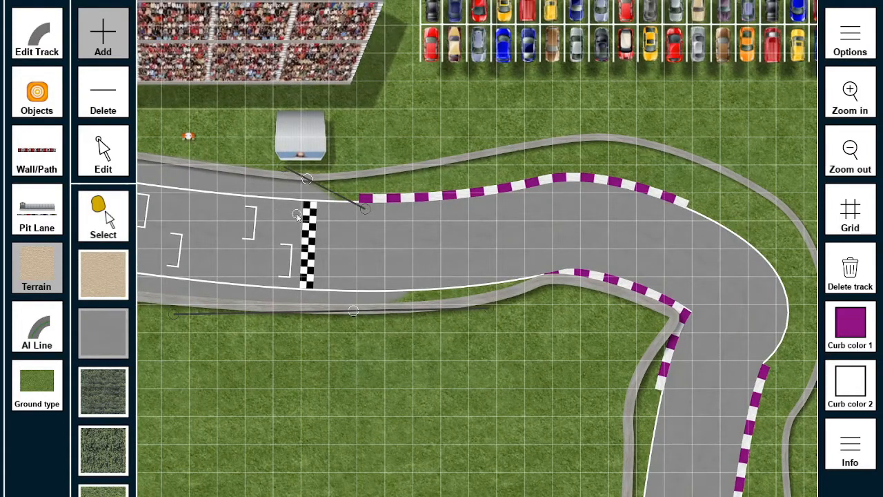
right_drag(238, 384, 463, 397)
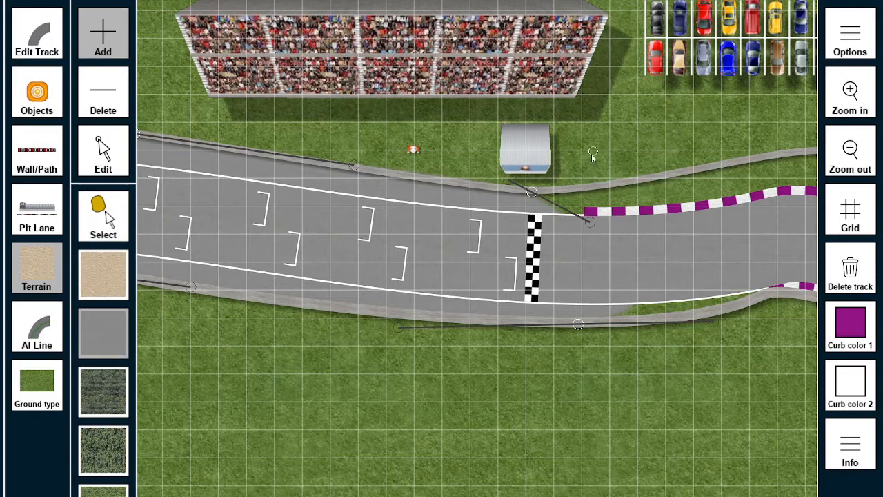
middle_drag(700, 389, 613, 384)
scroll(397, 365, down, 3)
scroll(397, 366, down, 3)
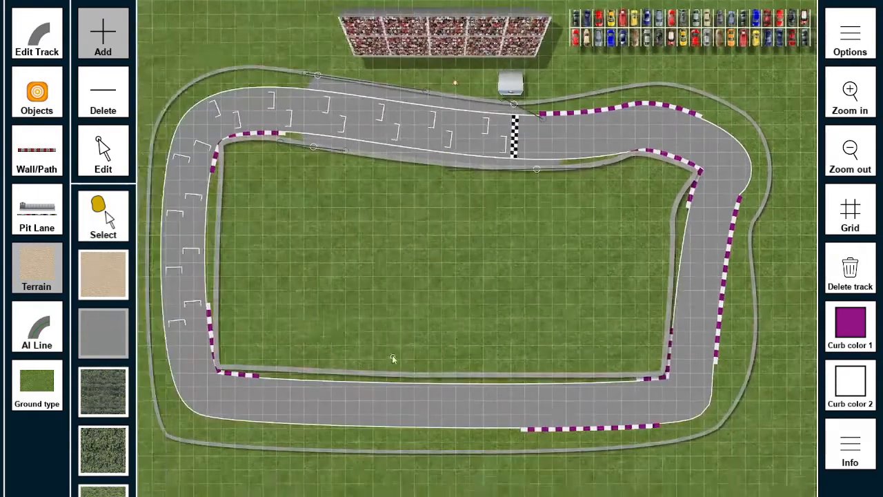
scroll(319, 292, up, 2)
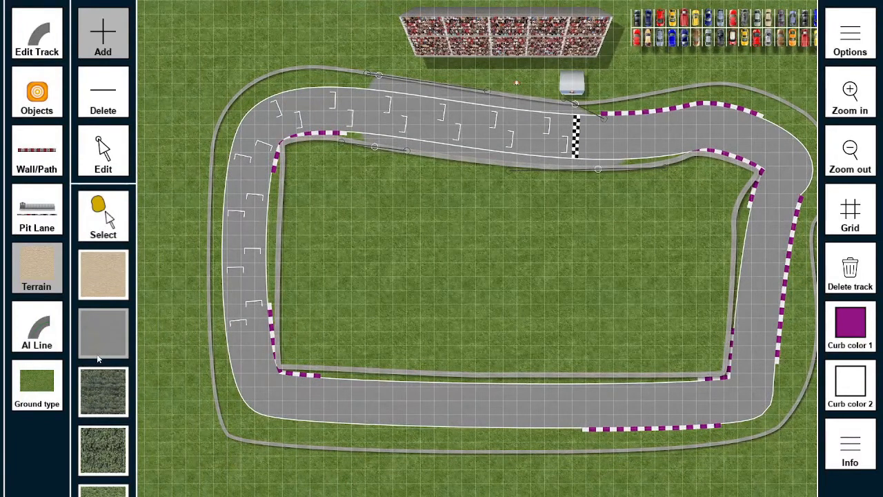
Step: Draw a sand run-off area between the track and the outer wall at the southwest corner
click(115, 284)
drag(666, 223, 519, 236)
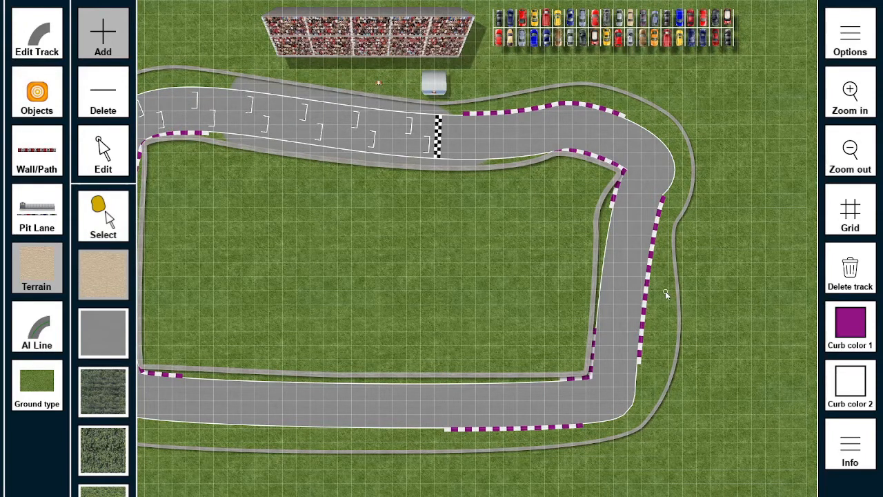
drag(282, 331, 418, 353)
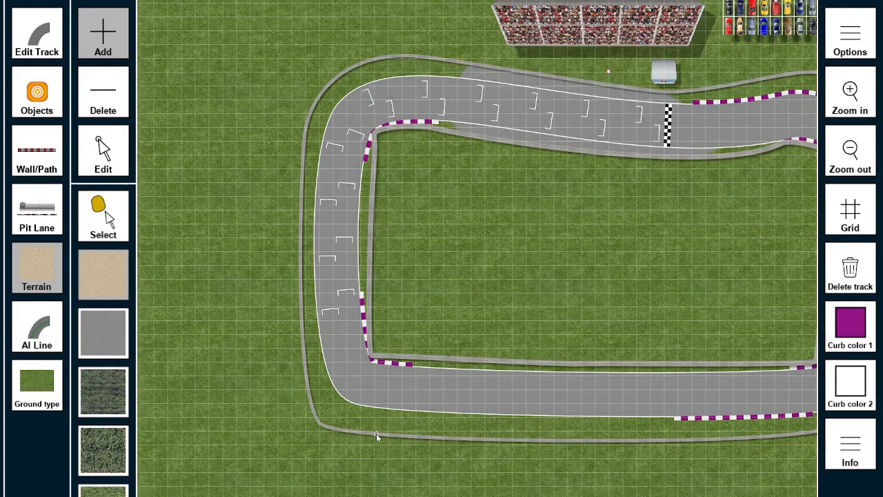
click(319, 424)
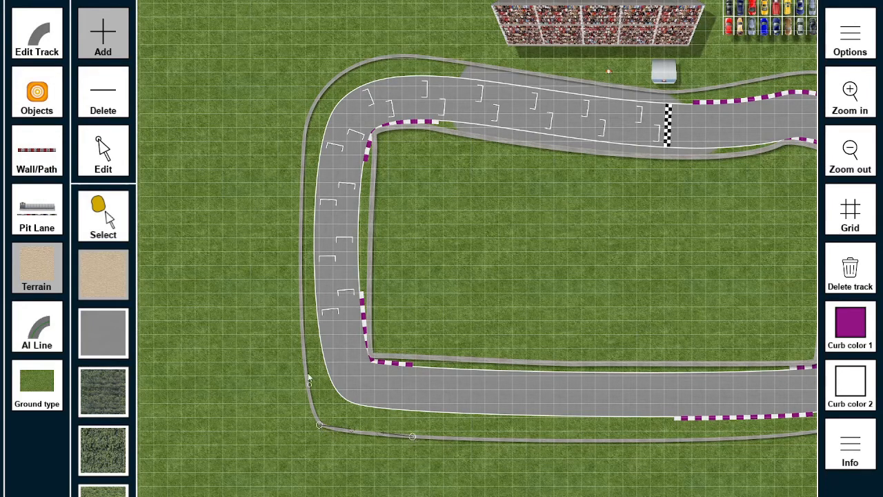
click(302, 329)
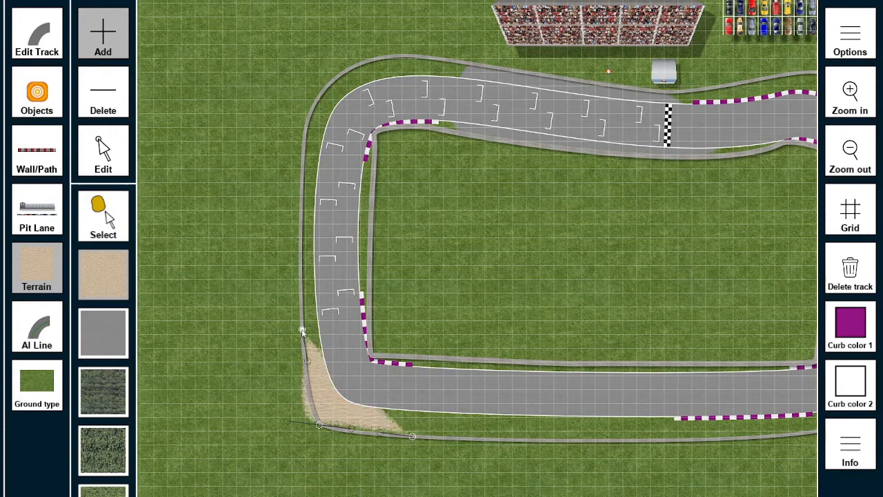
Step: Shorten the sand area along the southern straight and adjust its curve handles to follow the outer wall at the southwest corner
click(412, 437)
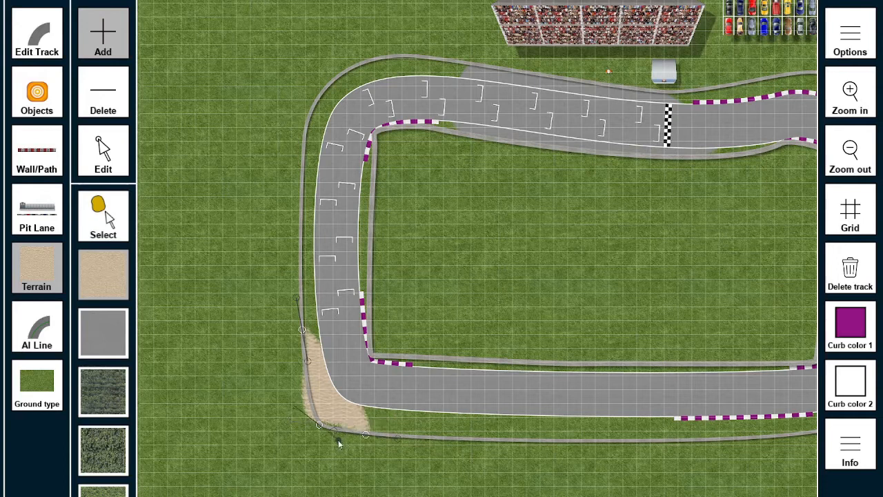
drag(336, 447, 322, 424)
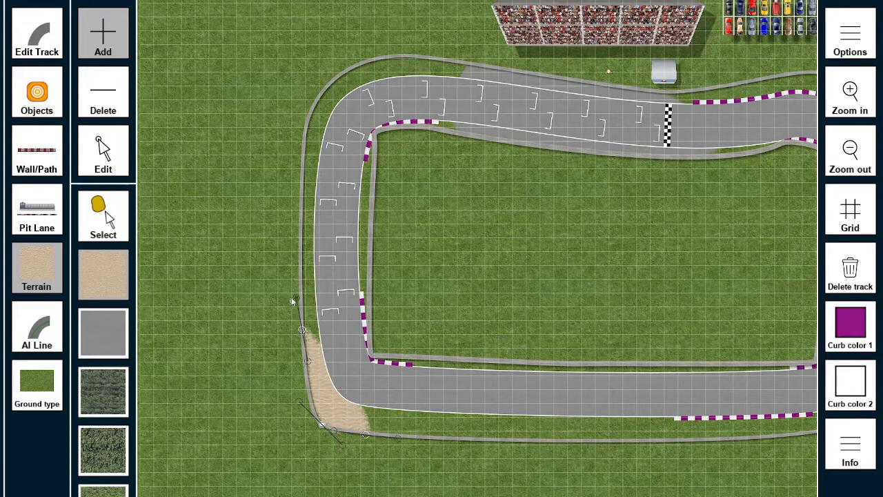
drag(298, 299, 302, 318)
drag(301, 314, 301, 319)
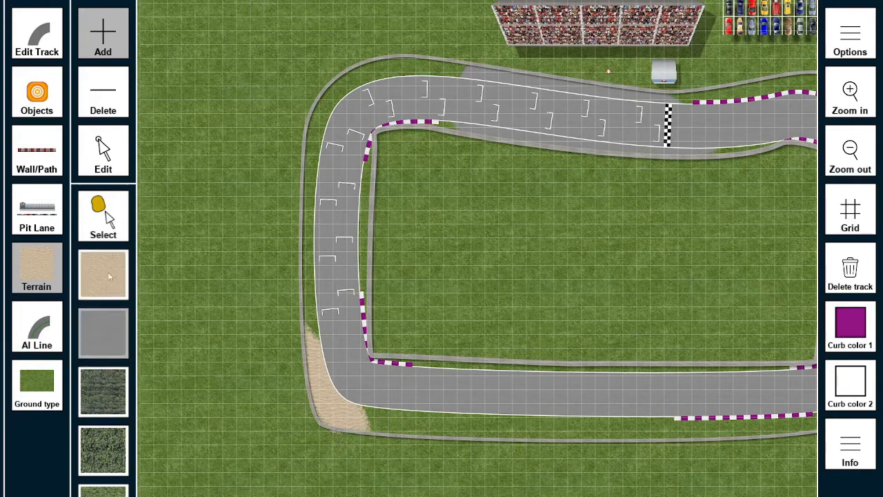
Step: Draw a four-point area of the dark forest terrain outside the outer wall along the circuit's western side
scroll(111, 386, down, 3)
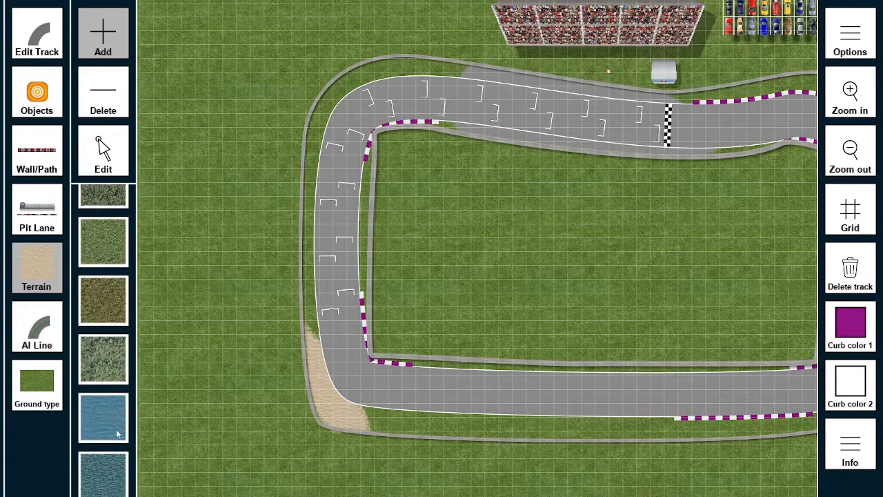
scroll(112, 424, down, 1)
scroll(110, 345, up, 1)
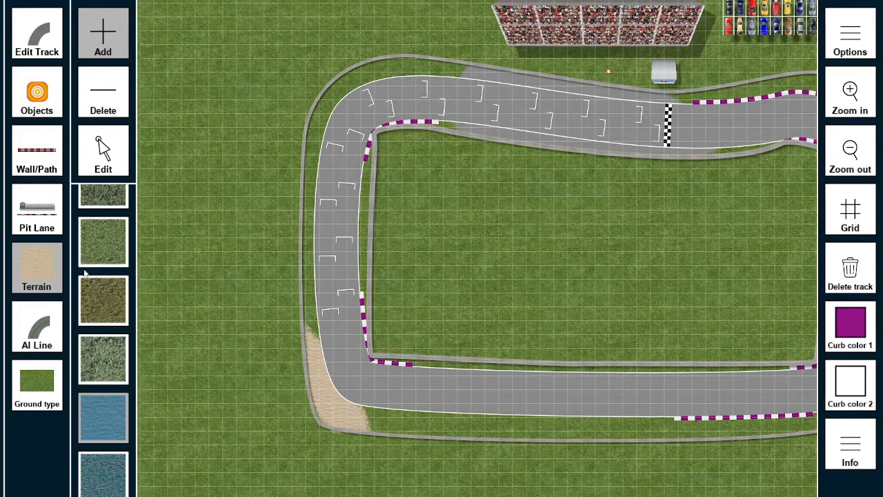
scroll(76, 285, up, 1)
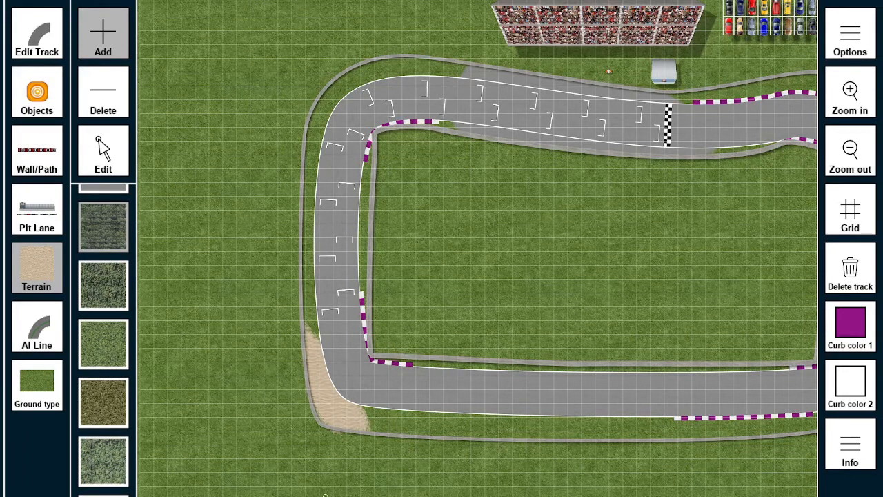
right_drag(287, 459, 318, 476)
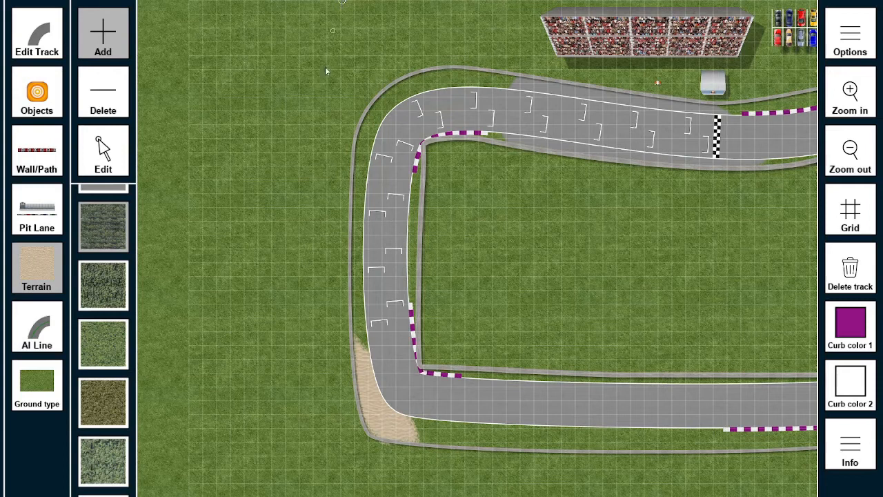
click(340, 449)
click(169, 448)
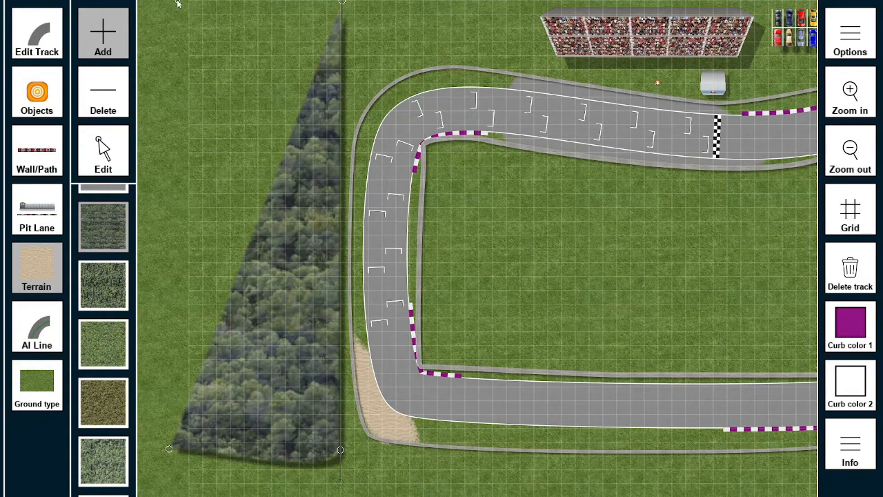
click(177, 3)
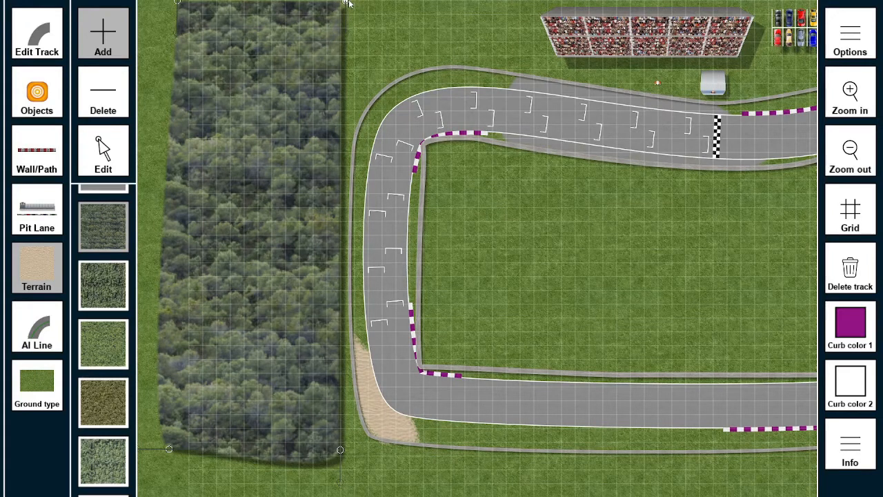
click(344, 2)
Step: Extend the forest area's outer southwest corner further south beyond the sand run-off
scroll(601, 324, down, 3)
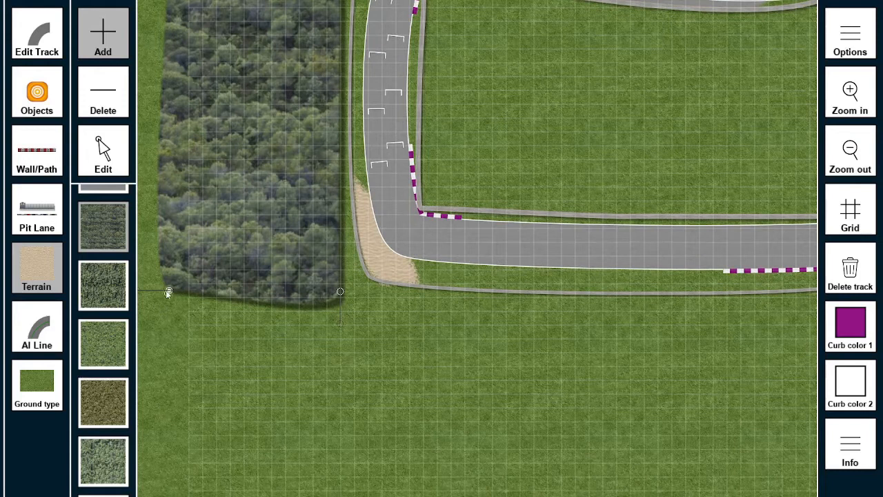
click(176, 404)
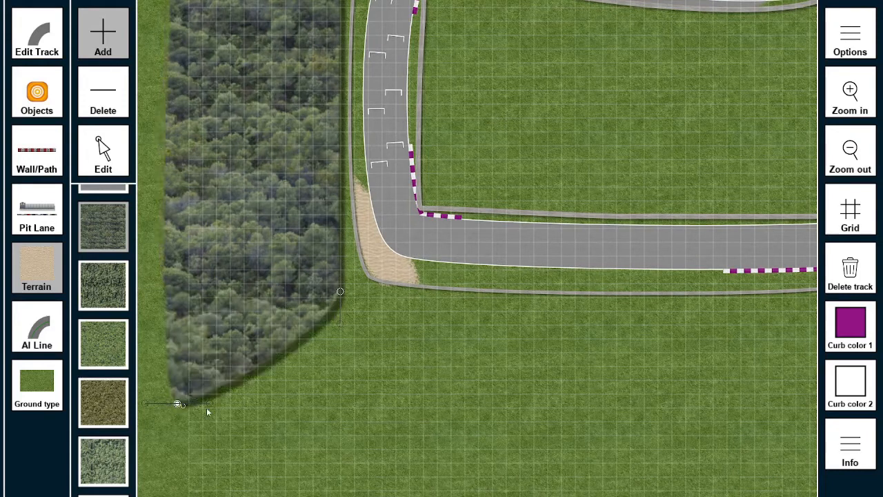
scroll(463, 461, up, 3)
scroll(566, 209, down, 4)
scroll(545, 241, up, 4)
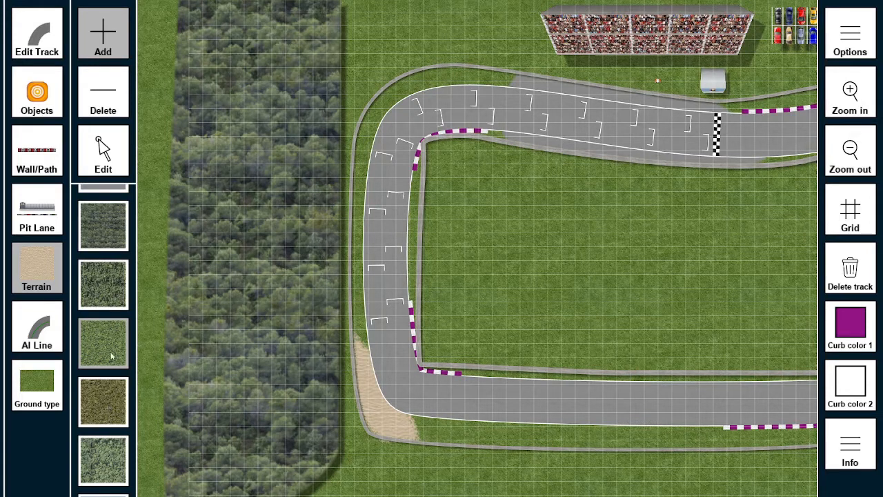
Step: Examine the available terrain types and the editable points of the walls and terrain areas around the circuit
drag(111, 447, 114, 277)
scroll(113, 280, up, 5)
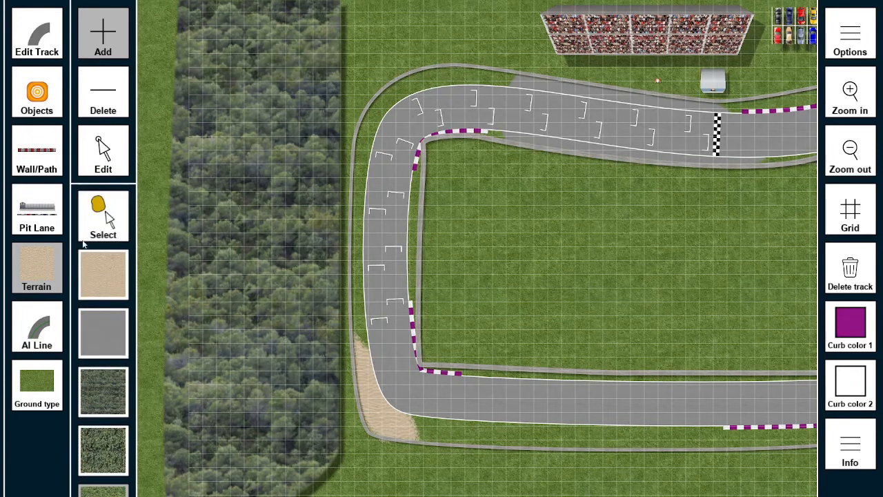
click(103, 154)
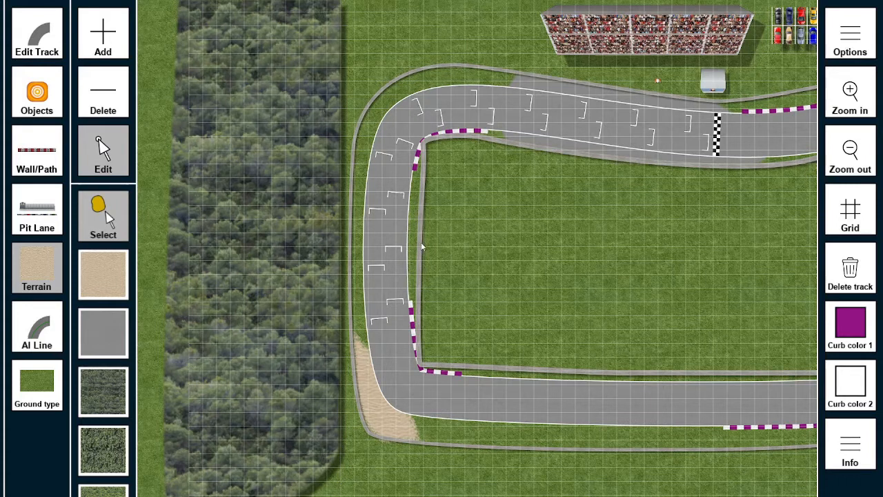
click(351, 354)
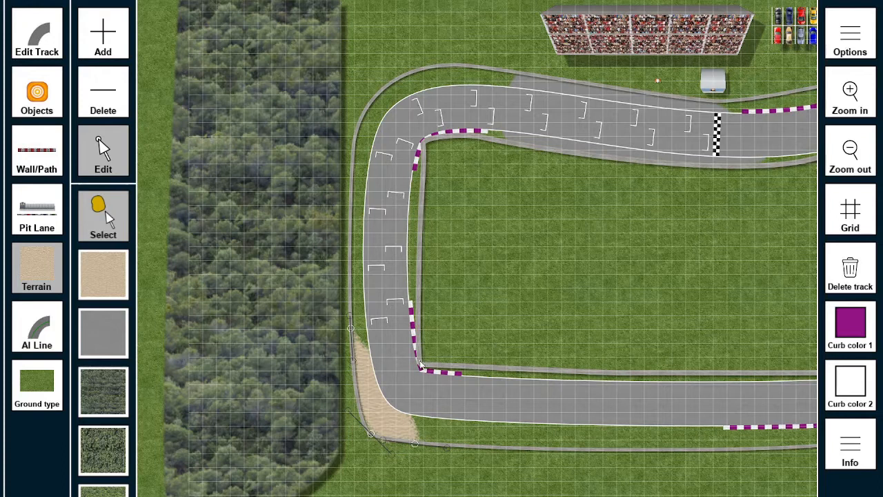
click(117, 280)
click(114, 230)
click(642, 165)
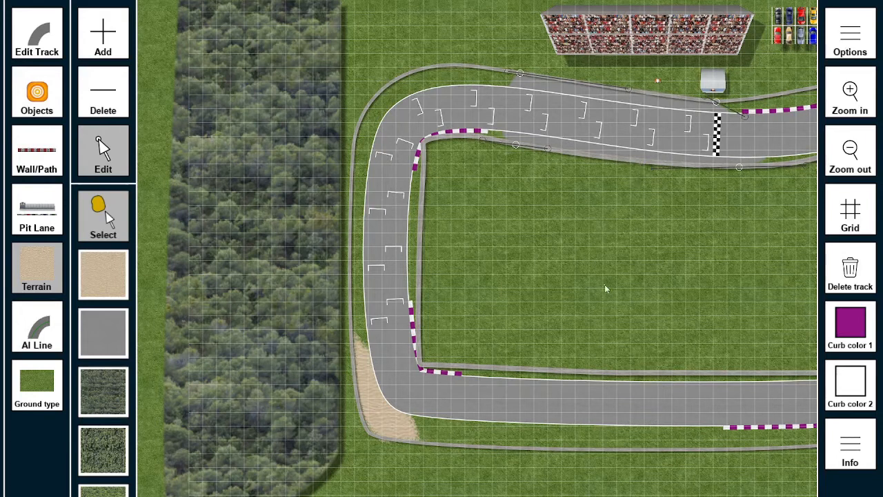
click(102, 235)
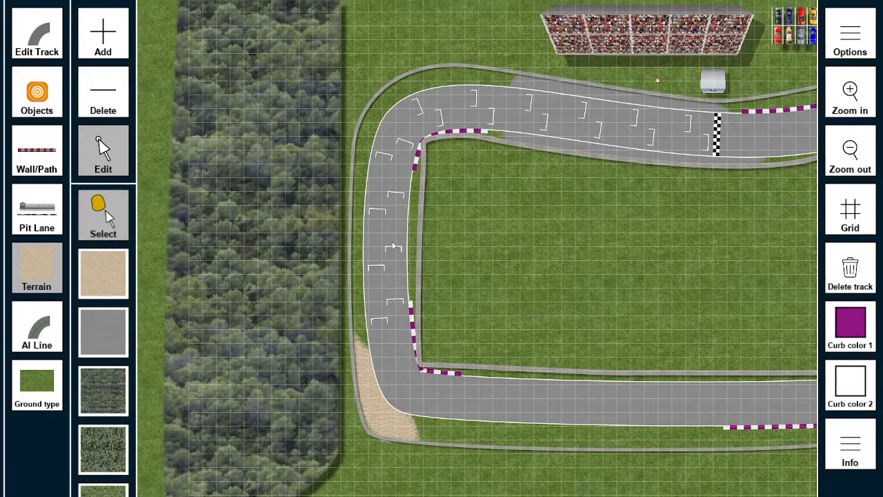
drag(641, 279, 387, 269)
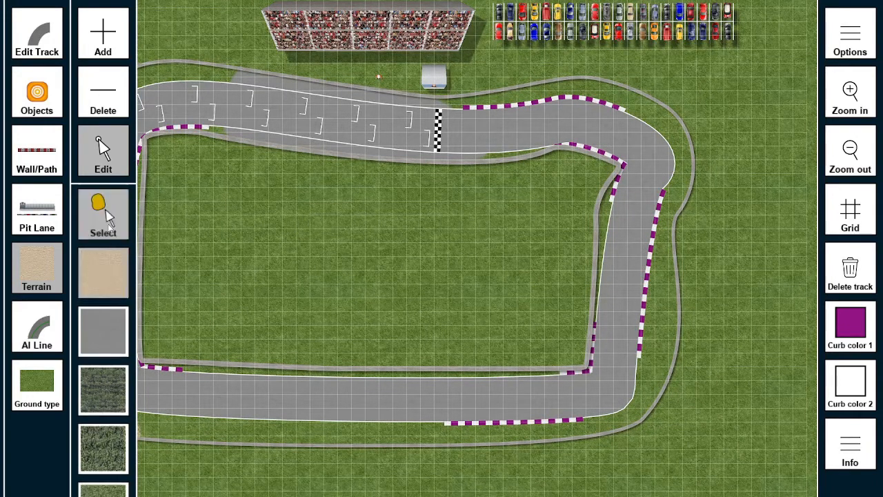
click(40, 156)
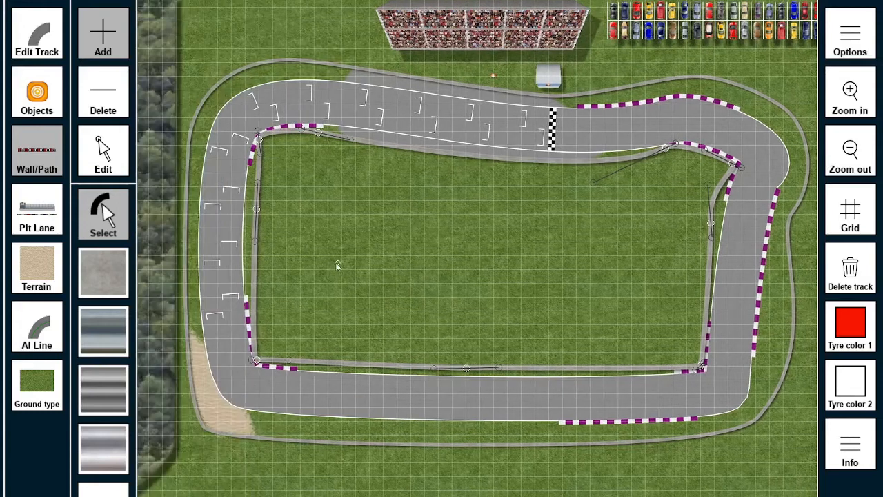
drag(338, 267, 501, 273)
click(108, 273)
click(107, 231)
click(37, 268)
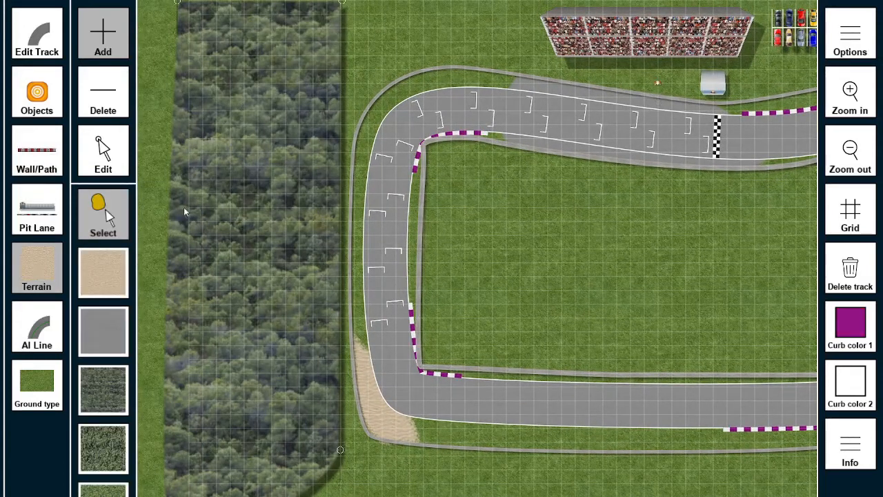
scroll(112, 407, down, 3)
scroll(117, 360, up, 3)
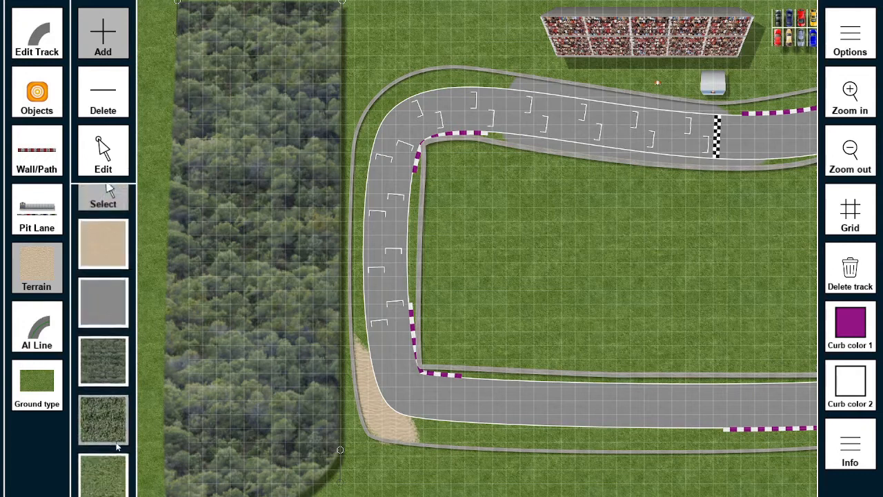
Step: Draw an asphalt road path from the southern straight southward across the outer wall, bending west to the map's edge
click(43, 172)
scroll(107, 205, down, 3)
scroll(117, 206, down, 2)
scroll(92, 311, down, 2)
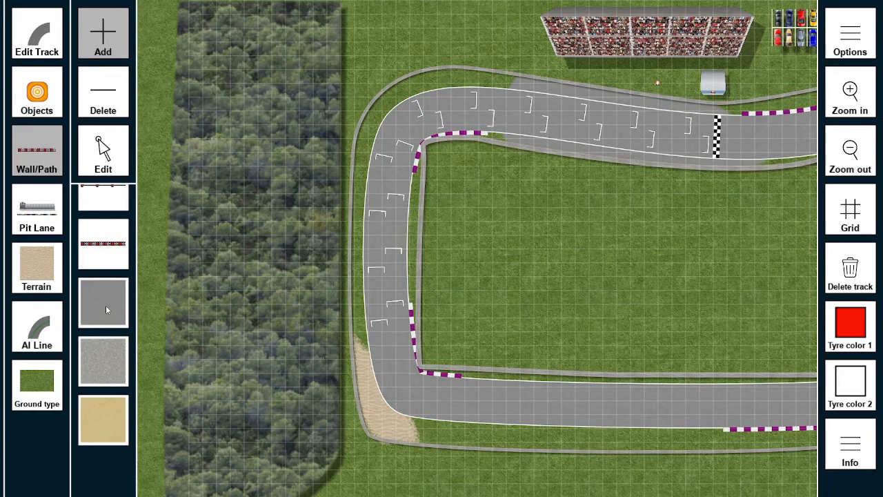
right_drag(605, 238, 608, 129)
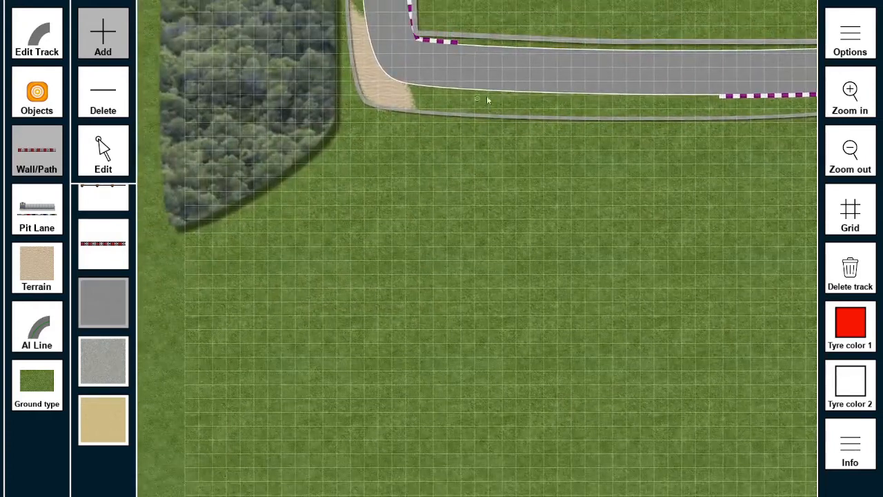
click(526, 288)
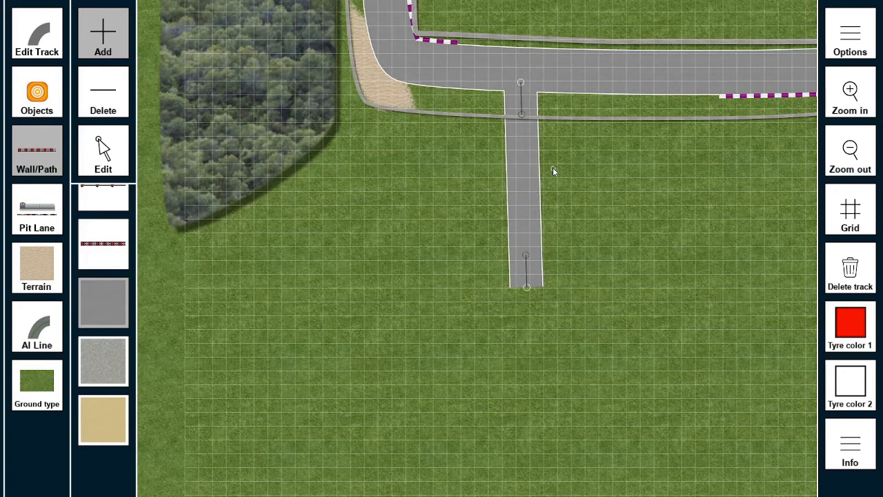
click(155, 354)
right_drag(708, 252, 718, 218)
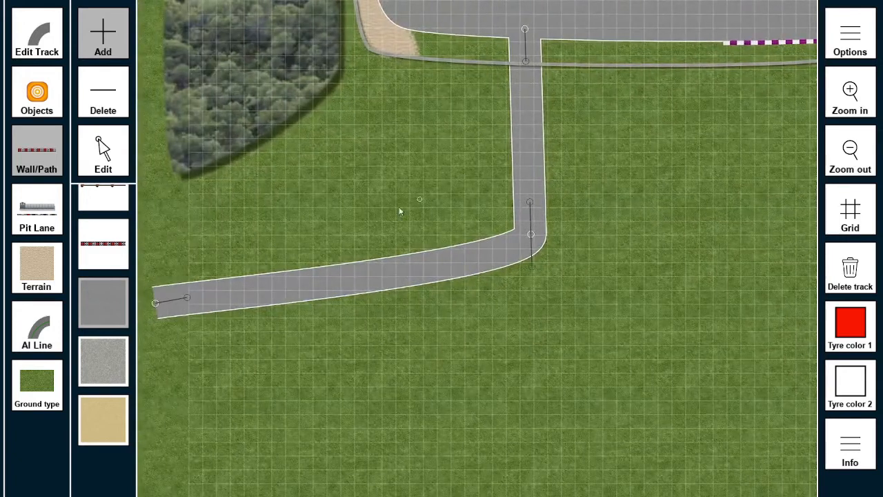
click(111, 152)
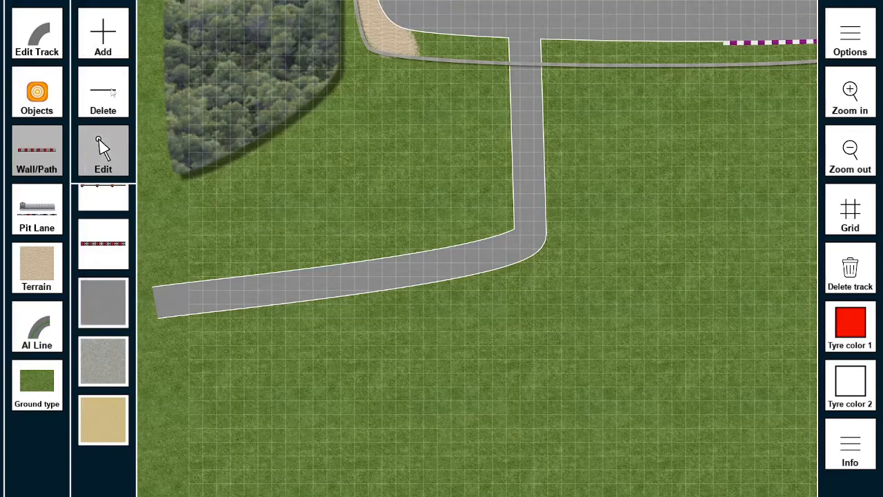
Step: Draw a gray gravel path from the asphalt road westward, bending southwest below the forest area
drag(657, 207, 420, 316)
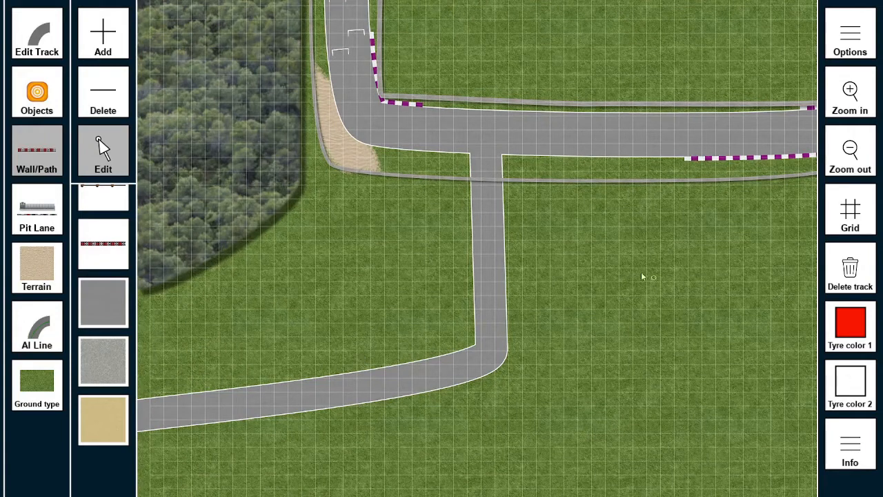
right_drag(782, 135, 644, 407)
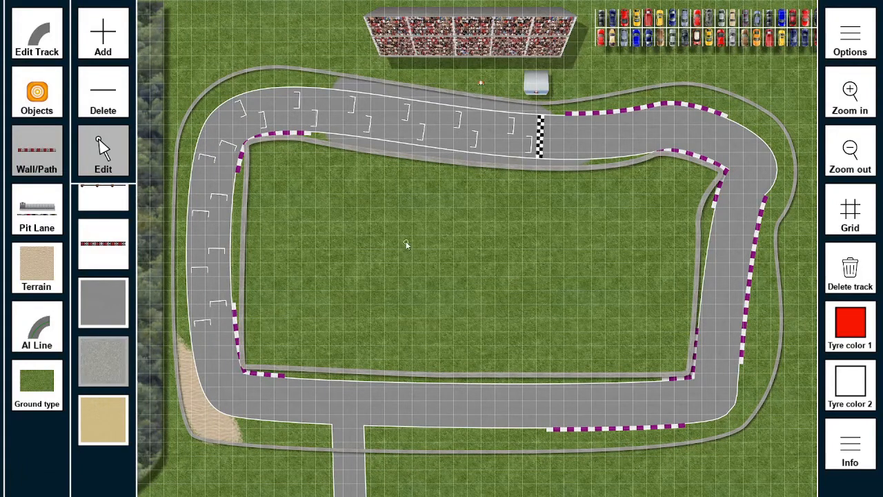
right_drag(407, 274, 430, 167)
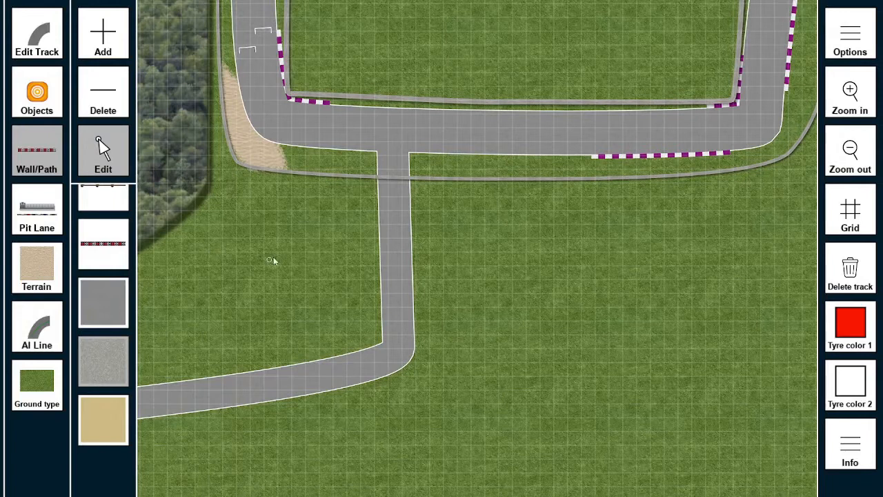
click(103, 42)
click(396, 244)
click(214, 239)
right_drag(212, 320, 345, 273)
click(169, 278)
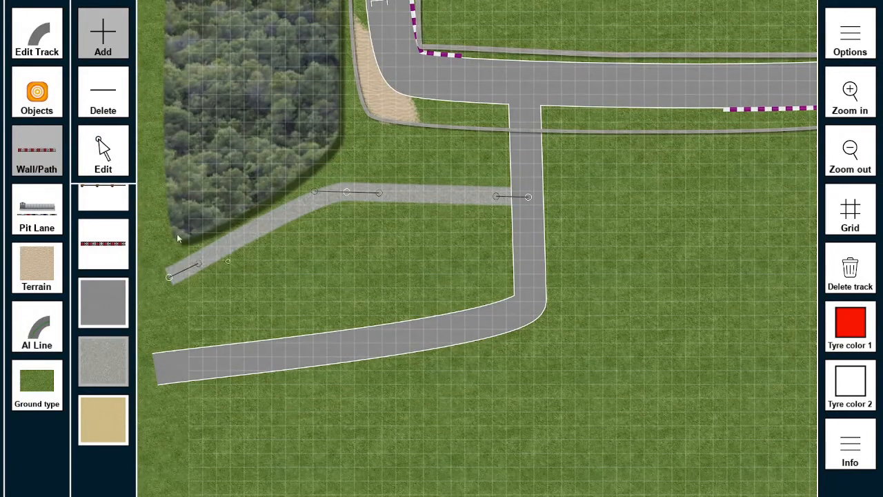
Step: Draw a sand-colored path from the asphalt road westward, running between the gravel path and the road's lower stretch
click(118, 416)
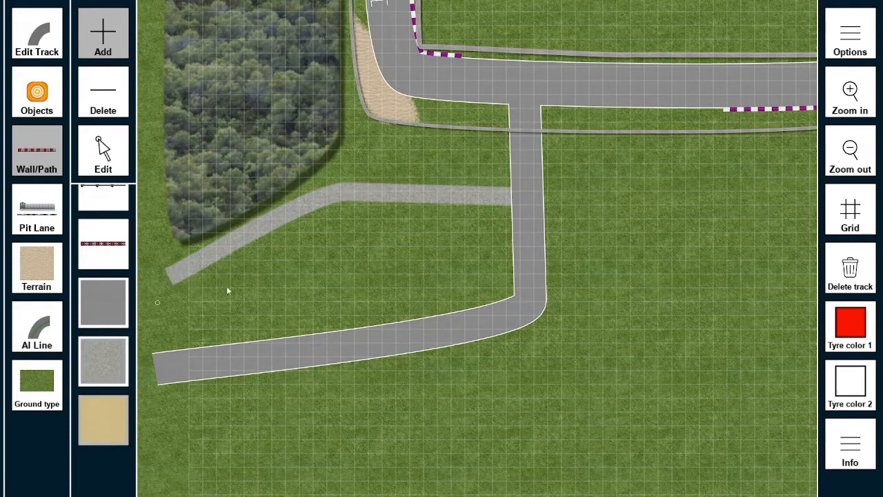
click(335, 239)
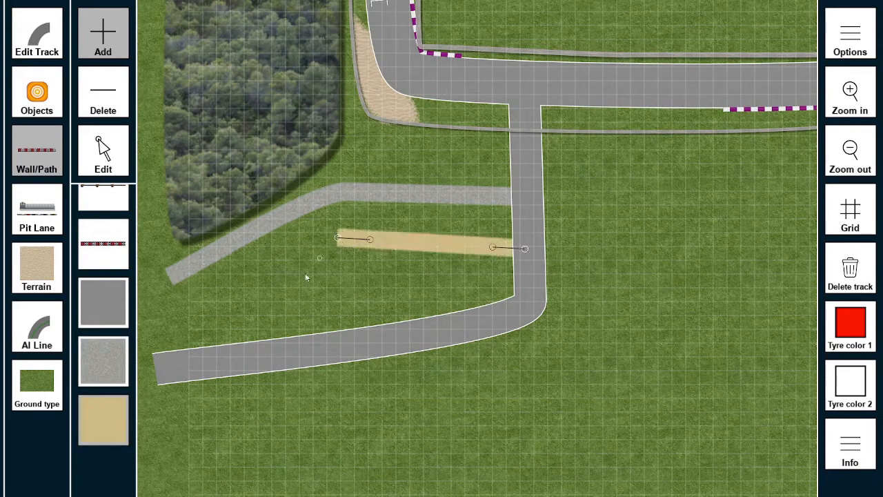
double_click(151, 323)
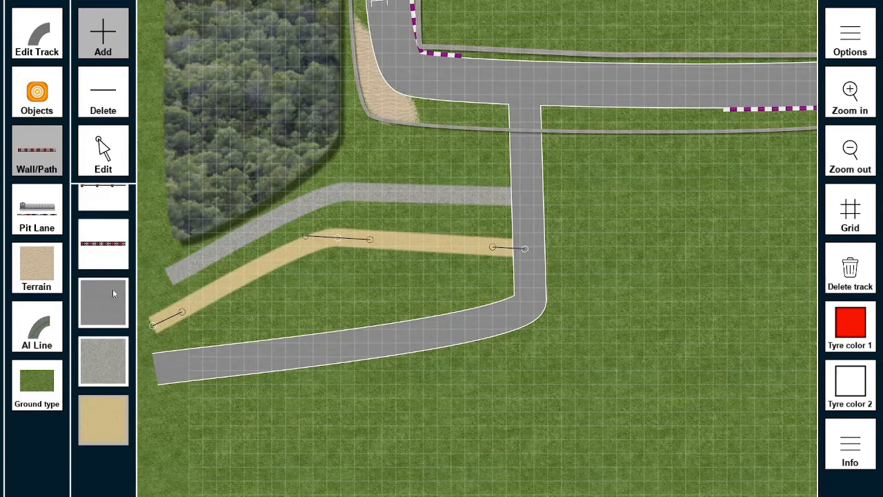
Step: Preview the eastbound pit lane building at different spots around the circuit
middle_drag(698, 168, 506, 486)
middle_drag(811, 27, 426, 309)
click(36, 211)
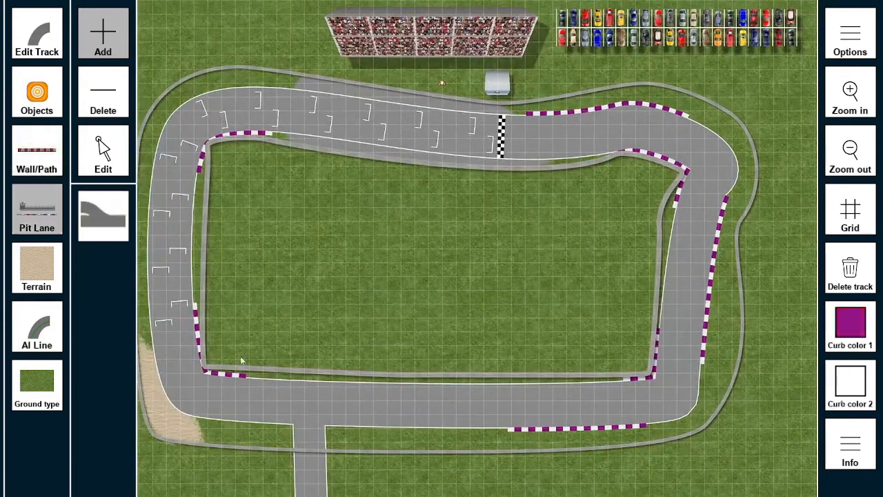
click(107, 217)
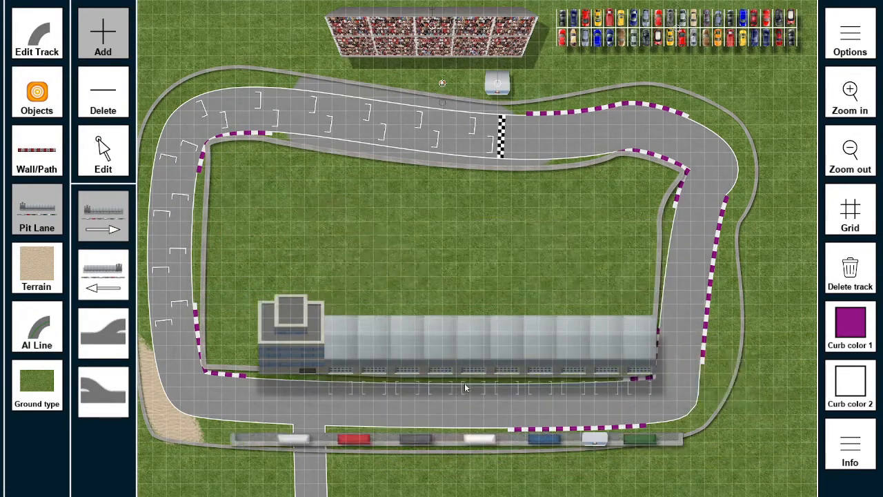
middle_drag(448, 359, 336, 275)
middle_drag(573, 409, 544, 258)
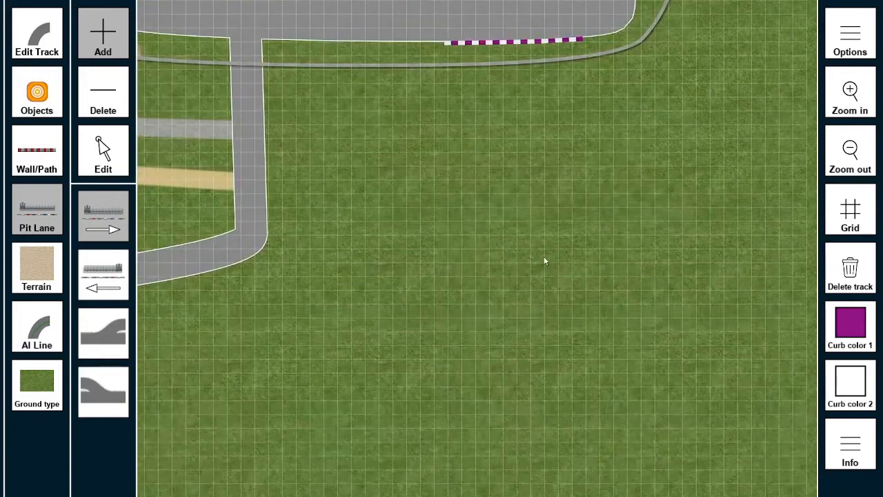
middle_drag(581, 93, 589, 462)
middle_drag(391, 221, 453, 291)
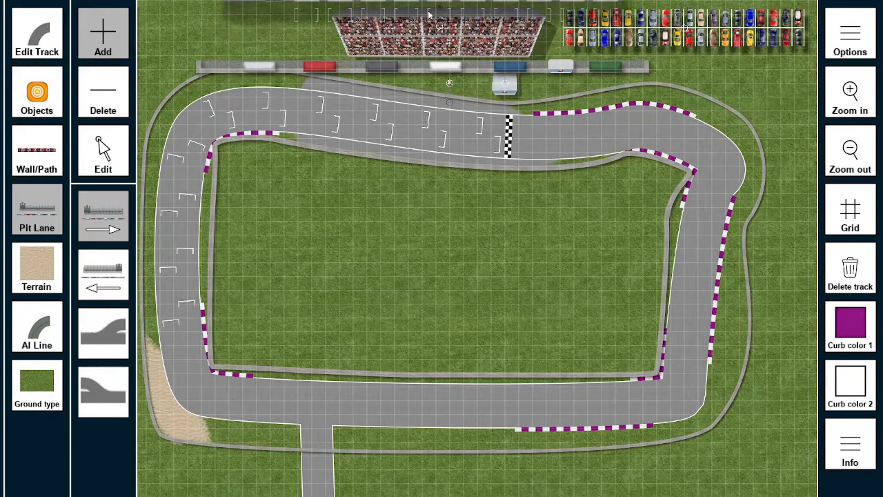
click(263, 177)
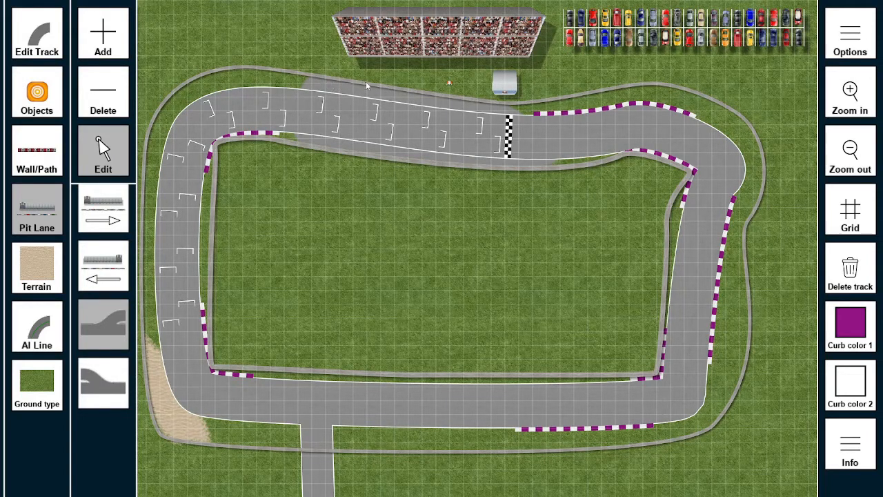
Step: Hide the grid and preview the westbound pit lane building along the southern straight
click(854, 212)
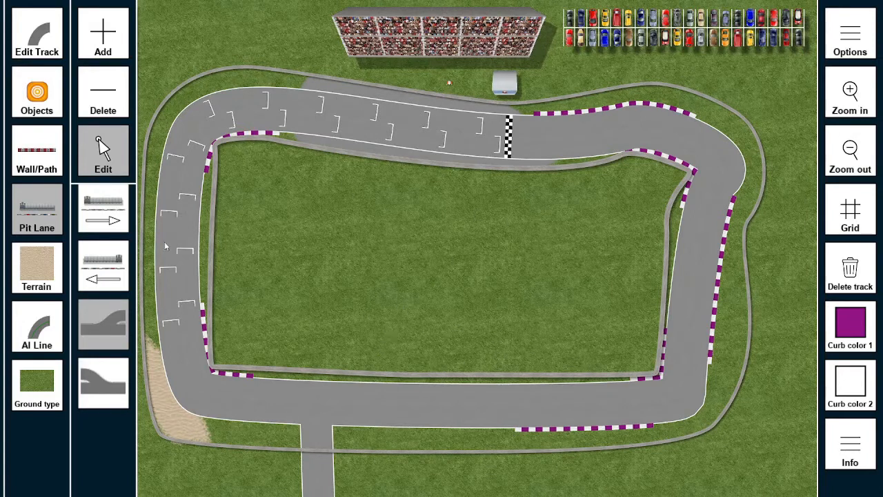
click(102, 221)
click(111, 278)
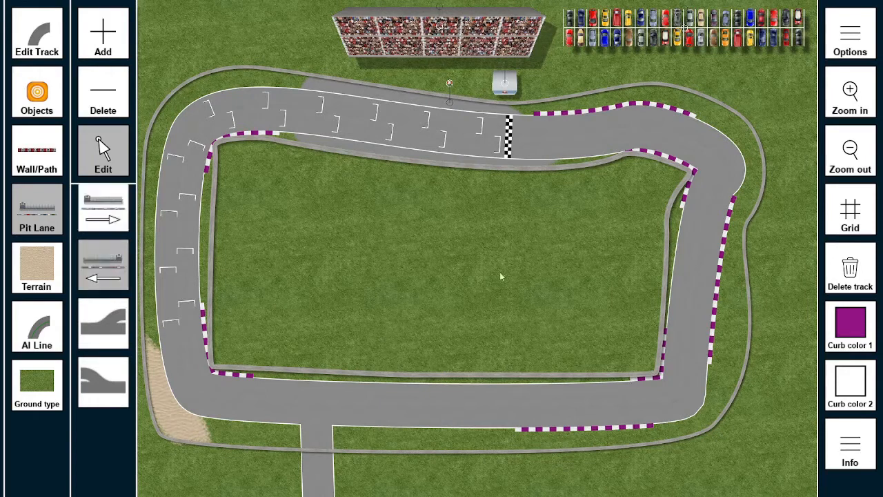
click(92, 32)
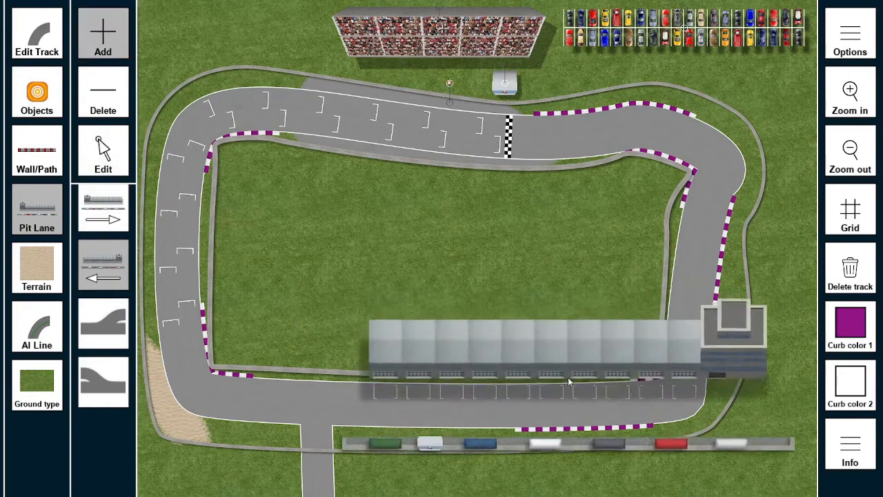
right_drag(469, 304, 484, 427)
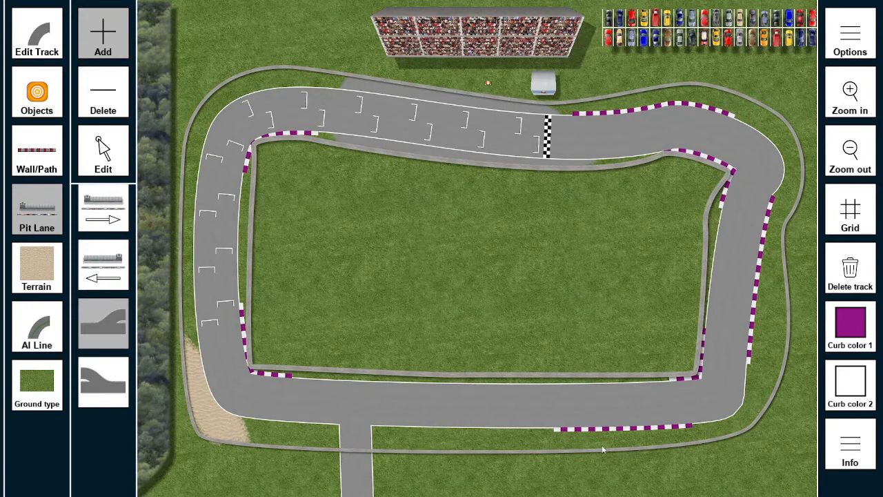
middle_drag(599, 443, 388, 288)
Step: Place an eastbound pit lane on the grass south of the southern straight, east of the asphalt road
click(106, 216)
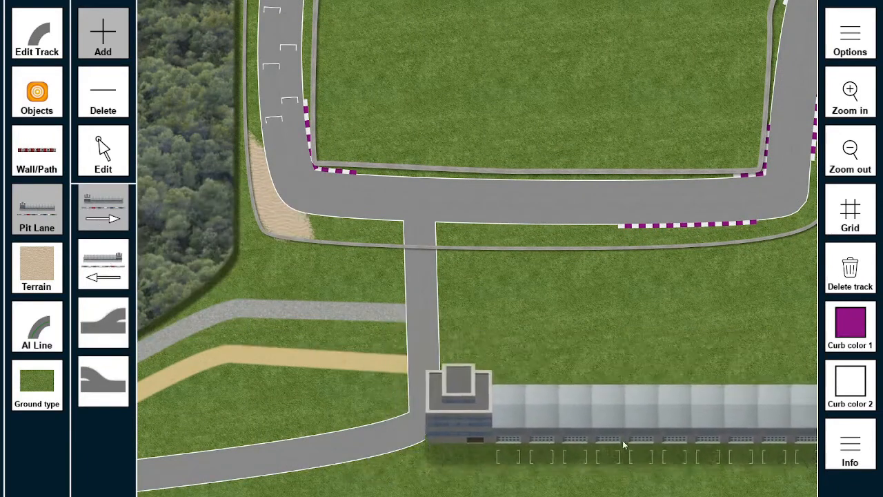
middle_drag(597, 488, 423, 312)
middle_drag(601, 254, 602, 328)
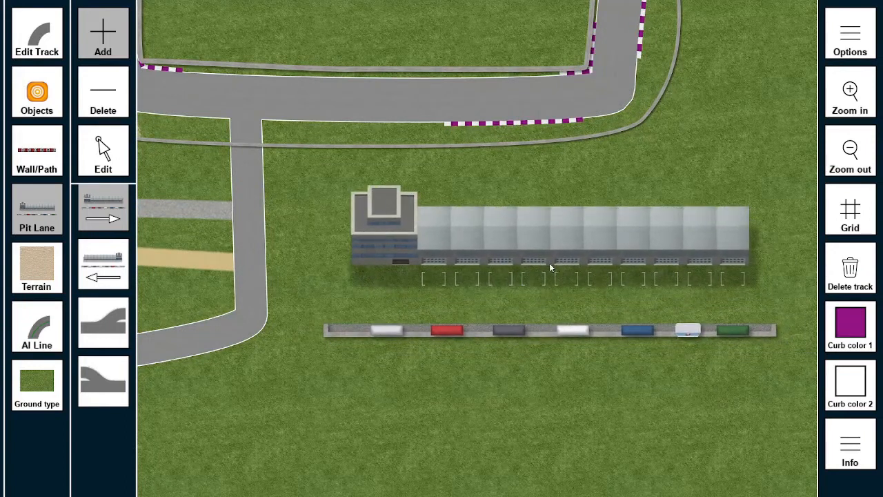
click(539, 261)
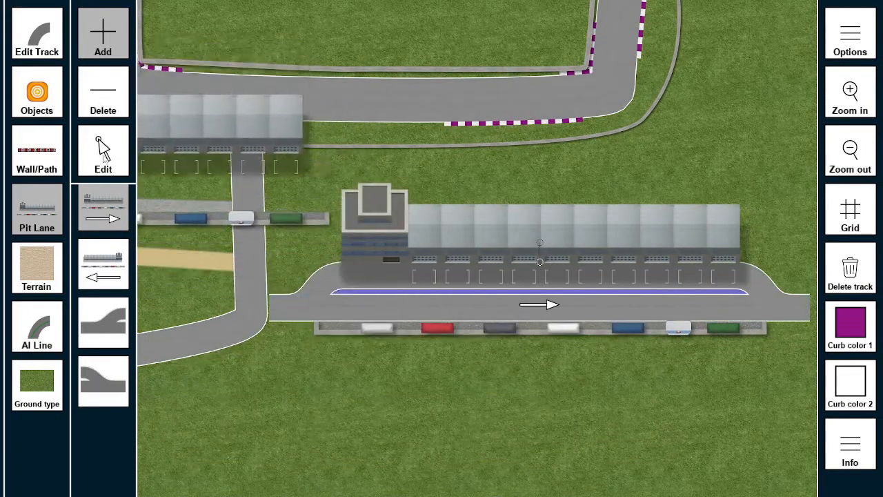
Step: Scale down the pit building and pit wall of the placed pit lane
click(103, 152)
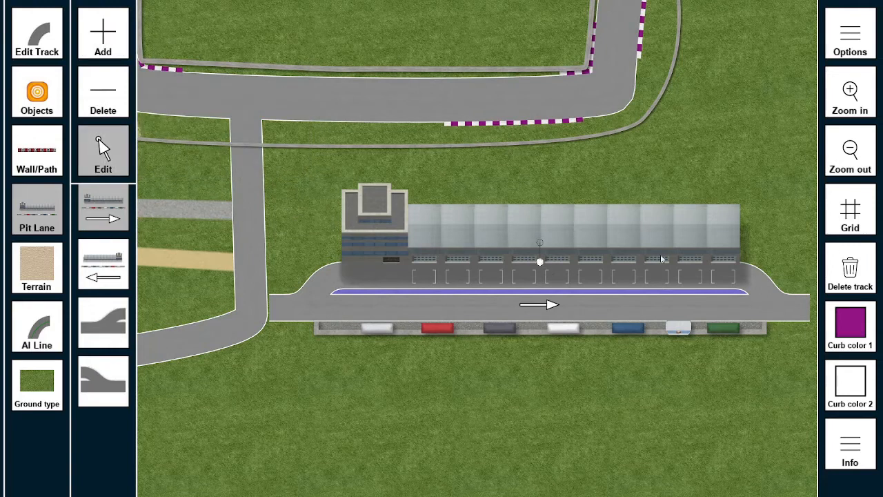
scroll(712, 165, down, 6)
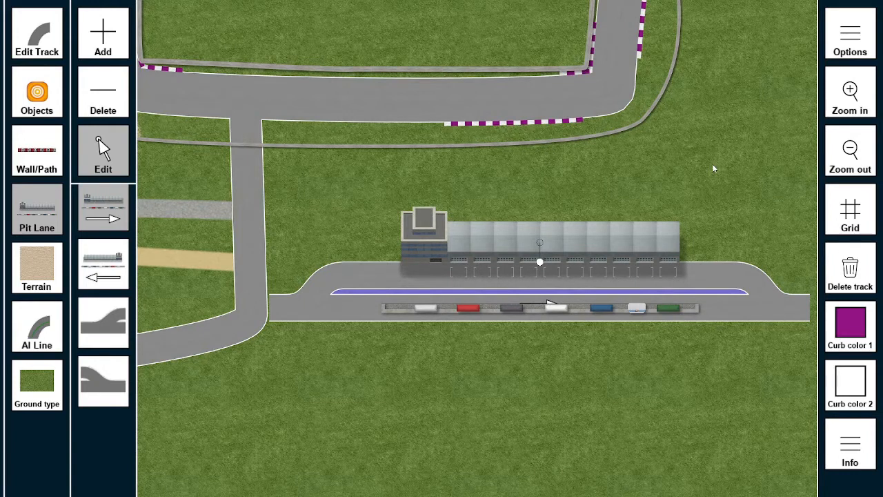
Step: Show the grid, turn the pit lane to run north-south and move it east of the circuit's southeast corner
drag(539, 243, 568, 302)
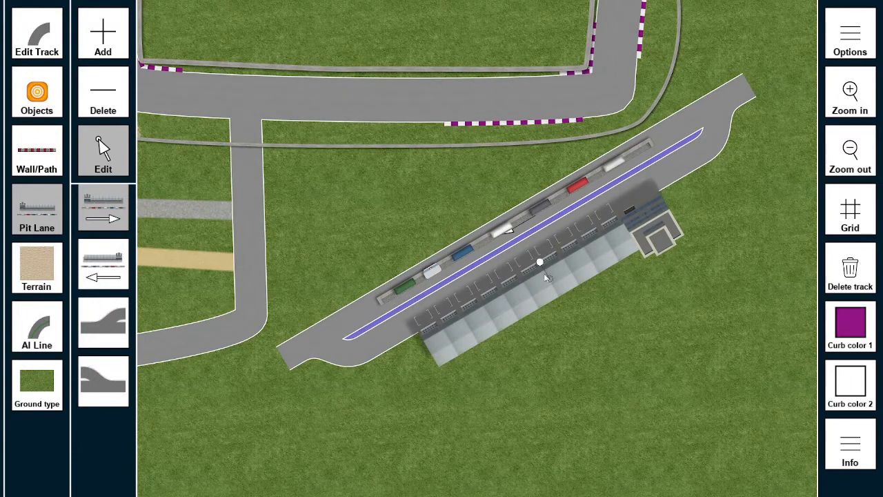
drag(546, 273, 708, 273)
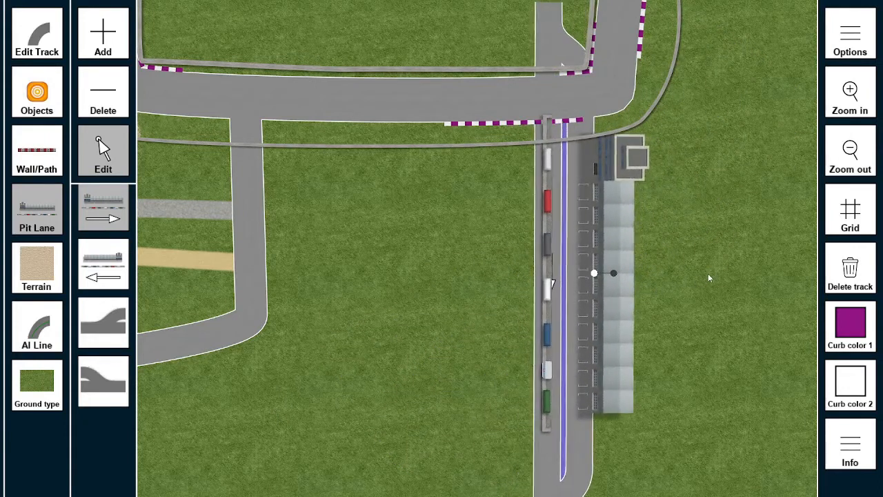
drag(596, 274, 731, 258)
key(Up)
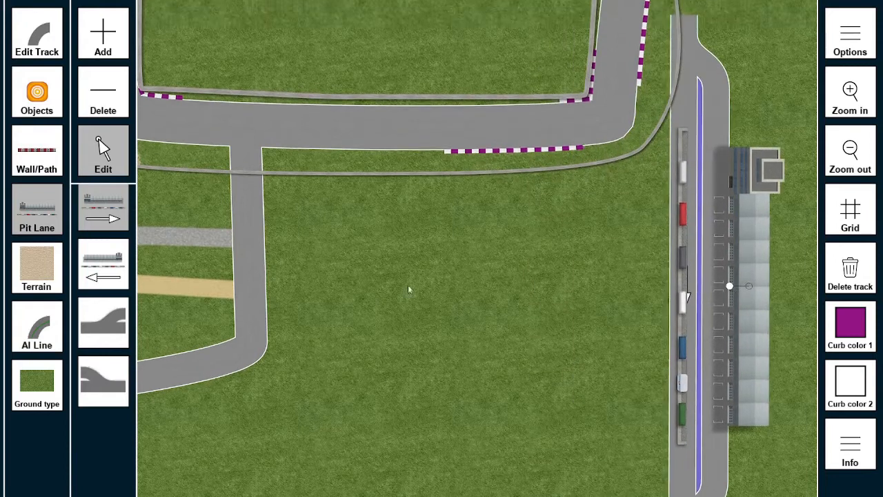
drag(343, 306, 354, 291)
click(843, 210)
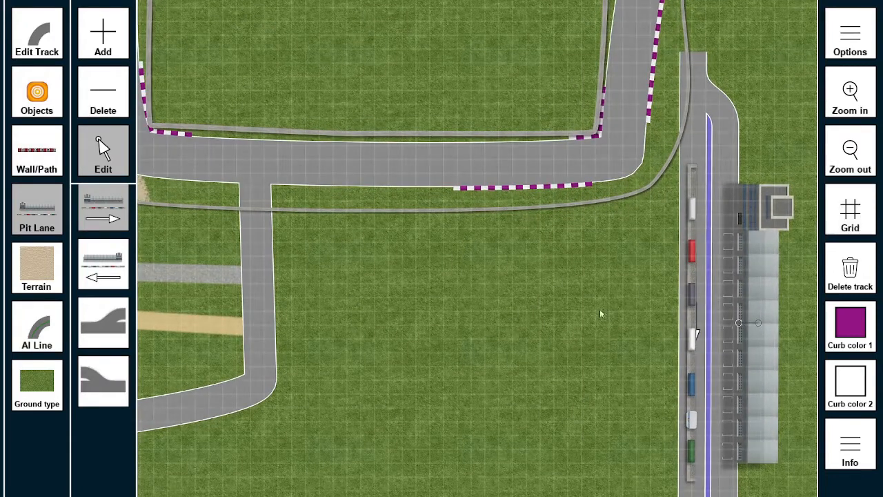
drag(733, 308, 752, 248)
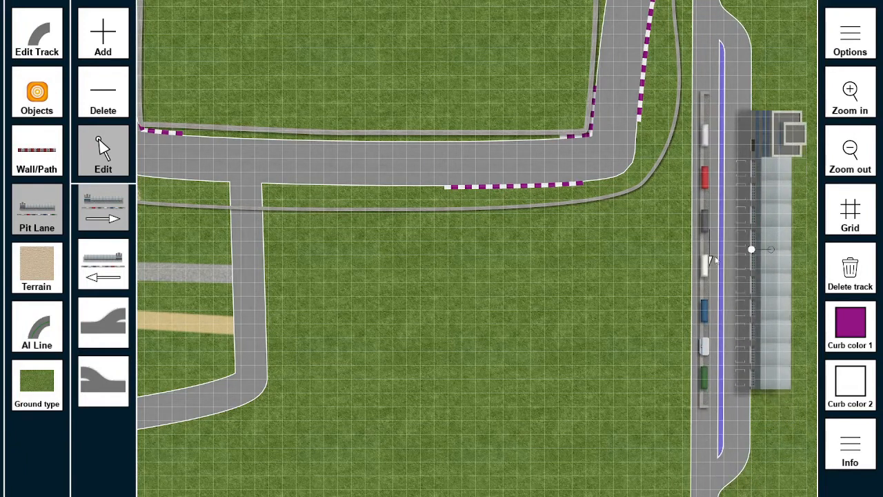
Step: Move the pit lane southwest onto the open grass and rotate it diagonally, with its northeast end near the circuit's southeast corner
scroll(637, 358, up, 3)
scroll(636, 375, down, 3)
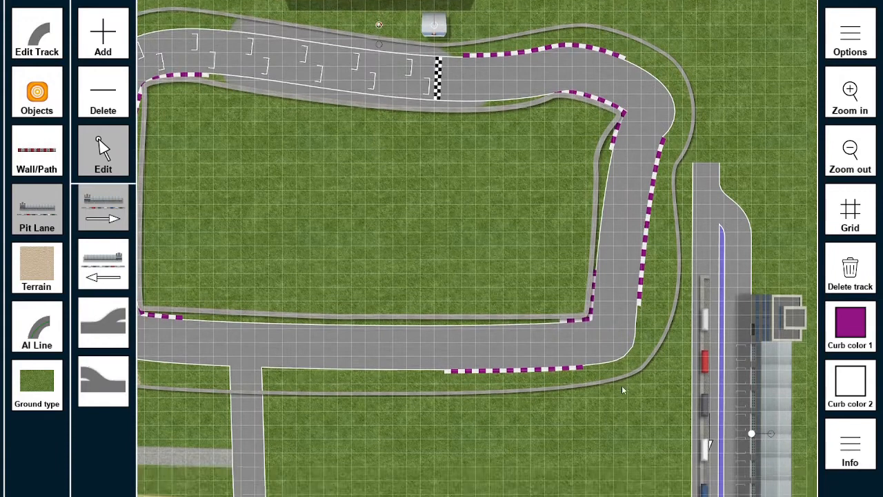
scroll(639, 403, down, 9)
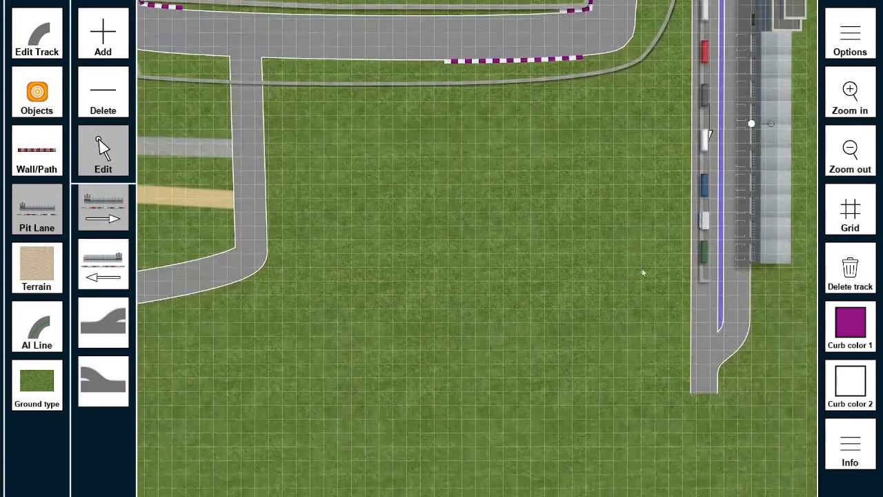
drag(759, 136, 568, 249)
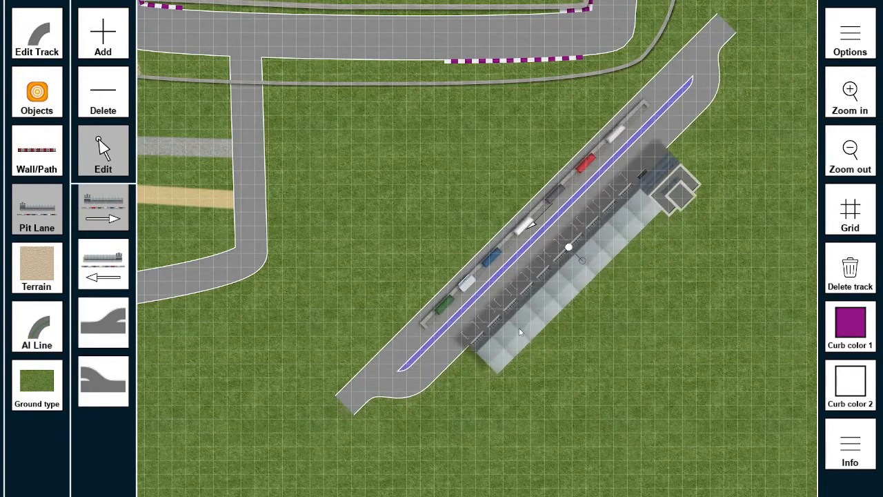
Step: Move the upper end of the asphalt access road onto the circuit's southwest corner beside the sand area
right_drag(347, 222, 433, 215)
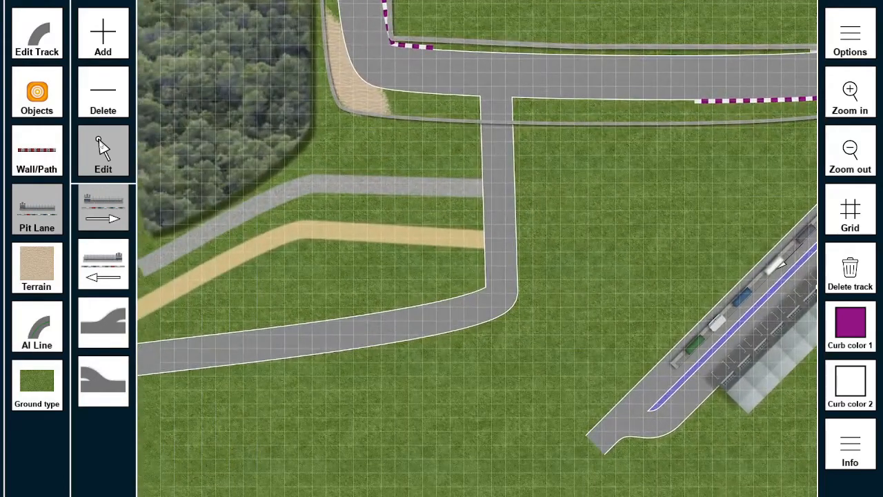
click(40, 150)
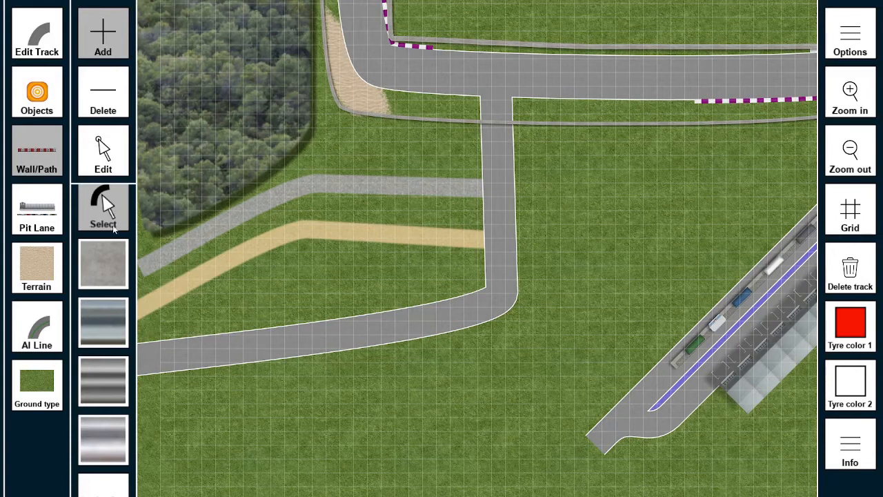
click(102, 145)
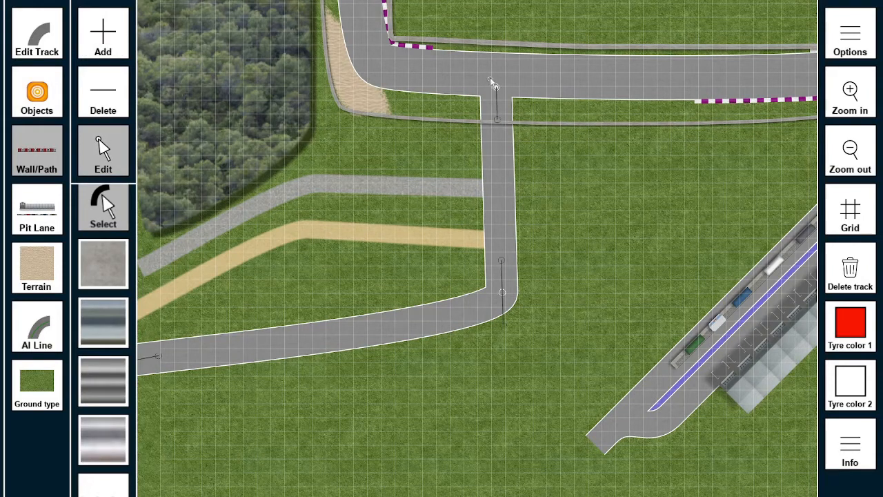
drag(496, 89, 386, 71)
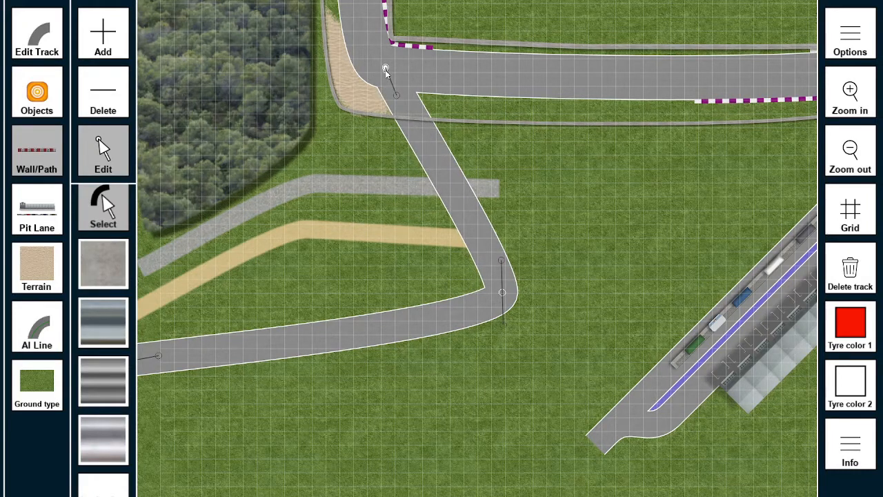
drag(621, 248, 679, 198)
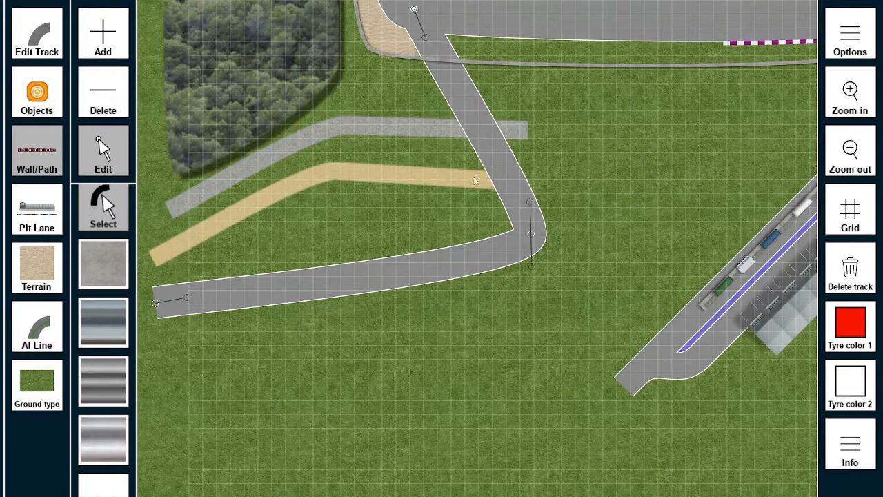
Step: Shorten the gravel path so its east end meets the slanted asphalt road
scroll(93, 253, down, 5)
scroll(93, 254, up, 5)
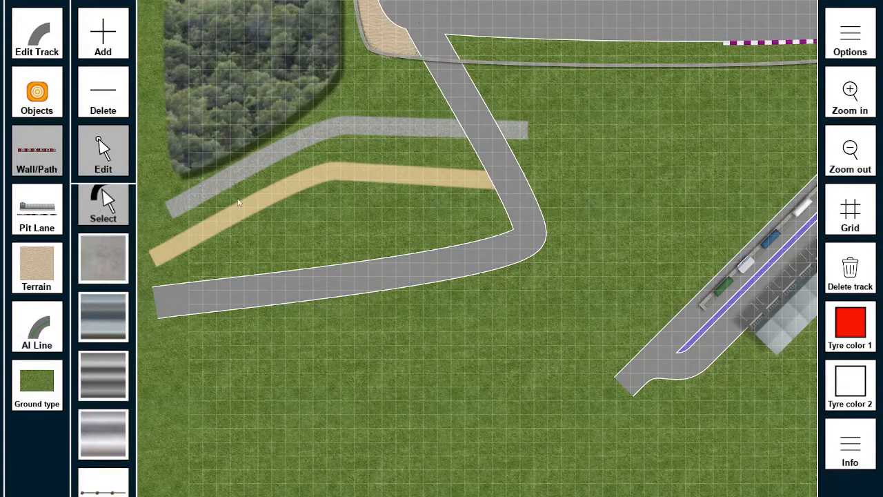
click(407, 132)
drag(527, 130, 463, 125)
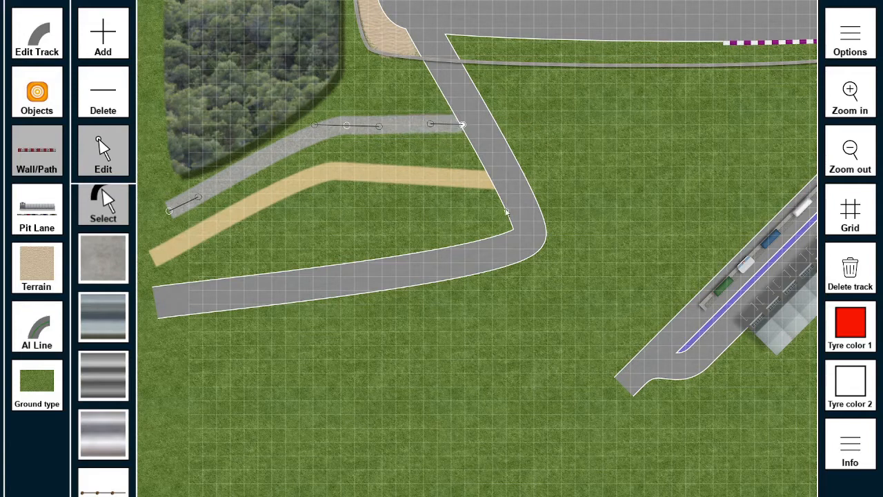
click(119, 251)
click(116, 218)
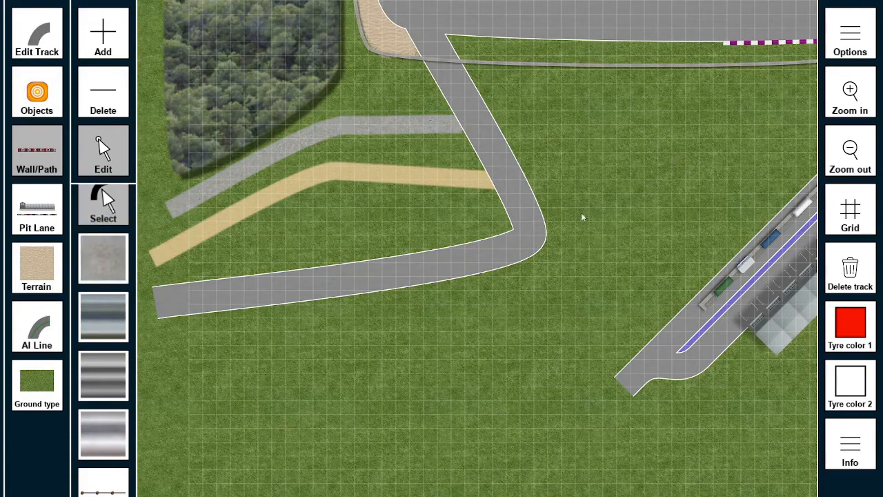
Step: Add a pit connection road from the pit lane's northeast end to the middle of the circuit's eastern straight
drag(761, 106, 482, 191)
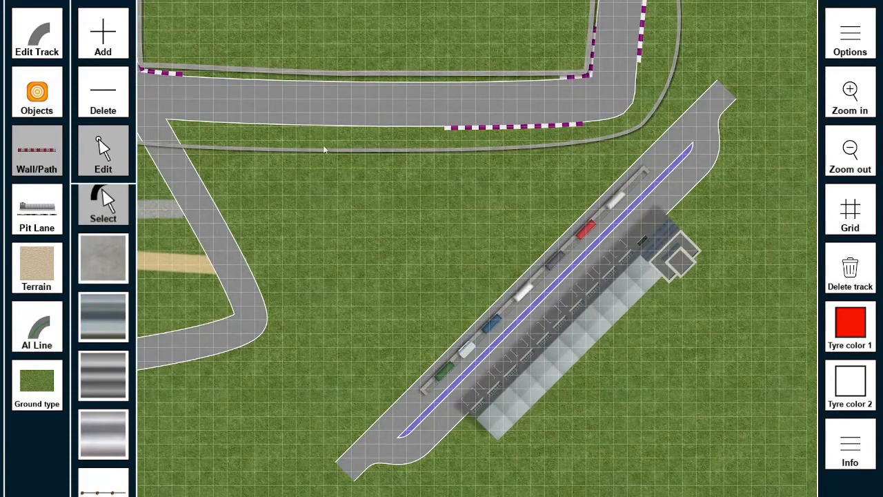
click(36, 211)
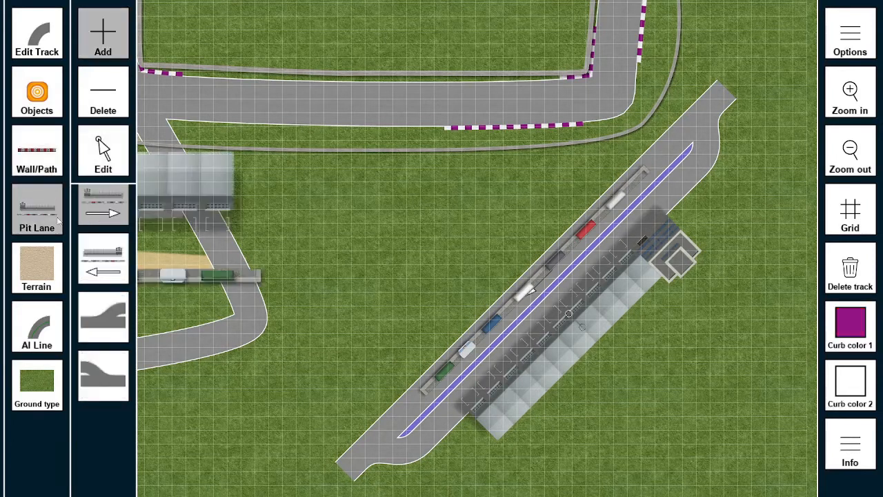
key(Up)
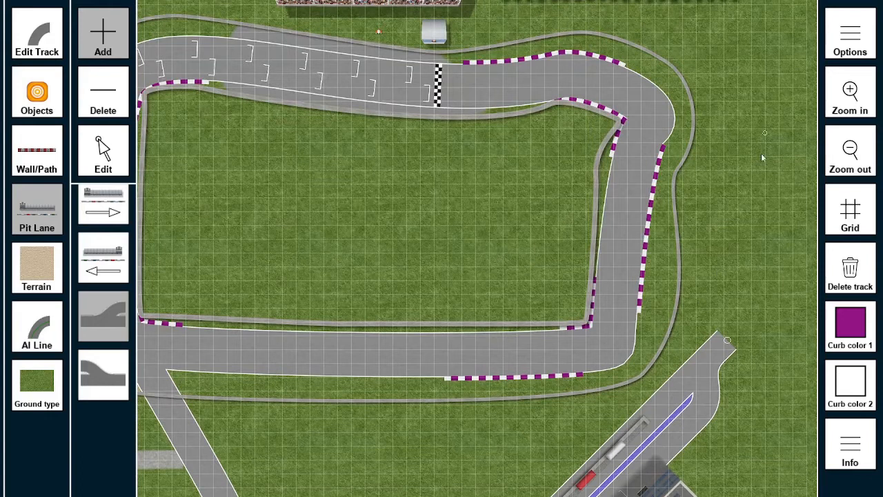
click(637, 199)
mouse_move(636, 198)
mouse_down()
mouse_move(641, 189)
mouse_move(641, 197)
mouse_up()
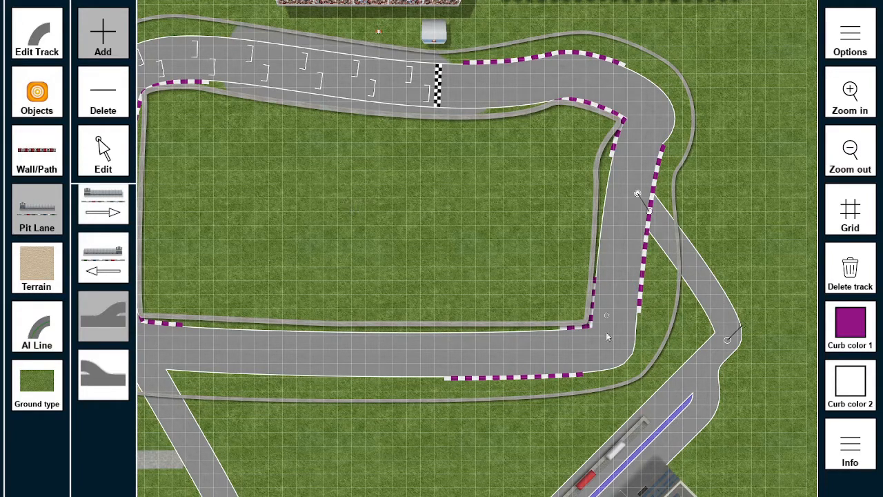
Step: Add the opposite pit connection road from the pit lane's southwest end through one intermediate point to the asphalt road's bend
click(104, 375)
right_drag(324, 450, 416, 298)
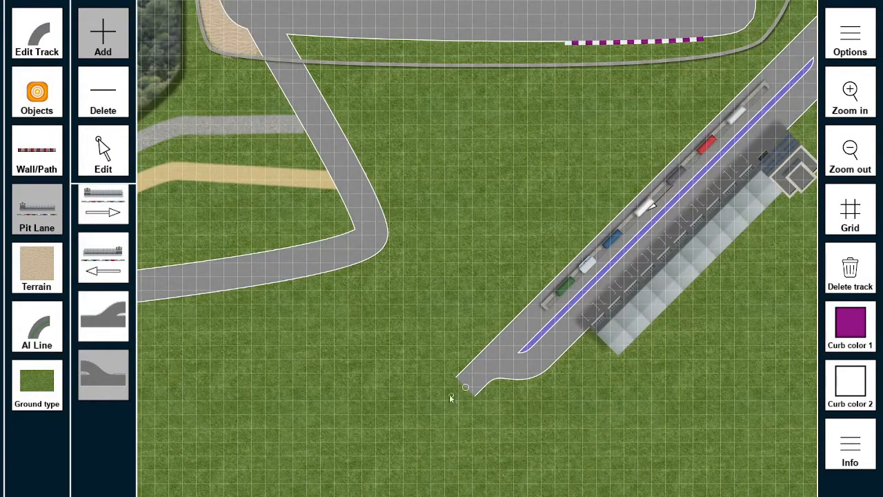
click(395, 350)
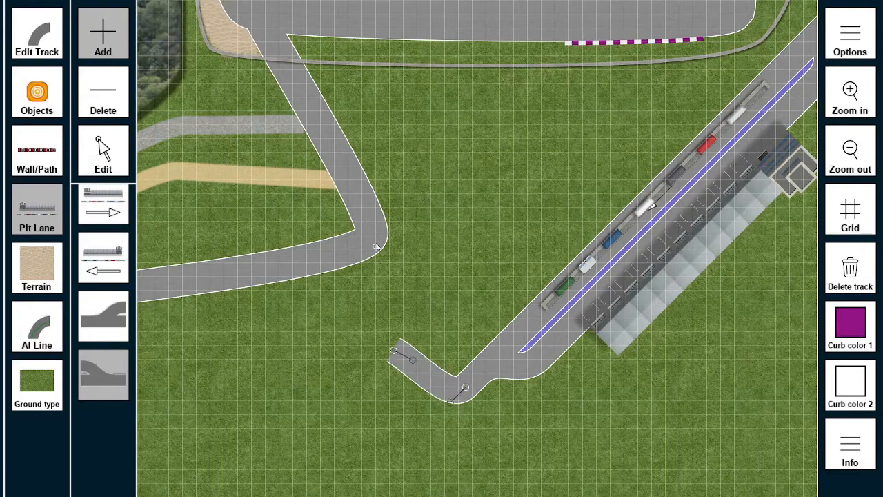
click(374, 231)
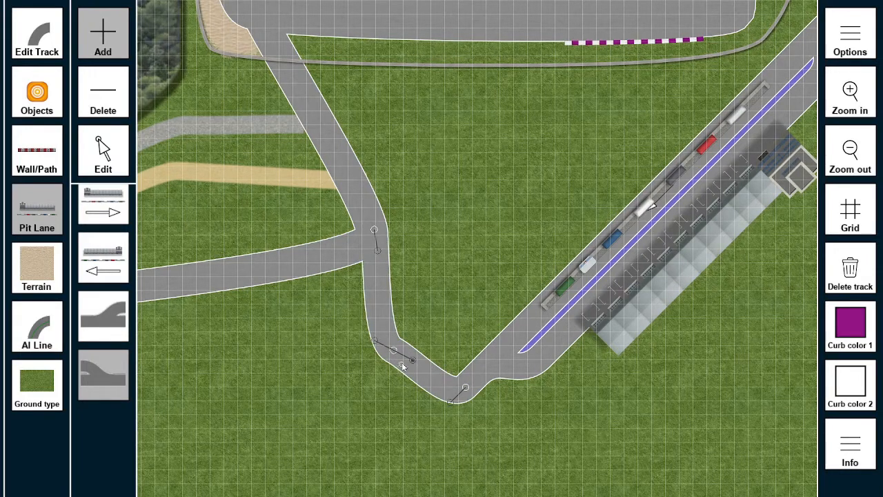
Step: Round the connection road's curve and realign its end point and handle to join the asphalt road's bend smoothly
drag(415, 386, 376, 347)
drag(377, 250, 378, 269)
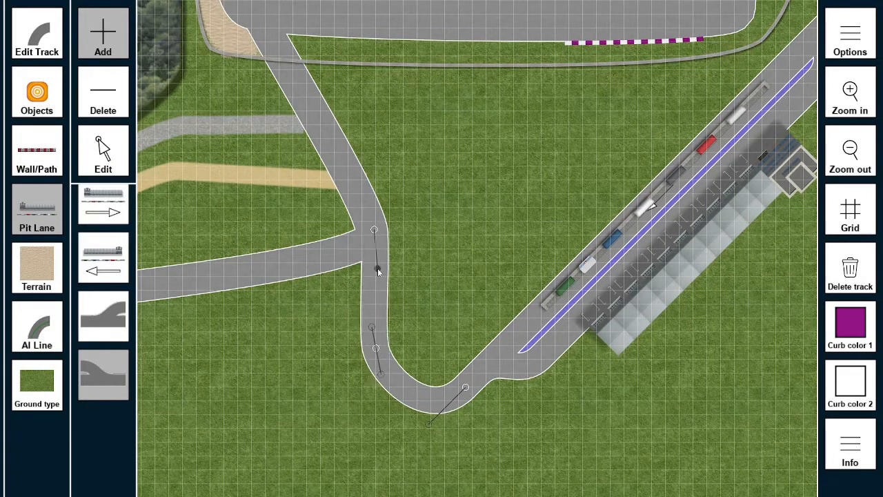
drag(375, 230, 367, 239)
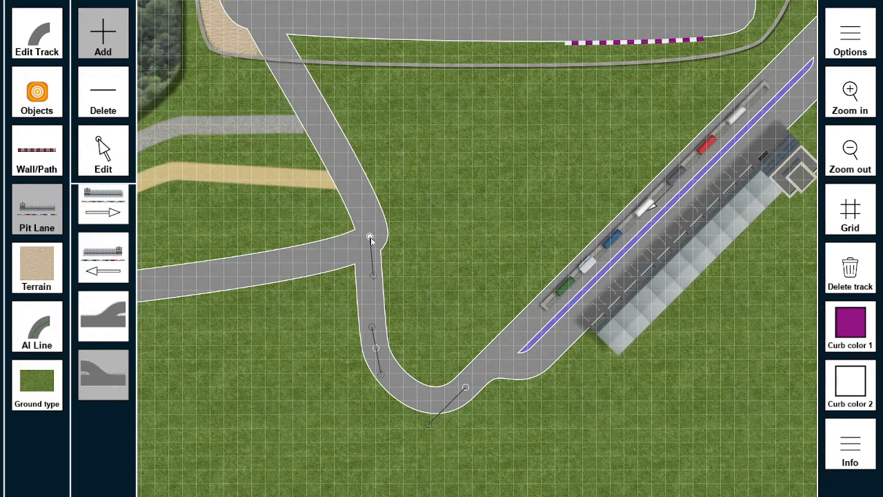
drag(372, 274, 358, 278)
drag(374, 238, 381, 229)
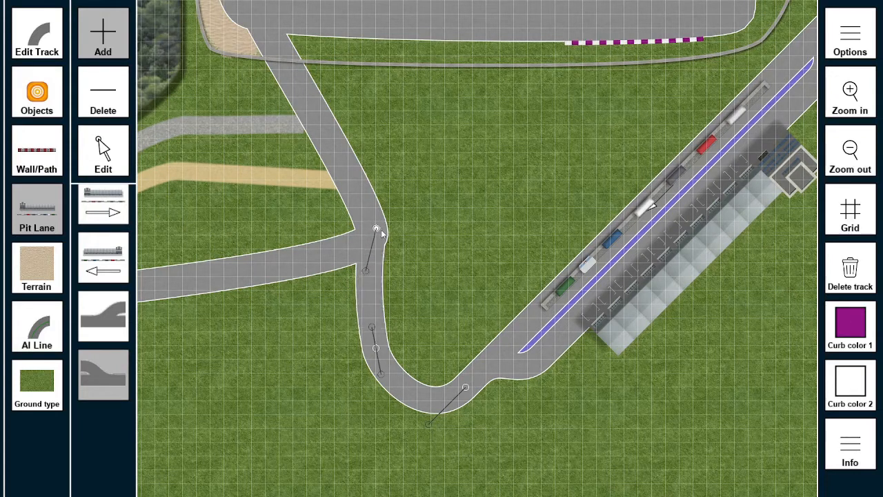
right_click(381, 229)
click(376, 243)
drag(377, 243, 372, 226)
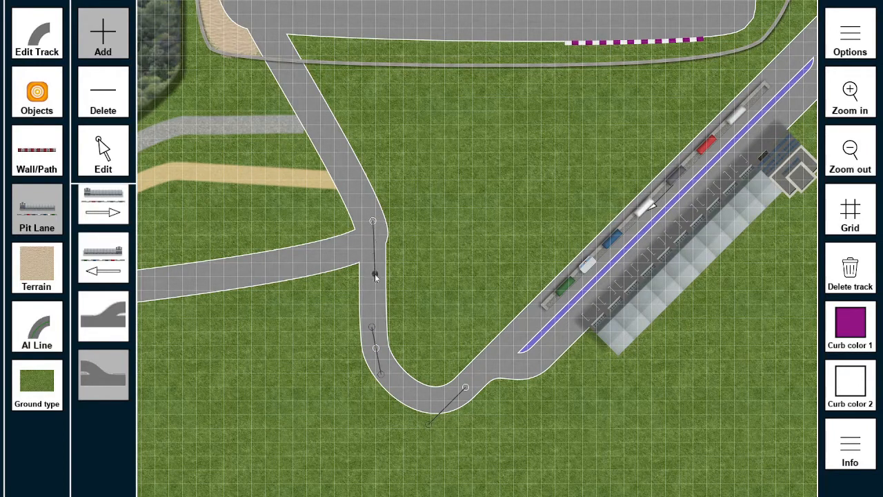
drag(375, 273, 382, 288)
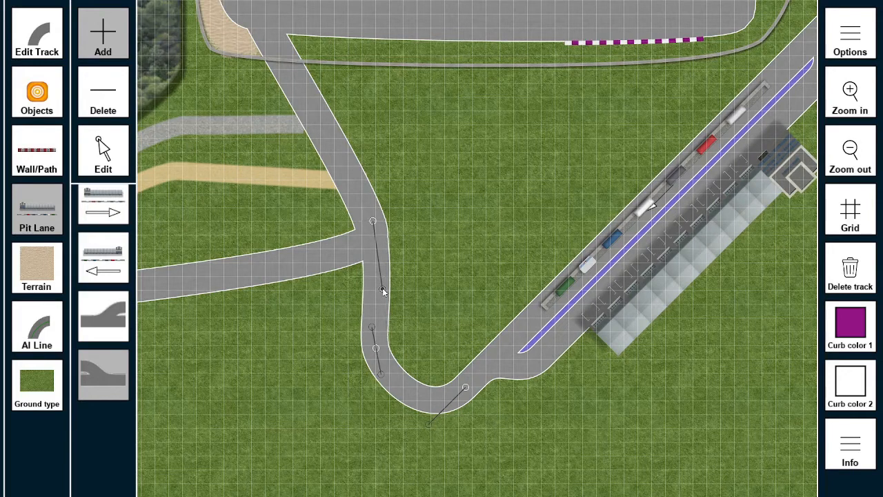
Step: Shift the connection road's middle point slightly east and adjust the nearby handles to shape a rounder U-bend
click(371, 327)
drag(379, 350, 387, 350)
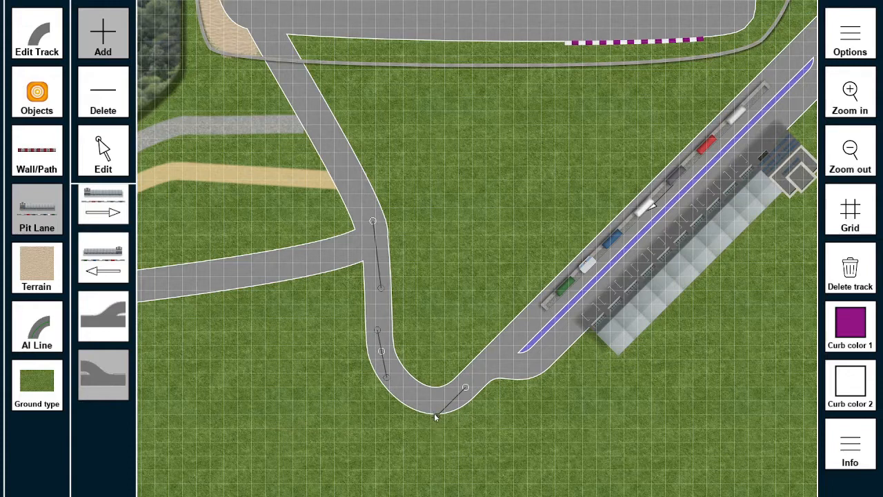
drag(429, 423, 393, 405)
mouse_move(448, 410)
mouse_down()
mouse_move(426, 418)
mouse_move(433, 411)
mouse_up()
drag(386, 381, 386, 410)
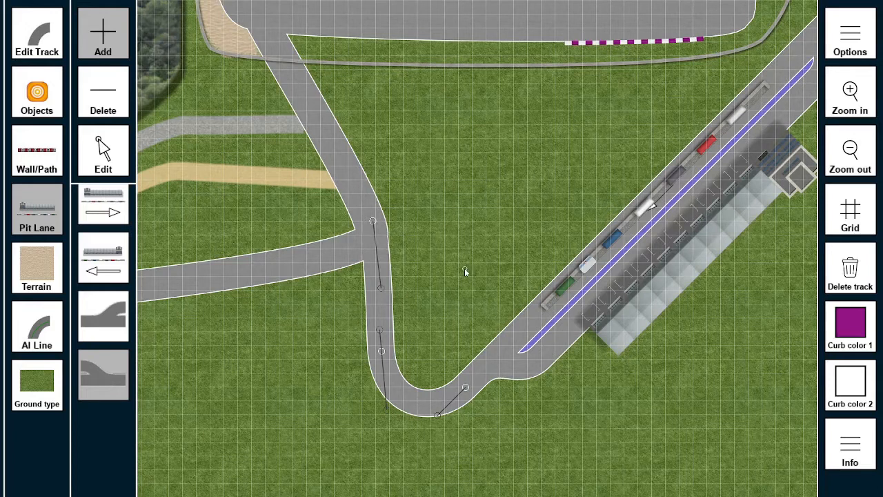
click(55, 159)
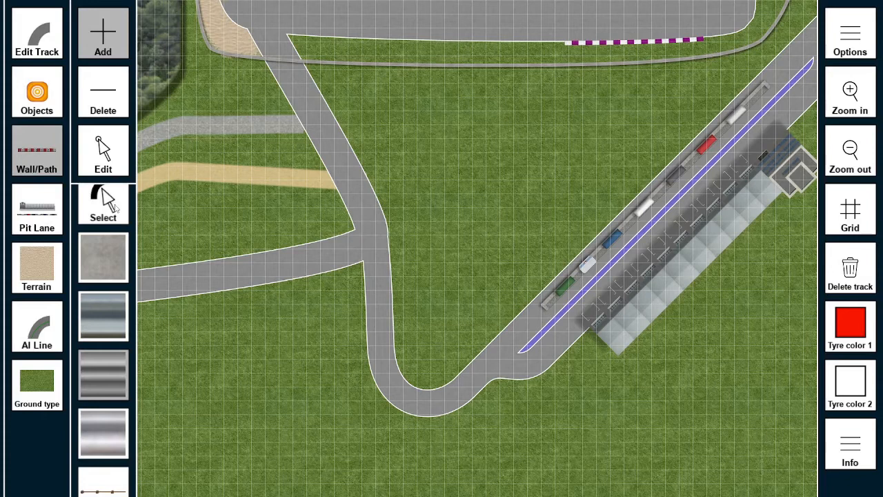
click(105, 195)
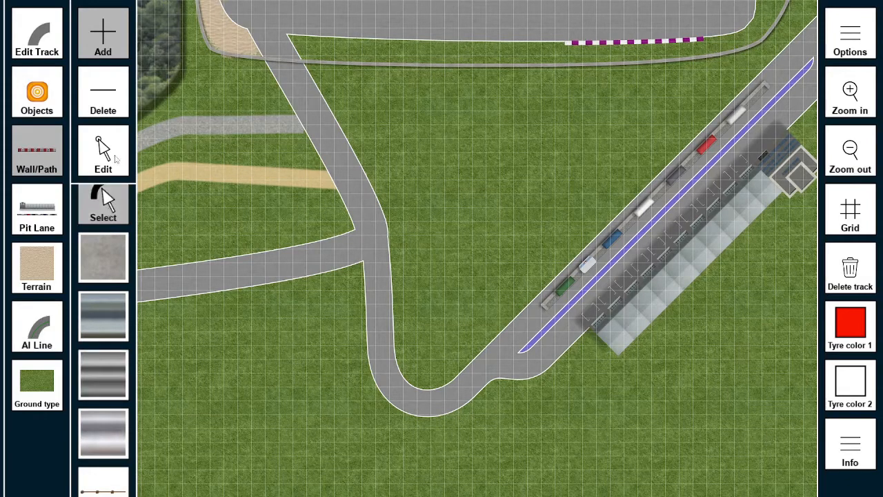
click(110, 155)
drag(522, 131, 396, 223)
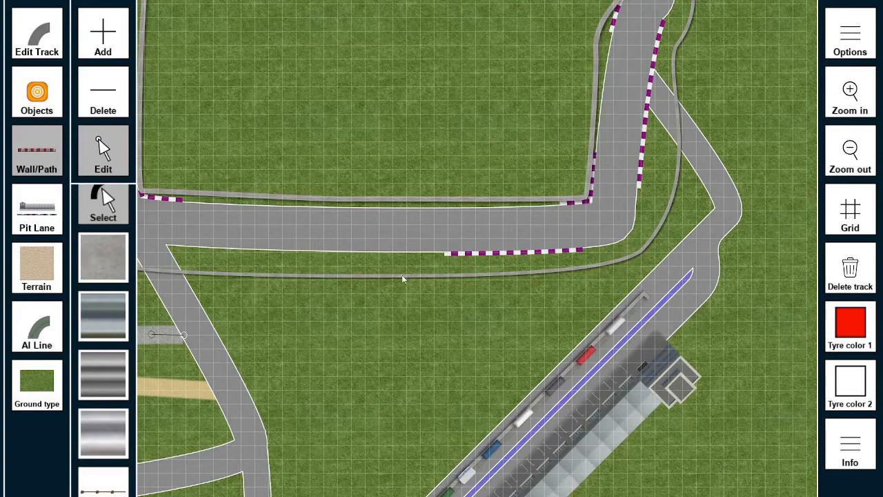
Step: Select the outer concrete wall beside the southern straight and add points that carry it around the northeast pit connection road's outer bend
click(41, 158)
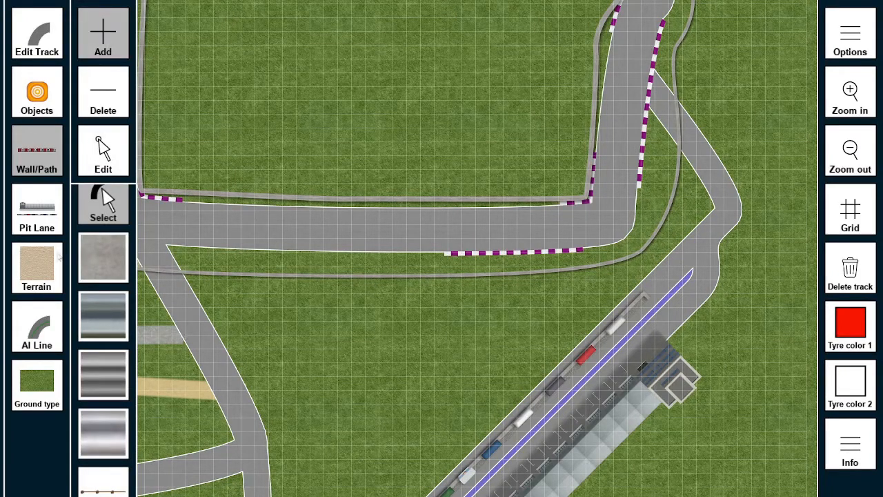
click(114, 237)
click(114, 224)
click(502, 277)
scroll(731, 121, up, 2)
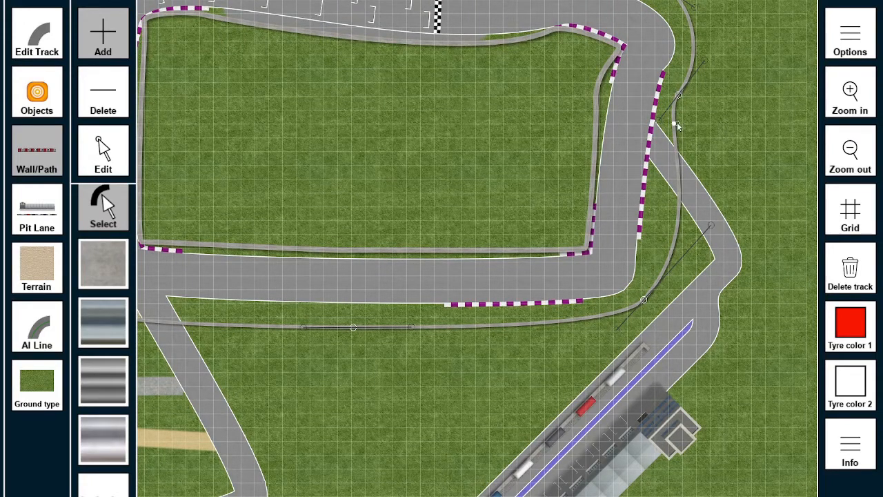
drag(676, 126, 732, 393)
click(749, 283)
click(699, 297)
drag(781, 277, 745, 251)
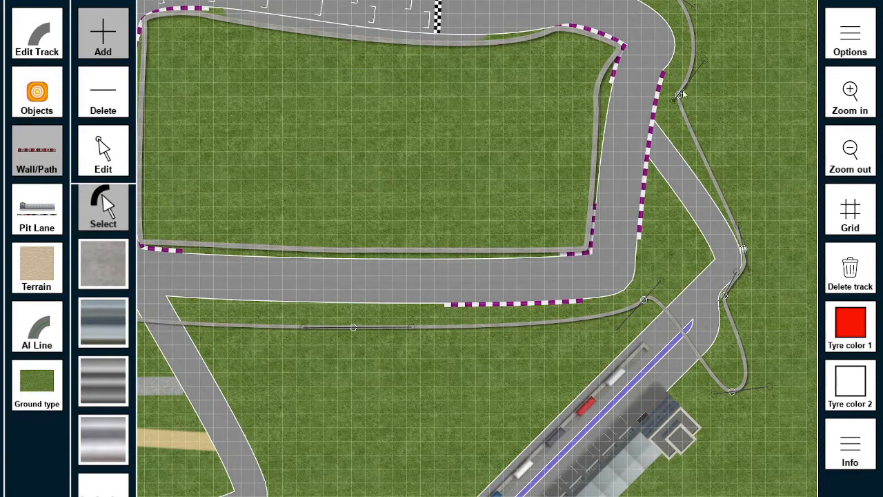
Step: Add a wall point where the pit connection road leaves the eastern straight and align the wall with the road's outer edge
drag(690, 122, 667, 120)
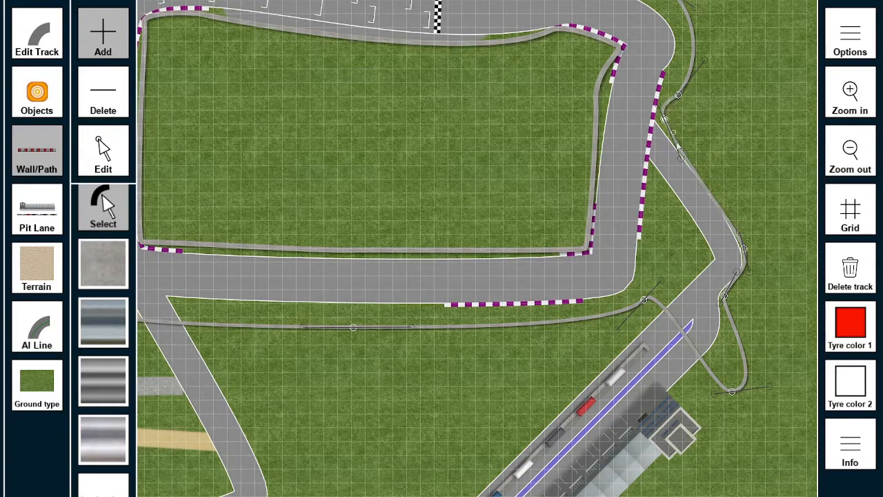
drag(680, 159, 697, 156)
drag(664, 123, 665, 131)
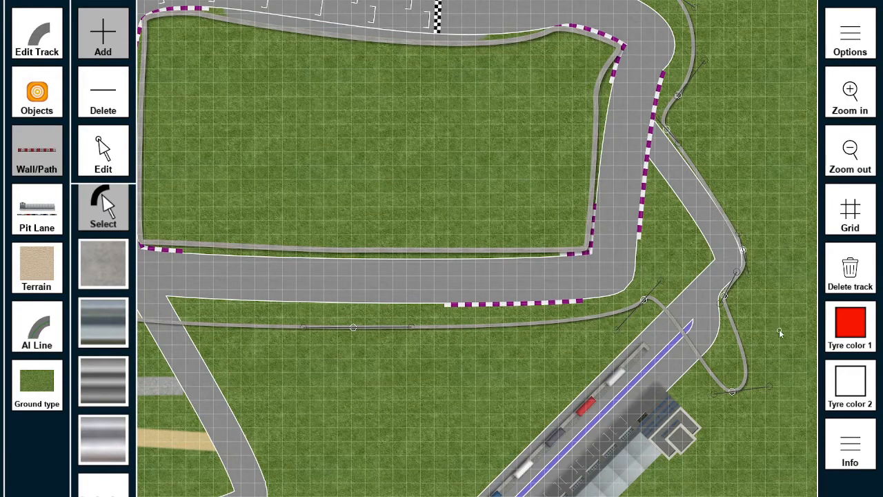
Step: Add a wall point south of the pit building's southwest end and move the wall's eastern corner farther south to run behind the building
scroll(770, 276, down, 5)
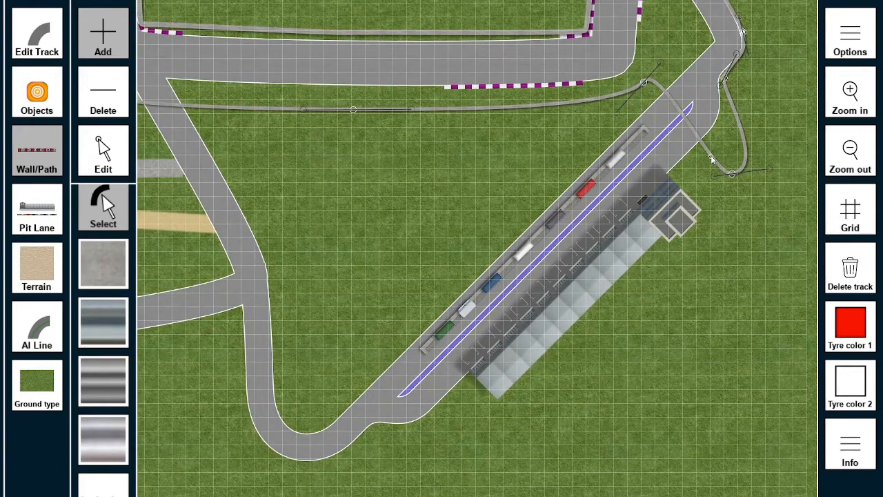
drag(440, 440, 480, 435)
drag(725, 178, 734, 198)
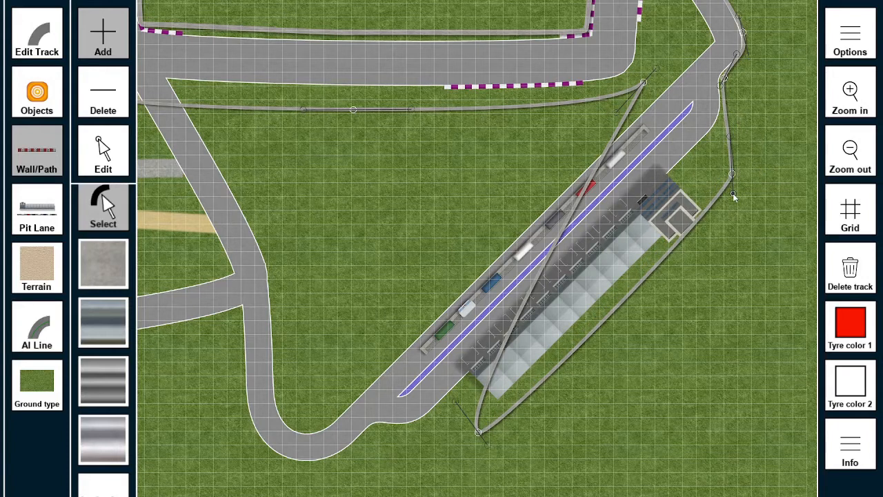
drag(731, 174, 740, 208)
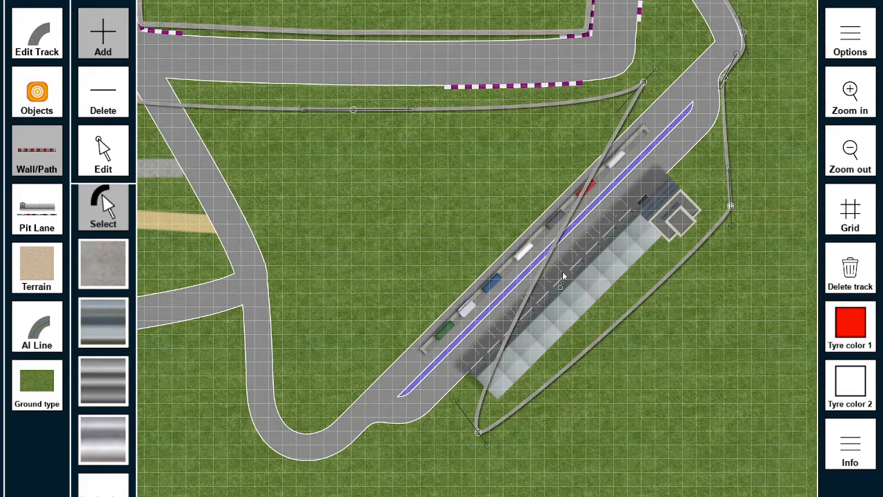
Step: Add two more wall points, one beside the pit lane's southwest end and one southwest of the connection road's U-bend
click(482, 397)
drag(483, 398, 373, 426)
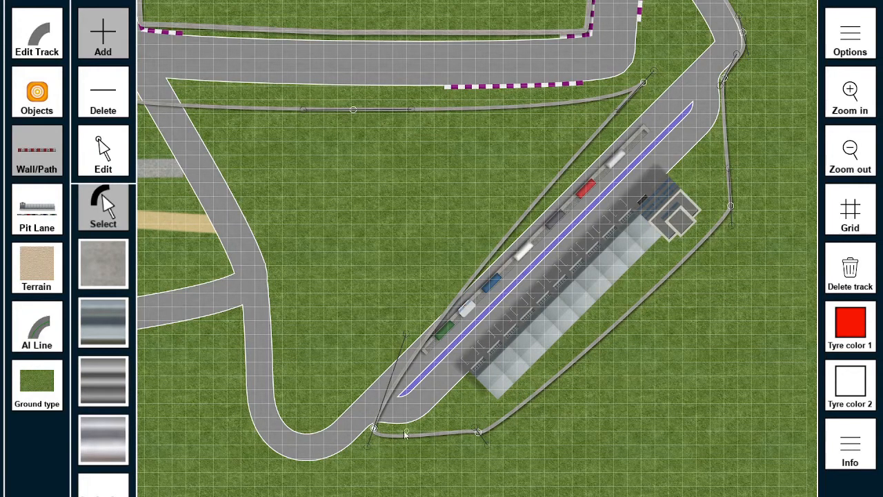
click(395, 387)
drag(398, 388, 268, 482)
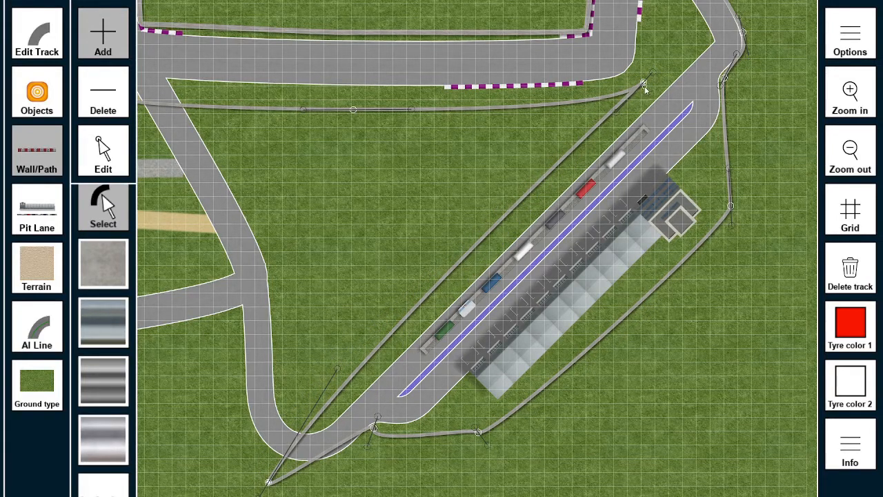
Step: Move two wall points west, one to the sand area's lower corner and one just above the asphalt road junction, and align their handles
drag(643, 84, 325, 171)
right_drag(289, 218, 567, 230)
drag(636, 123, 411, 117)
drag(353, 123, 398, 120)
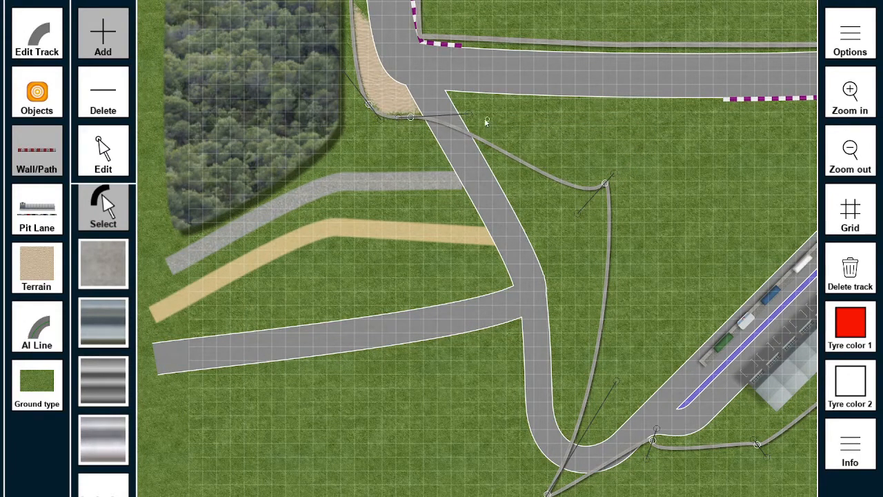
drag(470, 116, 437, 118)
drag(421, 117, 419, 118)
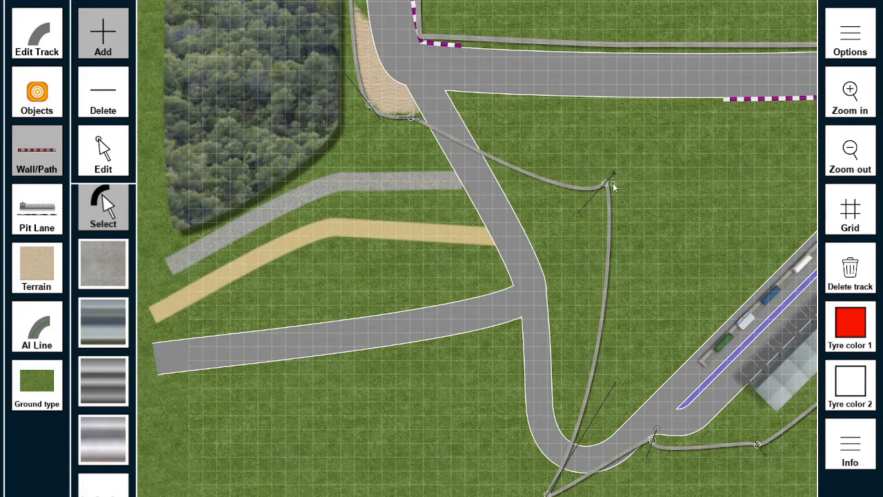
drag(609, 194, 509, 282)
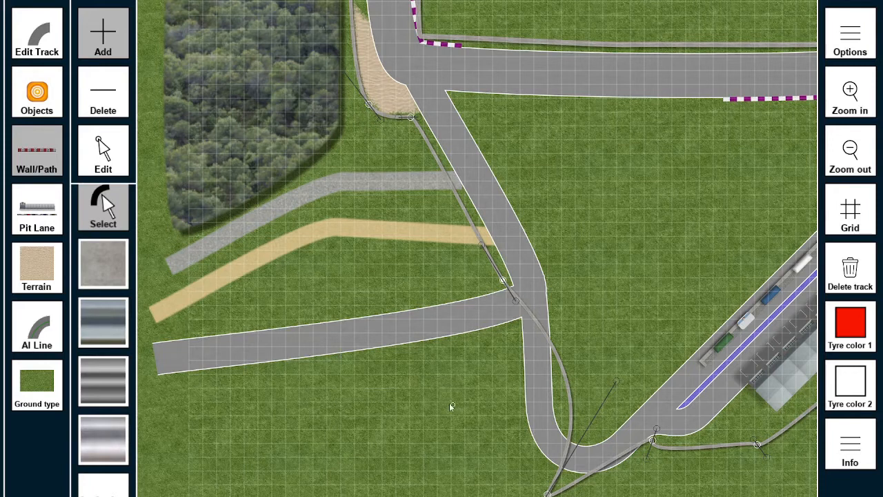
Step: Move the southwestern wall point to the outside of the U-bend and adjust its handles to wrap the wall around the curve
middle_drag(452, 403, 299, 347)
drag(462, 345, 351, 419)
drag(415, 449, 460, 456)
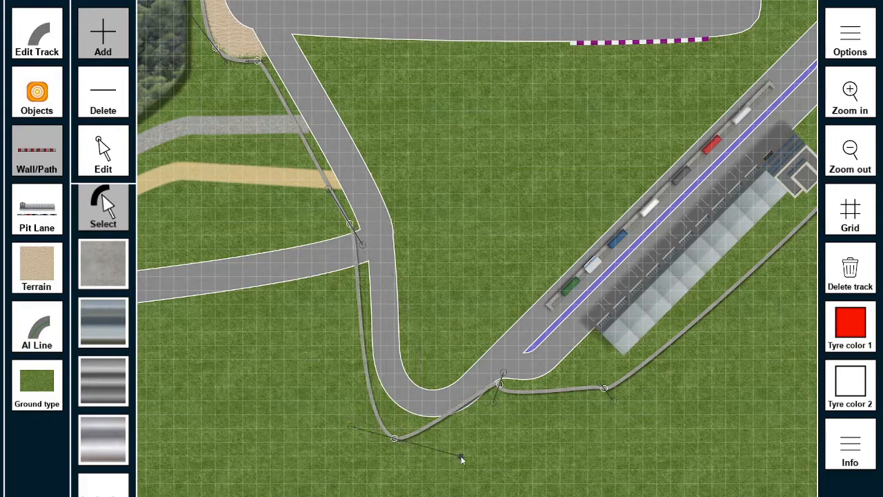
drag(391, 441, 386, 418)
drag(458, 436, 464, 459)
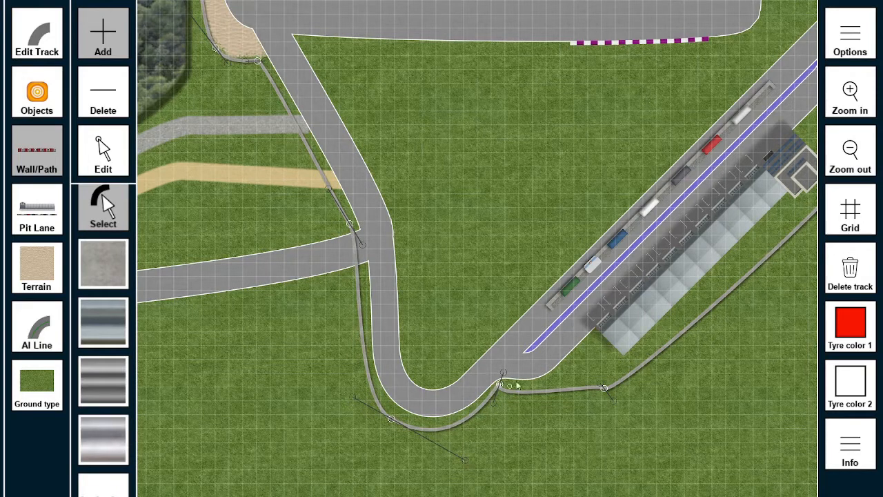
Step: Adjust the wall's point and handles beside the pit lane's southwest end to smooth its run toward the pit building's corner
drag(485, 404, 511, 379)
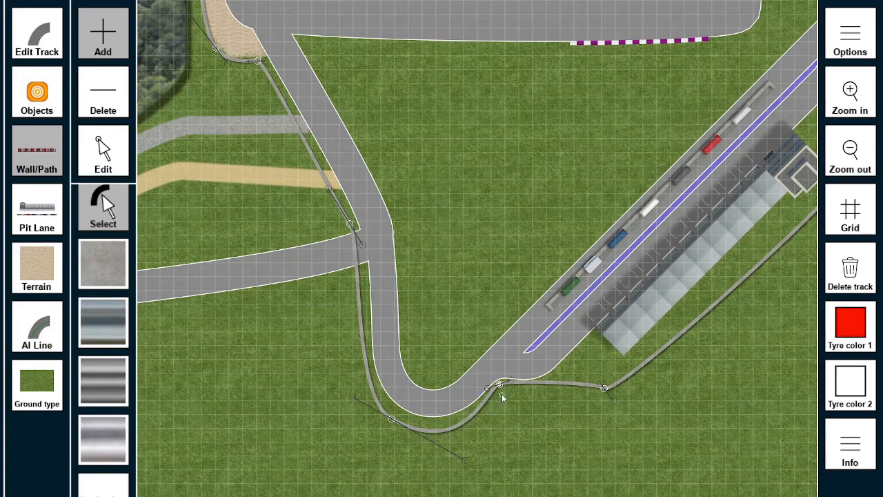
drag(502, 394, 504, 391)
drag(599, 384, 555, 388)
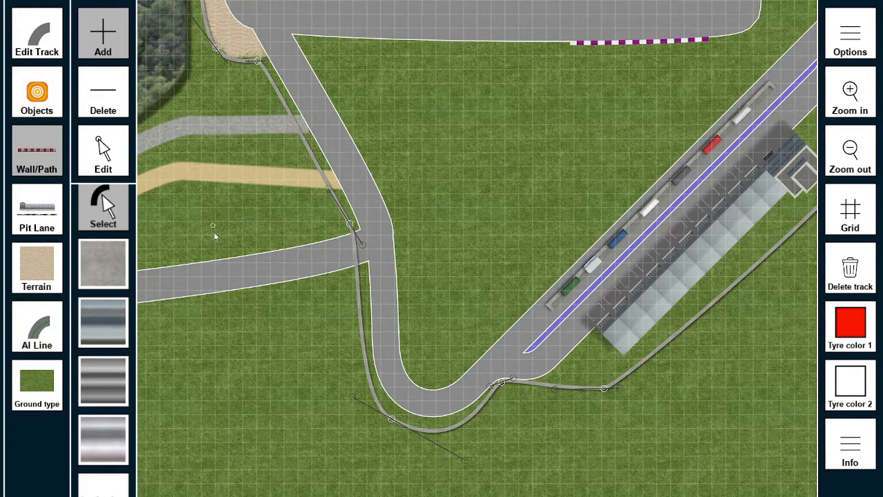
click(50, 226)
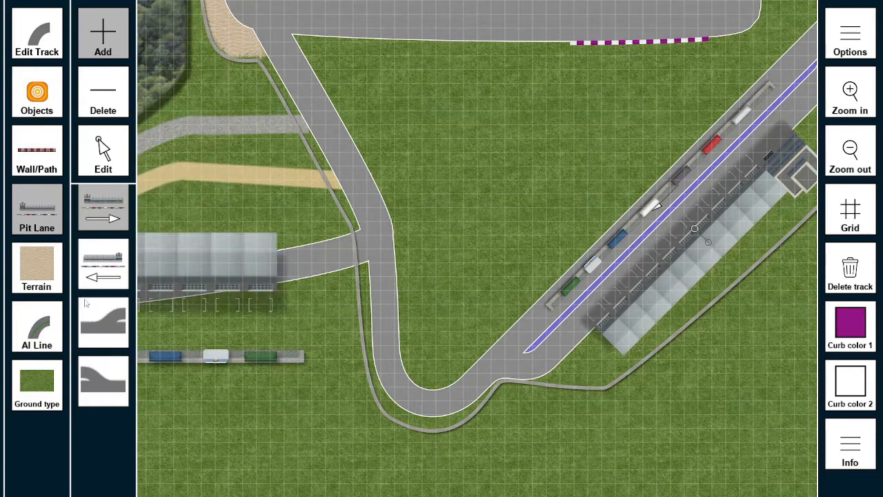
click(104, 379)
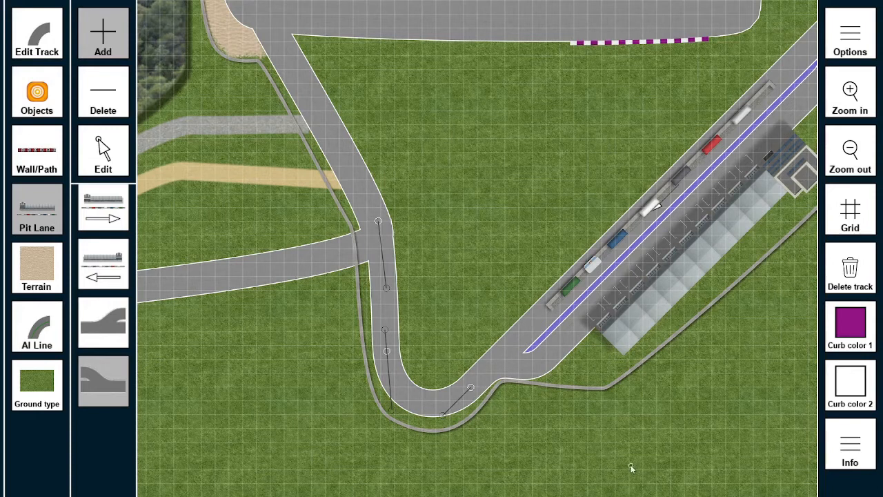
click(36, 155)
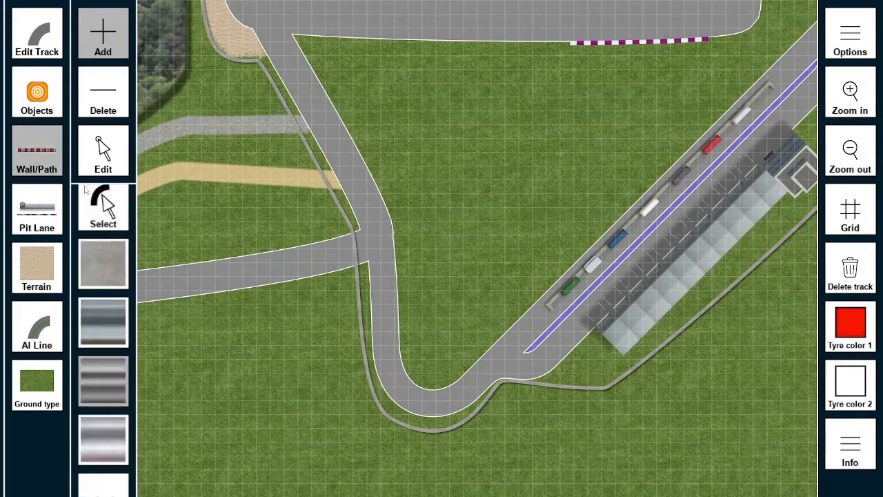
click(103, 200)
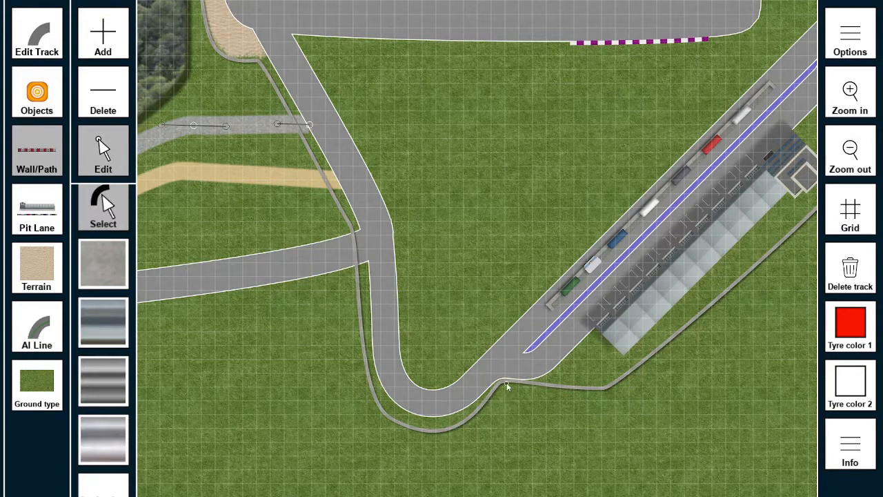
click(103, 33)
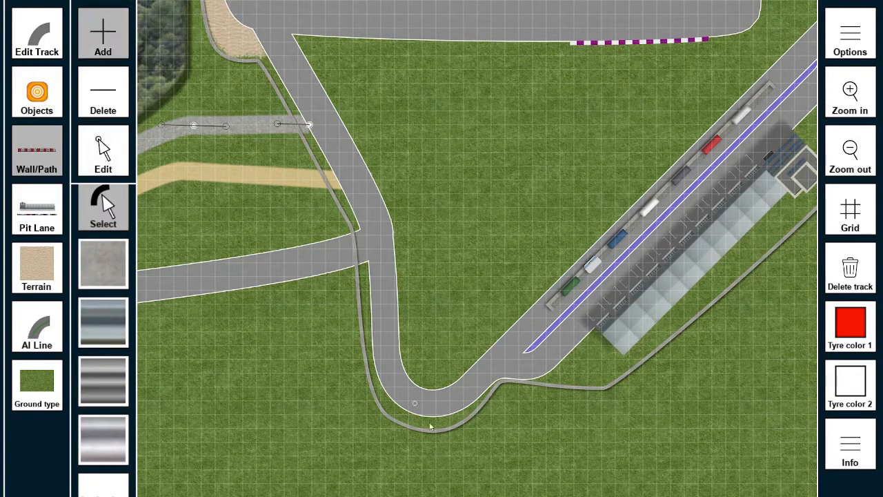
click(424, 431)
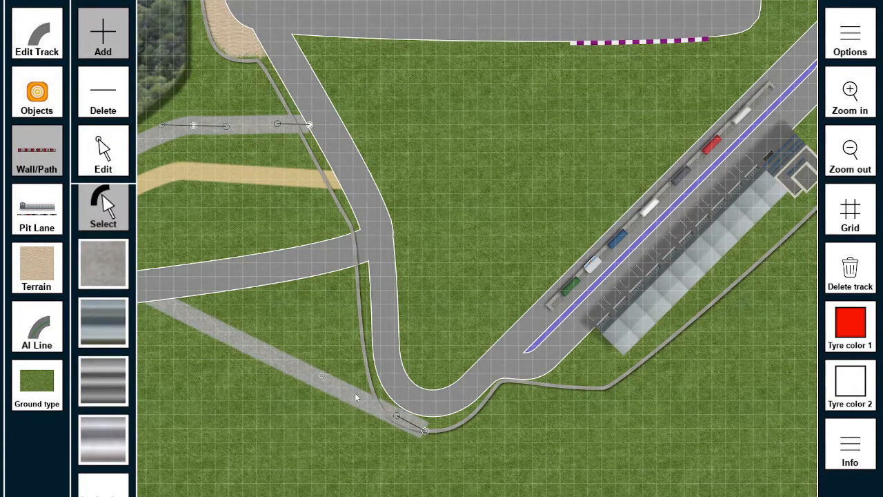
click(431, 432)
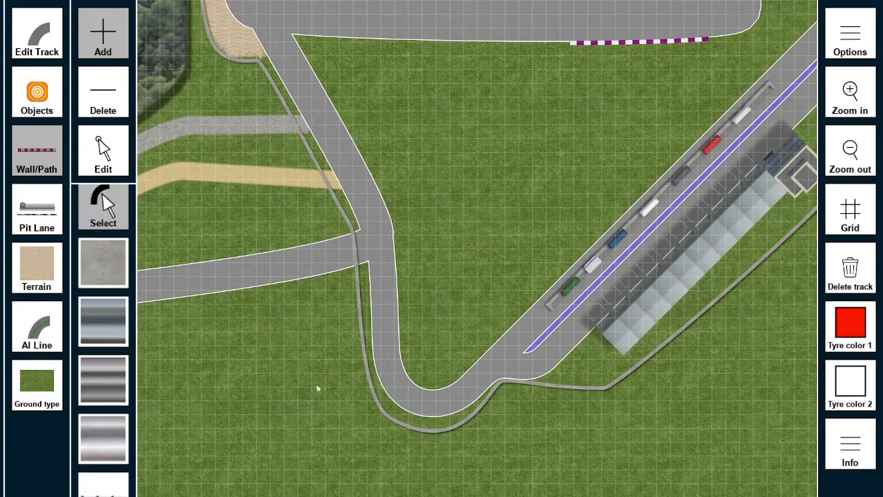
Step: Reselect the outer wall and fit its U-bend point and nearby handles tightly against the connection road's outer edge
click(382, 412)
drag(393, 419, 397, 410)
mouse_move(469, 450)
mouse_down()
mouse_move(438, 430)
mouse_move(457, 441)
mouse_up()
drag(402, 408, 401, 407)
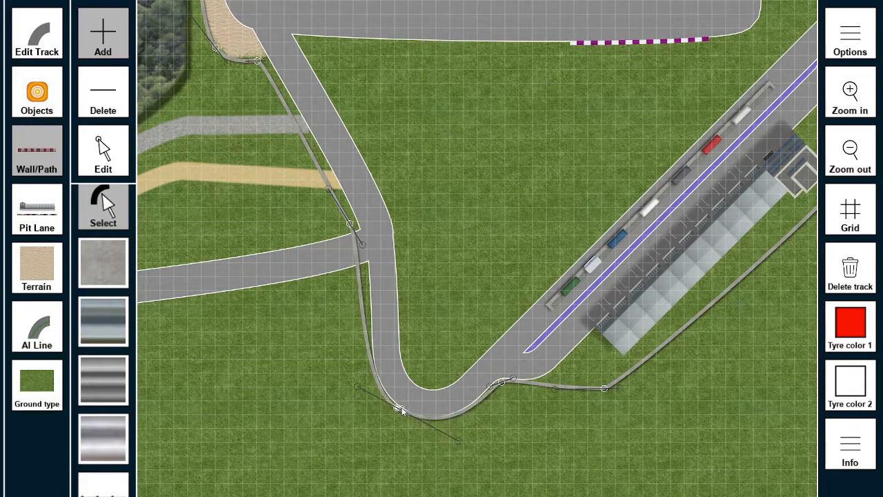
drag(362, 244, 376, 270)
mouse_move(357, 385)
mouse_down()
mouse_move(338, 371)
mouse_move(349, 378)
mouse_up()
drag(376, 270, 386, 281)
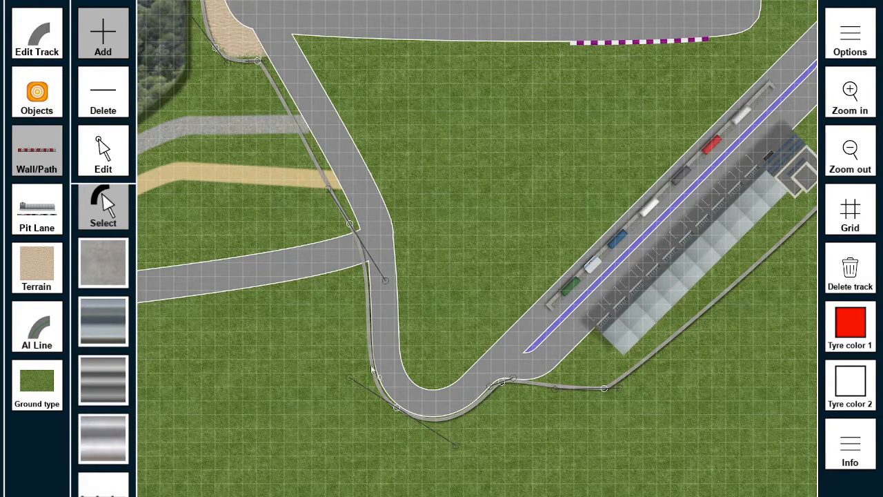
Step: Start a new concrete wall at the pit lane's northeast end and run it along the northwest edge to the southwest end
right_drag(447, 156, 496, 244)
right_drag(558, 343, 509, 253)
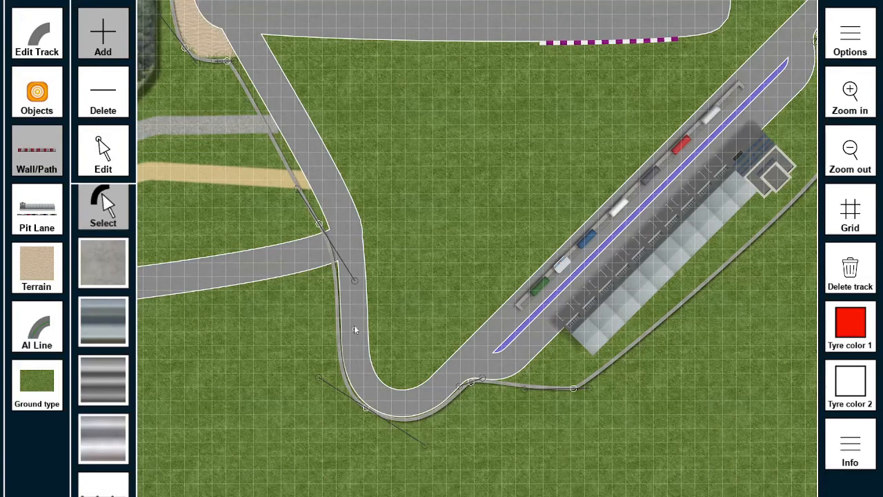
right_drag(376, 59, 407, 166)
mouse_move(395, 81)
right_down()
mouse_move(415, 224)
mouse_move(269, 210)
mouse_move(260, 138)
mouse_move(267, 102)
mouse_move(275, 185)
right_up()
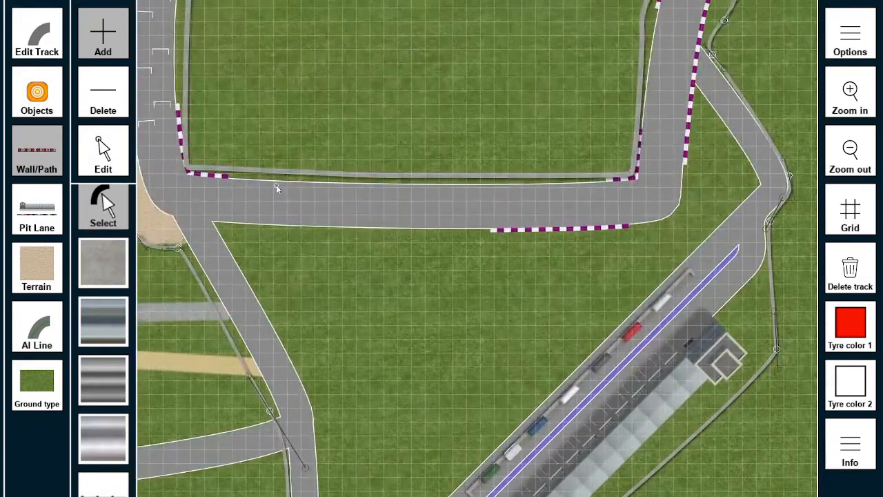
click(107, 260)
click(110, 305)
click(111, 274)
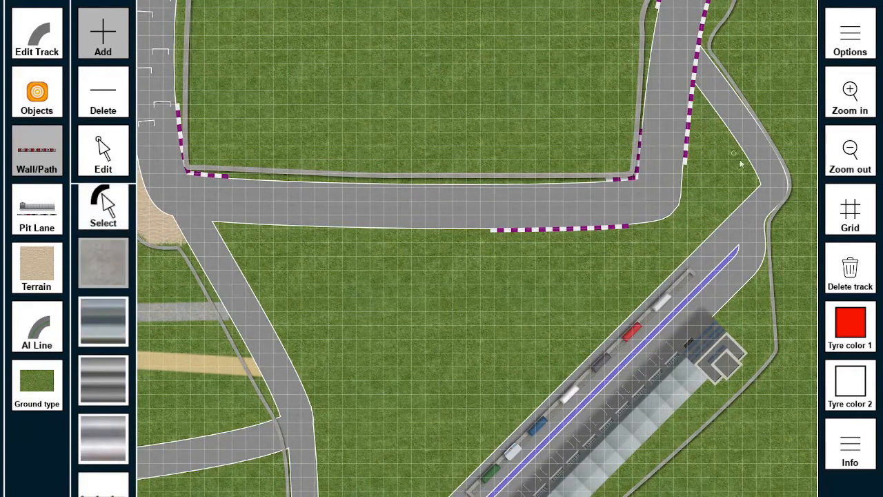
right_drag(532, 320, 505, 219)
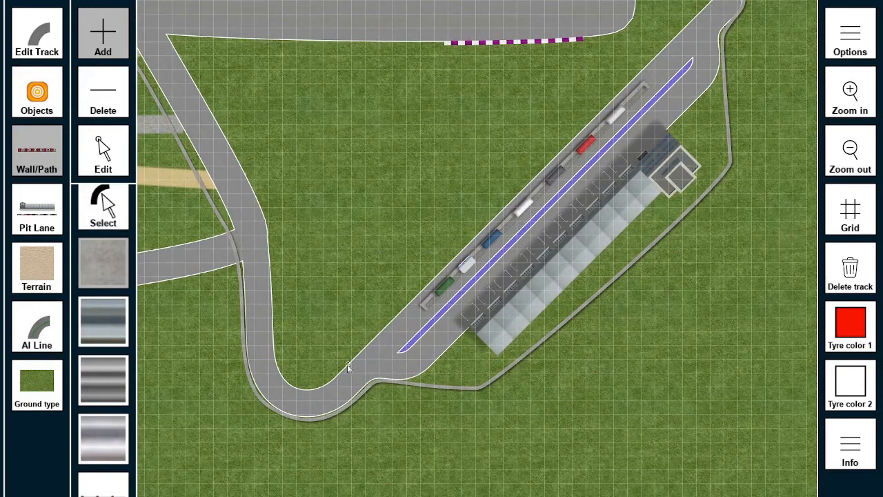
click(326, 379)
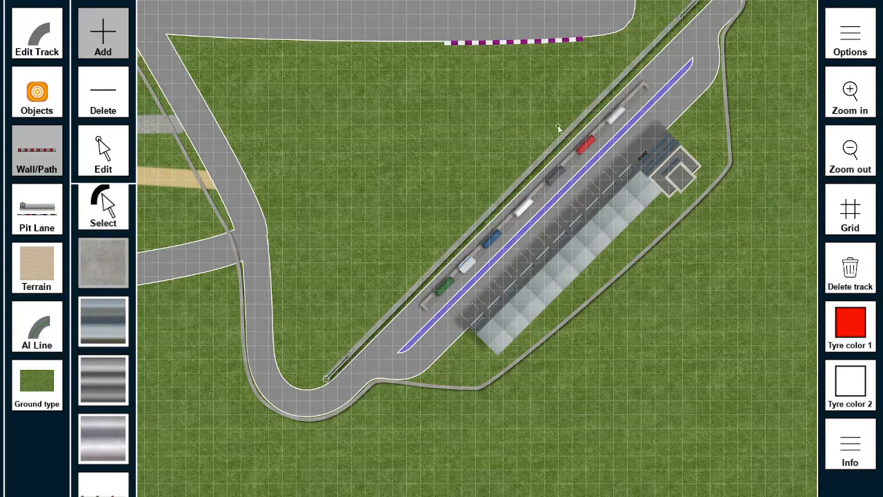
click(643, 79)
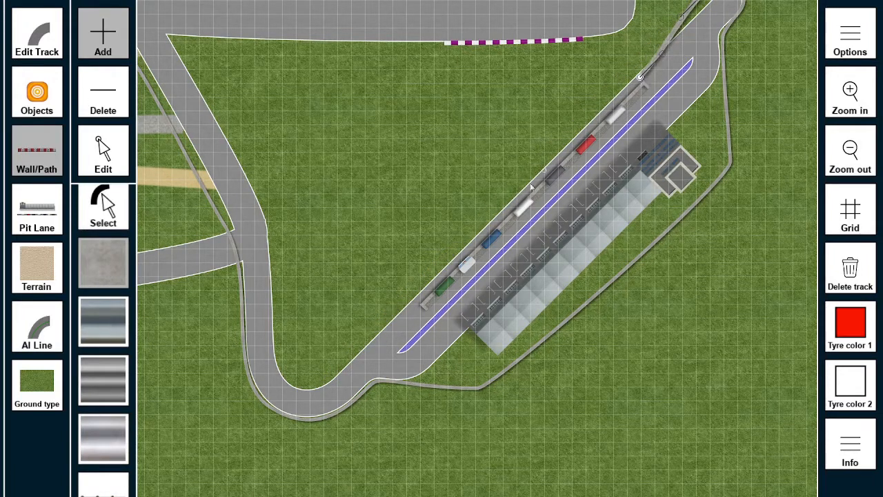
click(415, 299)
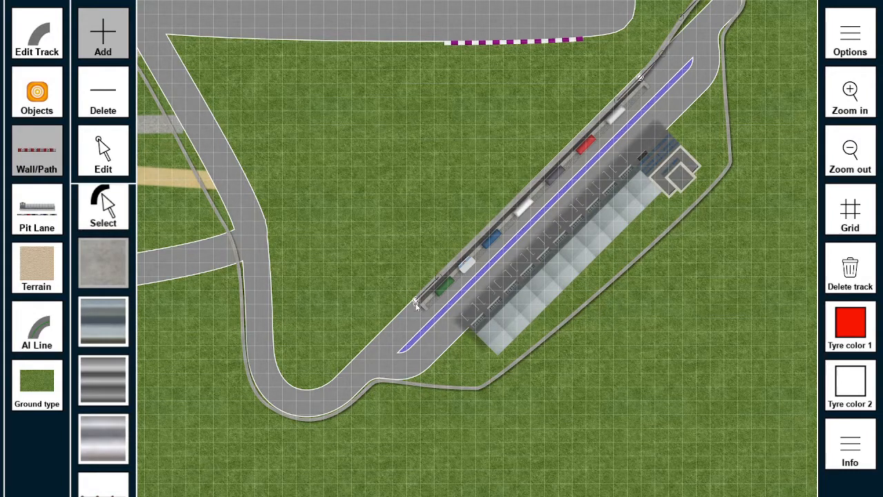
Step: Extend the new wall around the inside of the southwestern U-bend and north beside the connection road
click(305, 382)
drag(333, 384, 327, 386)
click(279, 319)
drag(293, 349, 284, 355)
drag(279, 319, 278, 218)
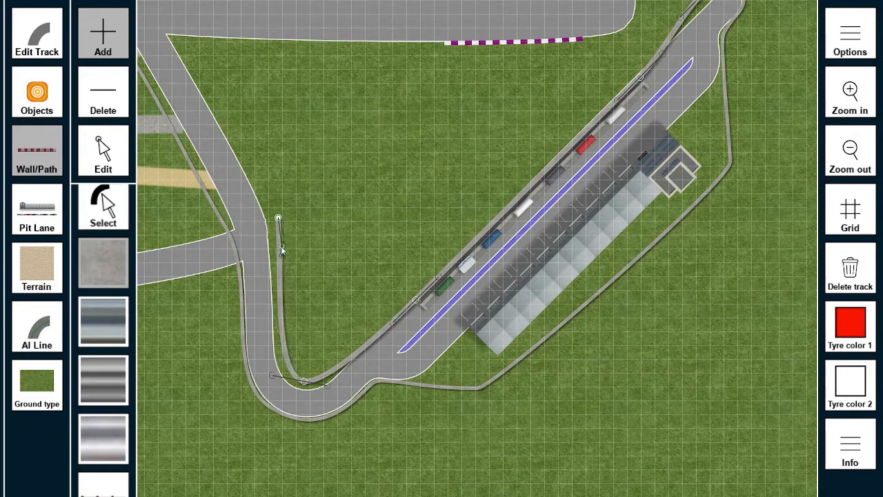
Step: Adjust the wall's points and handles between the U-bend and the southwest end of the pit lane to follow the road edge
drag(279, 259, 278, 259)
drag(304, 383, 301, 386)
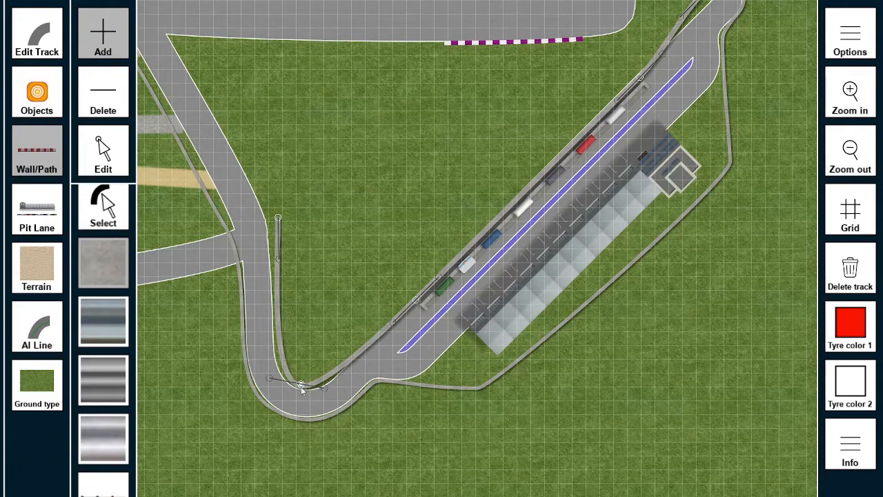
drag(381, 333, 390, 318)
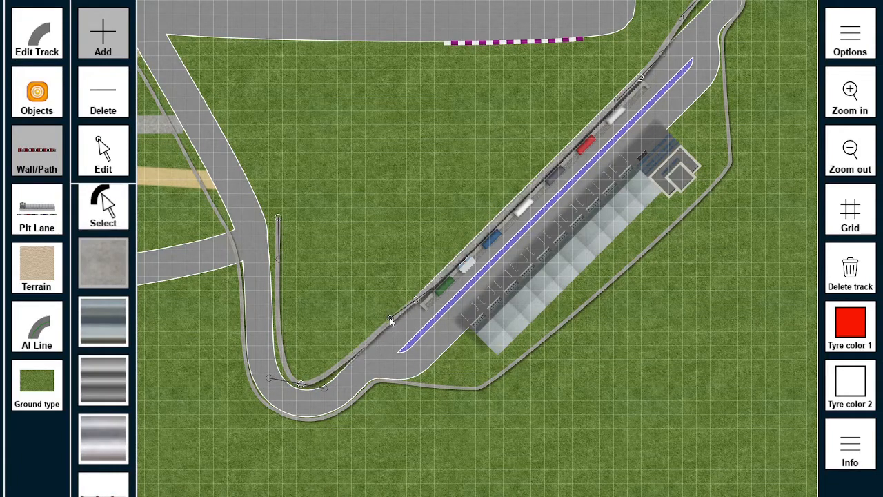
drag(442, 280, 420, 308)
click(641, 81)
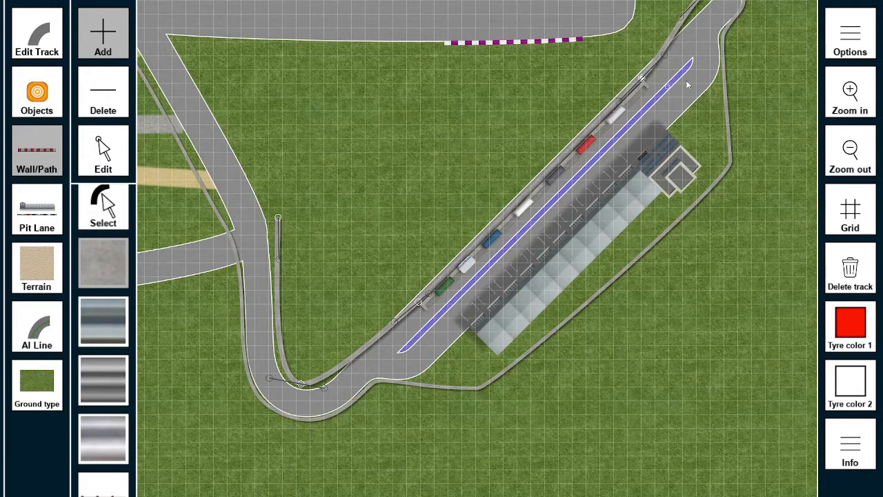
Step: Fine-tune the handles of the wall's U-bend point to fit the curve's inner edge
key(Up)
key(Down)
key(Left)
key(Down)
key(Left)
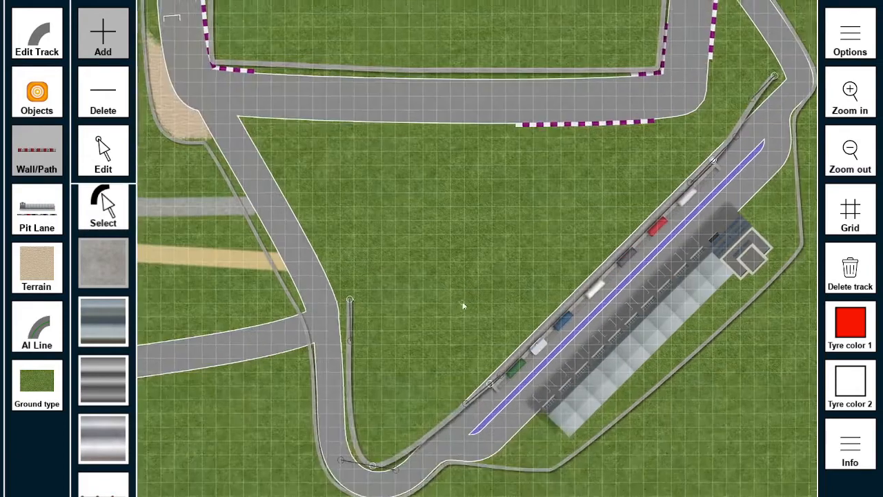
drag(481, 435, 463, 431)
drag(530, 444, 532, 447)
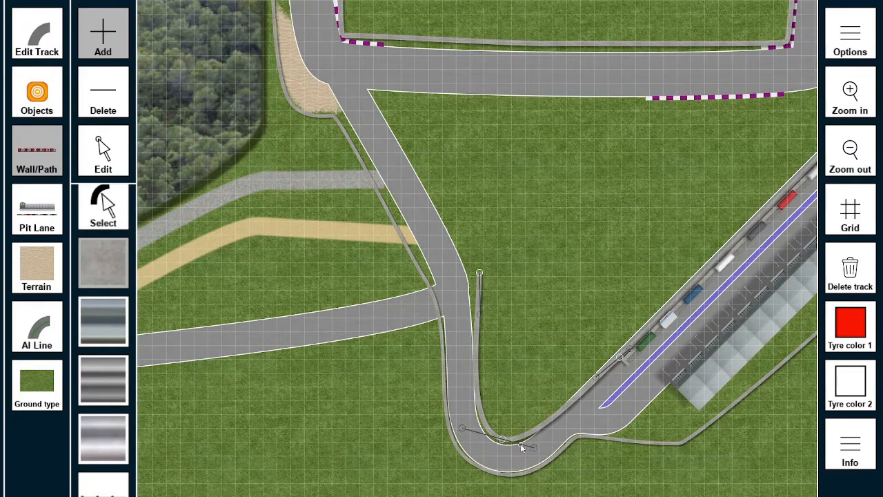
Step: Continue the wall to the western track junction, then along the main track and around its corner to the eastern fork, closing the loop
right_drag(514, 187, 556, 253)
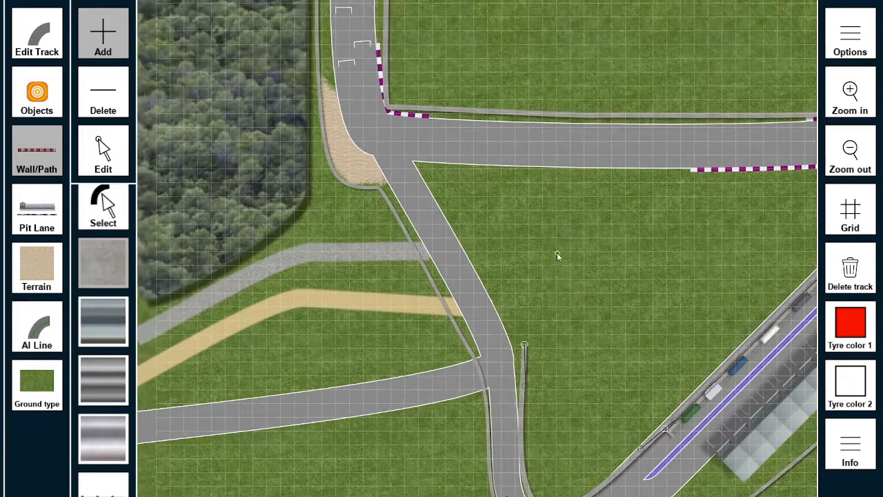
click(424, 169)
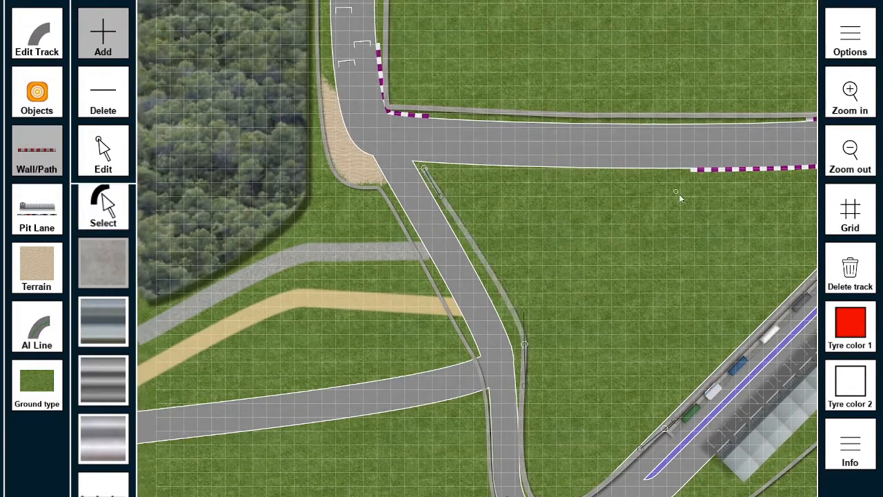
right_drag(758, 219, 512, 213)
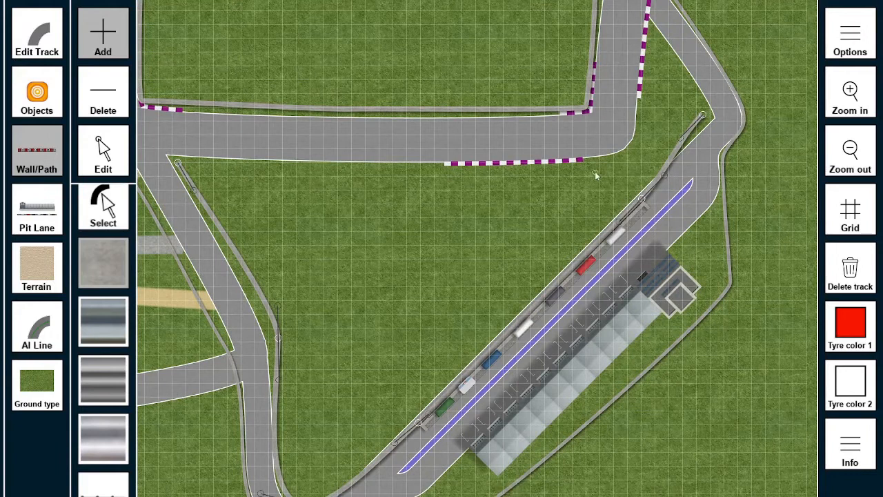
click(598, 173)
click(649, 104)
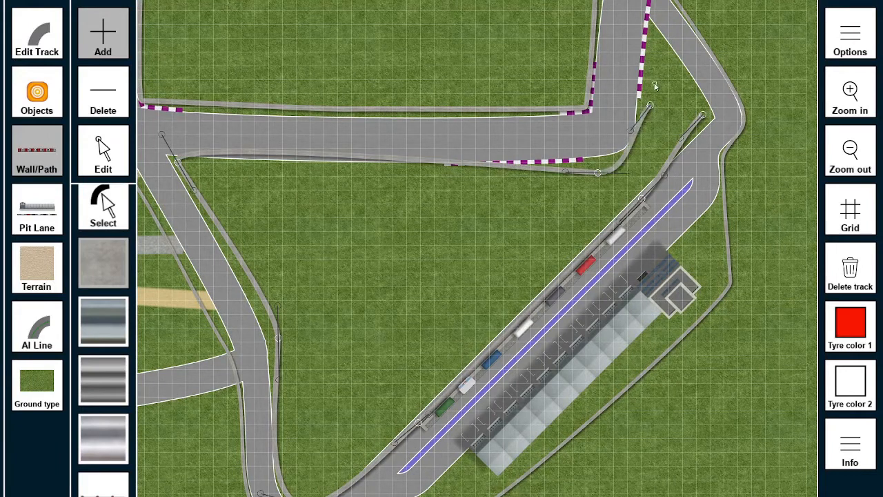
click(651, 34)
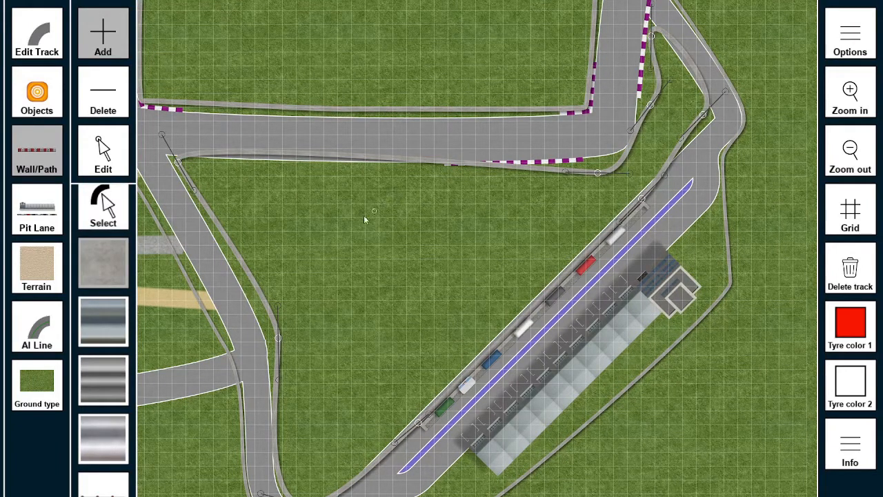
Step: Replace the wall's corner point at the western track junction and align its handles to form a tight corner clear of the roads
right_drag(233, 220, 452, 230)
drag(402, 178, 426, 199)
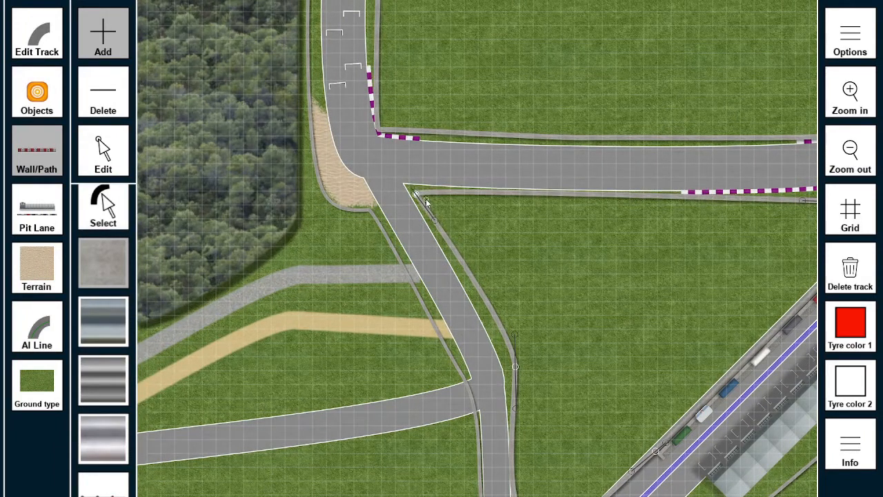
right_click(425, 198)
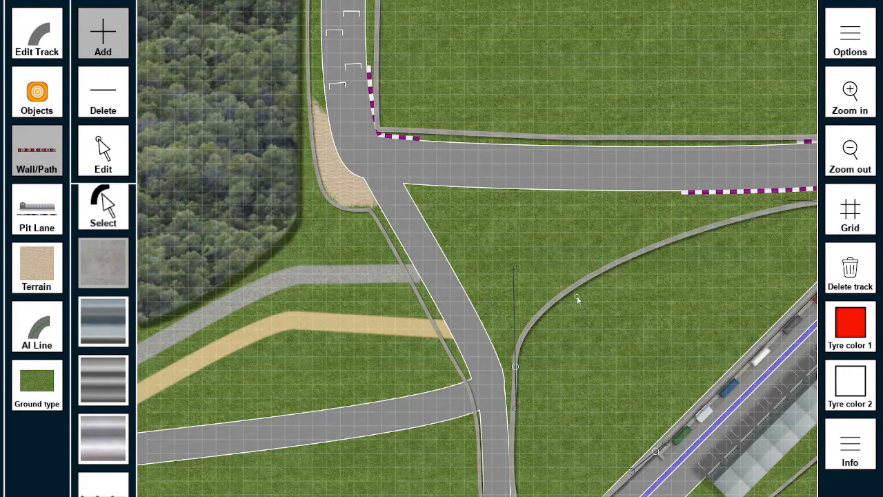
click(422, 198)
drag(380, 213, 408, 196)
drag(481, 146, 430, 200)
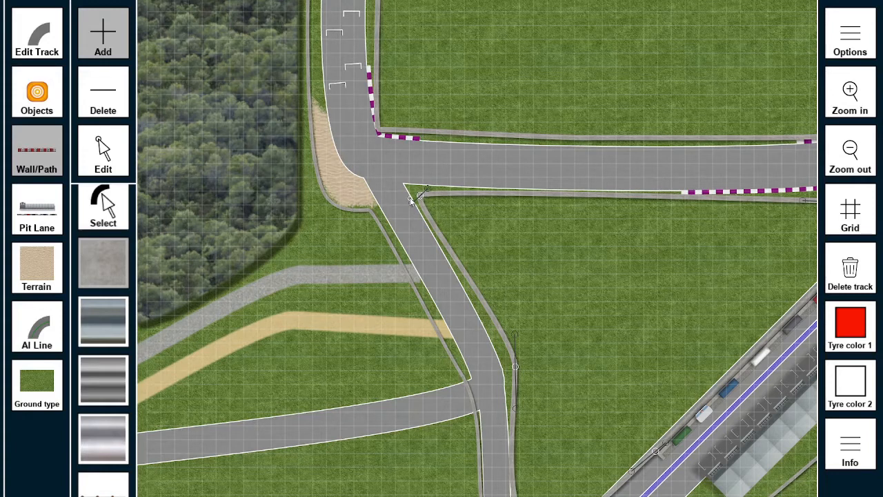
drag(434, 206, 436, 205)
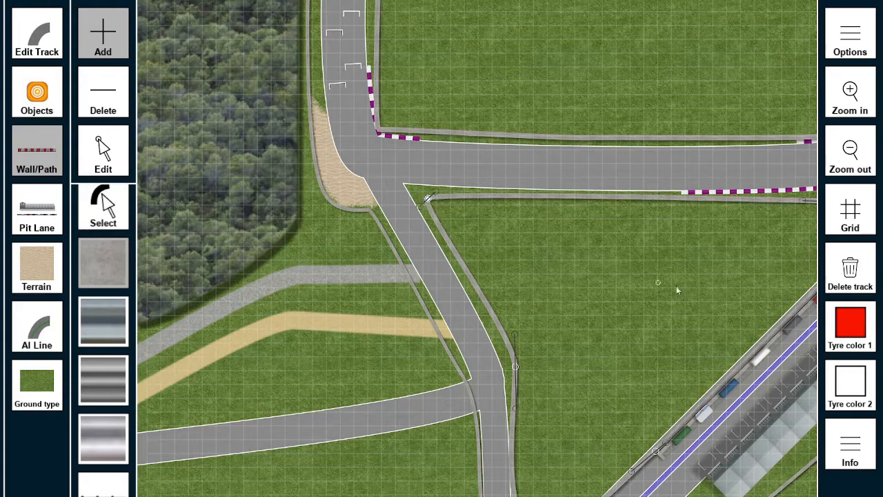
Step: Adjust the handle of the wall point on the connection road's east side, opposite the asphalt road junction
scroll(718, 321, down, 5)
scroll(592, 288, up, 5)
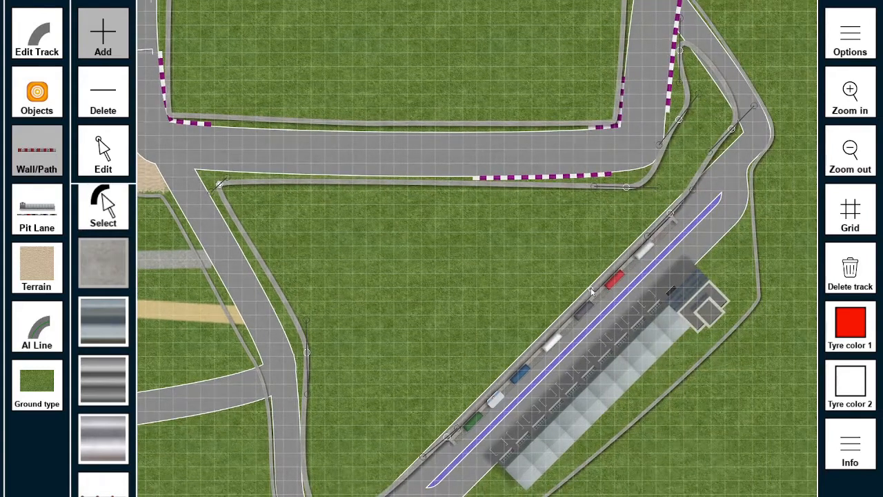
middle_drag(591, 290, 574, 241)
drag(289, 345, 298, 344)
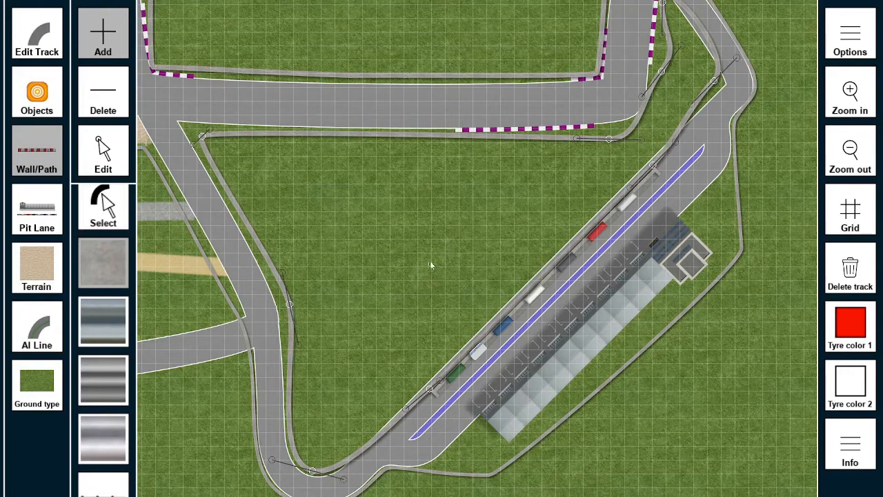
Step: Fit the wall around the track's eastern corner, pull its tip back from the fork, and align the point at the pit road bend
middle_drag(389, 243, 369, 307)
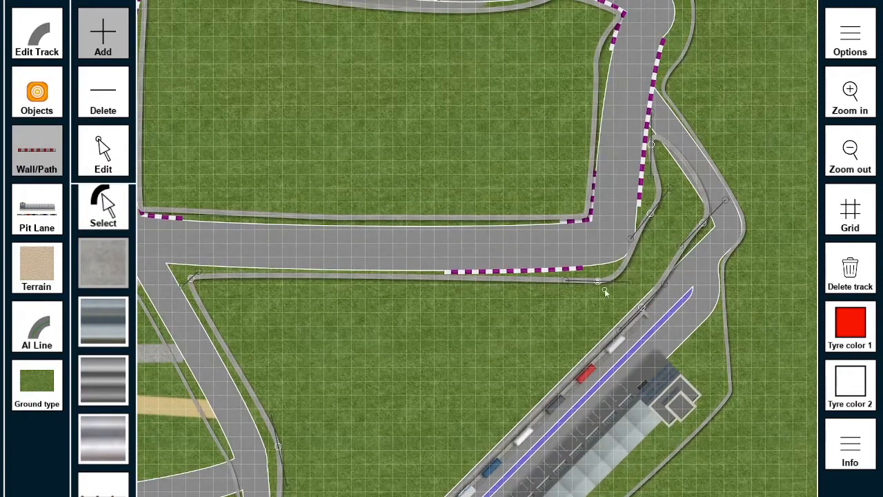
drag(636, 248, 644, 275)
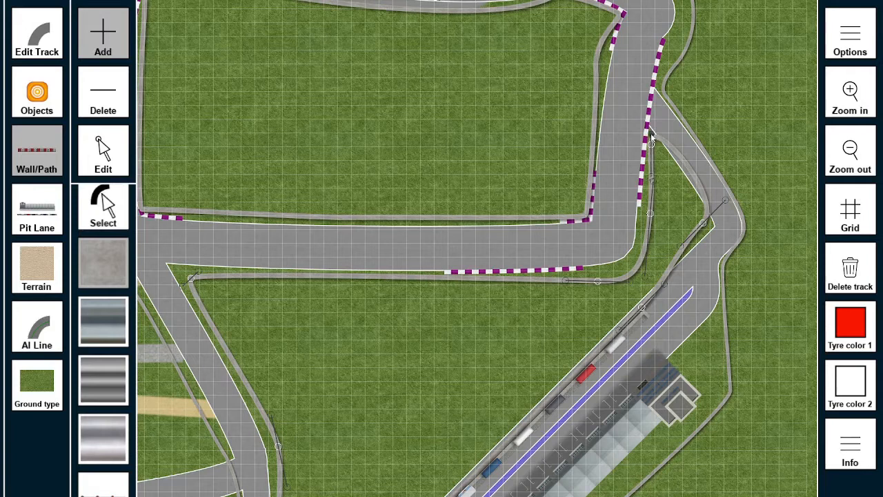
drag(654, 155, 656, 165)
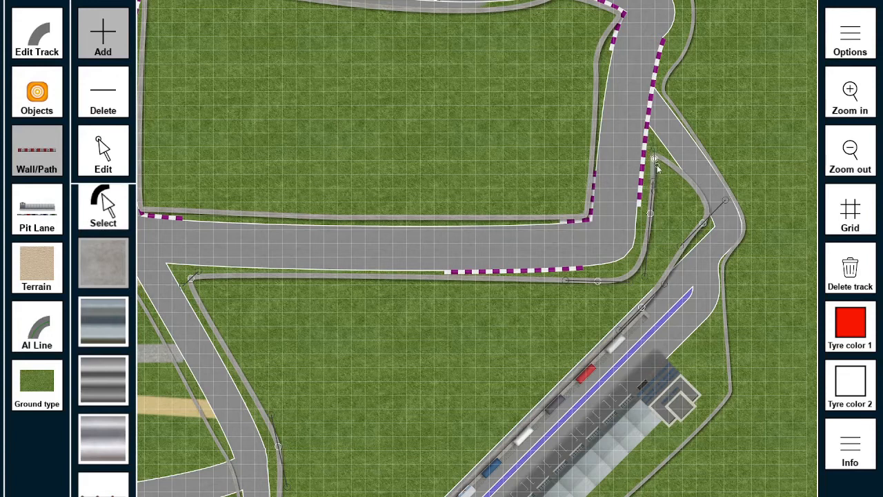
drag(724, 202, 711, 236)
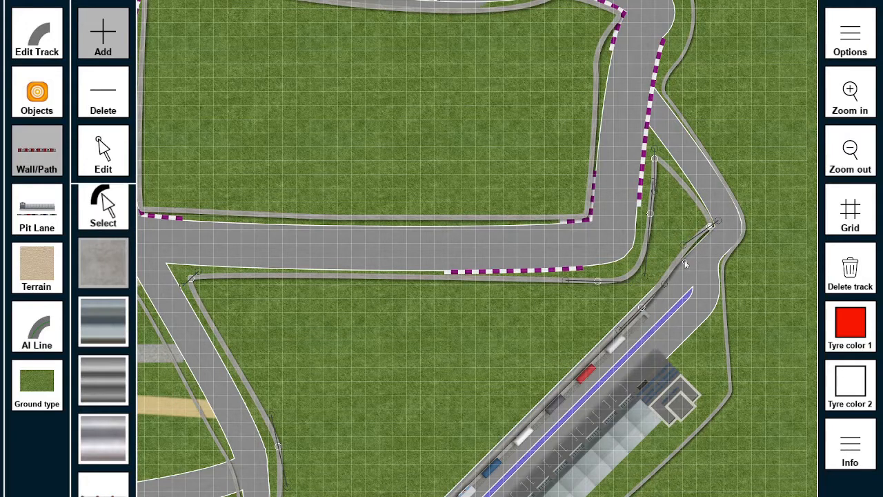
drag(683, 248, 672, 257)
Step: Refine the handles and position of the wall's tip at the eastern fork to sit between the track and the pit road
right_drag(751, 177, 749, 233)
scroll(750, 231, up, 3)
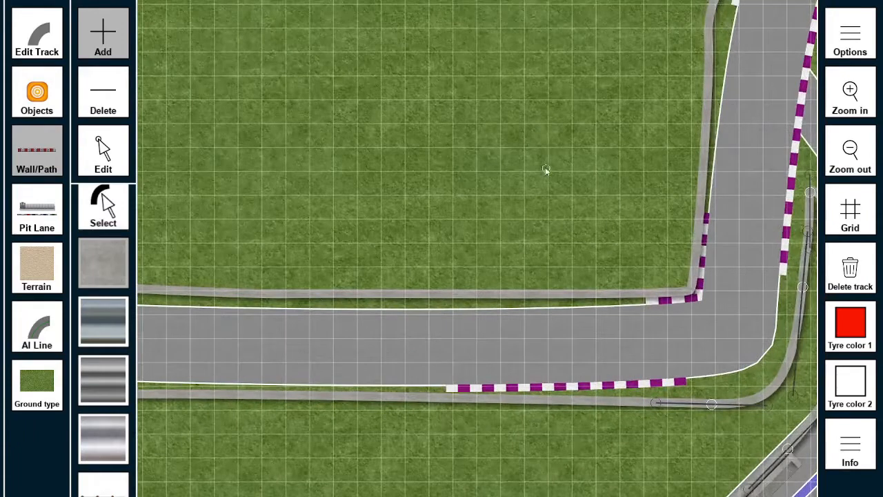
right_drag(557, 180, 292, 144)
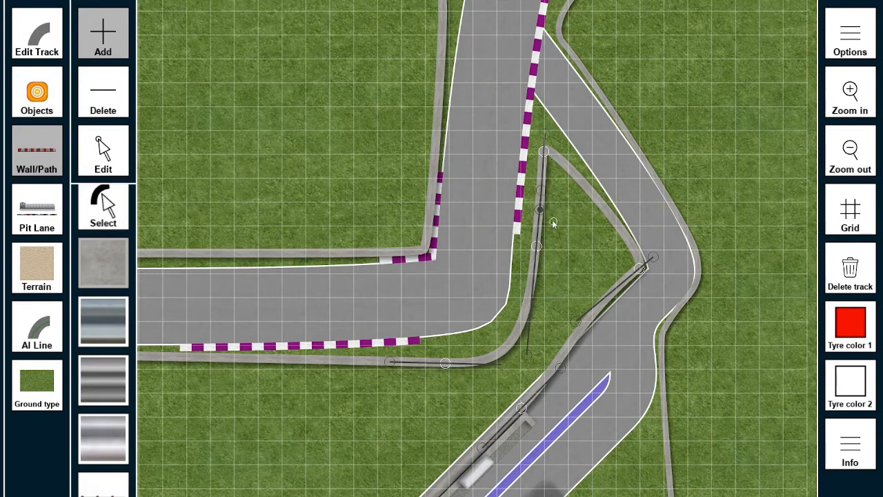
drag(557, 188, 539, 216)
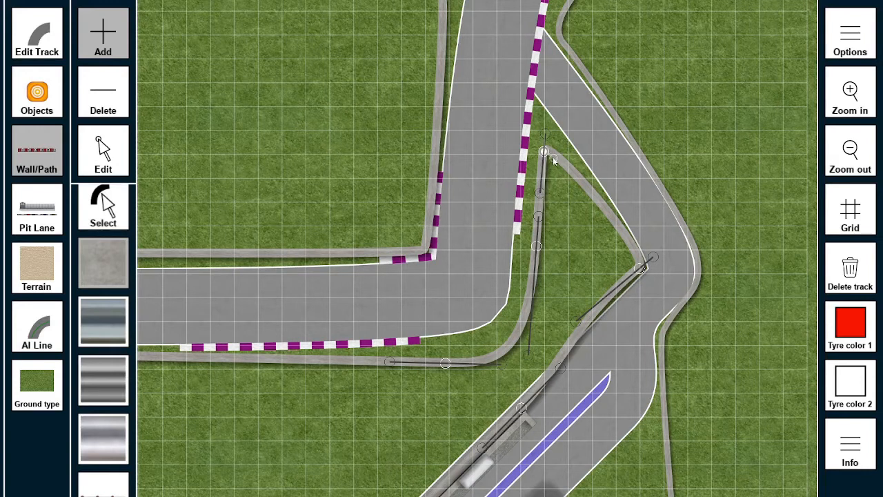
drag(553, 157, 561, 155)
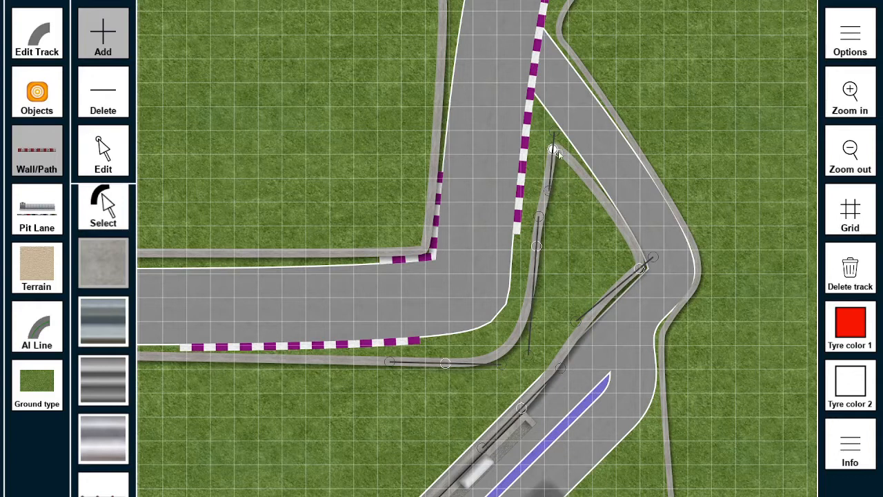
drag(550, 189, 537, 184)
drag(558, 153, 556, 164)
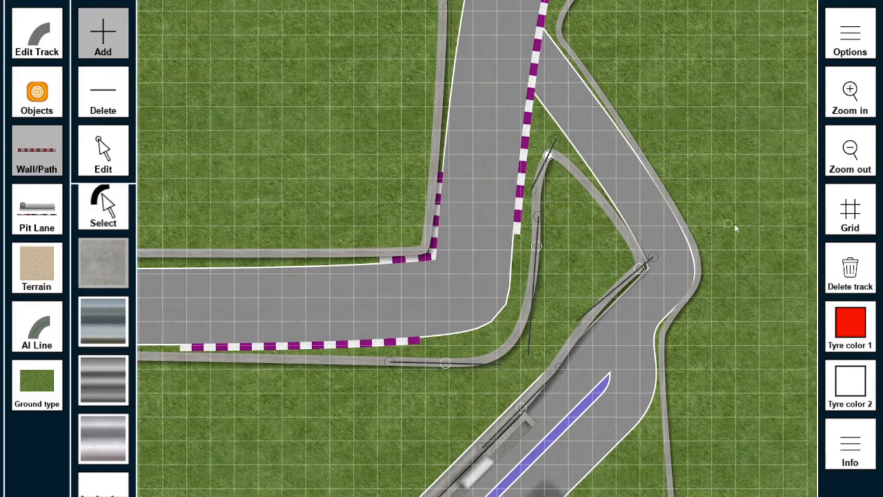
click(39, 217)
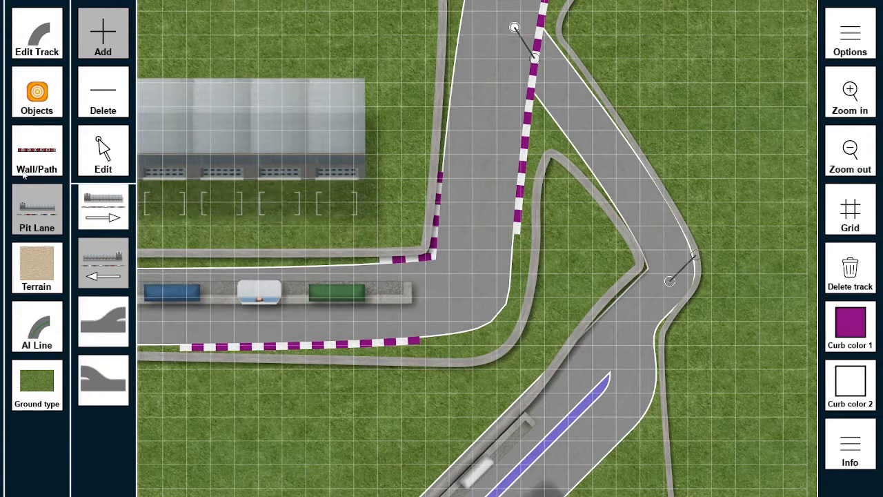
click(36, 148)
click(34, 98)
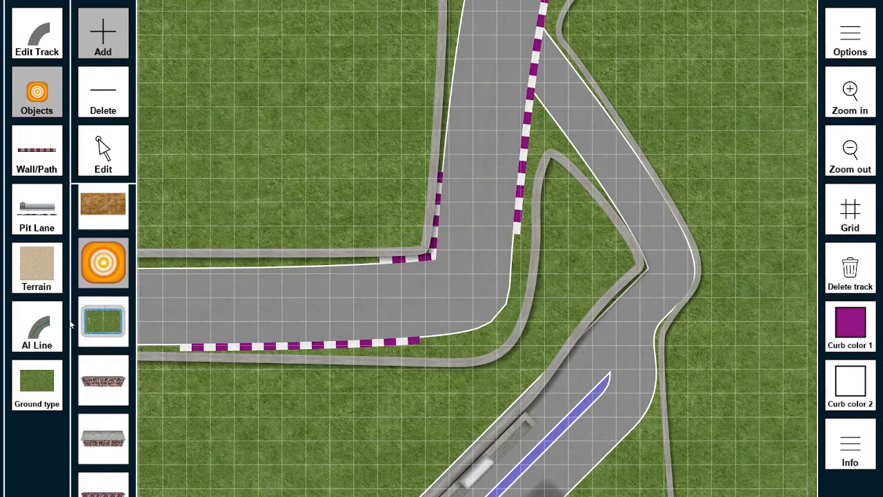
click(44, 407)
click(34, 338)
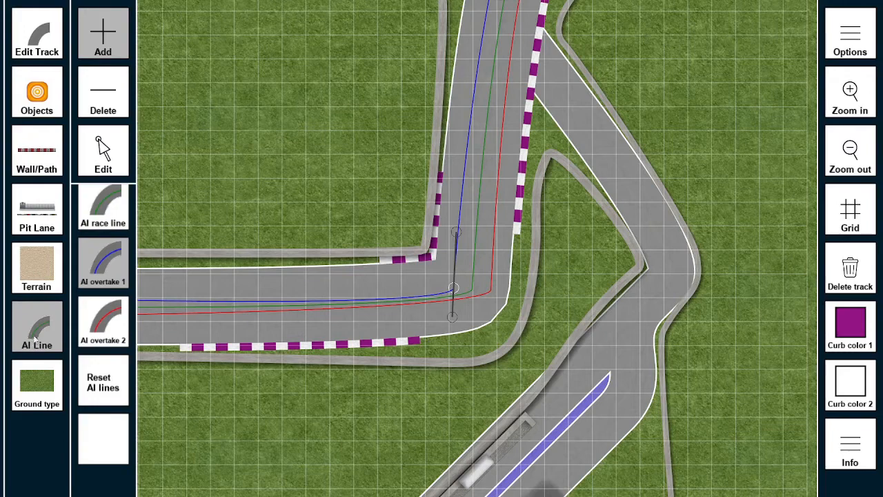
click(39, 210)
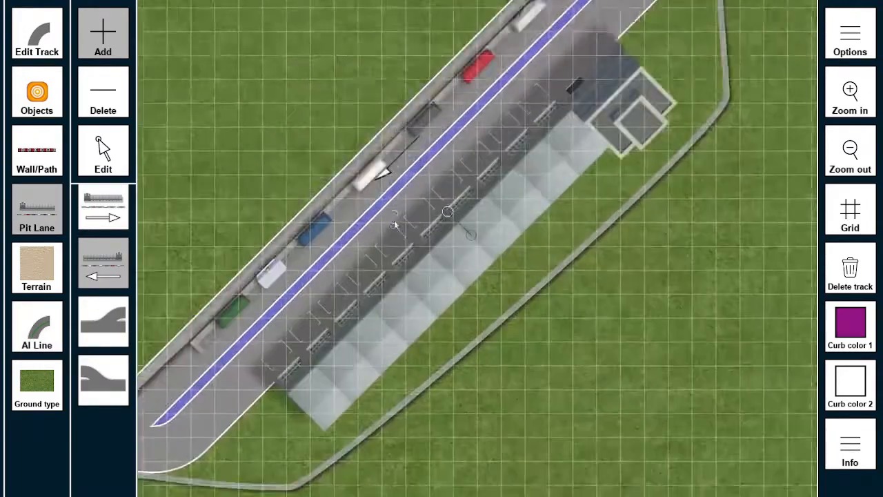
right_drag(395, 224, 402, 342)
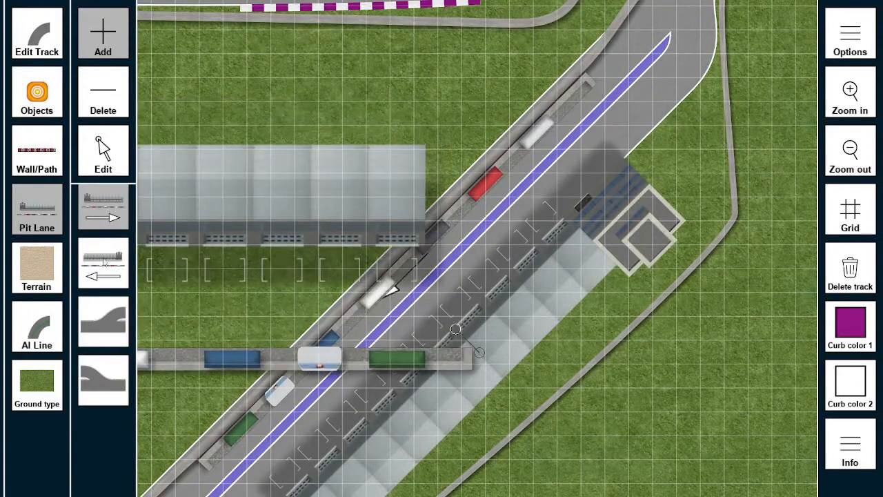
click(106, 266)
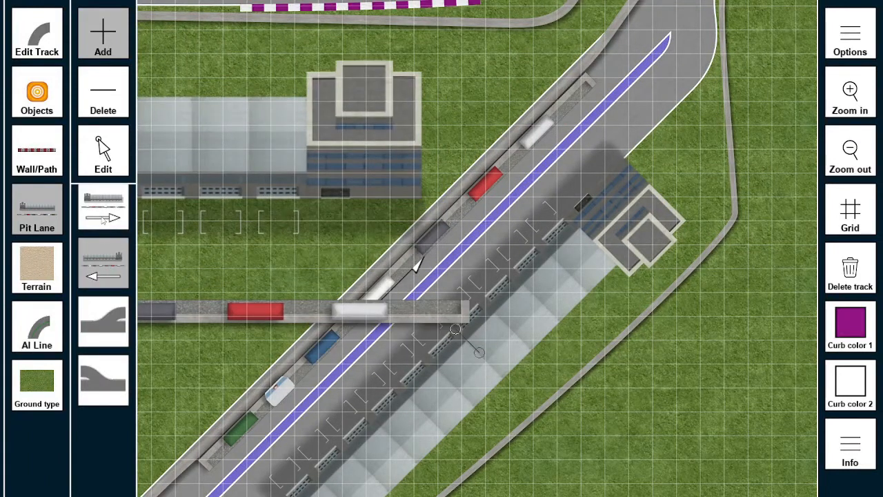
click(102, 220)
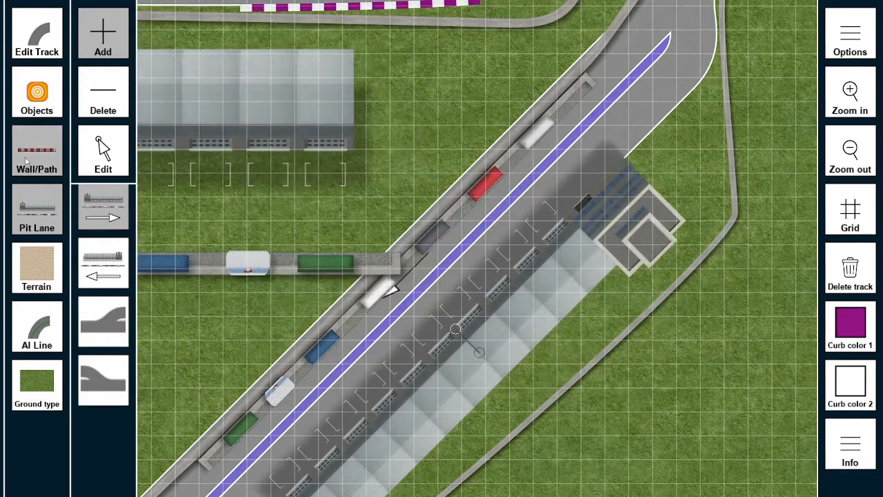
click(16, 96)
click(23, 58)
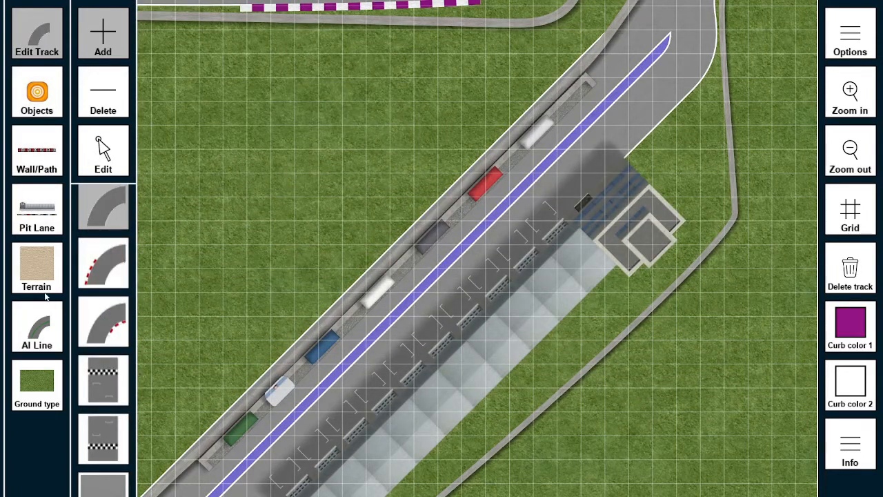
Step: Move the AI race line's point at the northwestern corner in close to the inner curb
click(36, 335)
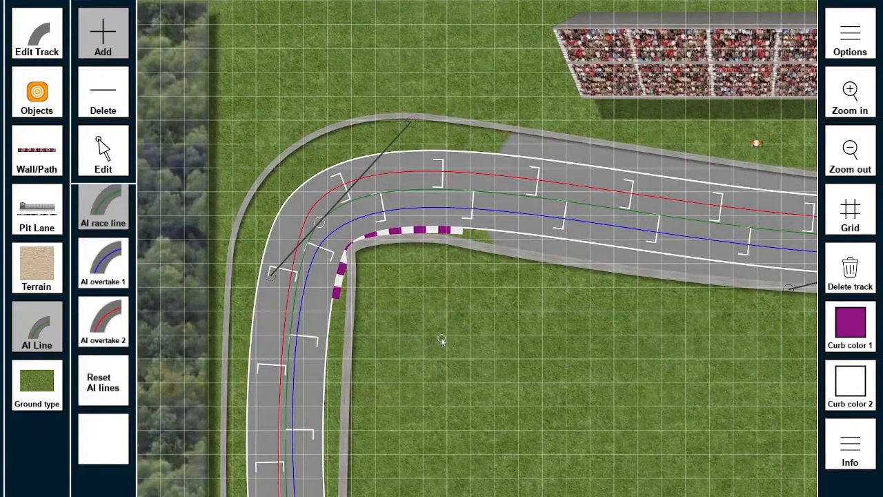
drag(318, 224, 333, 243)
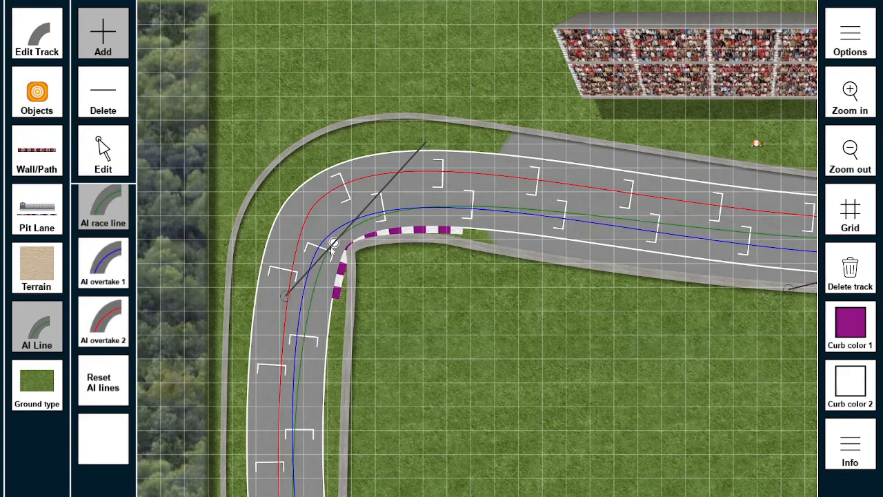
drag(333, 244, 335, 247)
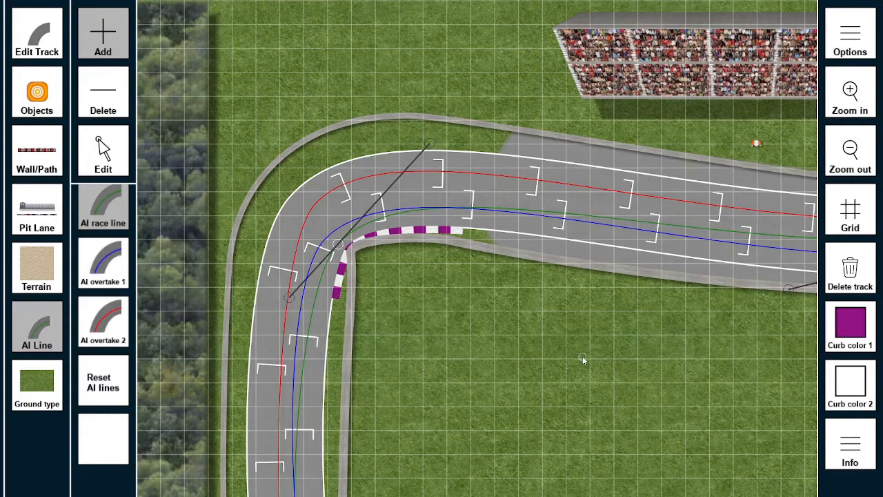
Step: Shift the race line's point after the start line out to the northern curb and adjust its handles
right_drag(598, 371, 443, 312)
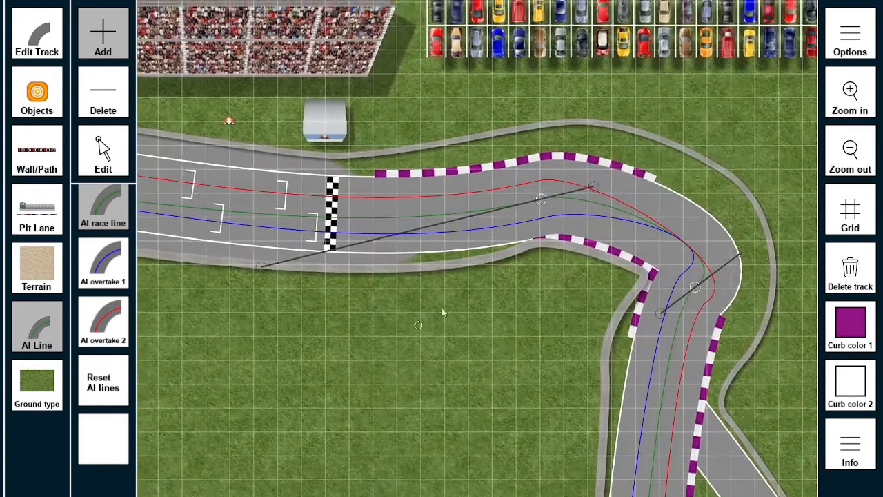
drag(548, 205, 547, 183)
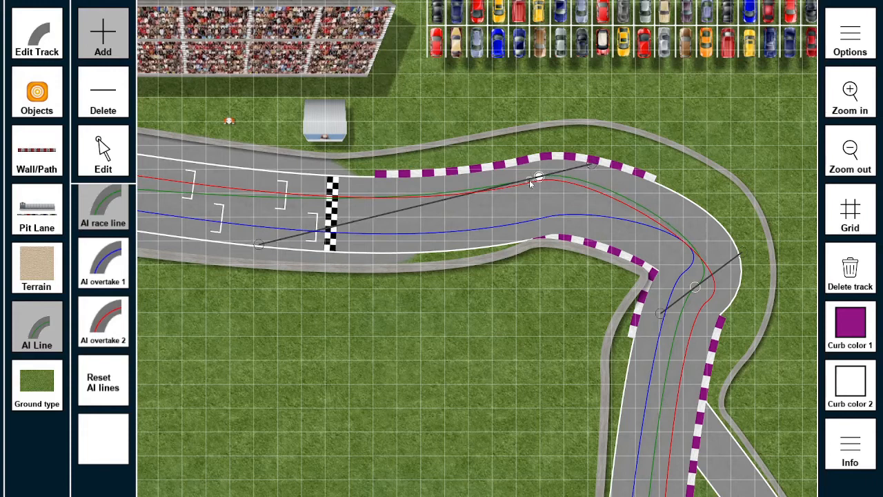
drag(539, 178, 546, 162)
drag(601, 155, 600, 148)
drag(265, 225, 363, 221)
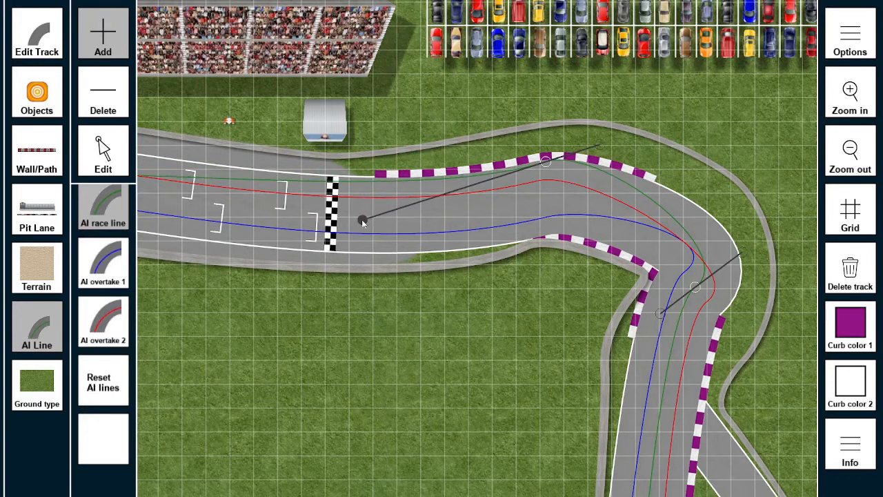
Step: Add a race line point just past the start line and tighten the line toward the inside of the northeastern corner
click(292, 181)
drag(292, 182, 375, 195)
drag(486, 182, 521, 163)
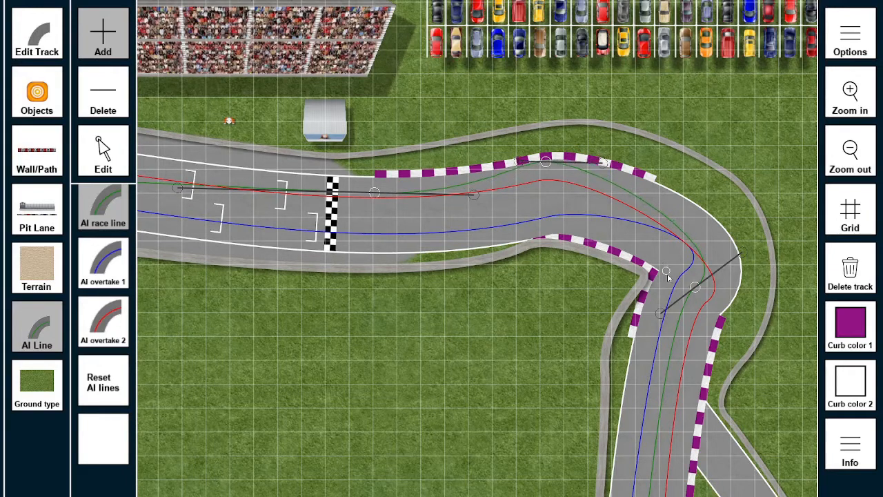
drag(740, 253, 691, 309)
Step: Reshape the race line at the southeastern corner with an added entry point by the eastern curb and the corner point moved to the southern curb
right_drag(751, 380, 732, 185)
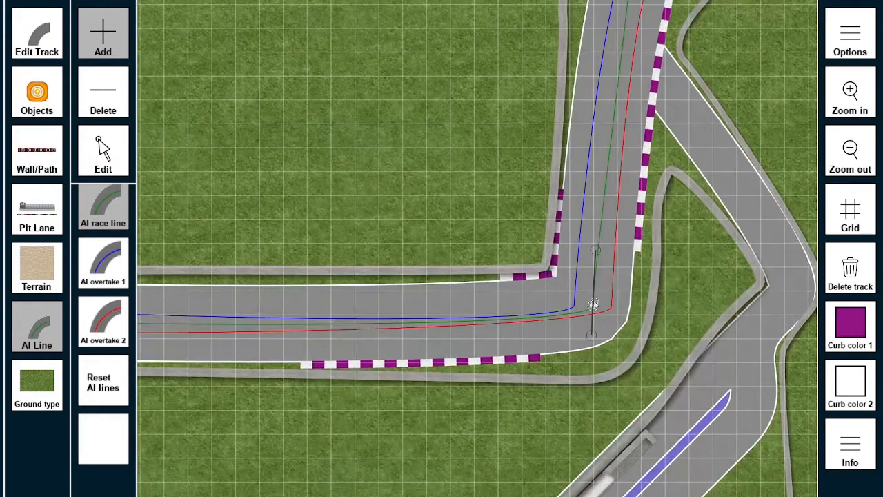
click(602, 218)
drag(616, 231, 631, 228)
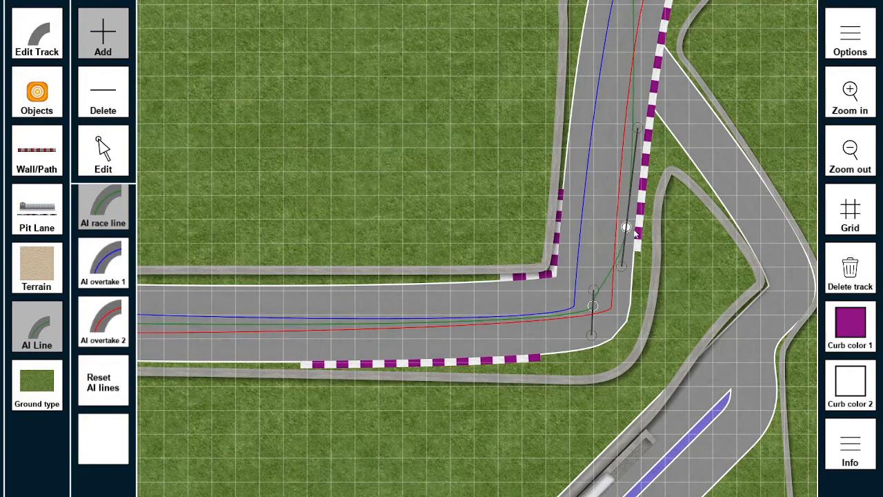
drag(638, 128, 629, 206)
drag(594, 292, 405, 331)
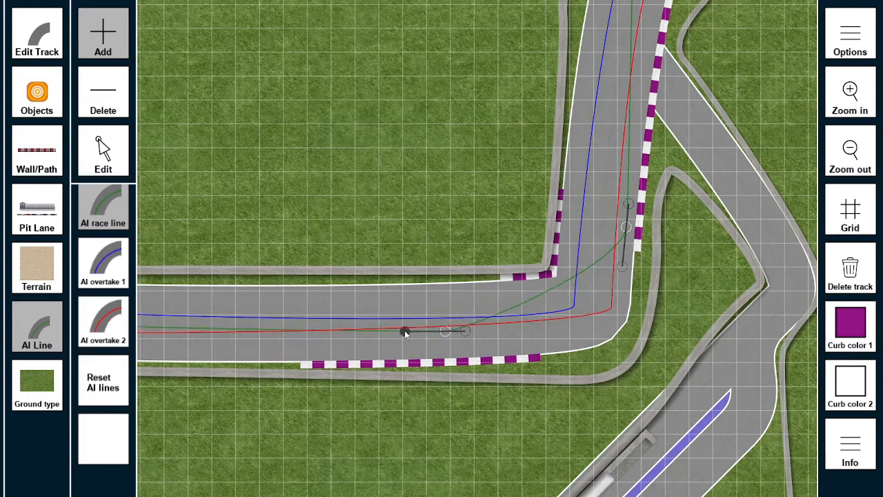
drag(475, 342, 521, 332)
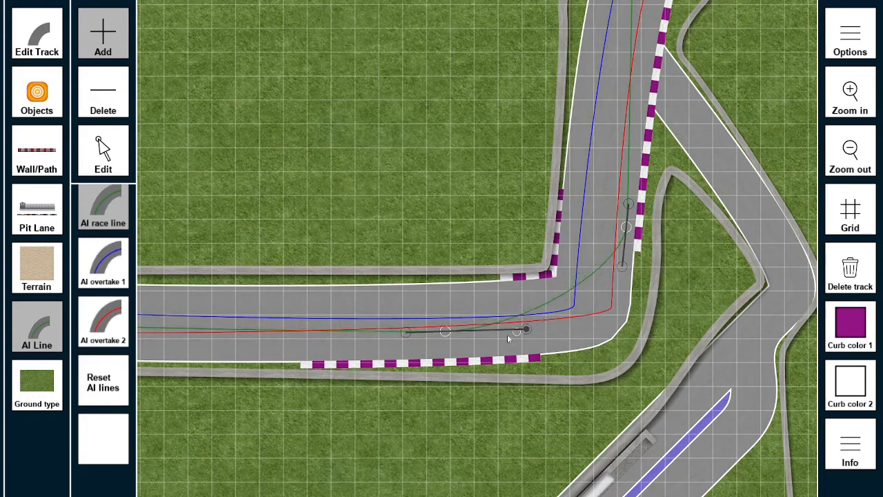
drag(447, 335, 392, 356)
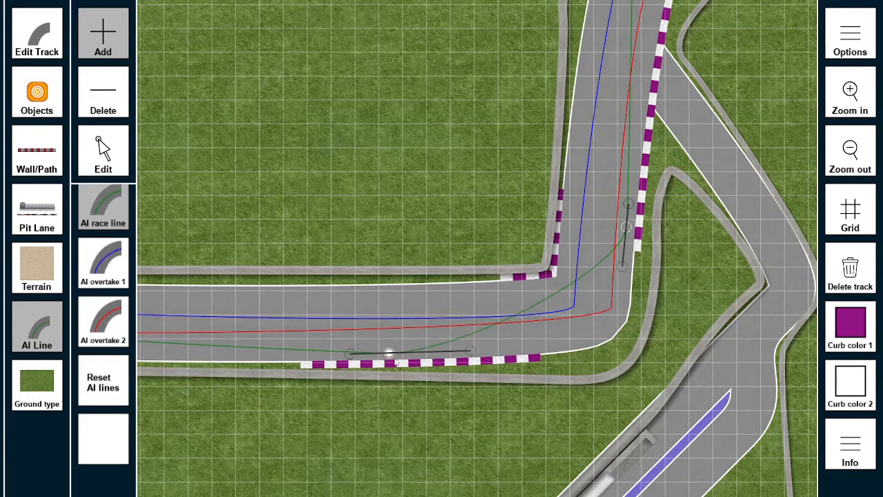
Step: Align the race line's entry point and handles along the eastern curb and stretch the line westward from the southern curb
drag(627, 227, 623, 261)
drag(635, 185, 645, 101)
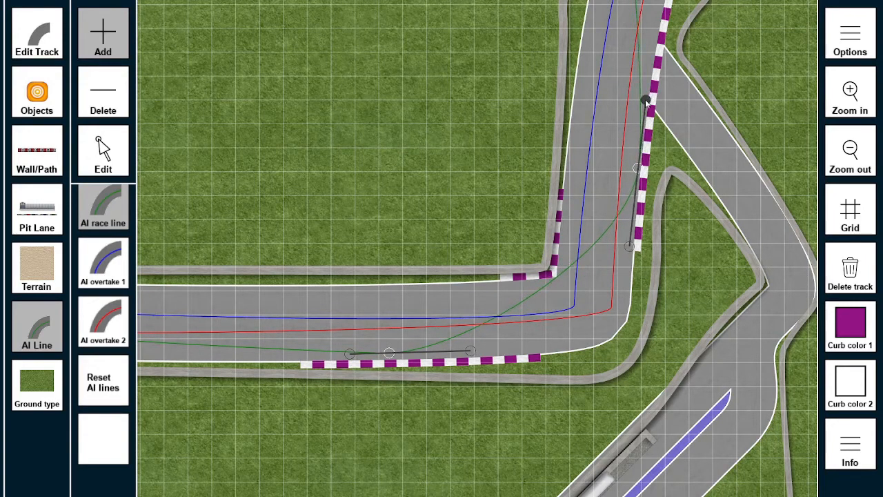
drag(636, 169, 634, 195)
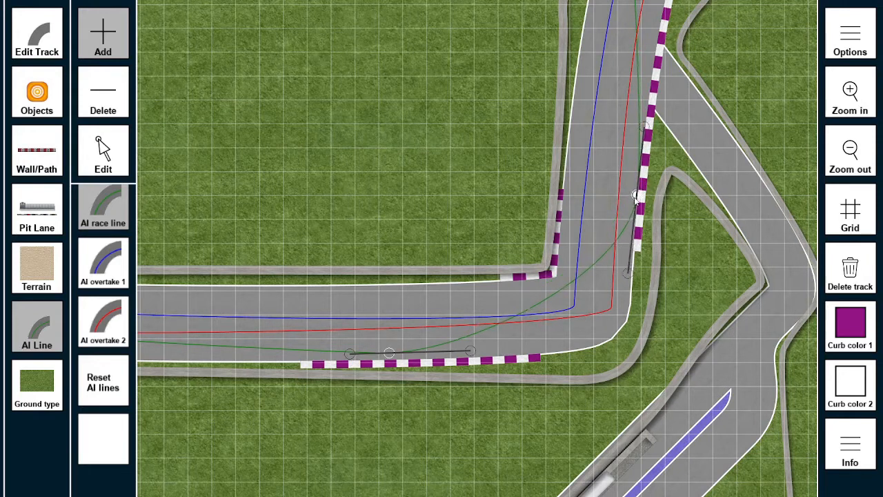
drag(391, 356, 246, 351)
Step: Place the race line's southwestern corner point at the inner curb and angle its handle for a smooth approach
middle_drag(282, 278, 558, 304)
drag(350, 351, 365, 330)
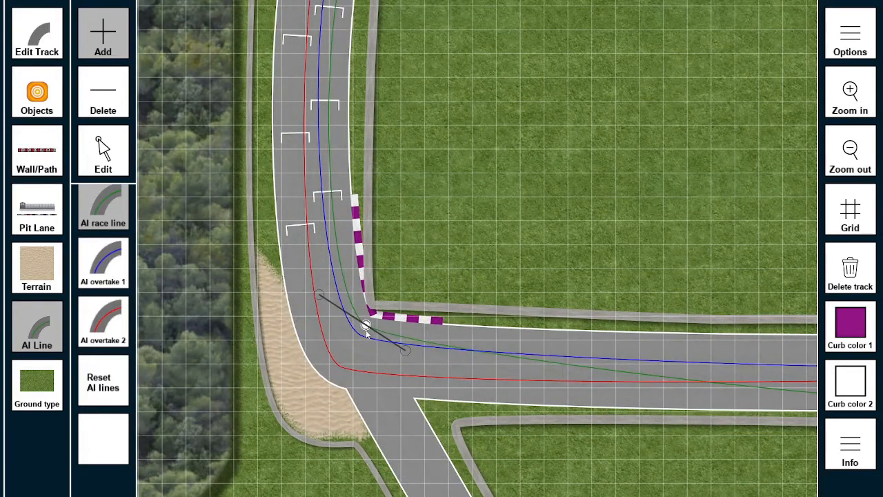
drag(410, 353, 451, 399)
middle_drag(814, 359, 702, 357)
drag(387, 326, 380, 320)
Step: Lengthen the race line handles between the southwestern and northwestern corners so the line swings wide on the western straight
middle_drag(473, 179, 497, 251)
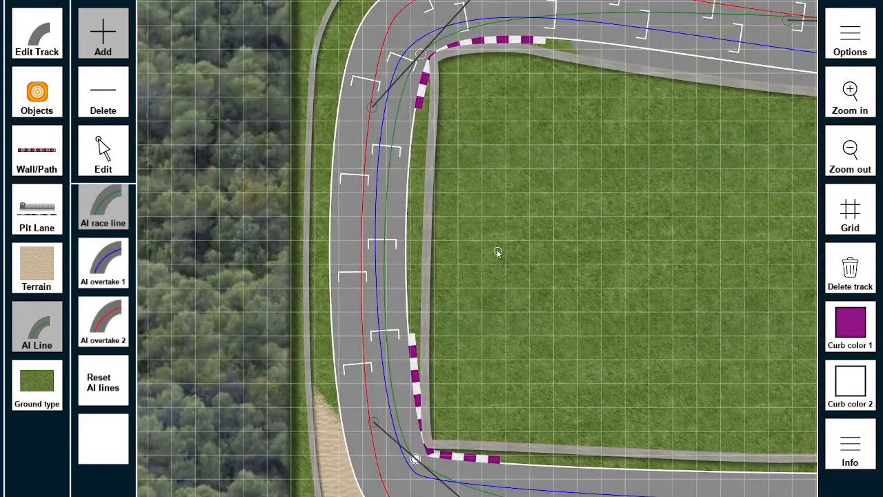
drag(357, 422, 295, 349)
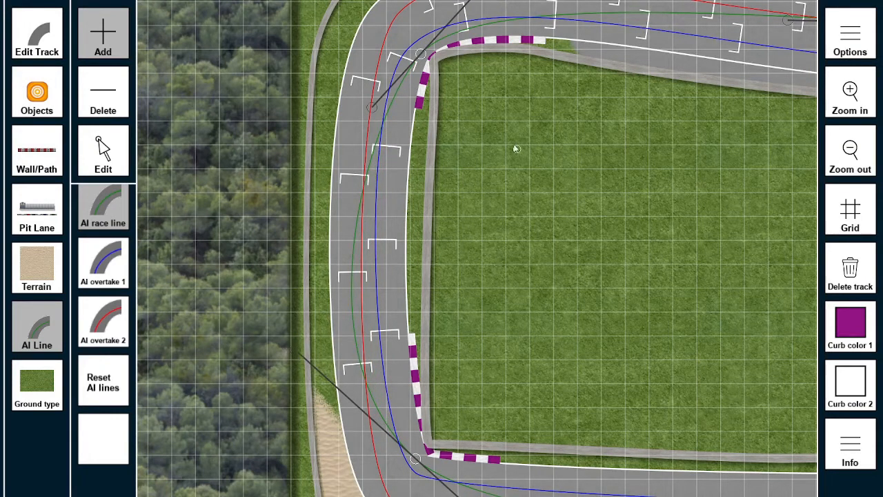
drag(365, 108, 338, 141)
Step: Adjust the AI overtake 1 line's point and handles at the bend after the start line
middle_drag(628, 172, 617, 279)
middle_drag(644, 393, 556, 356)
click(110, 267)
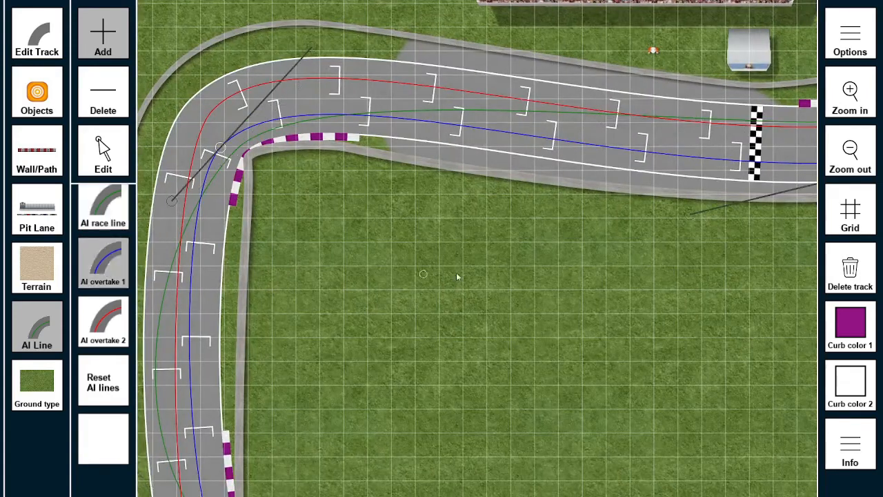
middle_drag(665, 241, 423, 335)
middle_drag(502, 371, 379, 369)
middle_drag(448, 375, 330, 374)
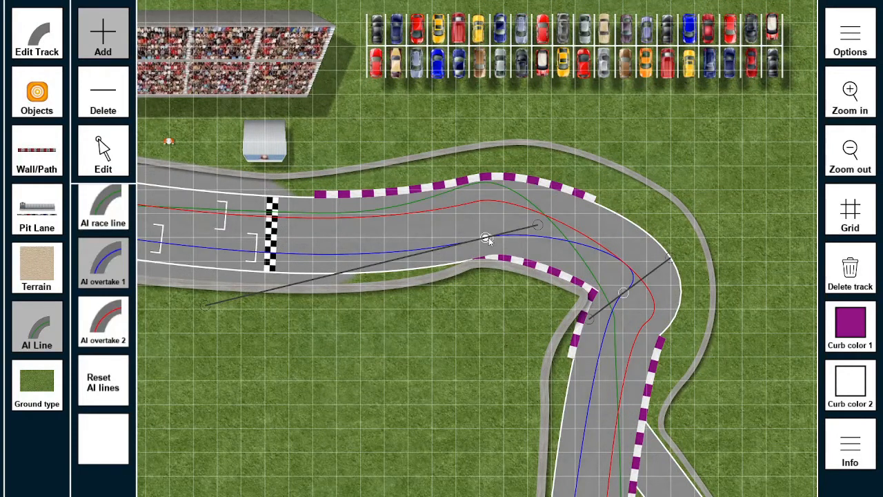
drag(487, 239, 480, 234)
drag(535, 223, 536, 226)
mouse_move(253, 290)
mouse_down()
mouse_move(412, 244)
mouse_move(211, 305)
mouse_move(325, 262)
mouse_move(400, 248)
mouse_move(251, 306)
mouse_up()
Step: Add an overtake 1 point at the start line and fit the line around the inner curb of the northeastern corner
click(284, 251)
drag(423, 253, 496, 249)
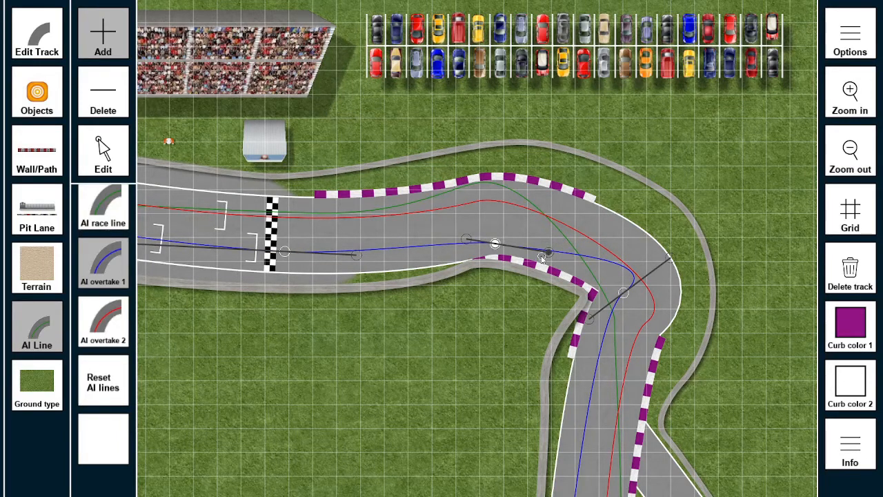
drag(669, 260, 619, 306)
drag(617, 304, 617, 307)
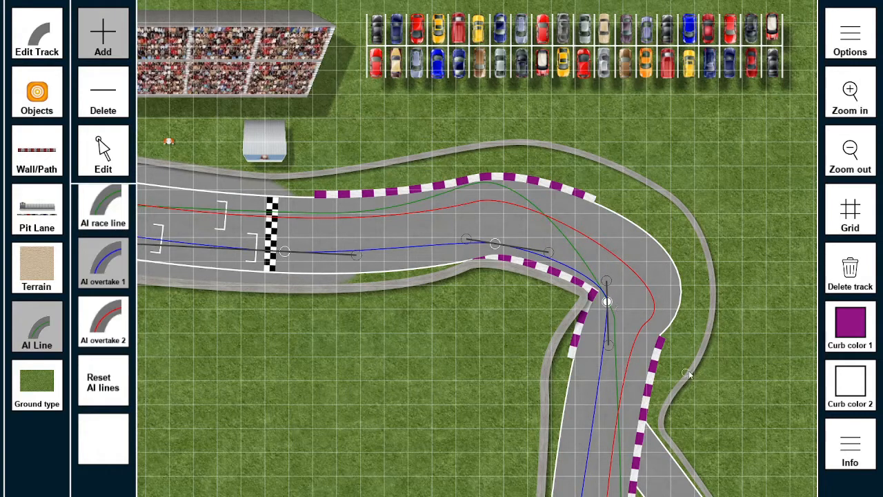
Step: Reposition the overtake 1 line's point at the southeastern corner and adjust both of its handles
scroll(683, 368, down, 5)
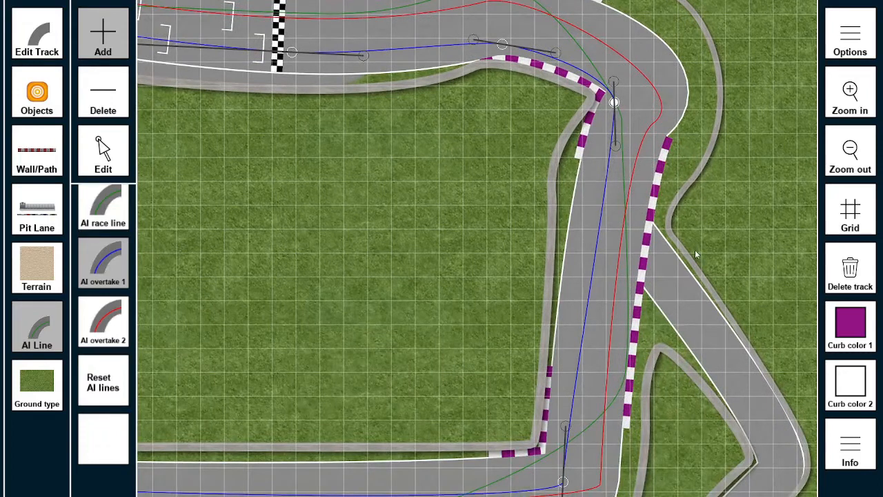
scroll(688, 380, down, 4)
drag(563, 337, 554, 321)
drag(546, 259, 548, 287)
drag(545, 343, 548, 324)
Step: Position the overtake 1 line's southwestern corner point near the inner curb
right_drag(425, 371, 750, 347)
mouse_move(398, 263)
mouse_down()
mouse_move(412, 263)
mouse_move(404, 252)
mouse_move(408, 263)
mouse_up()
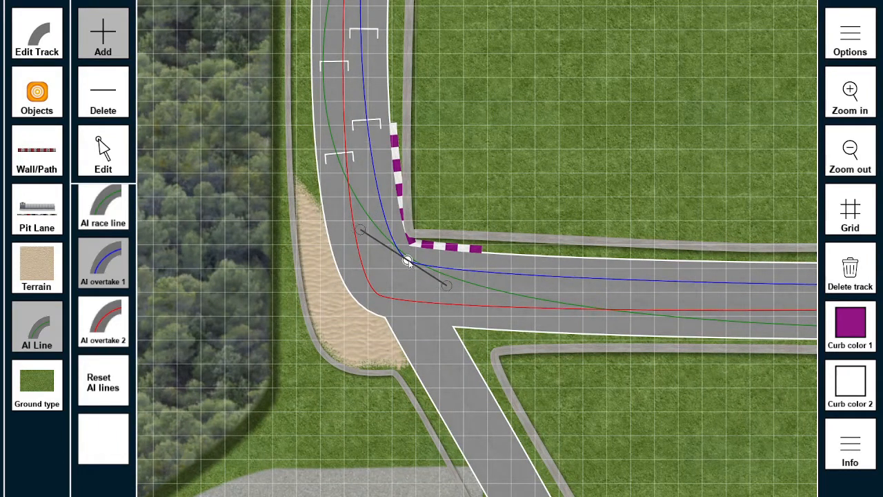
drag(407, 262, 400, 261)
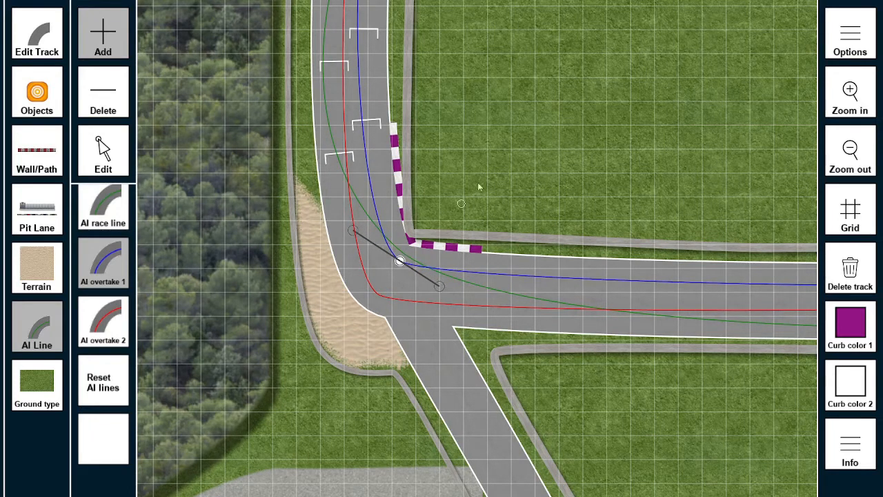
Step: Move the overtake 1 line's northwestern corner point closer to the inner curb
right_drag(497, 163, 506, 308)
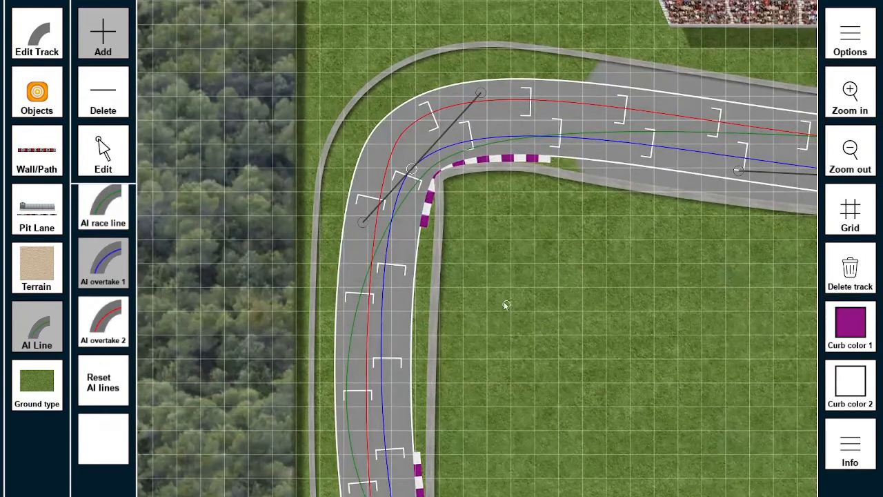
drag(411, 169, 428, 165)
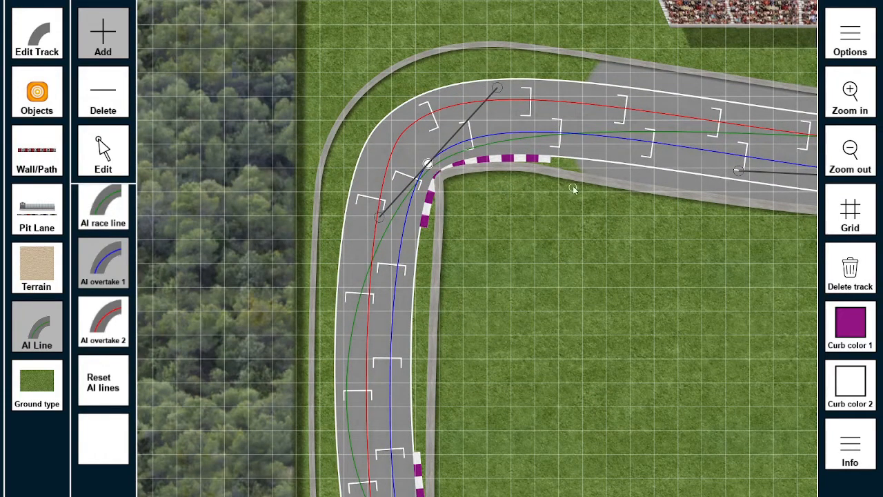
right_drag(664, 277, 455, 350)
right_drag(635, 351, 475, 350)
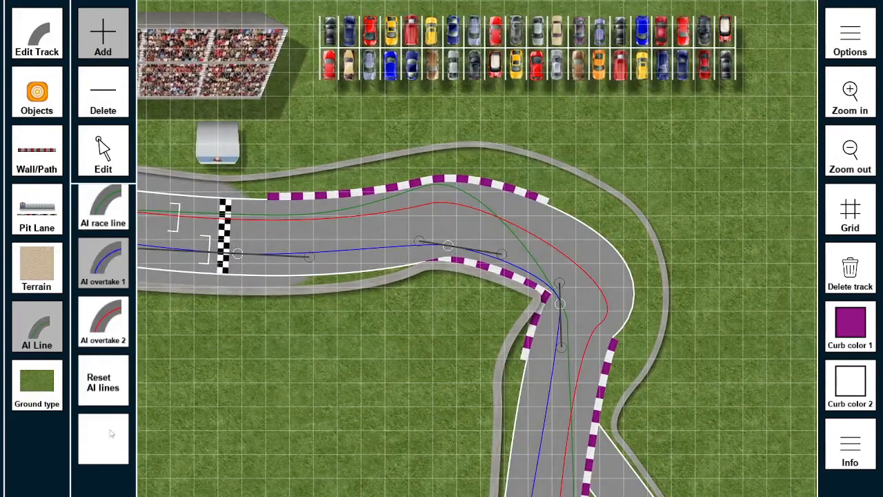
click(37, 158)
click(44, 94)
click(41, 43)
click(49, 108)
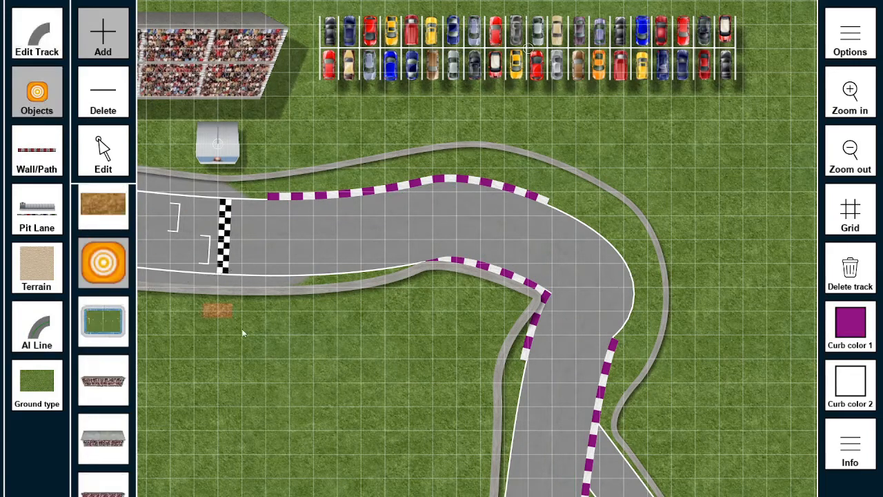
scroll(250, 360, down, 3)
right_drag(354, 308, 422, 304)
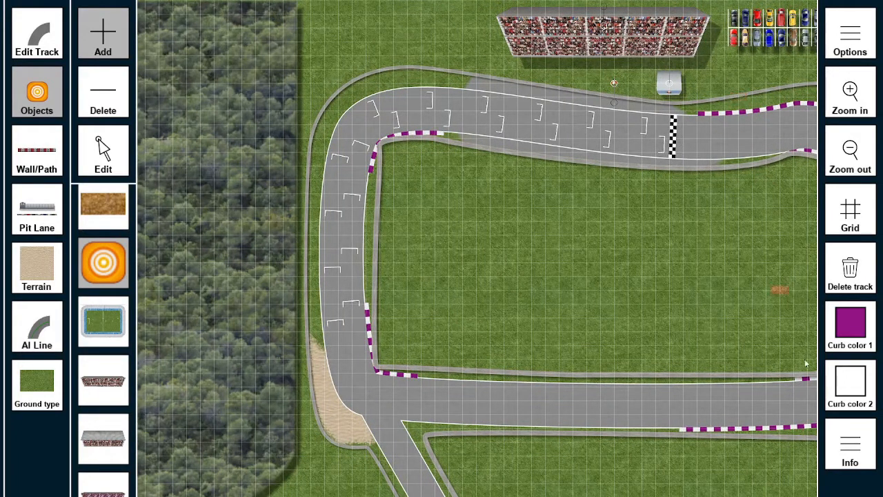
right_drag(694, 268, 458, 268)
Step: Save the track to save slot 5
click(856, 41)
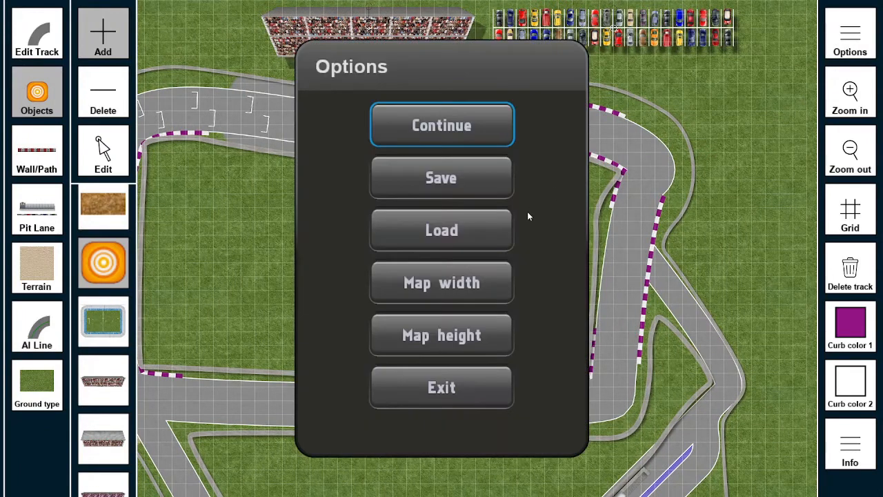
click(466, 178)
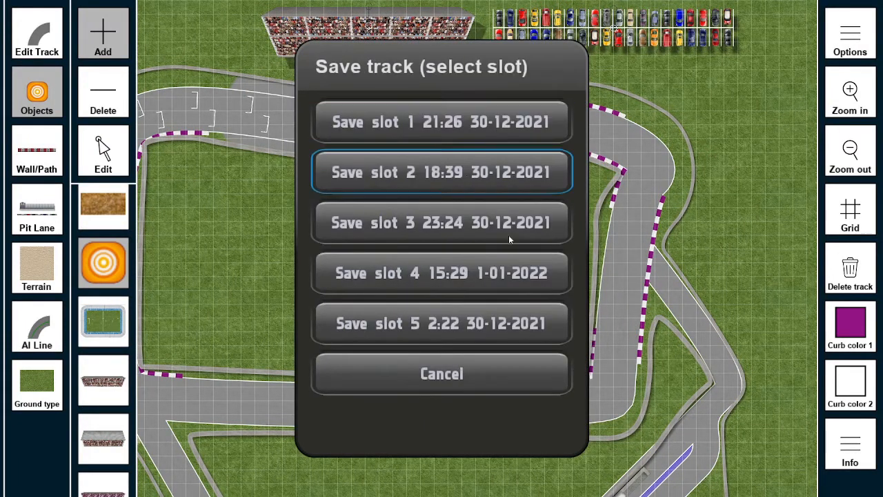
click(458, 387)
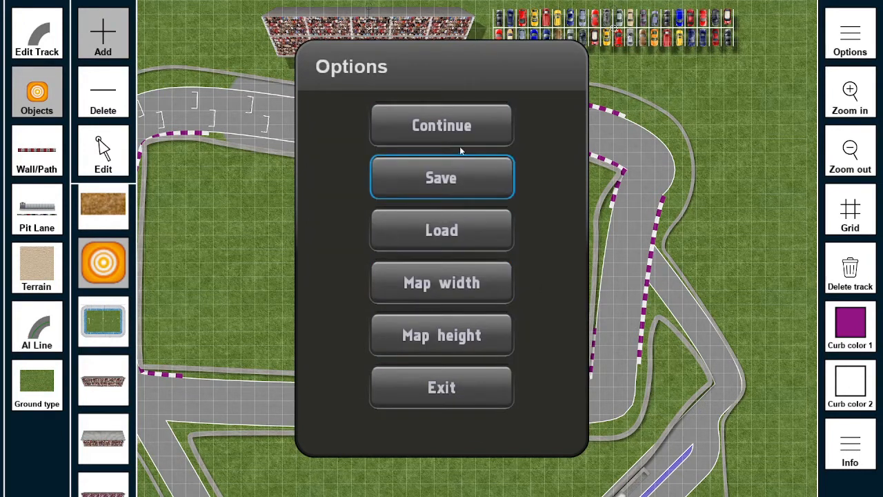
click(469, 173)
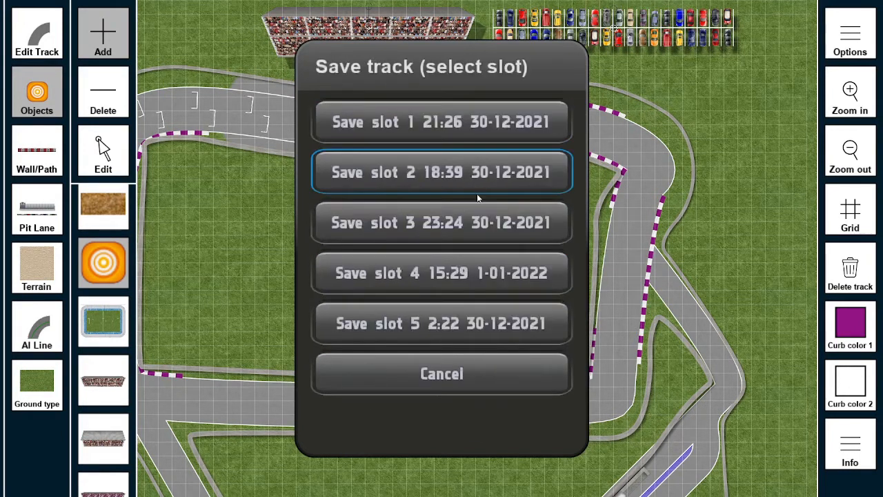
click(491, 330)
Step: Exit the track editor and save the track on leaving
click(844, 42)
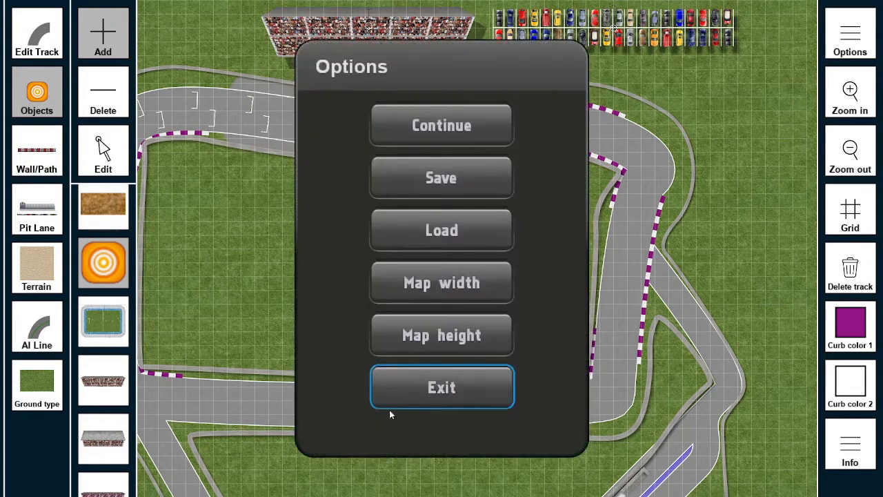
click(434, 390)
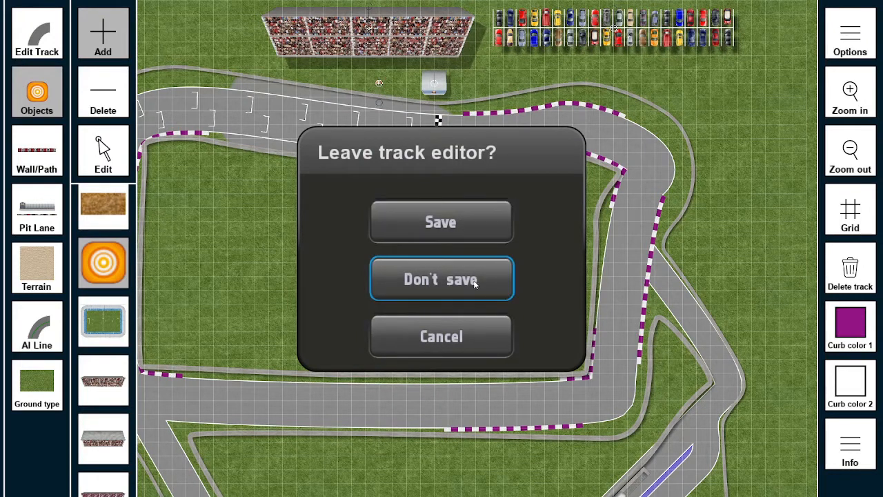
click(480, 233)
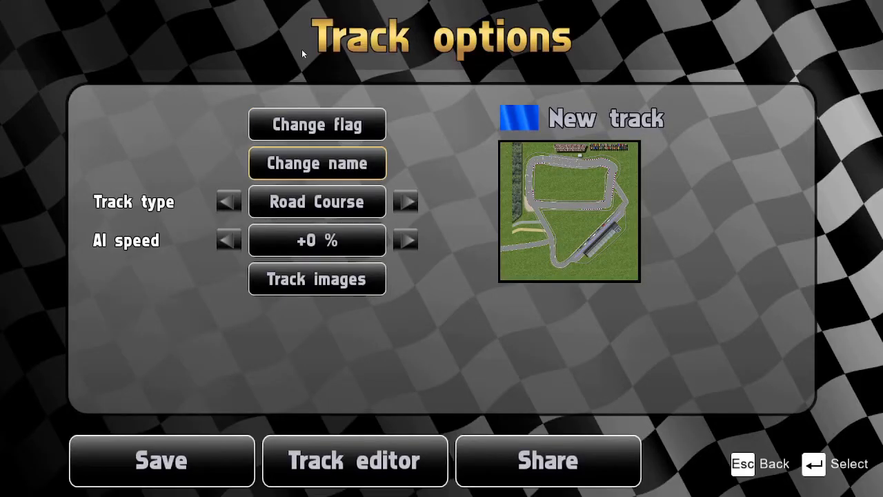
Step: Change the track's flag to Portugal
click(305, 124)
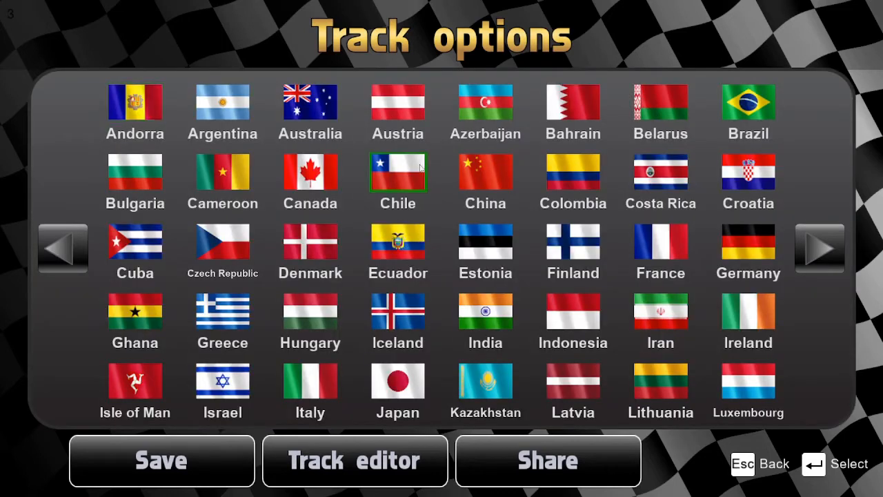
click(823, 251)
click(823, 251)
click(823, 251)
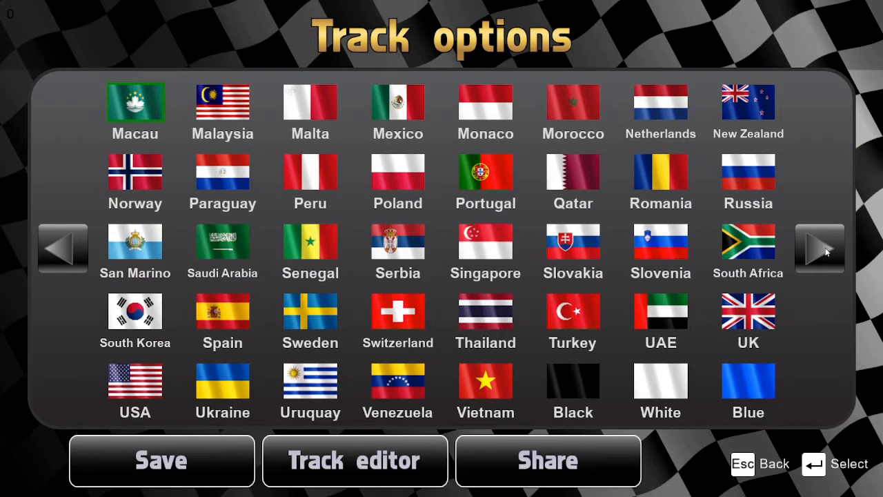
click(495, 170)
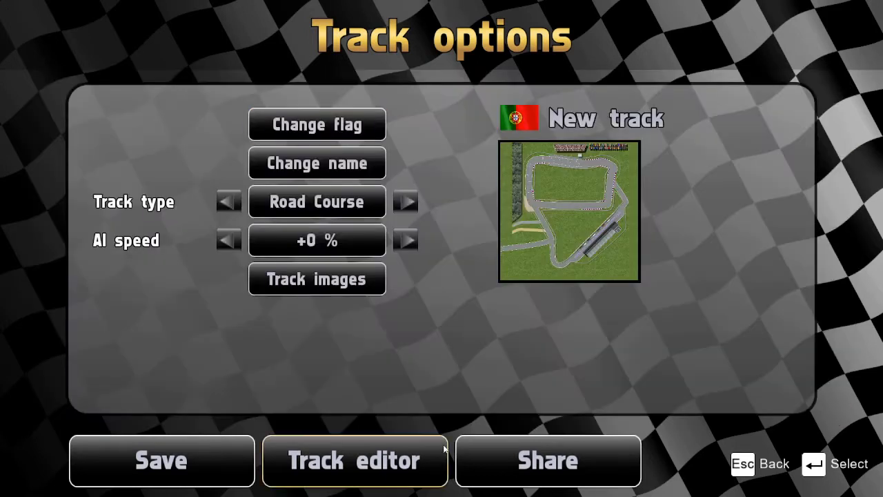
Step: Rename the track as "Tutorial track"
click(346, 164)
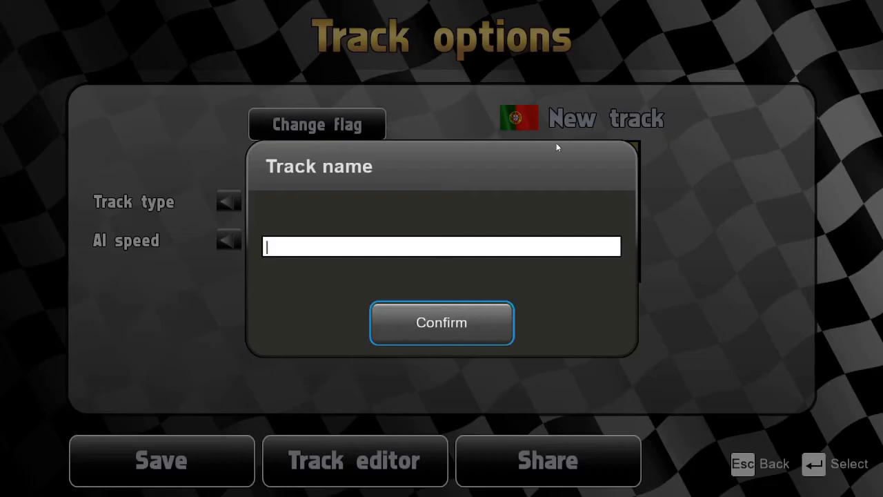
text(Tutorial track)
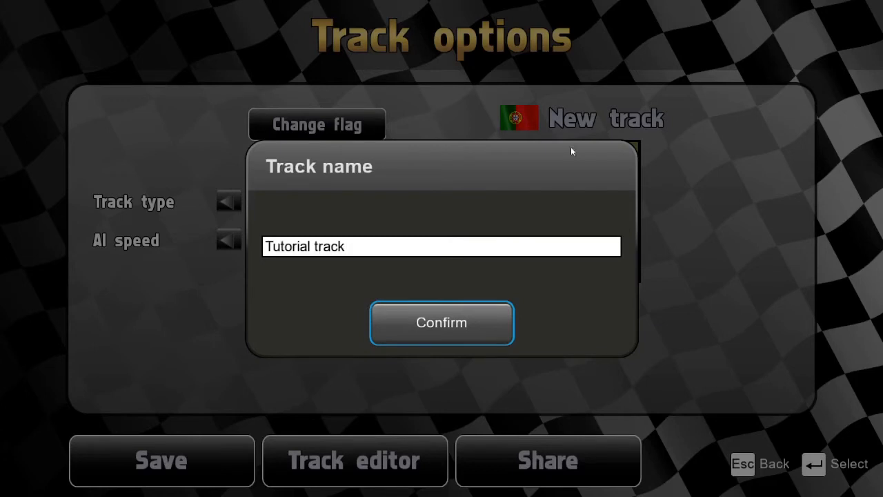
click(450, 324)
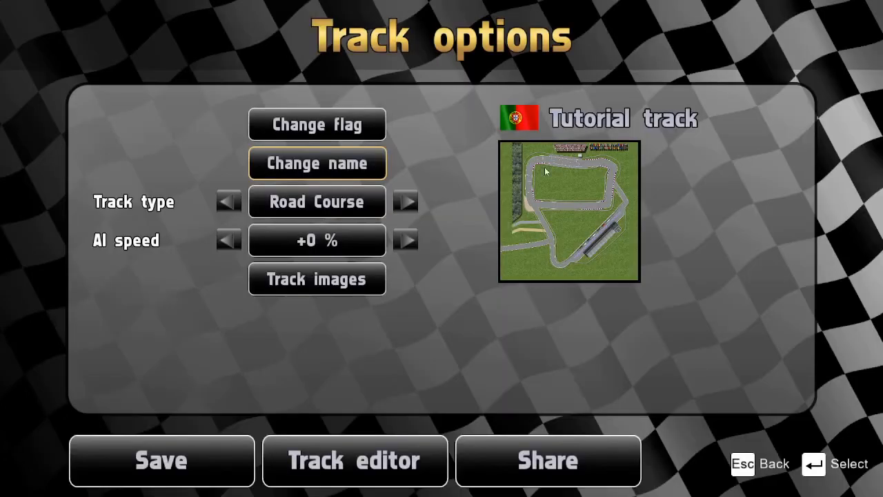
Step: Set the track type to Other and save the track options
click(227, 202)
click(228, 202)
click(228, 202)
click(228, 202)
click(229, 203)
click(228, 202)
click(228, 202)
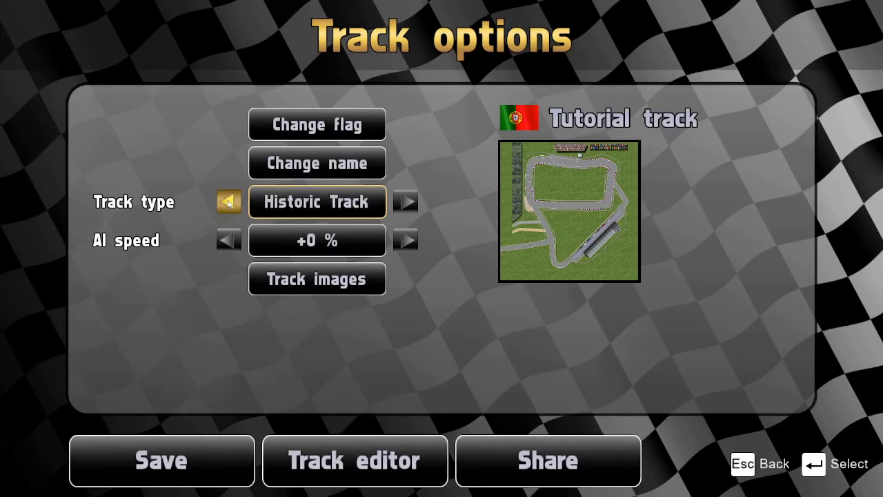
click(229, 203)
click(228, 202)
click(228, 202)
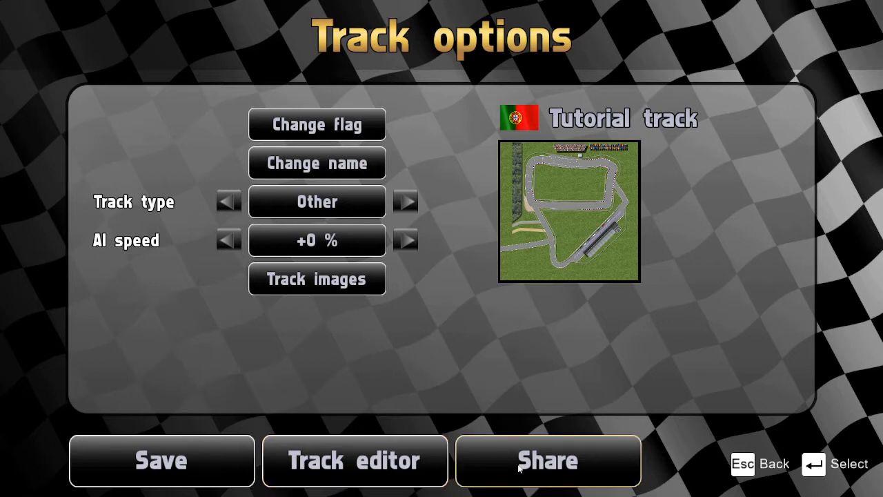
click(167, 459)
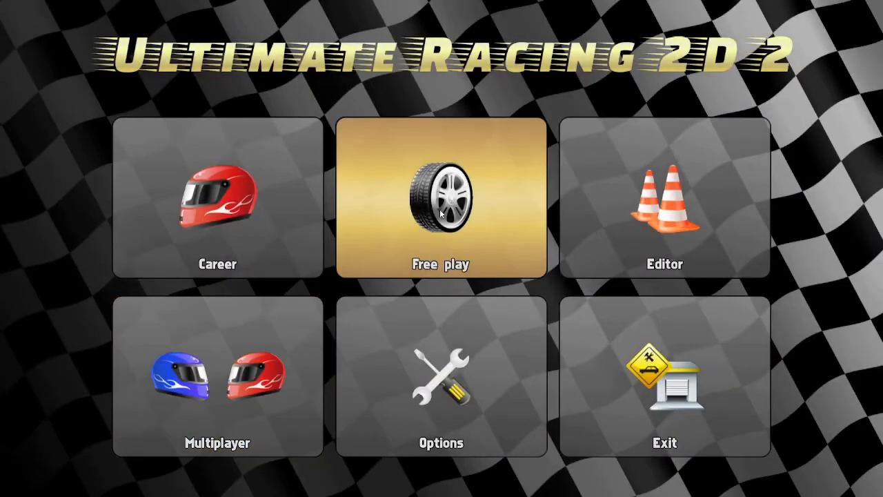
Step: Set up a free play quick race with the Formula A class on the newly made tutorial track
click(440, 212)
click(256, 200)
click(117, 167)
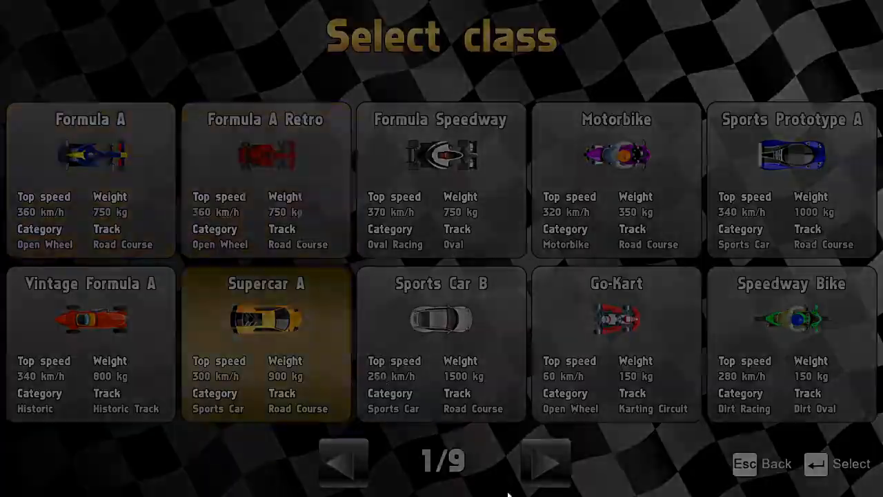
click(315, 182)
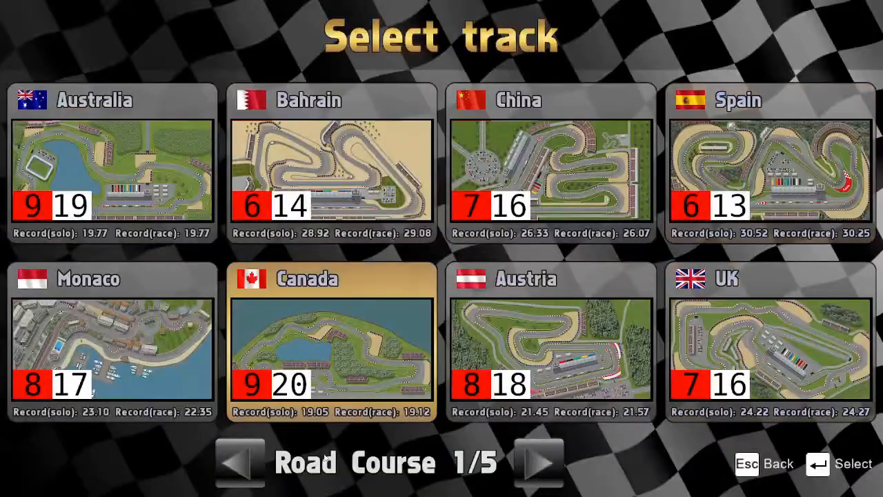
click(245, 475)
click(245, 474)
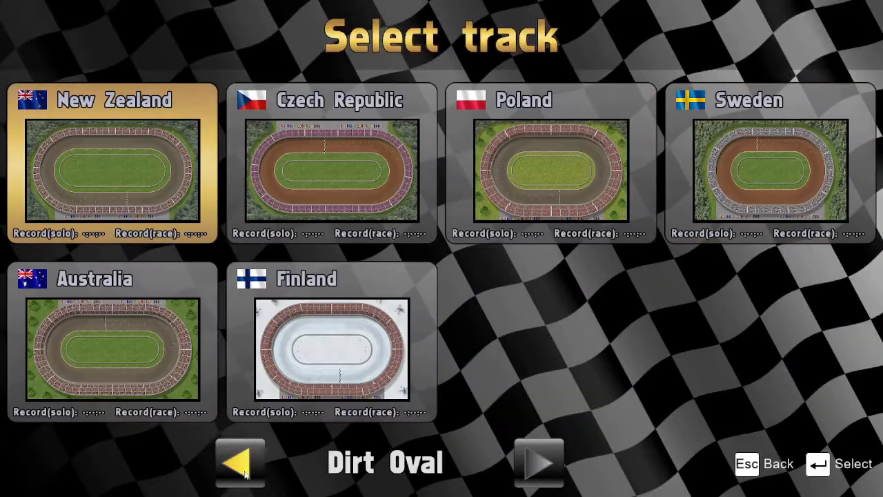
click(540, 475)
click(806, 161)
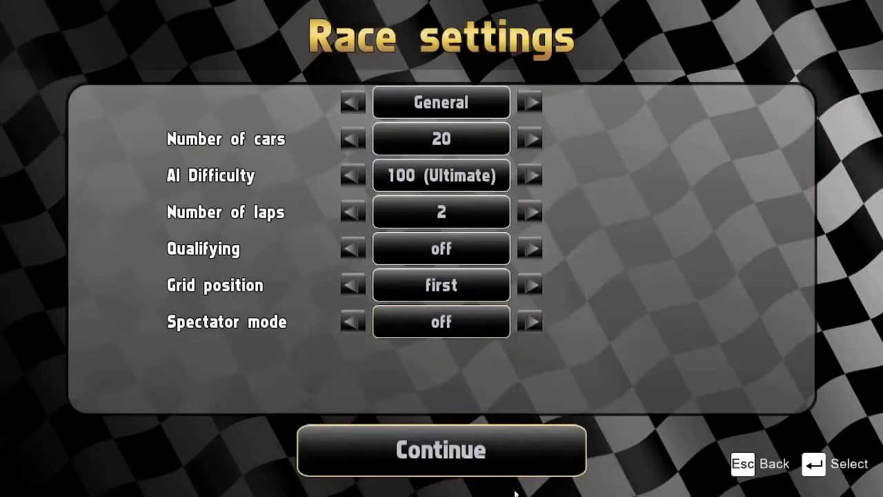
Step: Set the number of laps to 3 and start the race
key(Down)
key(Down)
key(Down)
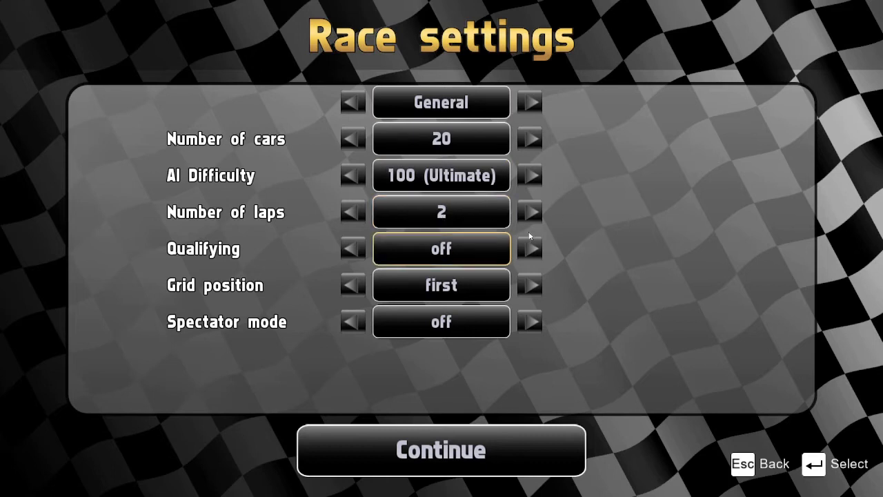
click(532, 214)
click(534, 214)
click(534, 215)
click(534, 214)
click(534, 215)
click(534, 215)
click(533, 215)
click(357, 214)
click(358, 214)
click(358, 213)
click(357, 214)
click(358, 214)
click(358, 213)
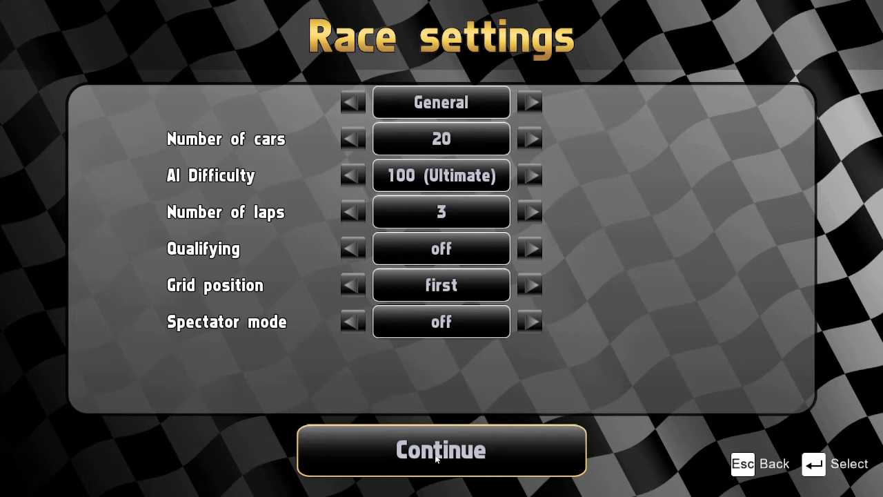
click(437, 453)
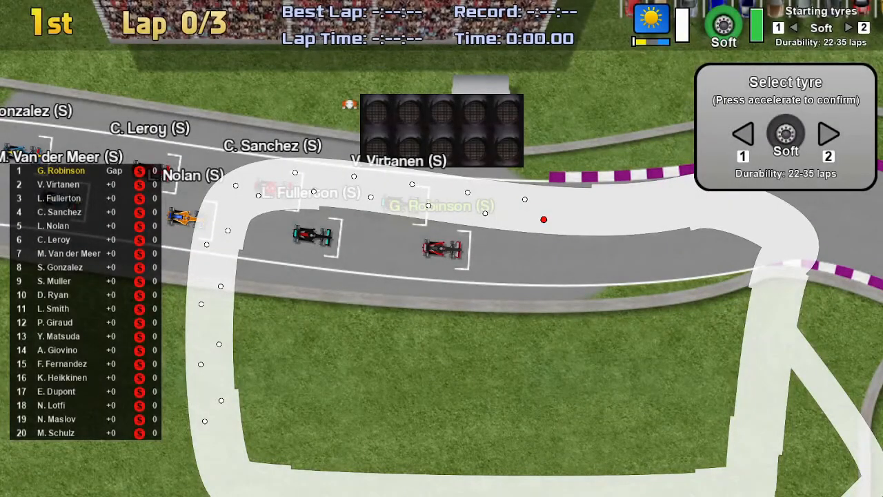
Step: Confirm Soft starting tyres and drive the circuit among the AI cars to test the track and its AI lines
key(Up)
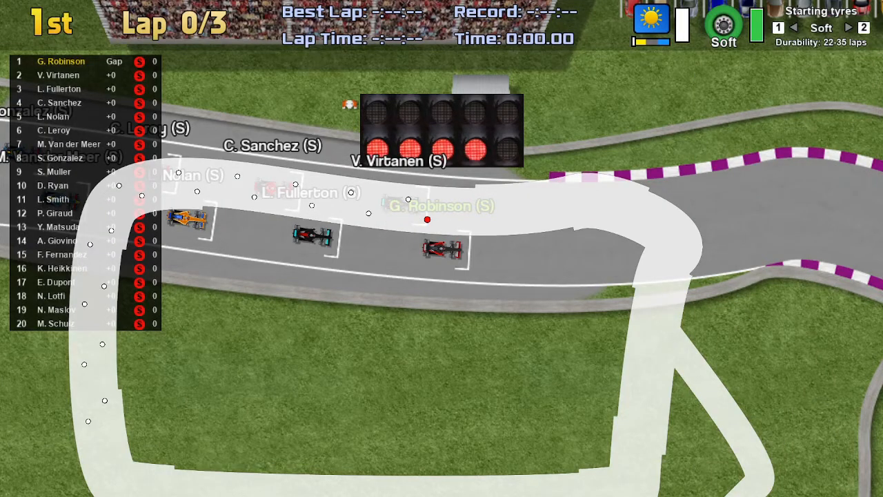
key(Up)
key(Left)
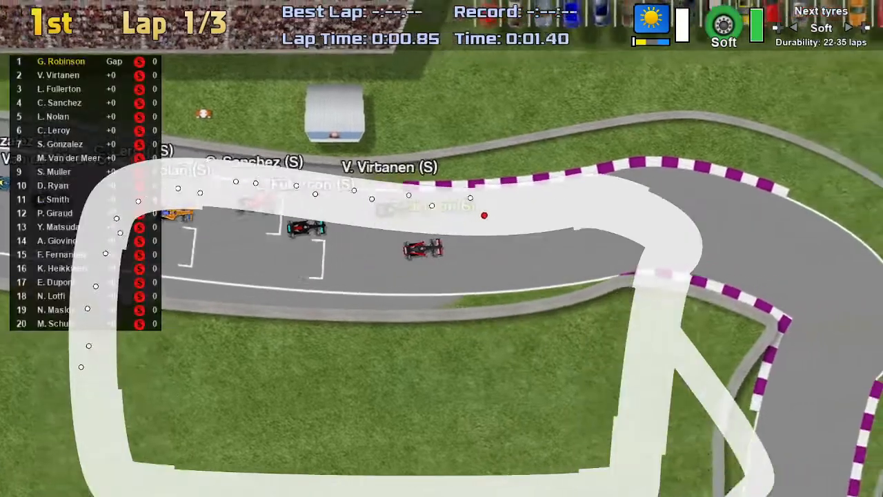
key(Right)
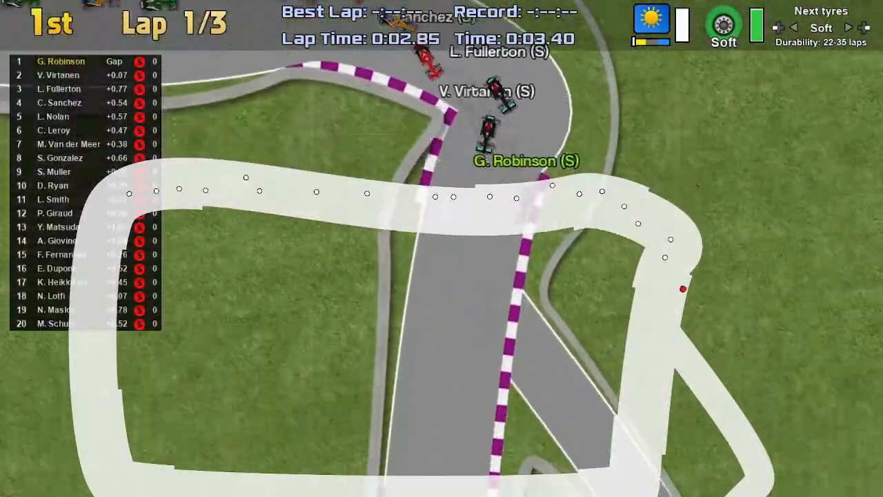
key(Right)
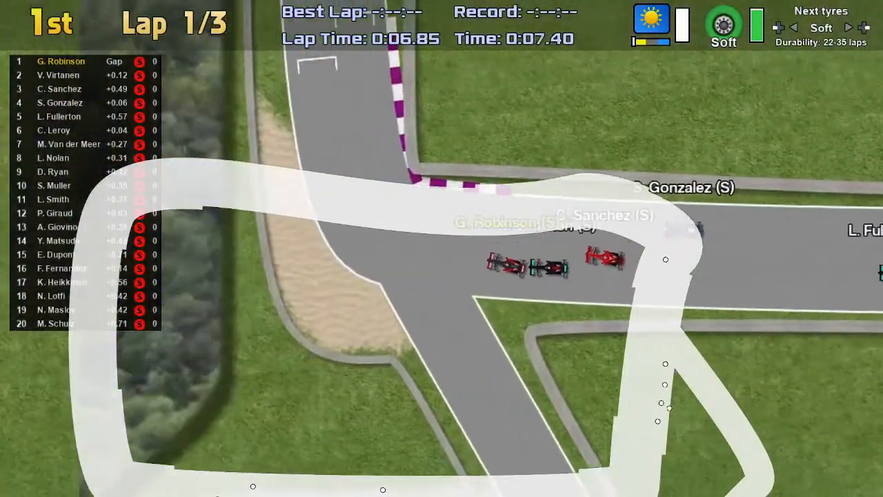
key(Right)
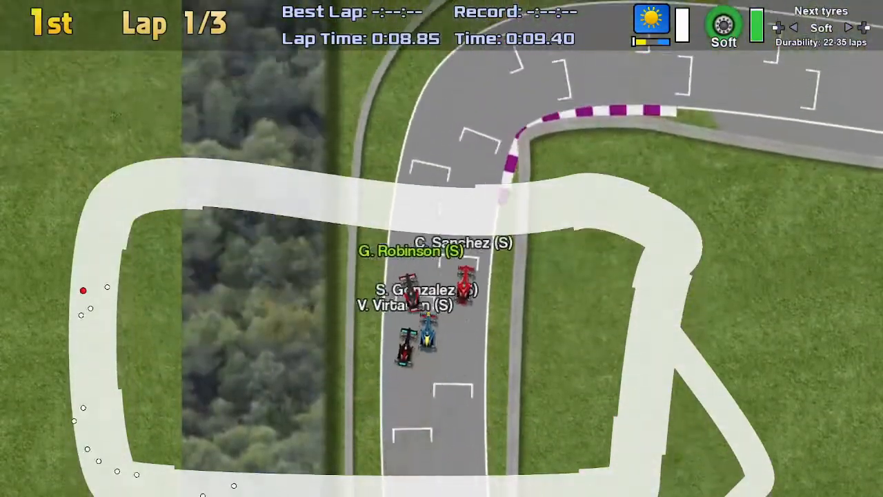
key(Right)
key(Right)
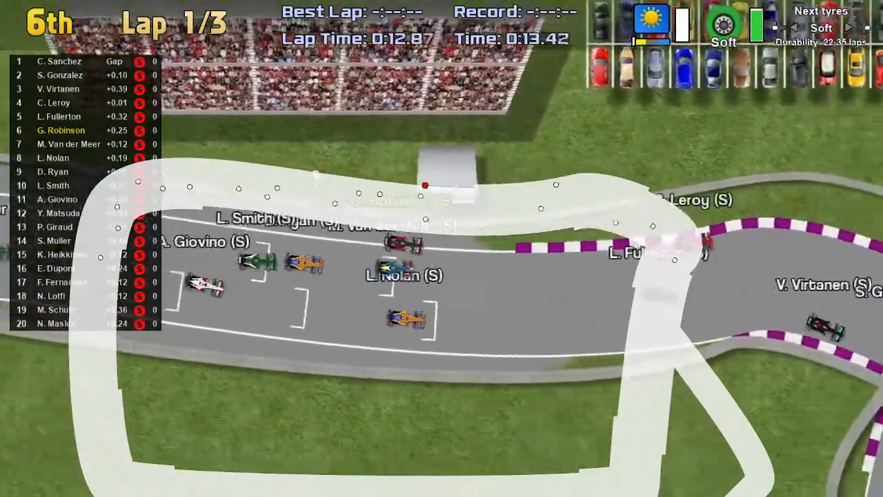
key(Right)
key(Right)
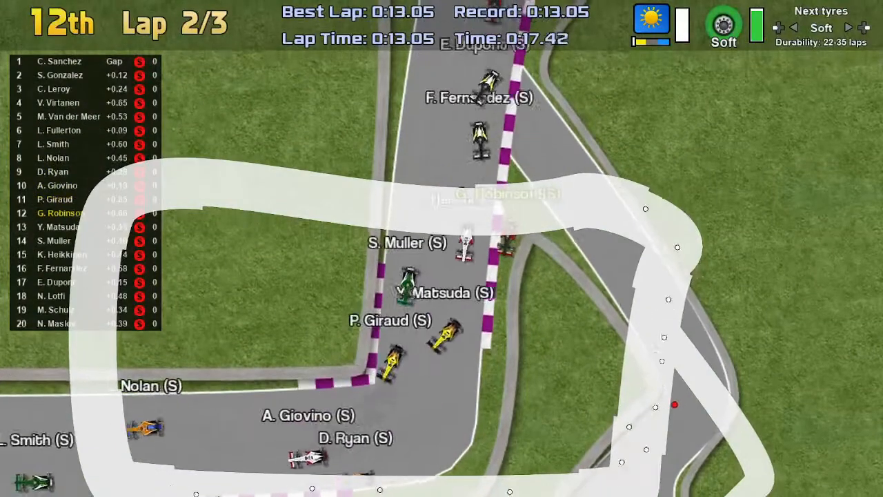
key(Right)
key(Right)
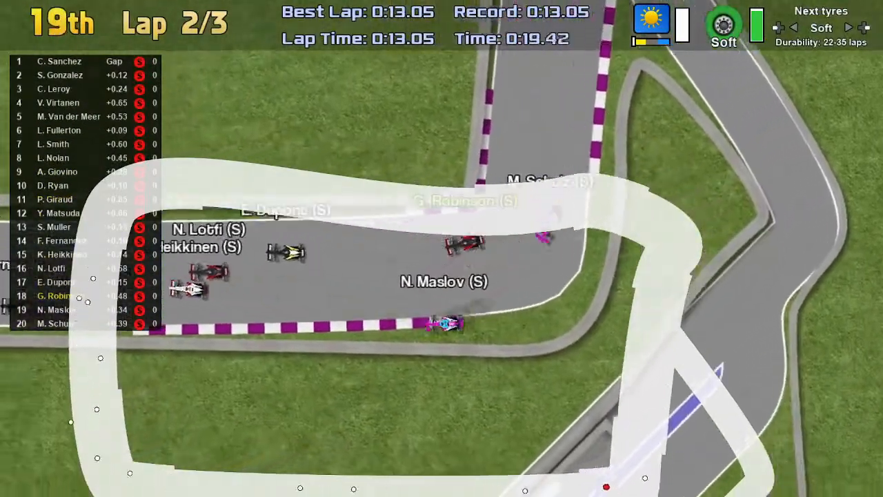
key(Right)
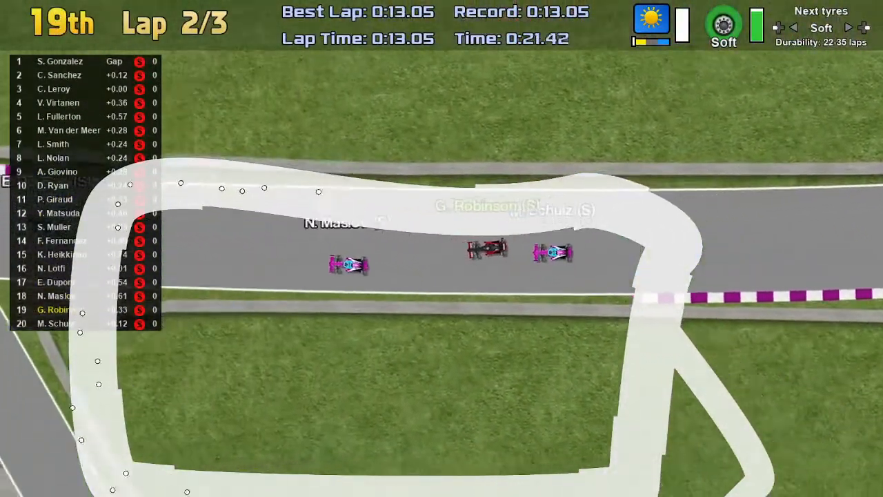
key(Left)
Step: Quit the test race and return to the free play menu
key(Escape)
key(Down)
key(Down)
key(Up)
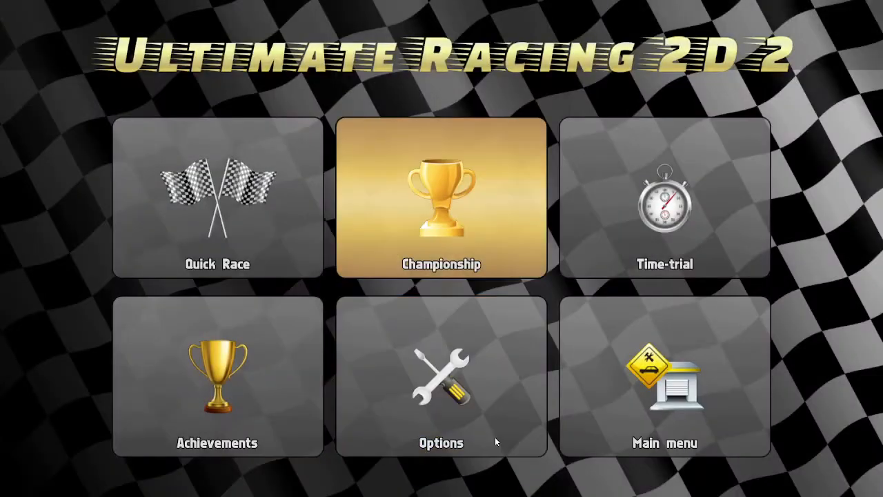
Step: Start setting up a quick race with the Formula A class and the Williams car
key(Left)
key(Return)
key(Right)
key(Left)
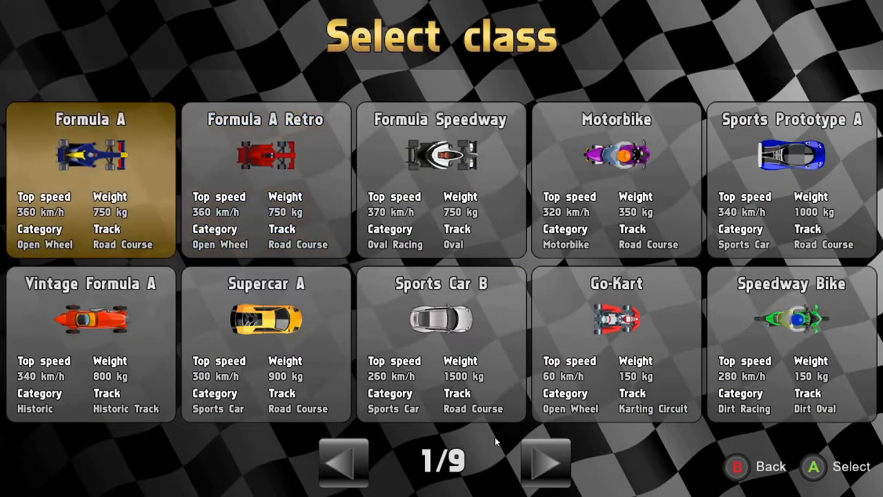
key(Return)
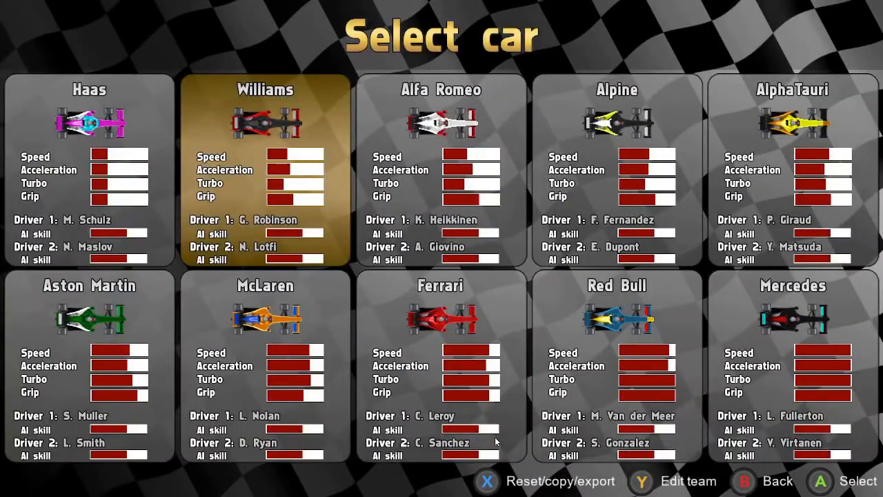
key(Return)
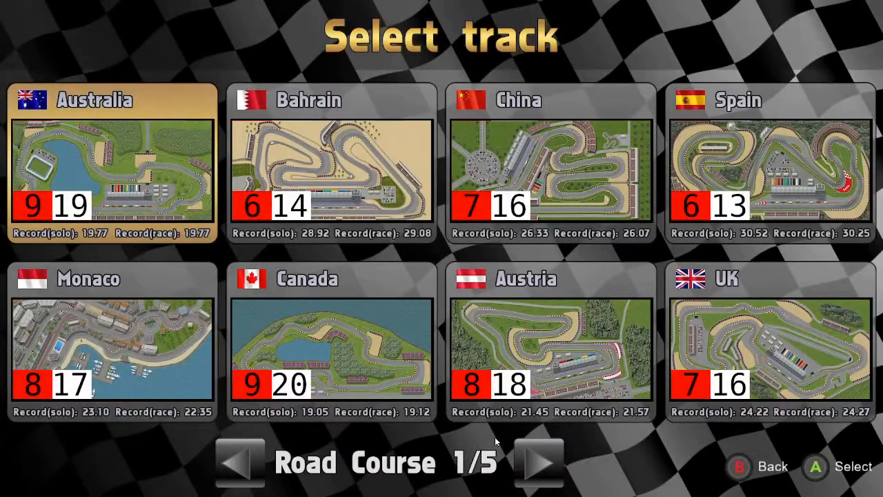
Step: Choose Tutorial track from the Other category as the race circuit
key(Right)
key(Right)
key(Right)
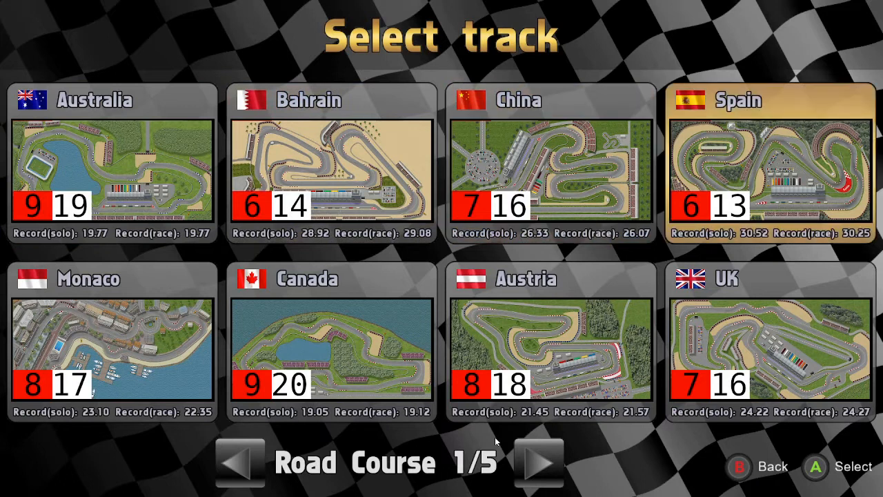
key(Down)
key(Page_Up)
key(Page_Up)
key(Page_Up)
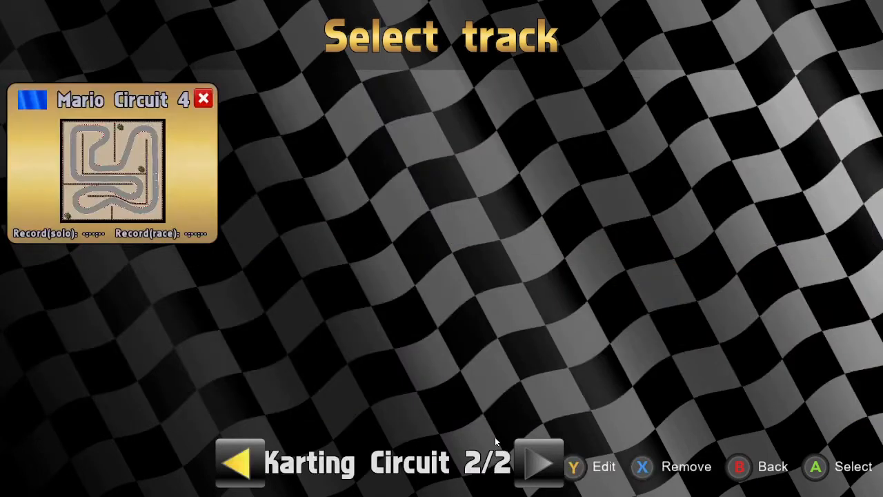
key(Right)
key(Right)
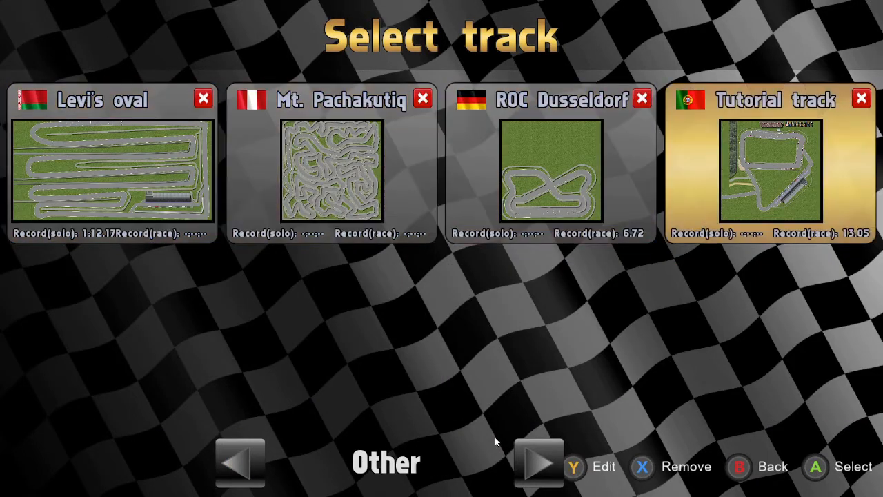
key(Return)
Step: Turn spectator mode on to watch the AI cars and start the race
key(Up)
key(Right)
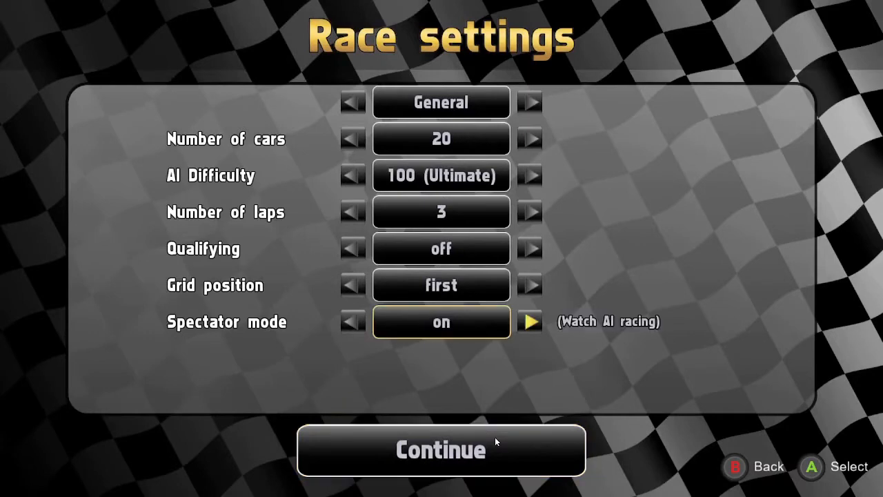
key(Down)
key(Return)
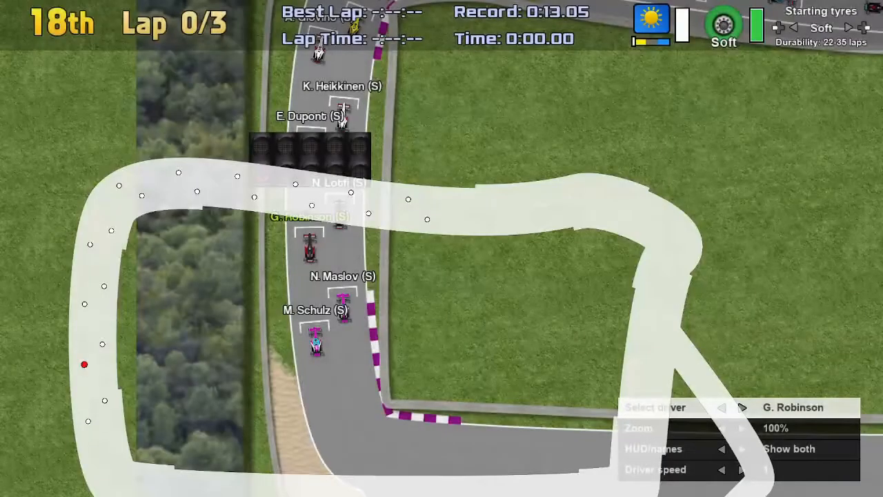
Step: Cycle through the spectator HUD and driver name display options, ending on Show both
key(Down)
key(Down)
key(Right)
key(Right)
key(Right)
key(Right)
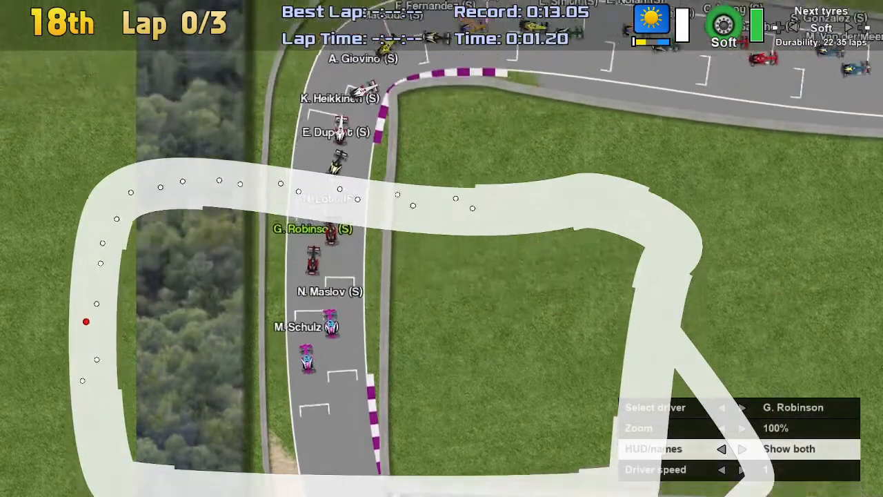
key(Down)
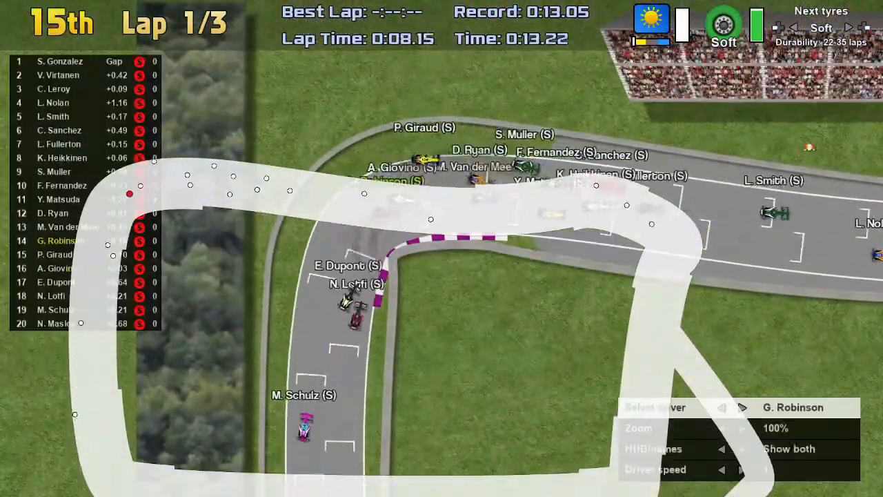
Step: Switch the followed driver through the field while watching the AI cars race, and close the race results
click(742, 407)
click(741, 407)
key(Left)
key(Left)
key(Left)
key(Left)
key(Left)
key(Left)
key(Left)
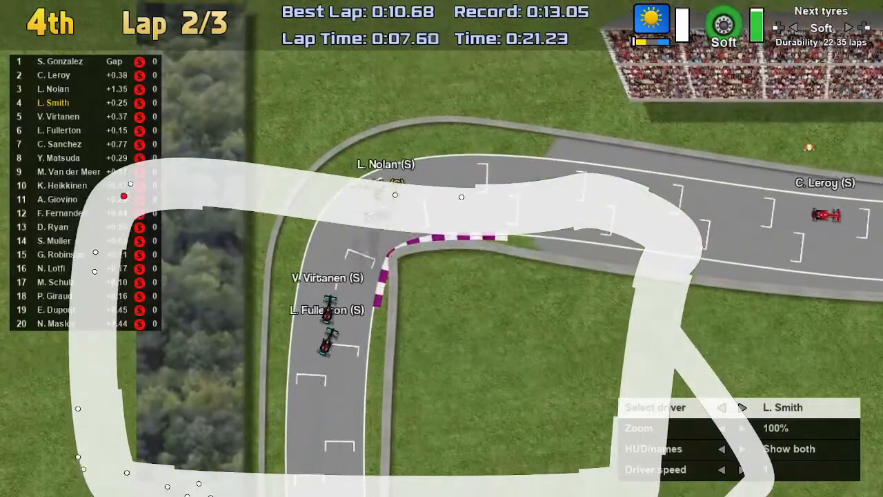
key(Left)
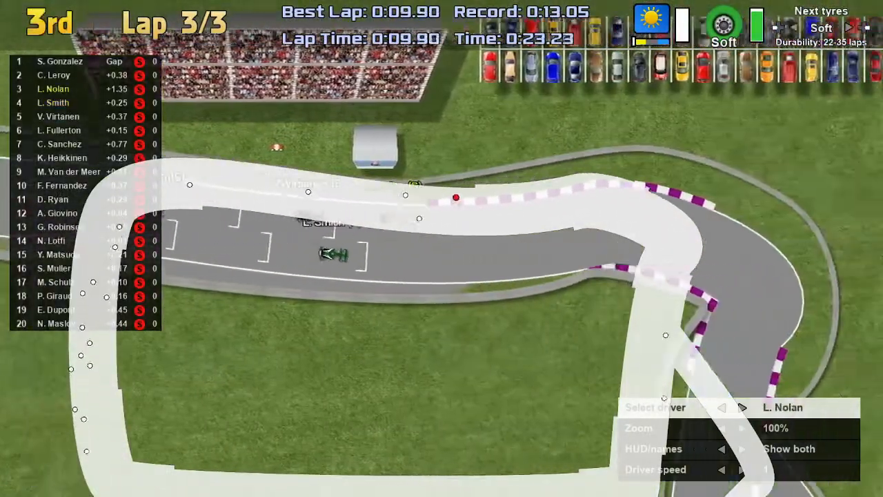
key(Left)
key(Left)
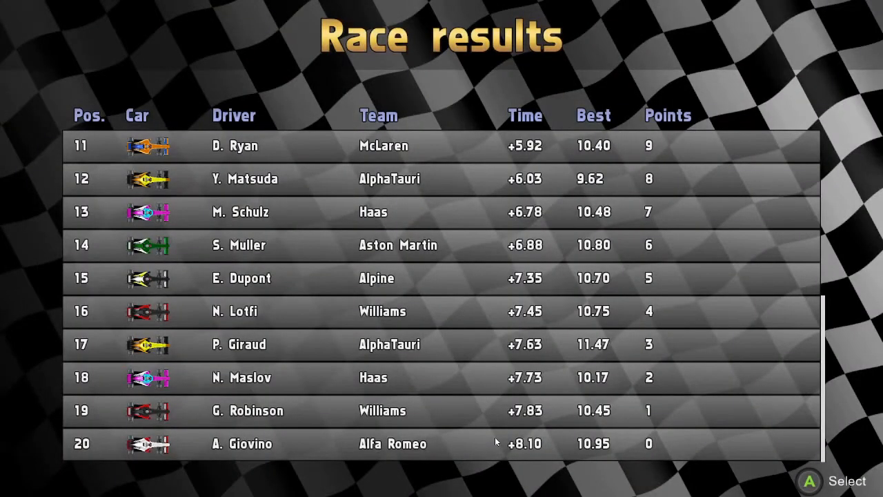
key(Return)
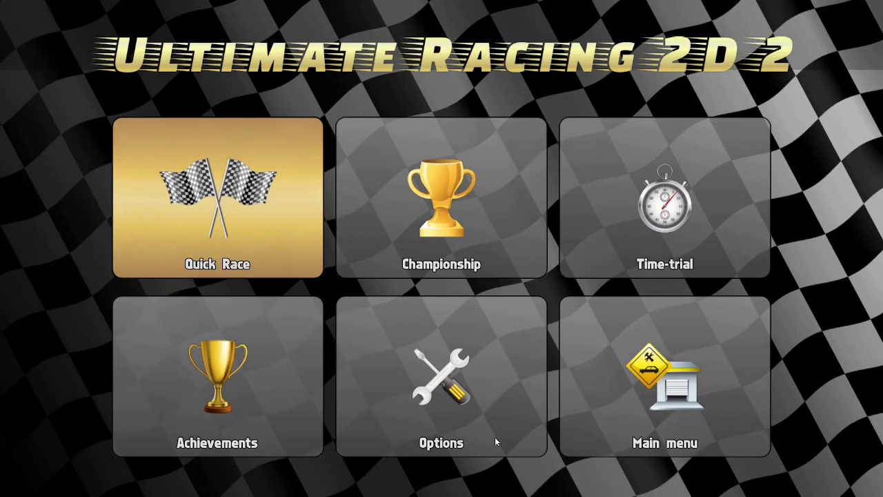
Step: Begin another quick race setup with the Formula A class and the Williams car
key(Return)
key(Right)
key(Left)
key(Return)
key(Right)
key(Left)
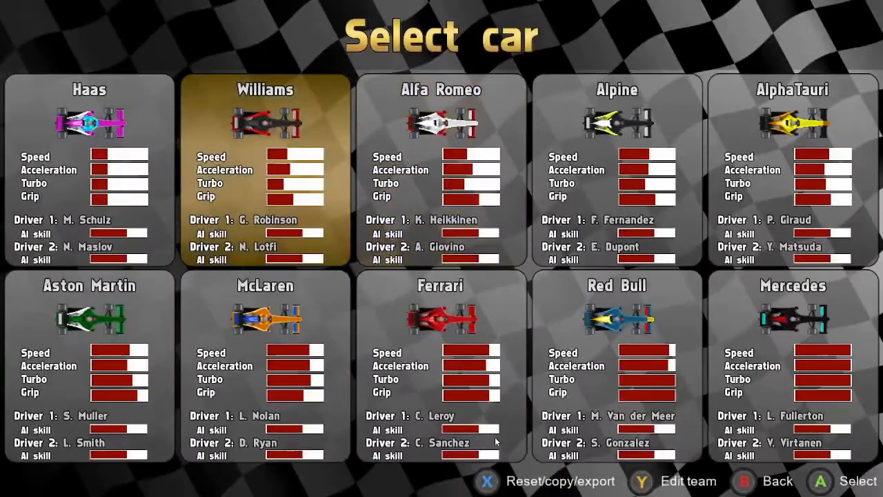
key(Return)
Step: Select Tutorial track from the Other category for the new race
key(Left)
key(Left)
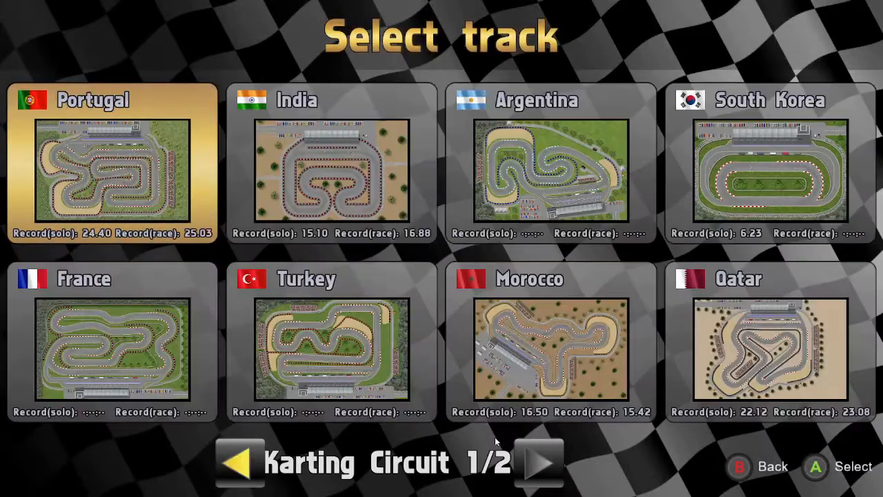
key(Left)
key(Right)
key(Right)
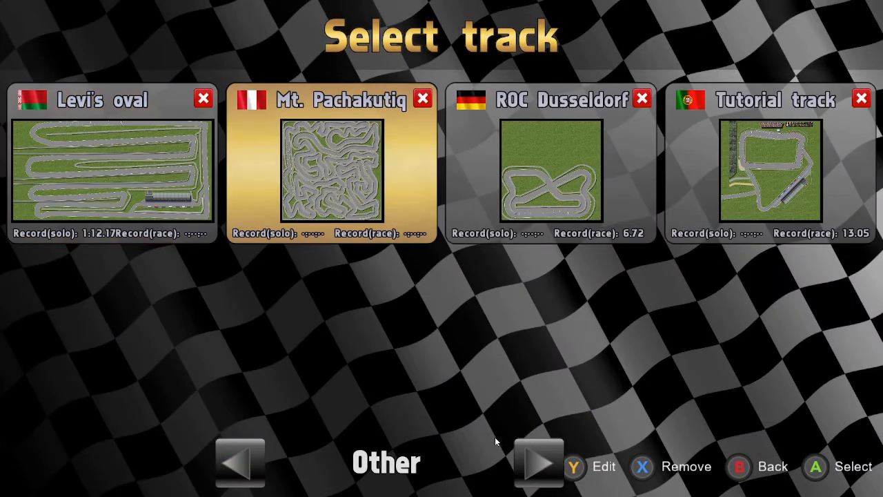
key(Return)
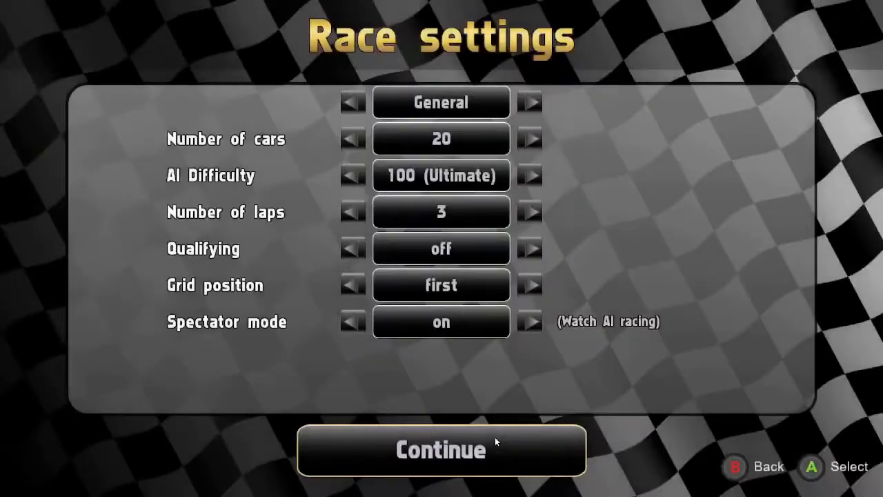
Step: Reduce the number of cars in the race to 2
key(Up)
key(Up)
key(Up)
key(Up)
key(Up)
key(Up)
key(Left)
key(Left)
key(Left)
key(Left)
key(Left)
key(Left)
key(Left)
key(Left)
key(Left)
key(Left)
key(Left)
key(Left)
key(Left)
key(Left)
key(Left)
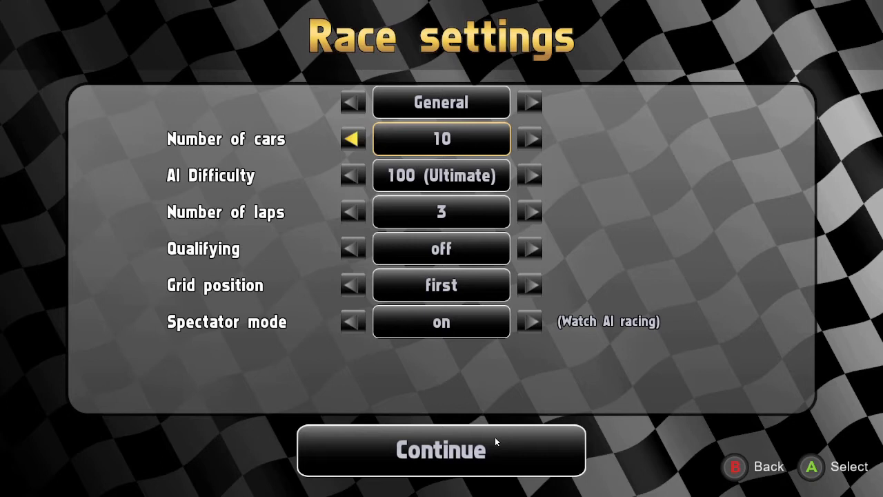
key(Down)
key(Down)
key(Down)
key(Down)
key(Down)
key(Down)
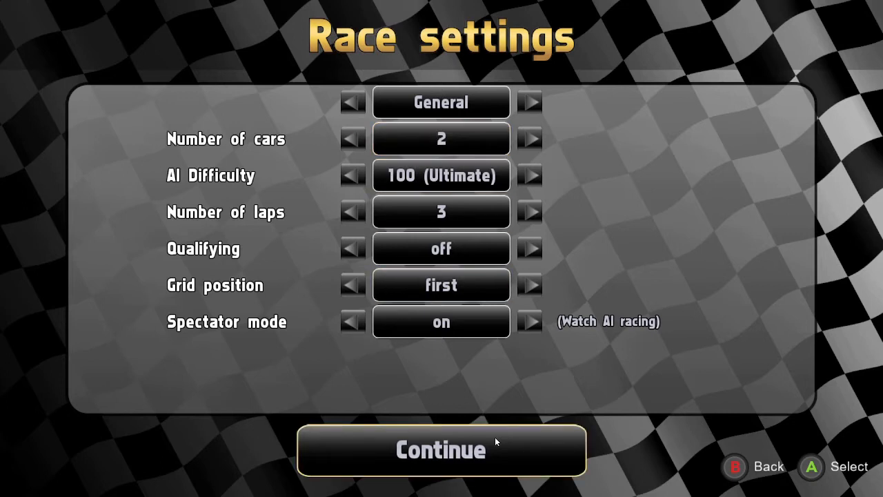
Step: Adjust the number of laps, watch the two-car AI race, and return to the free play menu
key(Up)
key(Up)
key(Up)
key(Left)
key(Down)
key(Down)
key(Down)
key(Down)
key(Up)
key(Up)
key(Up)
key(Up)
key(Right)
key(Right)
key(Down)
key(Down)
key(Down)
key(Down)
key(Return)
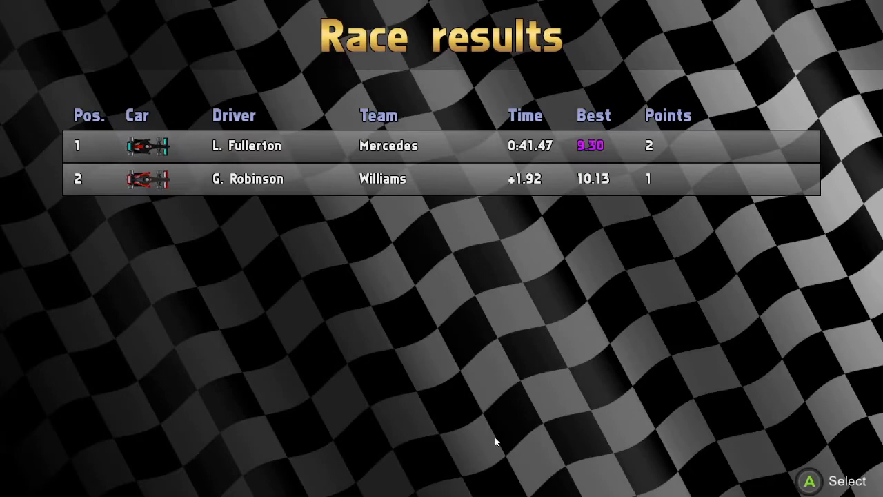
key(Return)
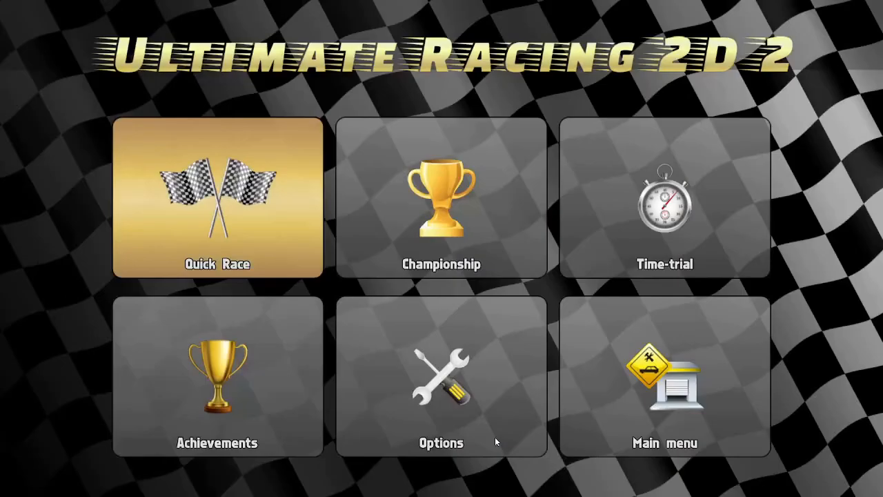
key(Right)
key(Right)
key(Left)
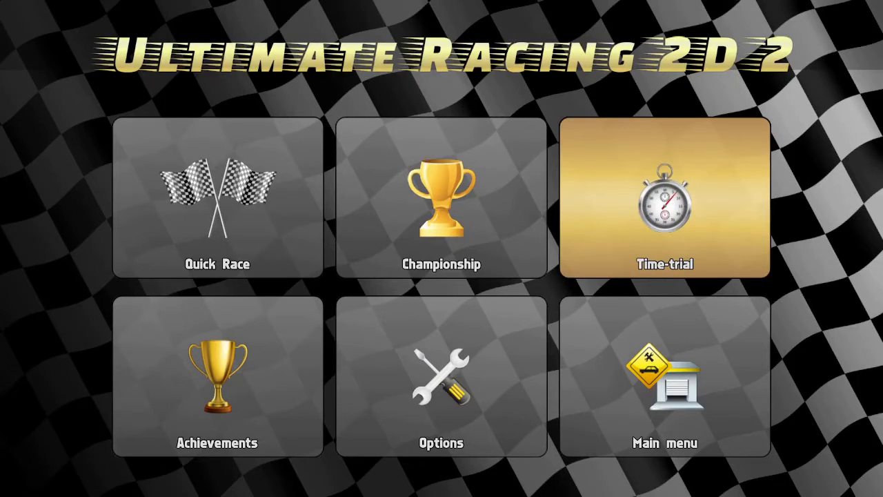
Step: Open Tutorial track for editing from the Other category of a quick race's track selection, using the Williams car
click(168, 231)
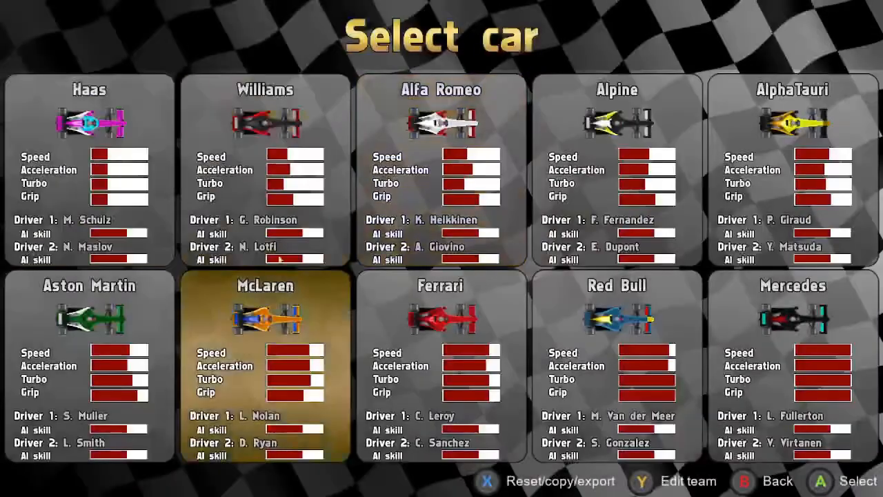
click(253, 135)
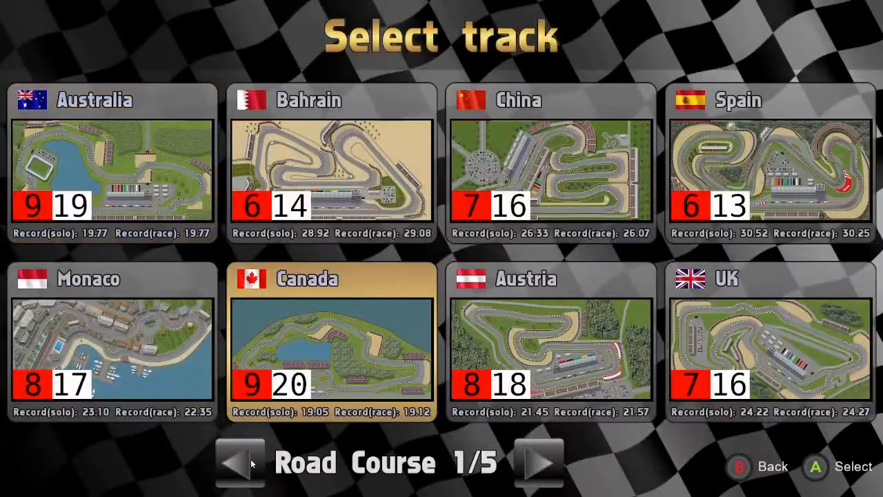
click(238, 462)
click(238, 462)
click(238, 462)
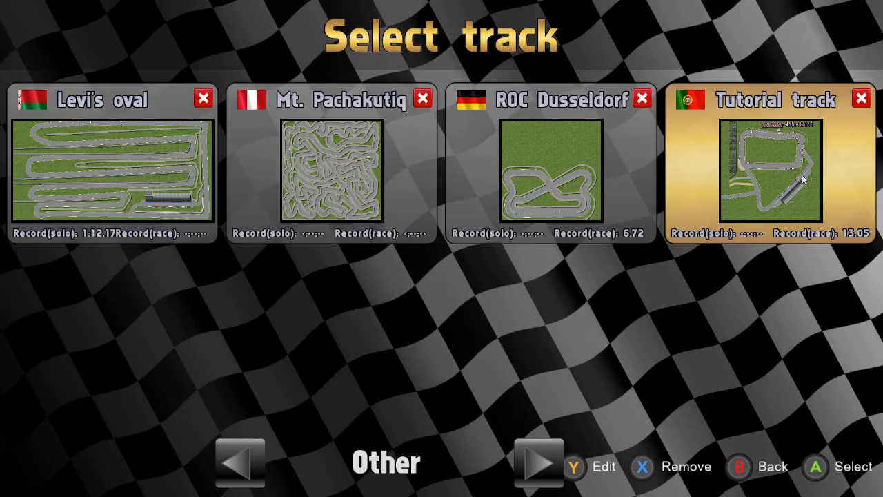
key(Left)
key(Right)
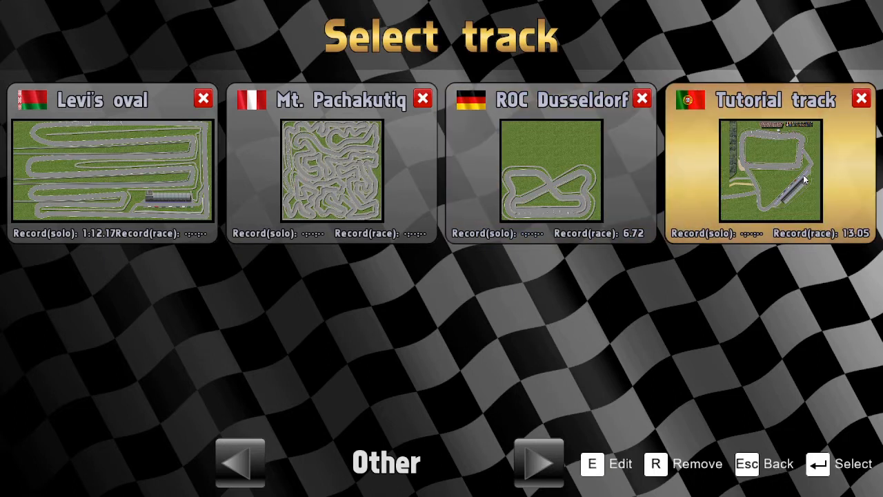
key(e)
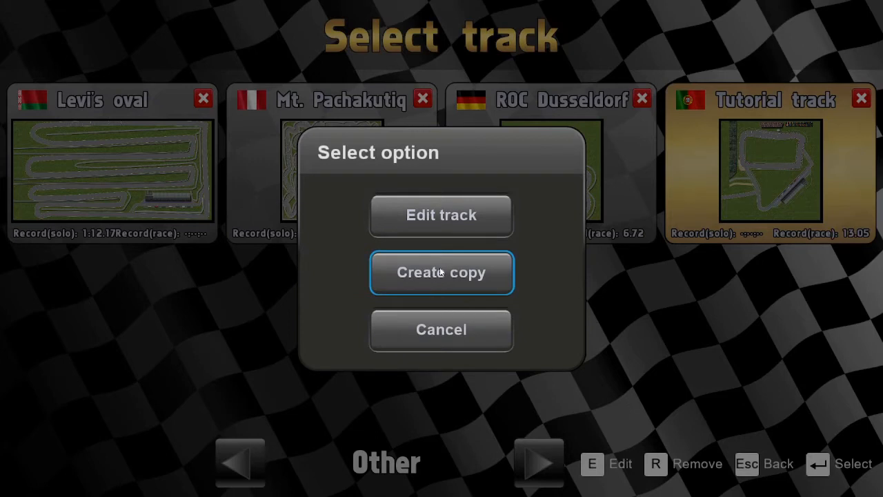
click(482, 217)
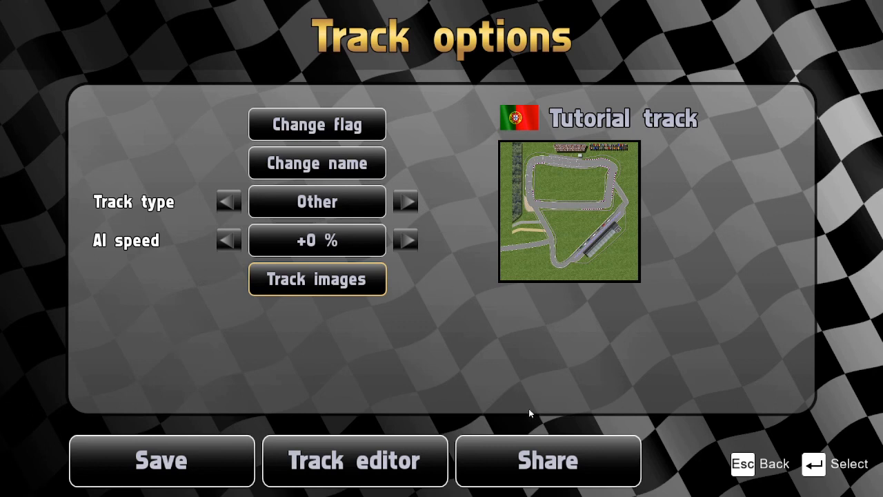
Step: Bring up the option to share Tutorial track on Steam Workshop and decline the share
click(583, 458)
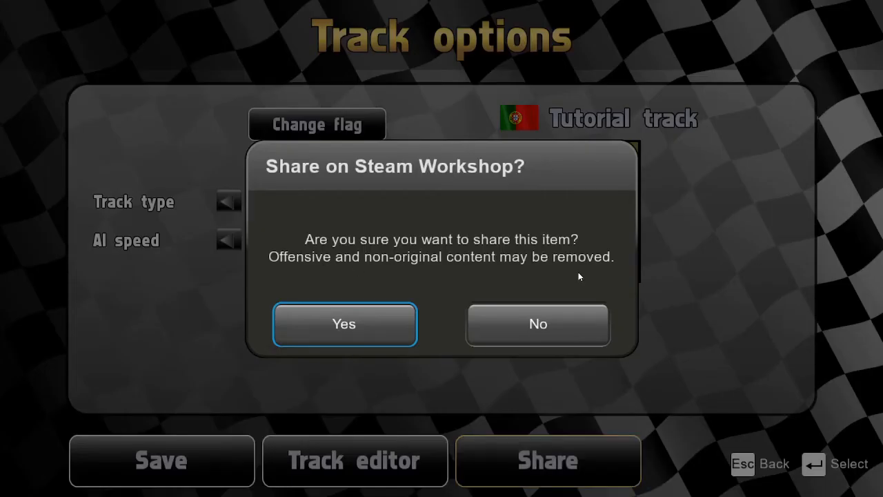
click(569, 330)
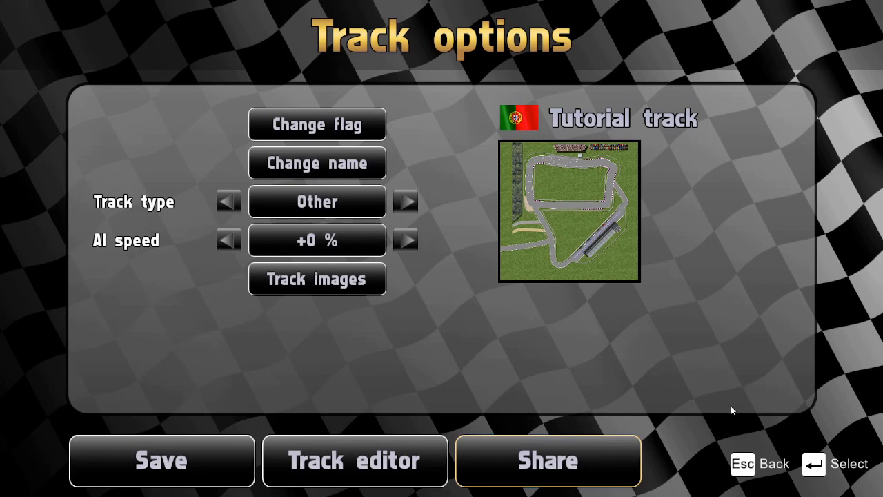